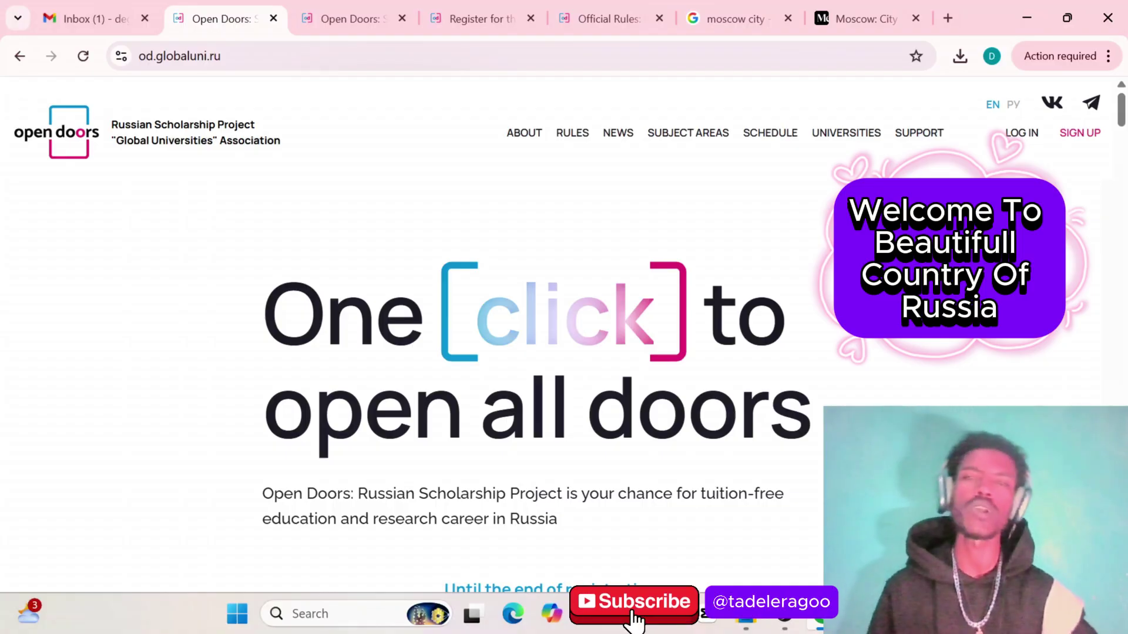
# Scroll the home page to the registration countdown (37 days, 20 hours) and the Apply Now button
pyautogui.scroll(-2, 870, 404)
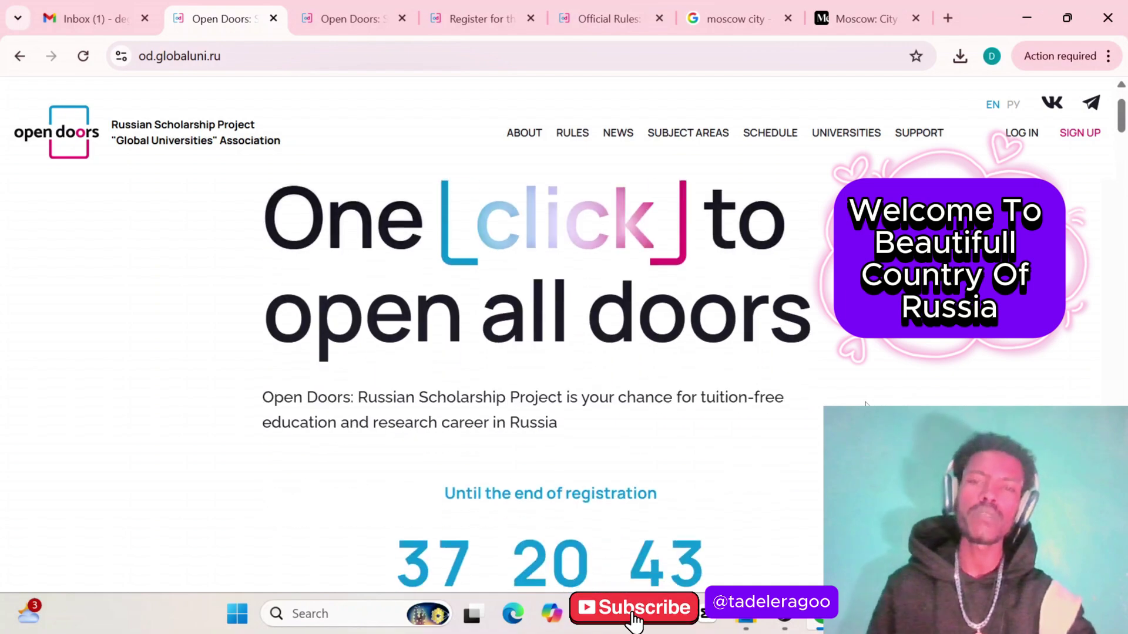
pyautogui.scroll(1, 868, 404)
pyautogui.scroll(1, 866, 404)
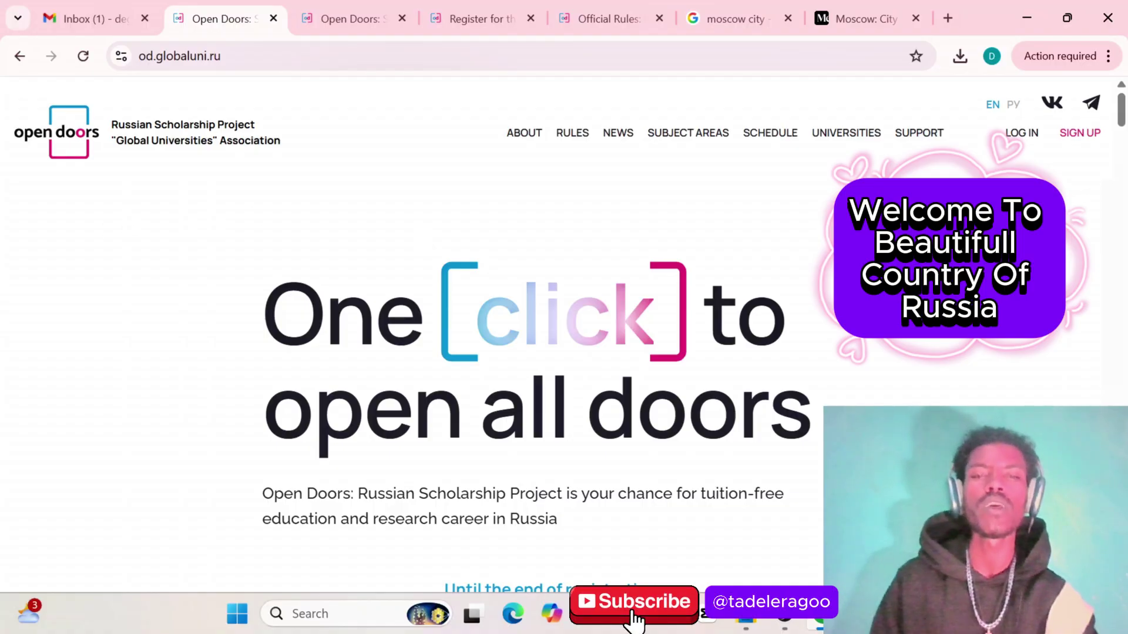
pyautogui.scroll(-3, 424, 241)
pyautogui.scroll(3, 424, 241)
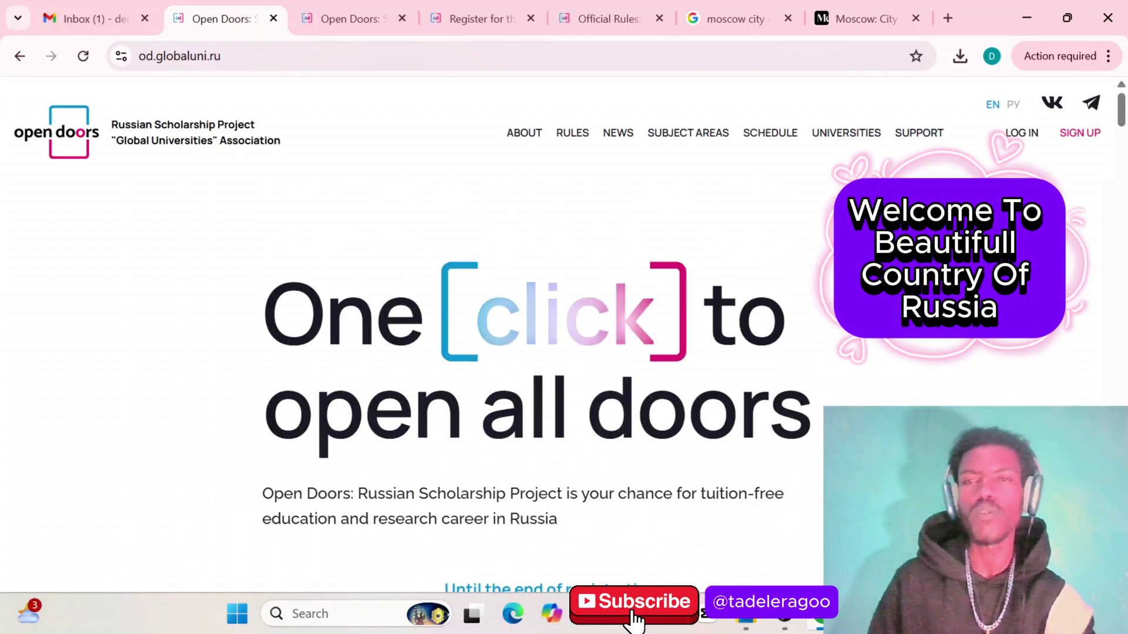
pyautogui.scroll(-10, 424, 353)
pyautogui.scroll(7, 424, 352)
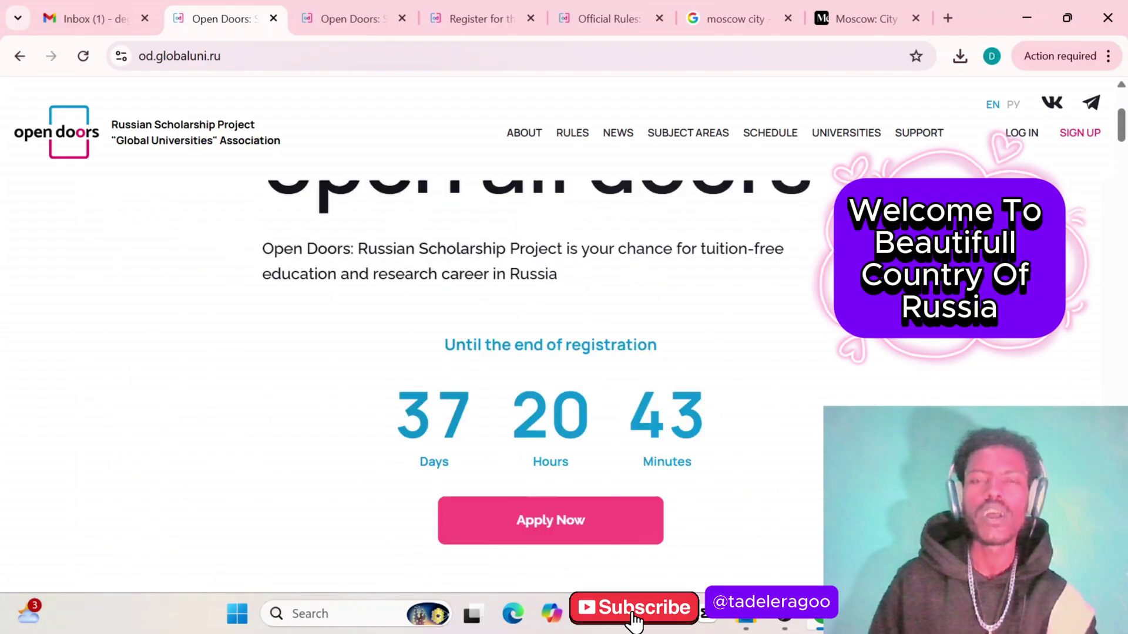
pyautogui.scroll(4, 424, 353)
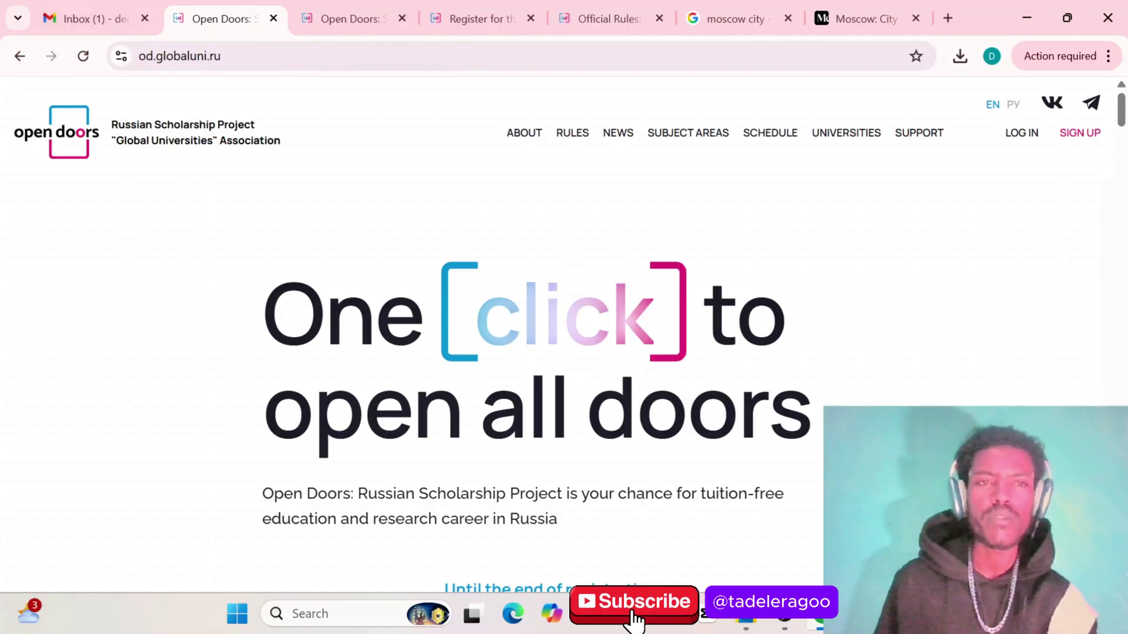
pyautogui.scroll(-4, 581, 385)
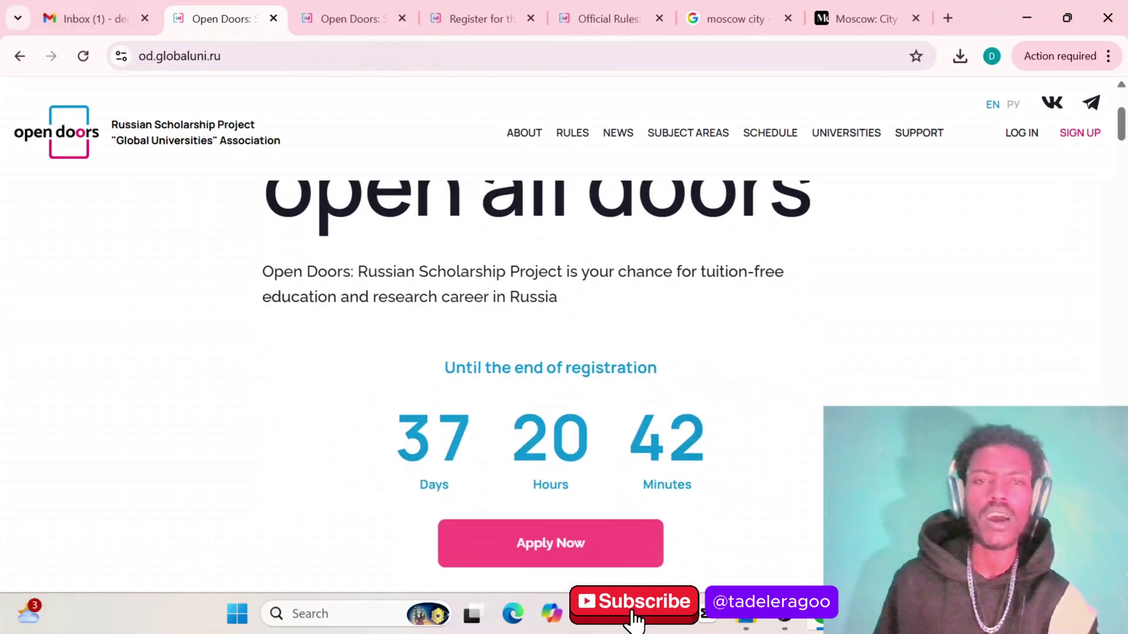
pyautogui.scroll(1, 581, 385)
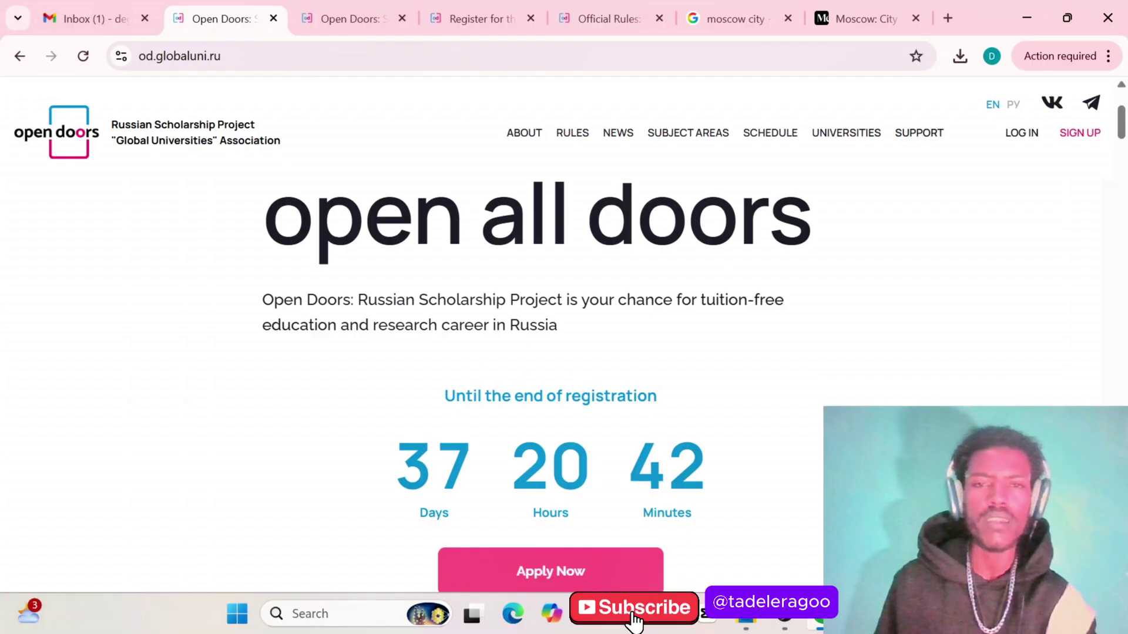
pyautogui.scroll(-1, 593, 388)
pyautogui.scroll(-2, 592, 387)
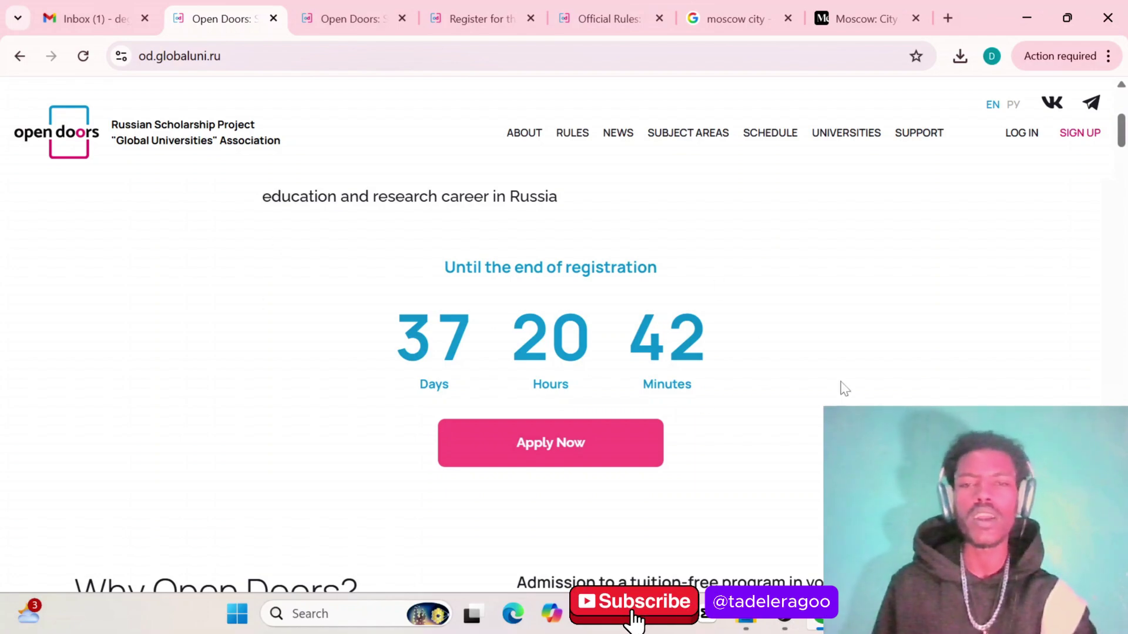
# Scroll through the Why Open Doors statistics and feature list down to Subject areas
pyautogui.scroll(-5, 563, 493)
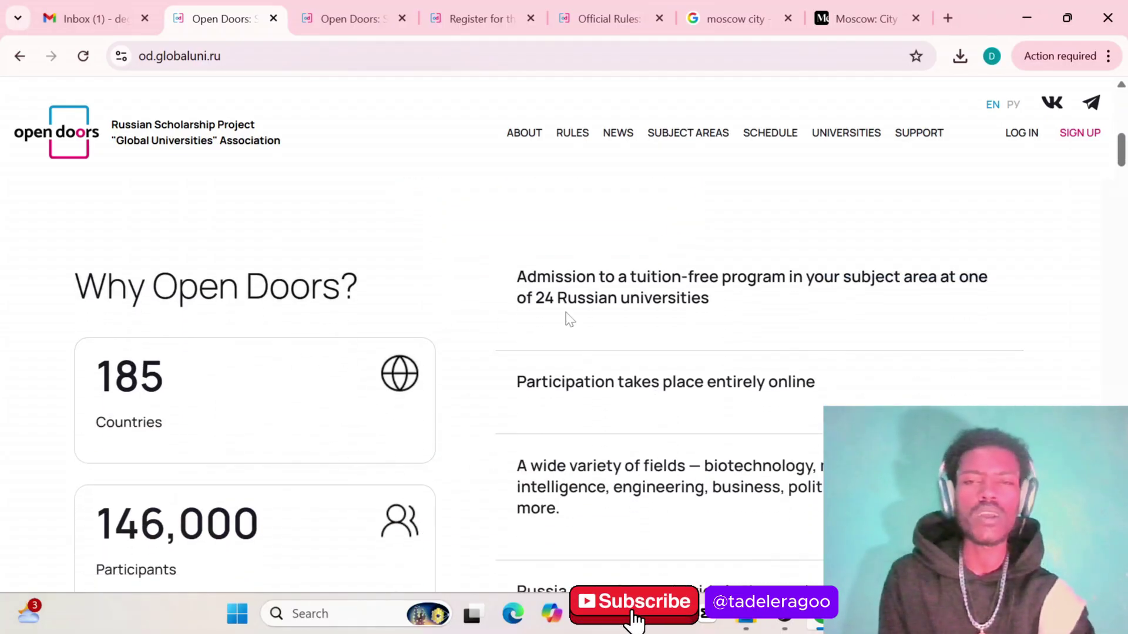
pyautogui.scroll(-2, 531, 455)
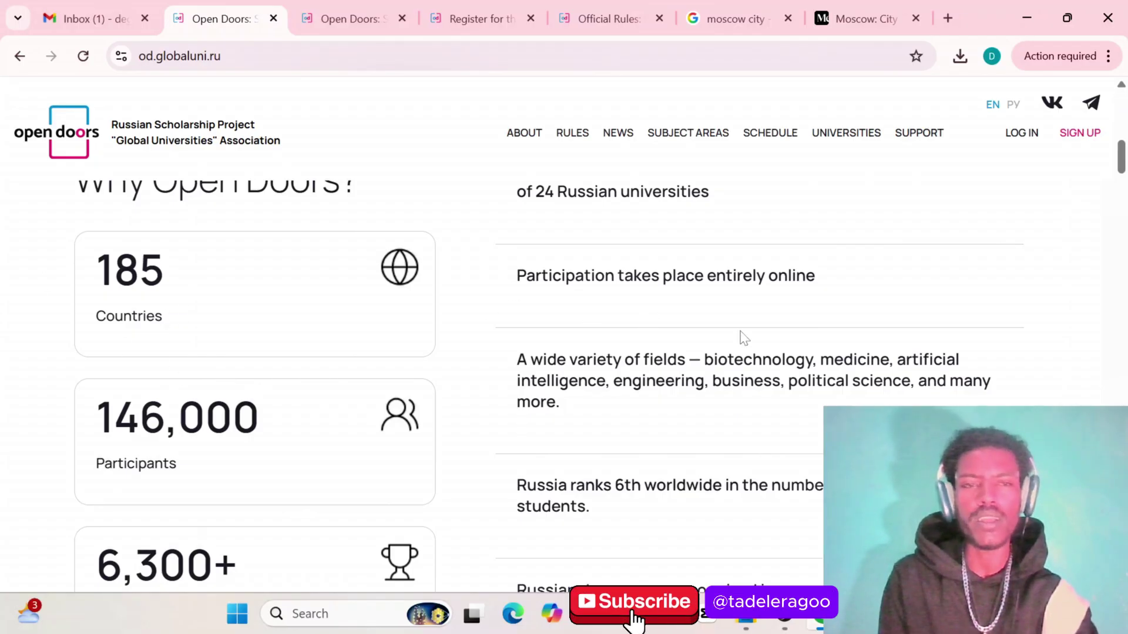
pyautogui.scroll(-2, 743, 338)
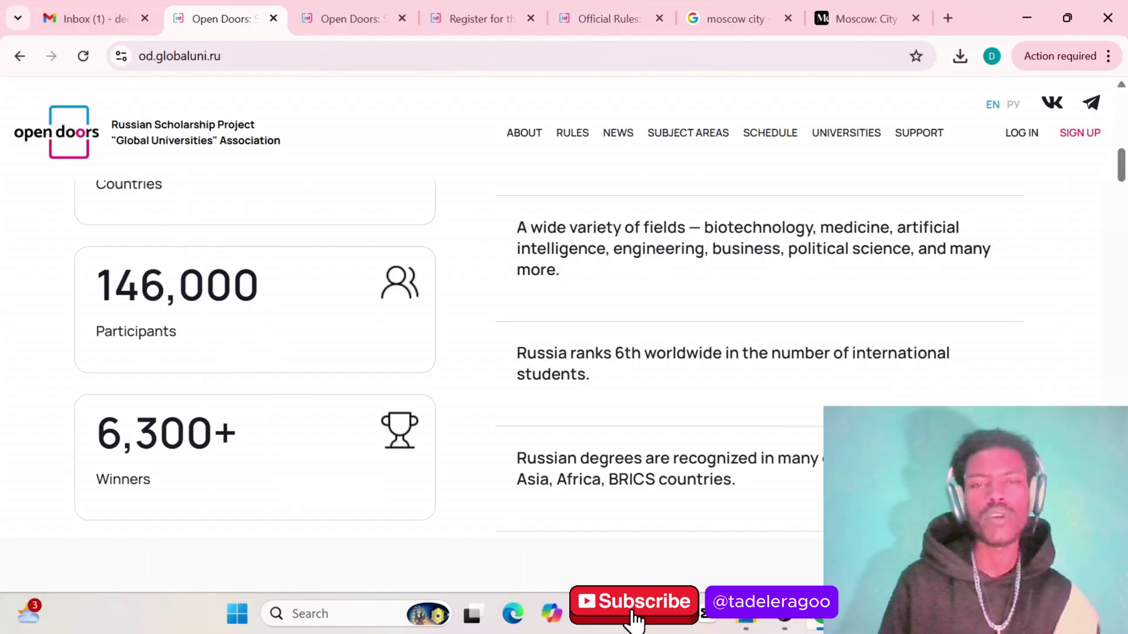
pyautogui.scroll(-3, 169, 332)
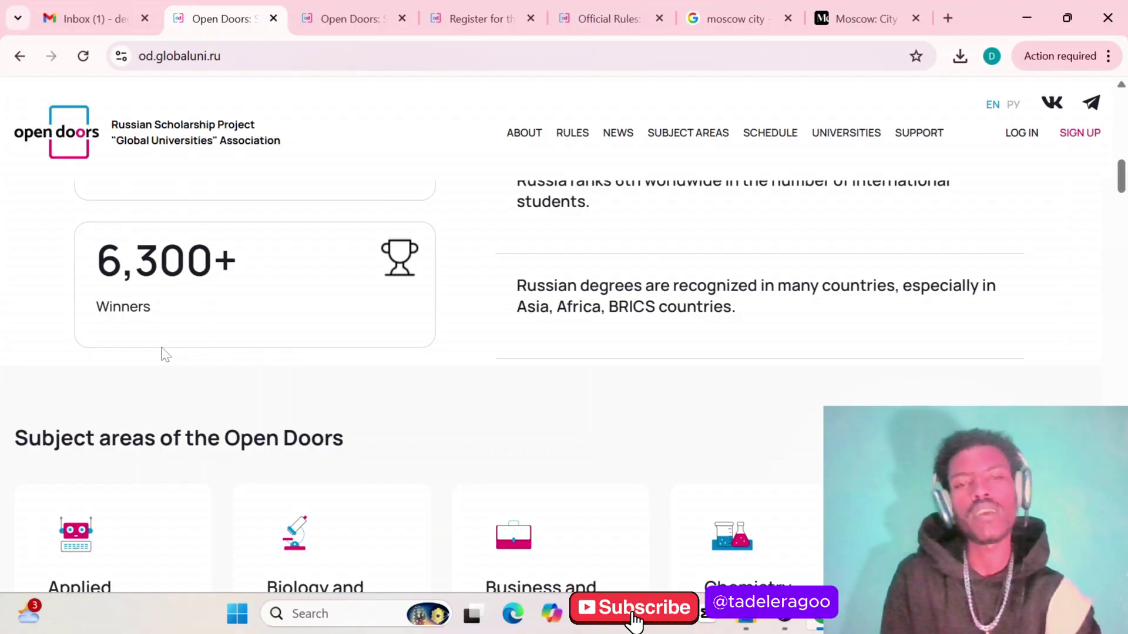
# Scroll past the Subject areas cards to the Schedule showing portfolio filling 1 September–16 November 2025
pyautogui.scroll(-1, 162, 352)
pyautogui.scroll(-2, 650, 339)
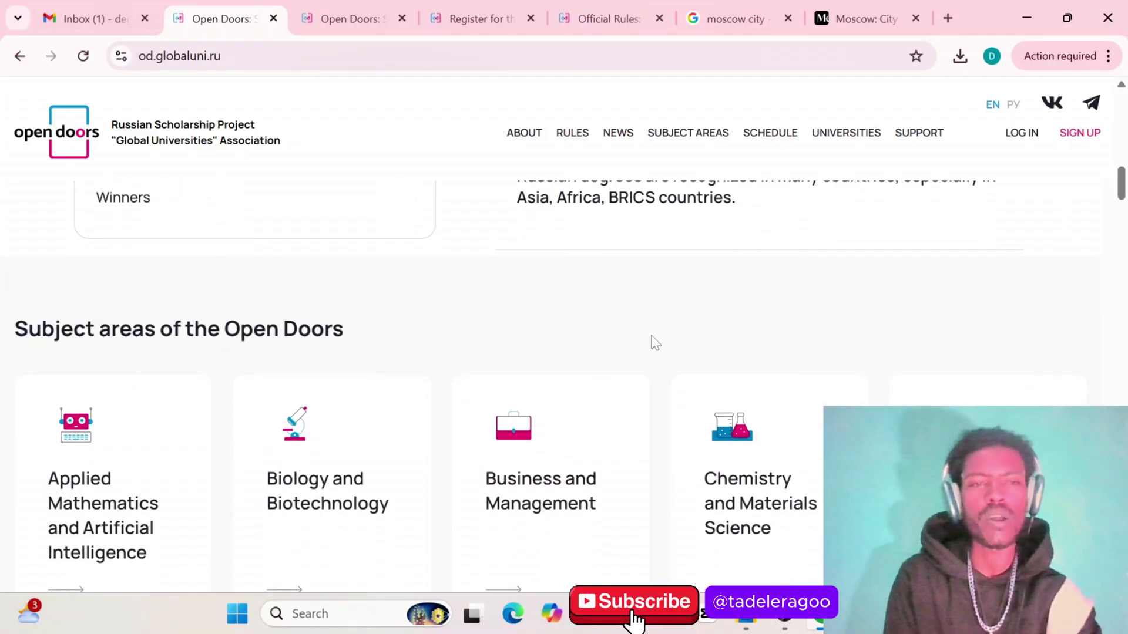
pyautogui.scroll(-2, 490, 423)
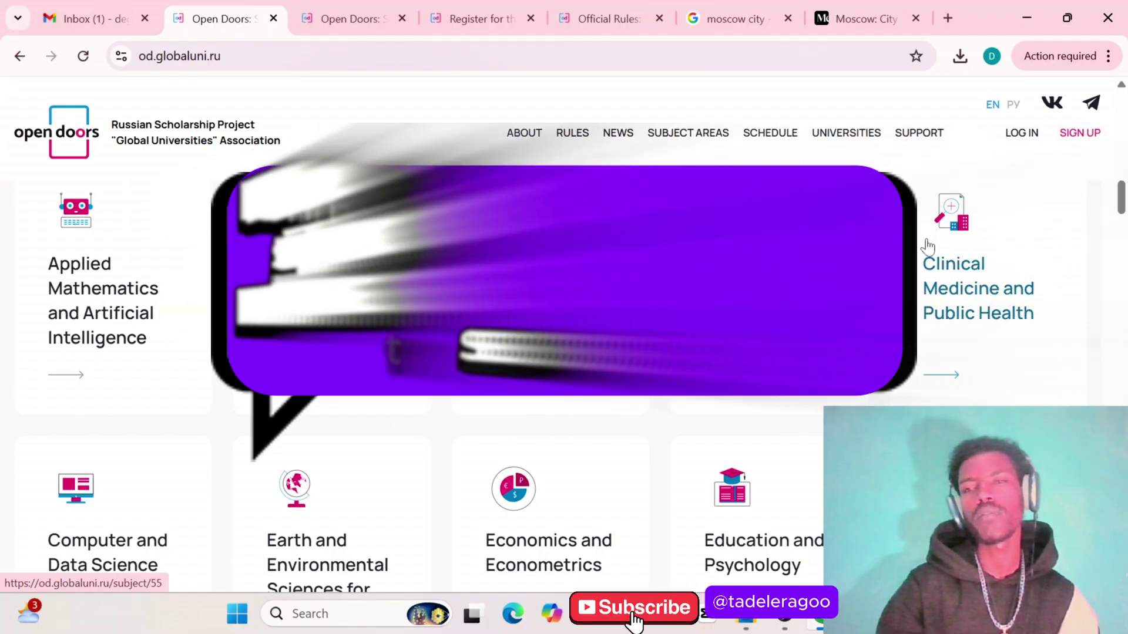
pyautogui.scroll(-3, 664, 406)
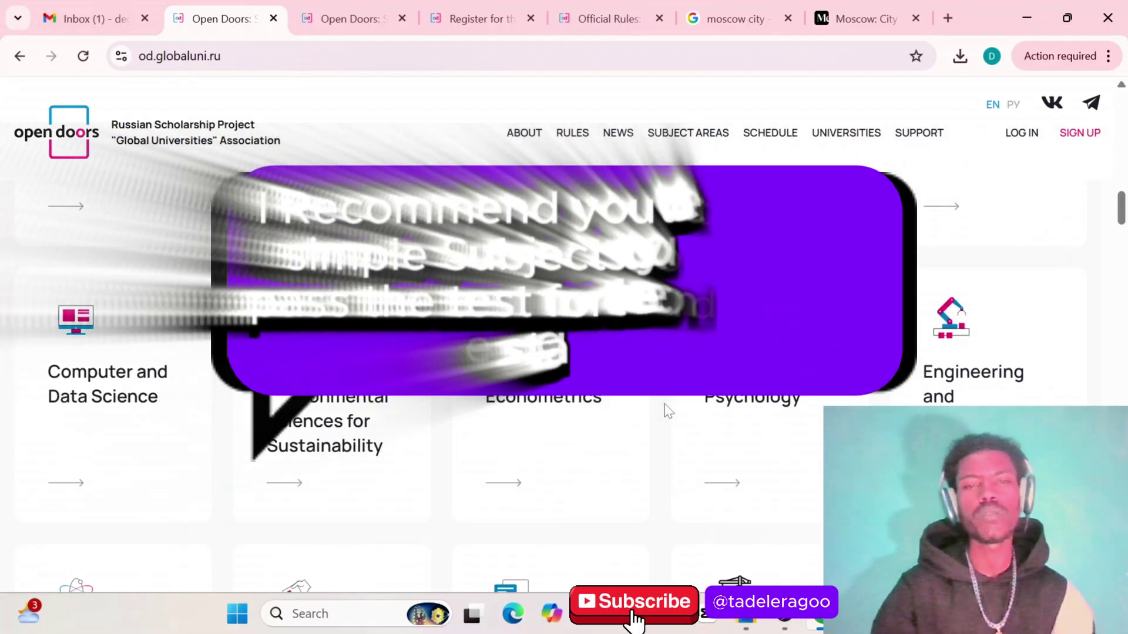
pyautogui.scroll(-1, 668, 411)
pyautogui.scroll(-1, 668, 411)
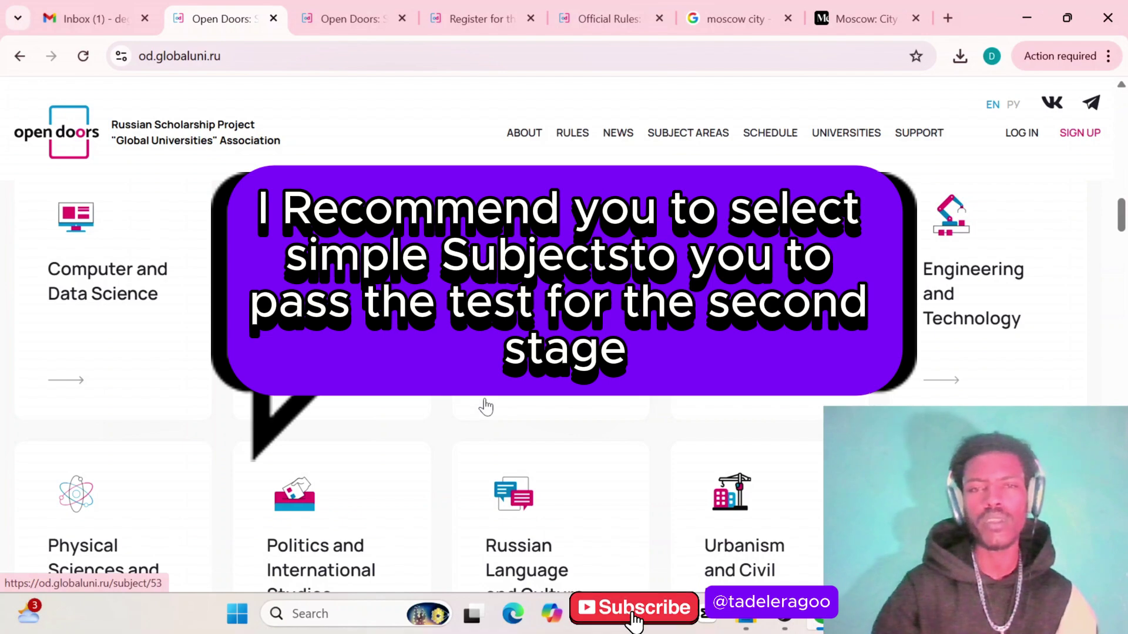
pyautogui.scroll(-7, 564, 382)
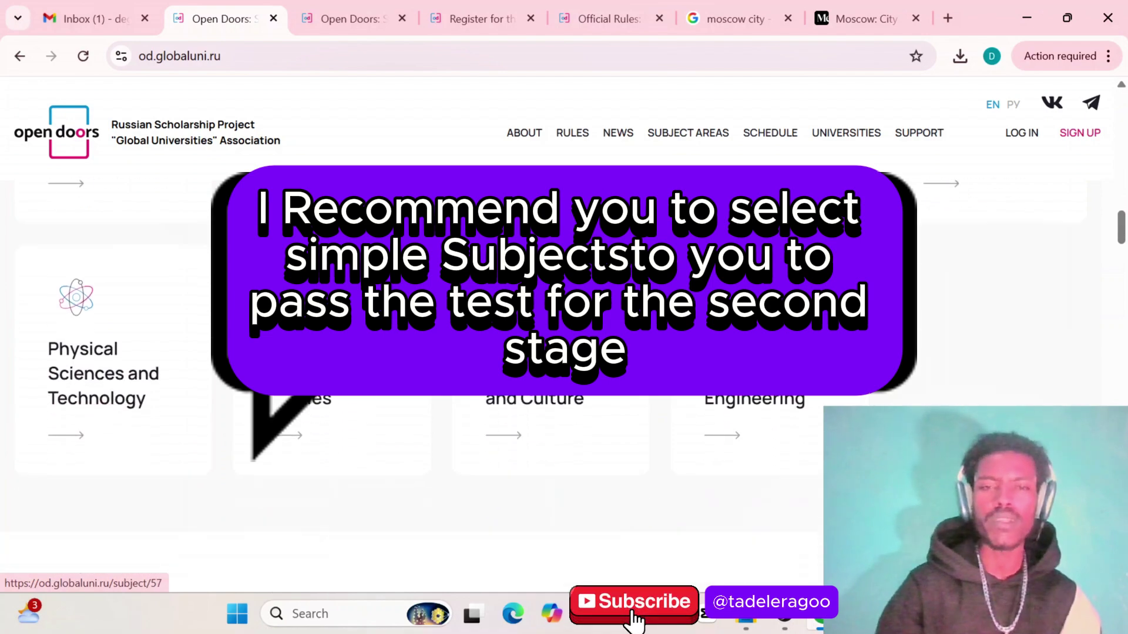
pyautogui.scroll(5, 564, 382)
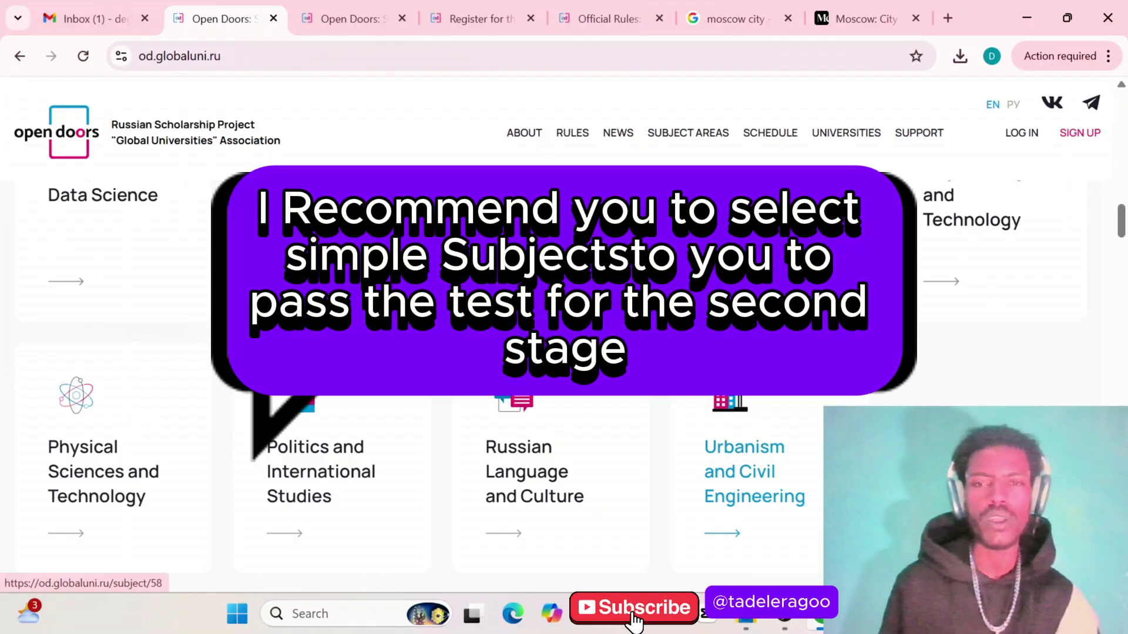
pyautogui.scroll(-3, 564, 382)
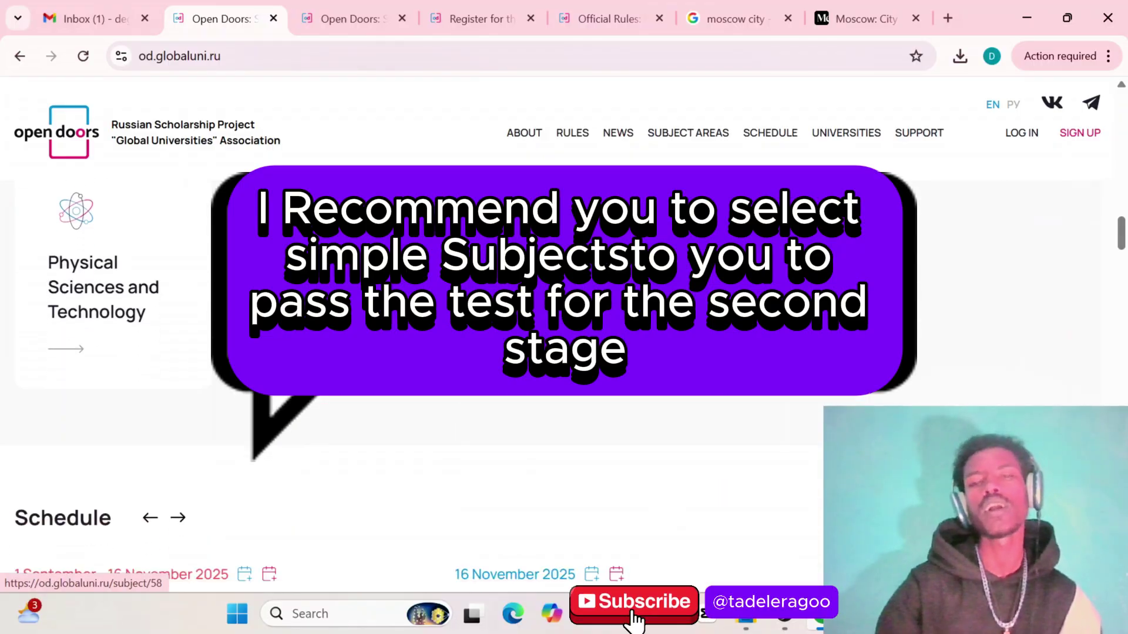
pyautogui.scroll(7, 564, 382)
pyautogui.scroll(6, 755, 363)
pyautogui.scroll(-14, 755, 362)
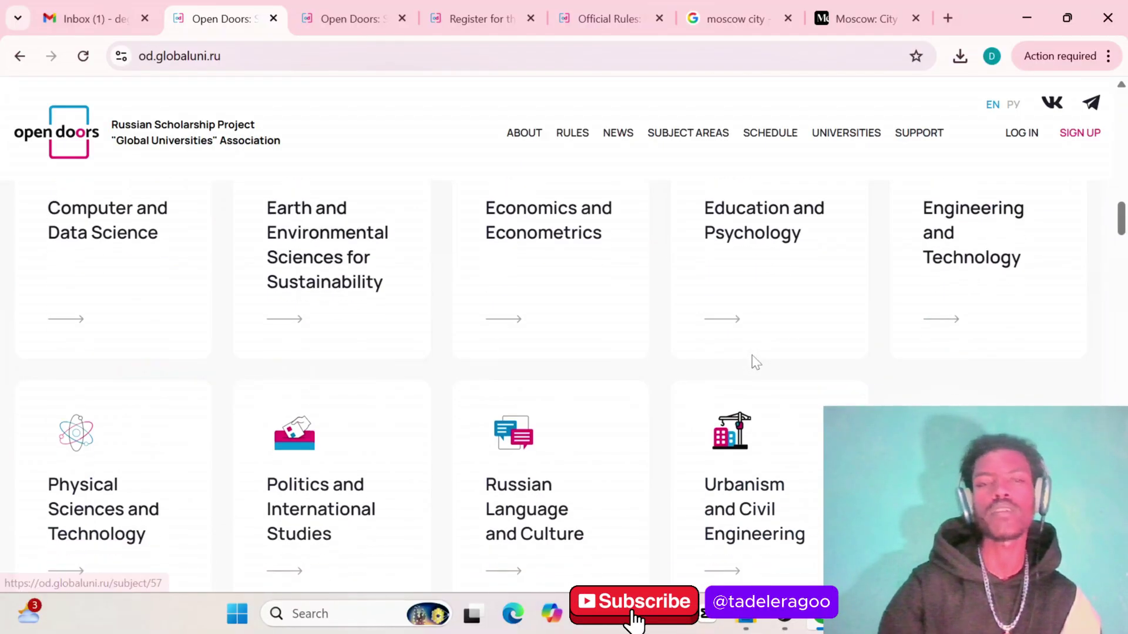
pyautogui.scroll(-2, 756, 363)
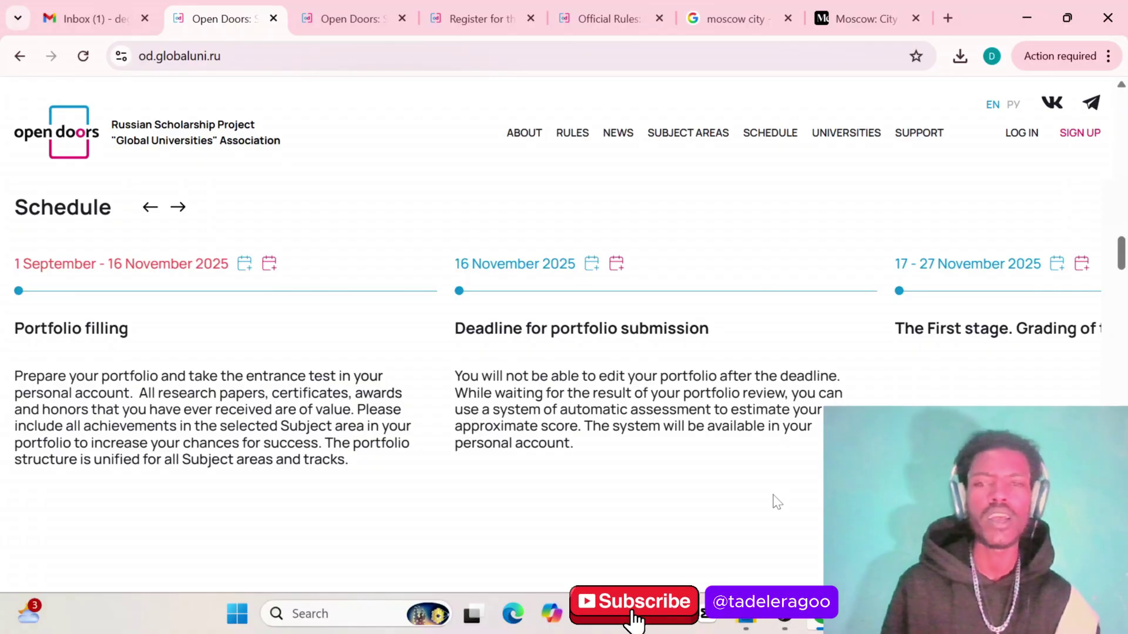
# Scroll back up to the top of the home page and its site menu
pyautogui.scroll(-3, 640, 474)
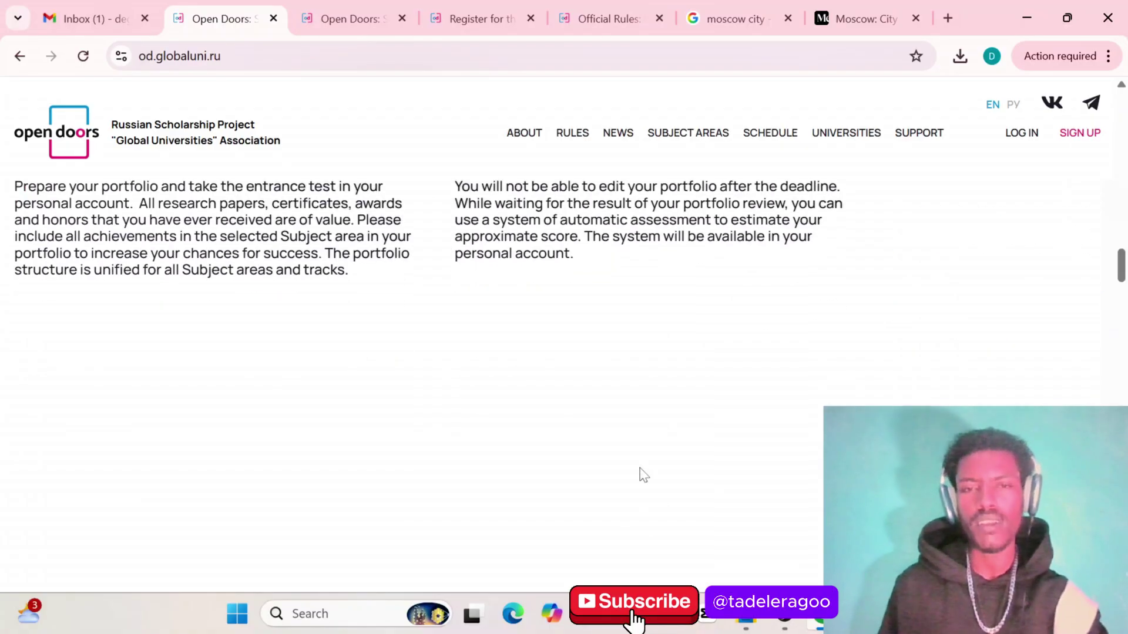
pyautogui.scroll(7, 640, 473)
pyautogui.scroll(-2, 643, 474)
pyautogui.scroll(8, 641, 475)
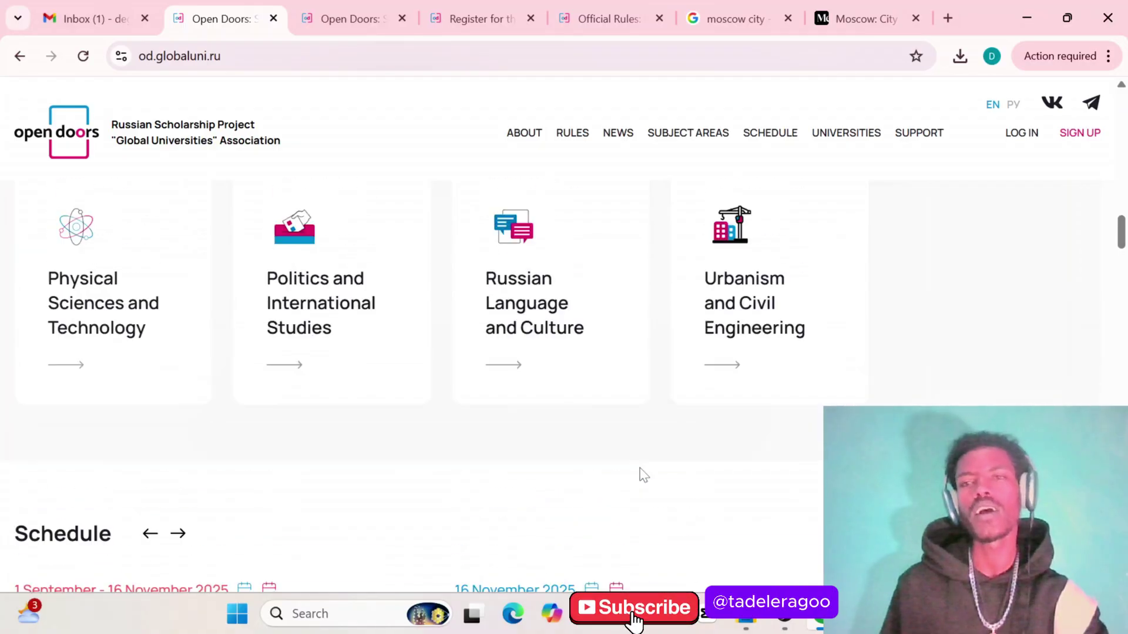
pyautogui.scroll(10, 640, 475)
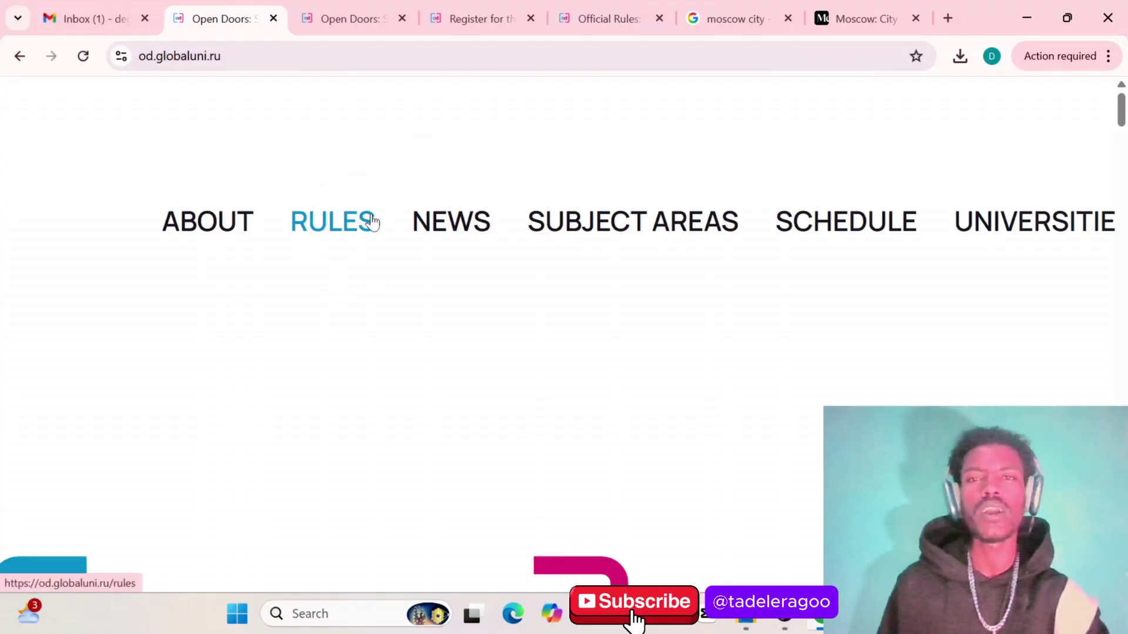
# Switch to the Official Rules tab and scroll down to the Registration rules 16–20
pyautogui.click(636, 13)
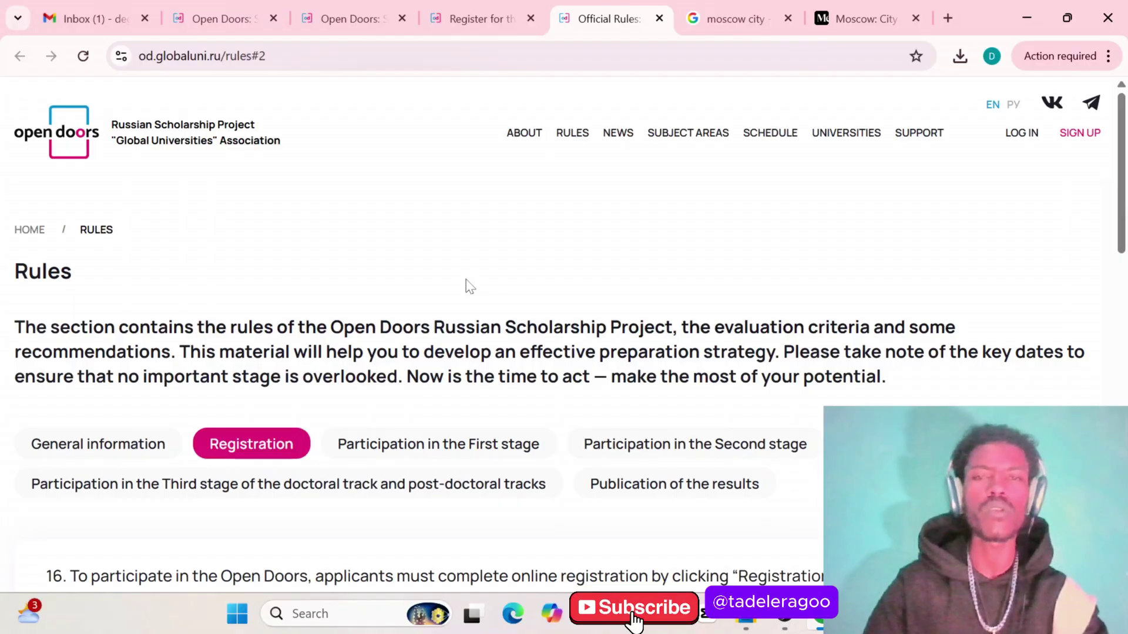
pyautogui.scroll(-1, 456, 294)
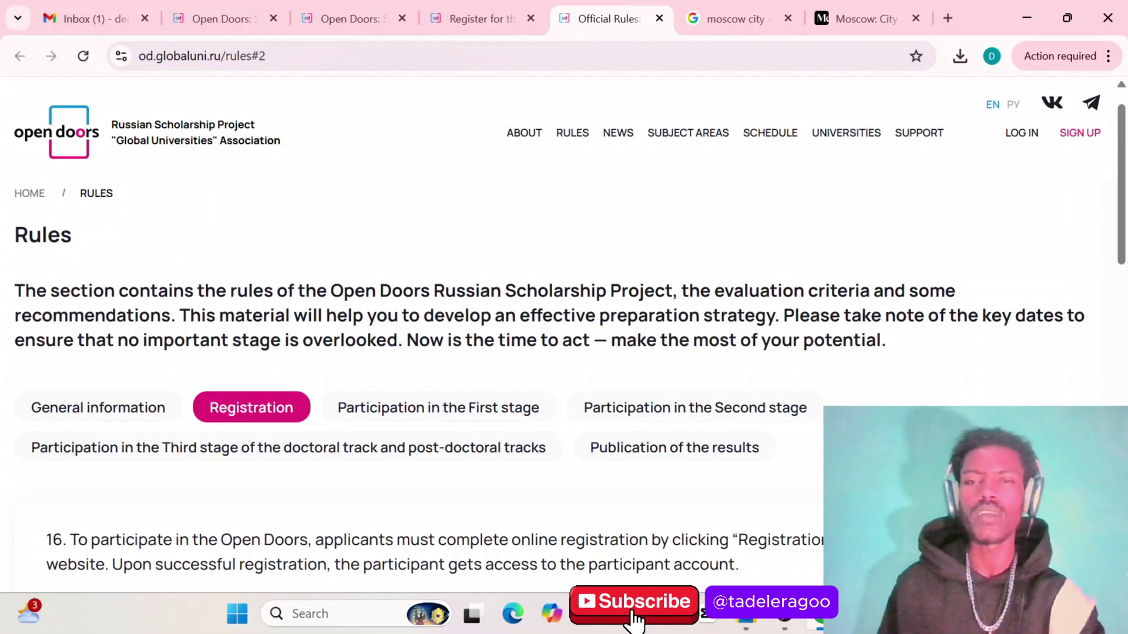
pyautogui.scroll(-2, 632, 309)
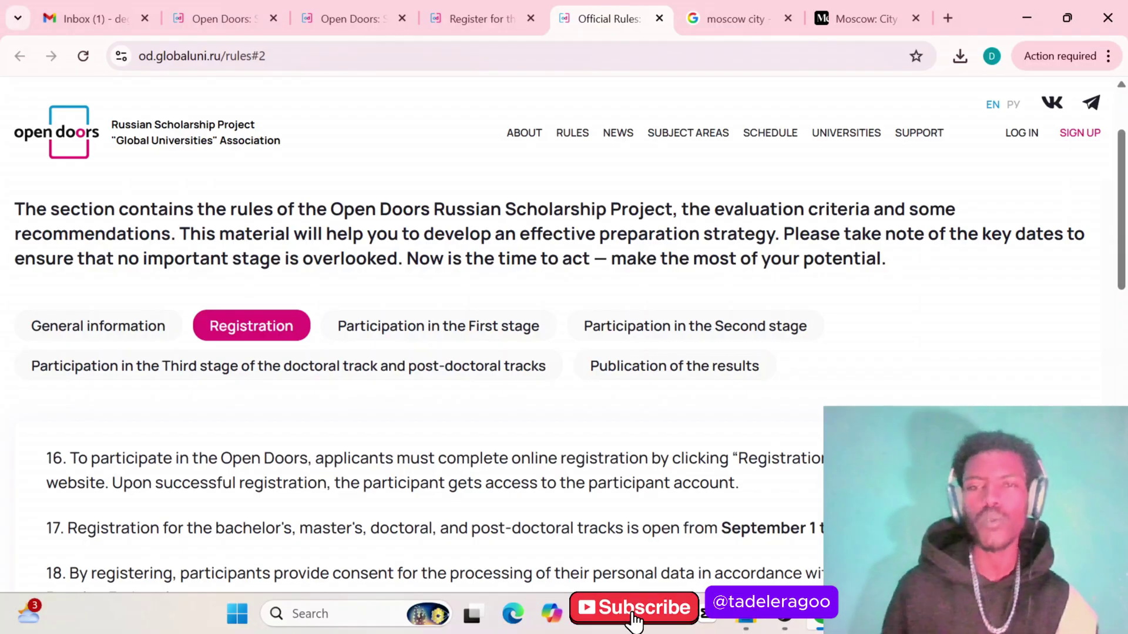
pyautogui.scroll(-1, 441, 323)
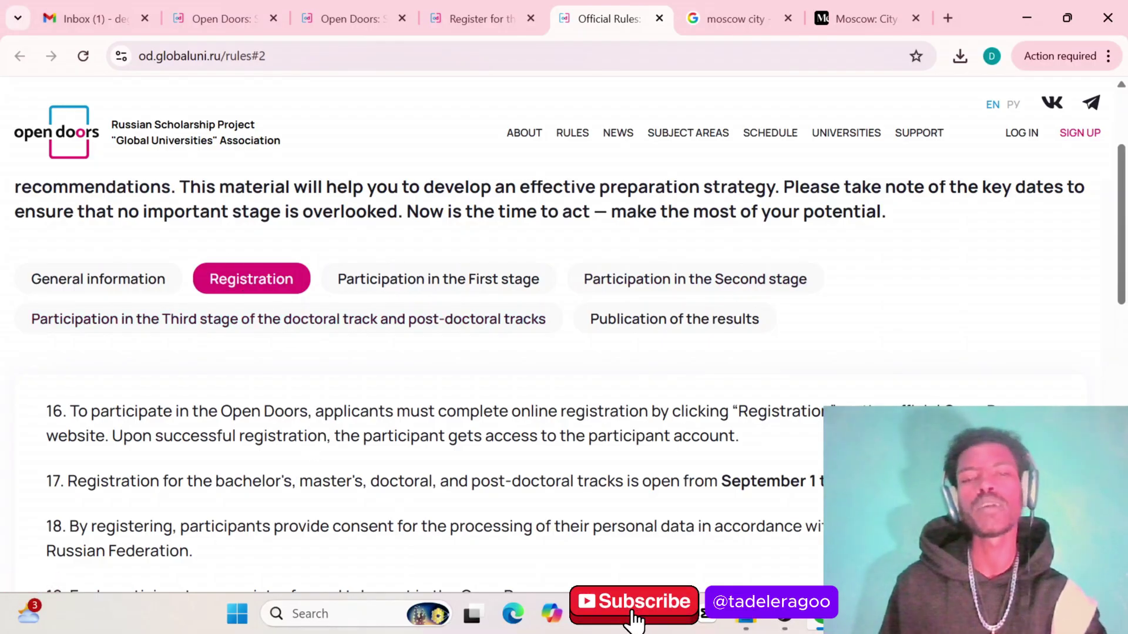
pyautogui.scroll(-2, 564, 352)
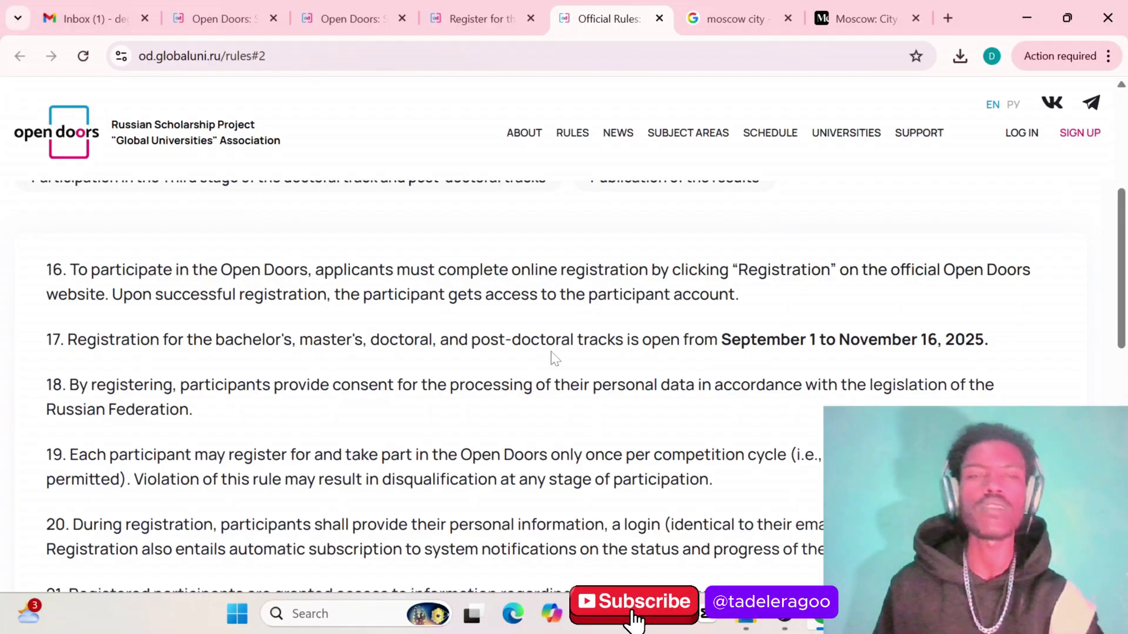
# Scroll the Rules page to rule 16, which requires online registration to participate
pyautogui.scroll(-1, 553, 357)
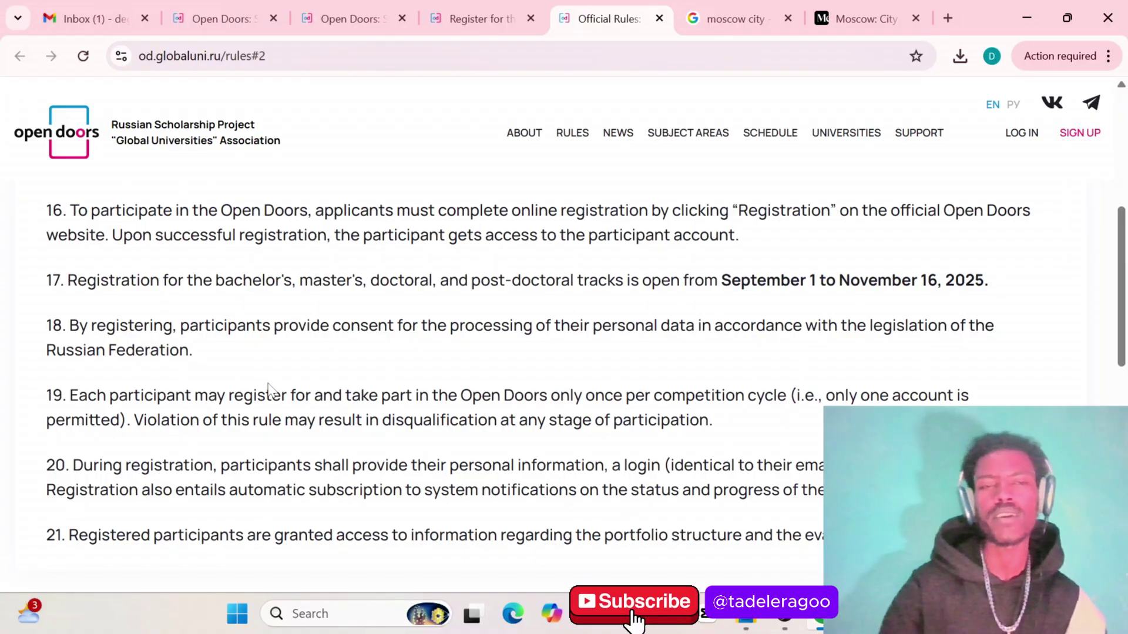
pyautogui.scroll(-1, 268, 389)
pyautogui.scroll(-3, 158, 405)
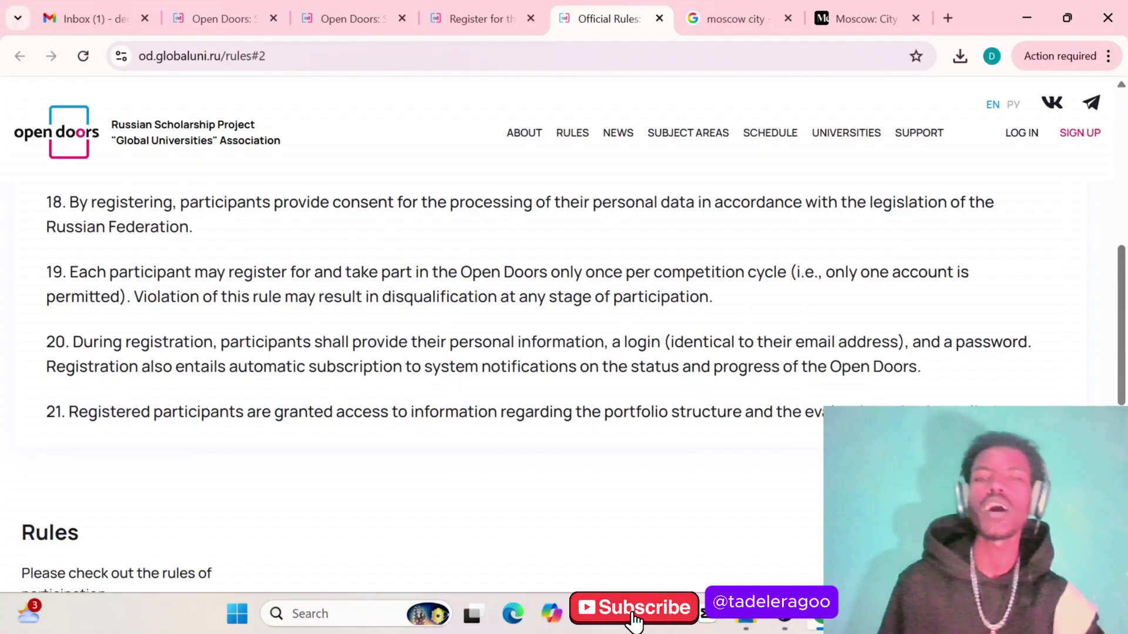
pyautogui.scroll(6, 411, 353)
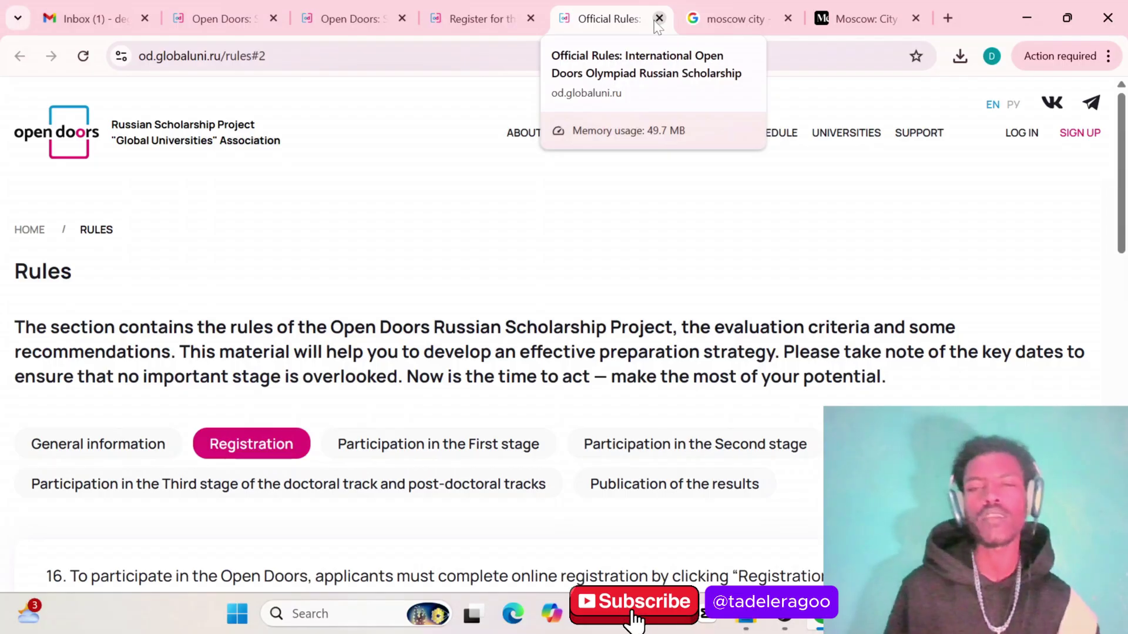
# Close the Official Rules tab and return to the Open Doors home page tab
pyautogui.click(659, 18)
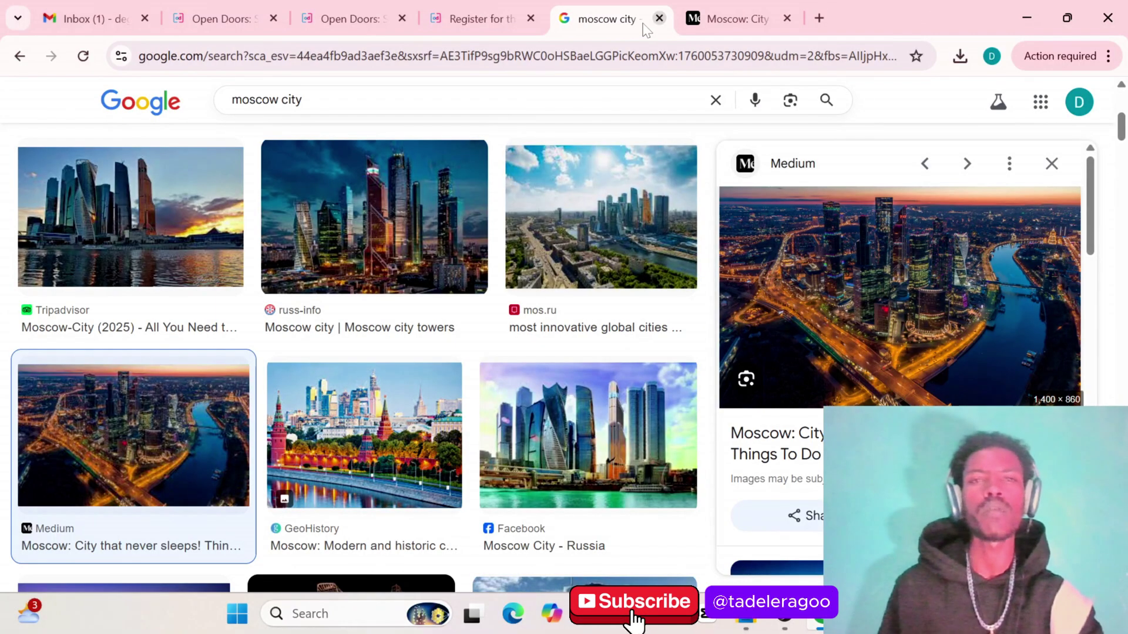
pyautogui.click(368, 8)
pyautogui.click(298, 23)
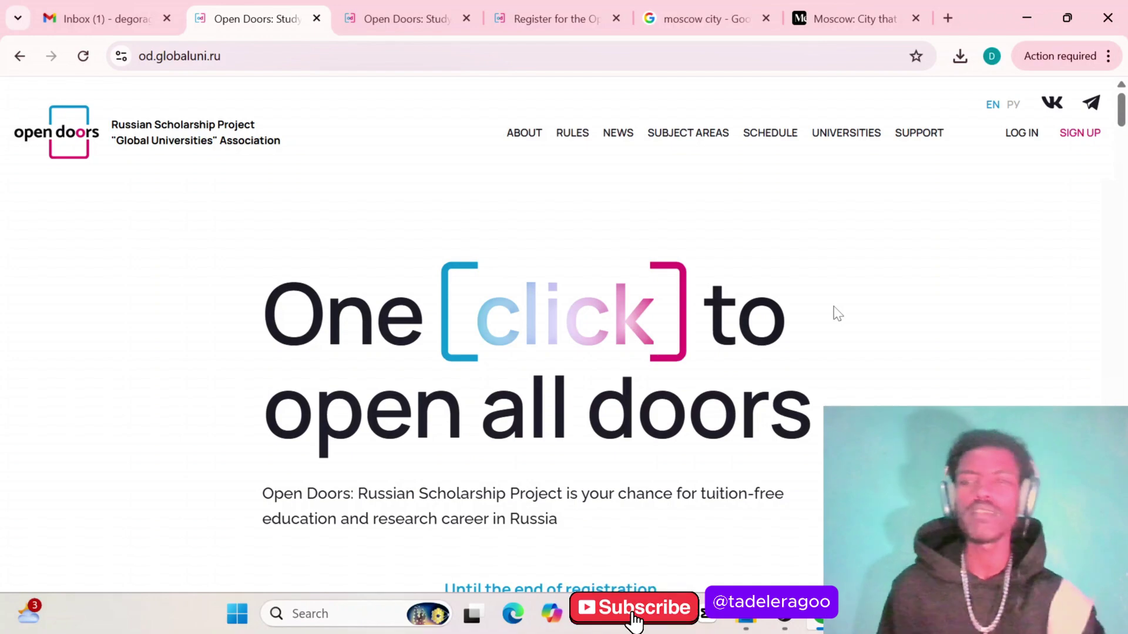
# Open SIGN UP, enter the registration email, give processing consent and continue
pyautogui.click(1082, 135)
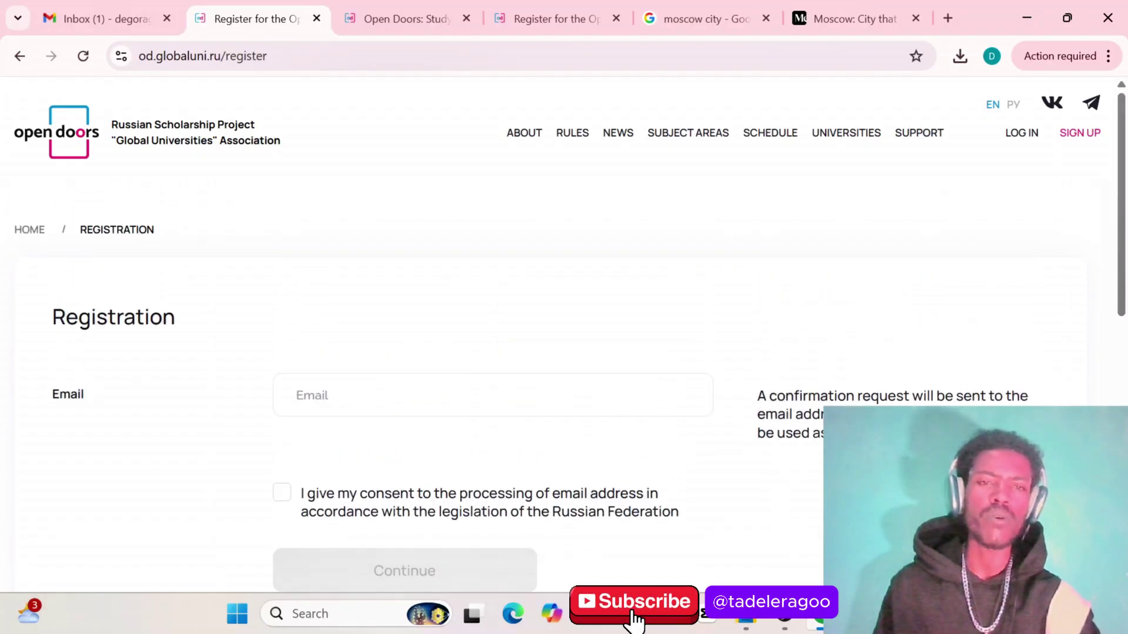
pyautogui.scroll(-3, 55, 297)
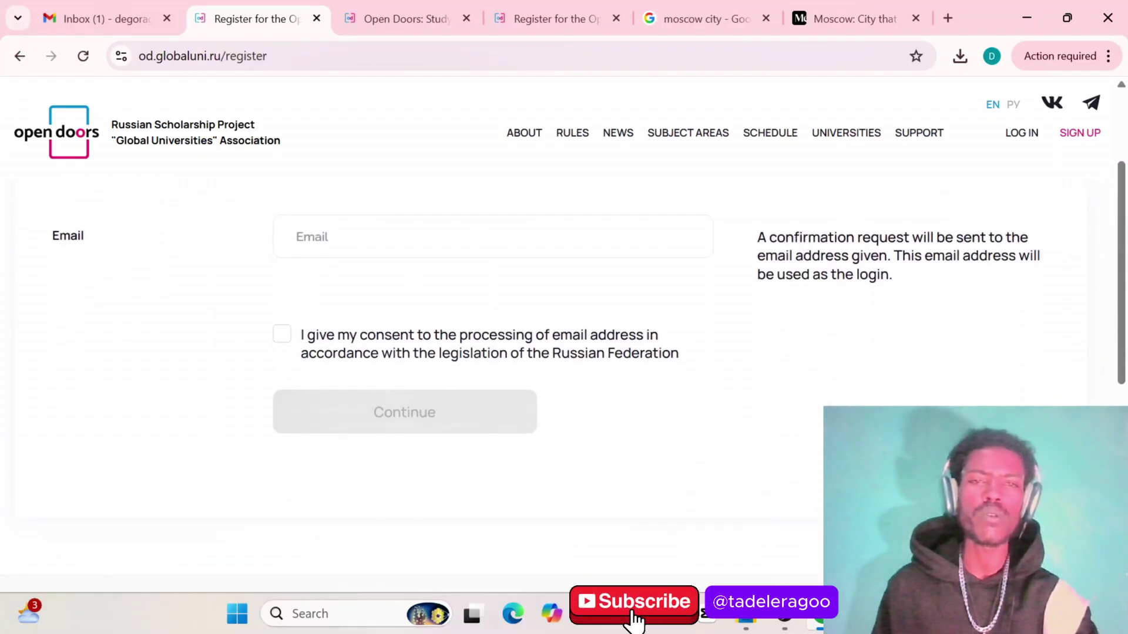
pyautogui.click(298, 237)
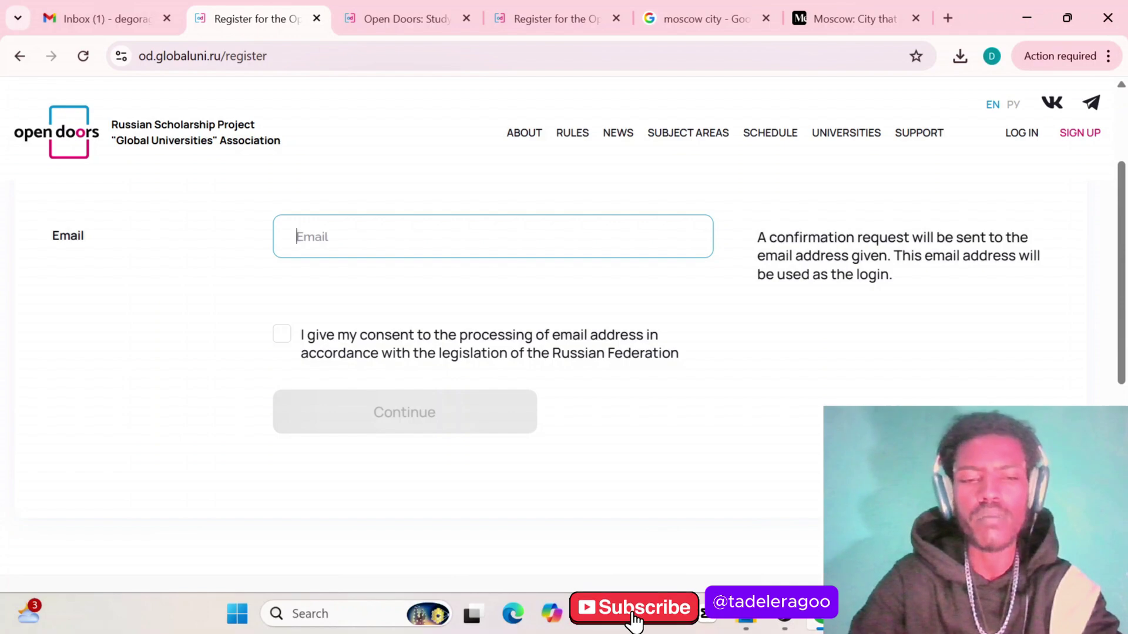
pyautogui.write('dego')
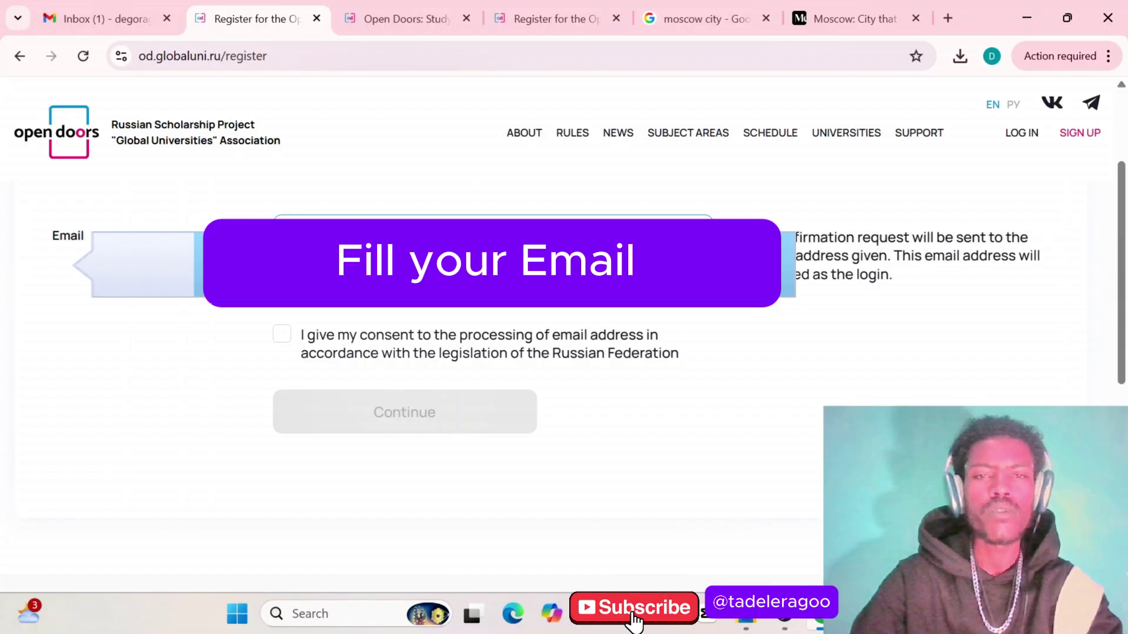
pyautogui.click(282, 342)
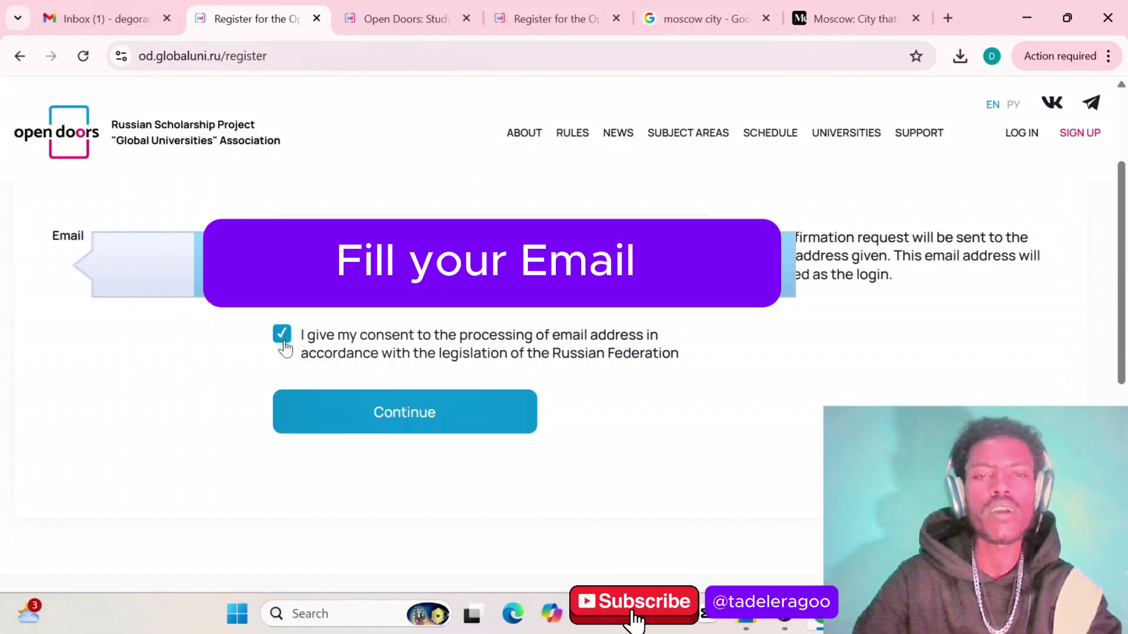
pyautogui.scroll(-1, 443, 322)
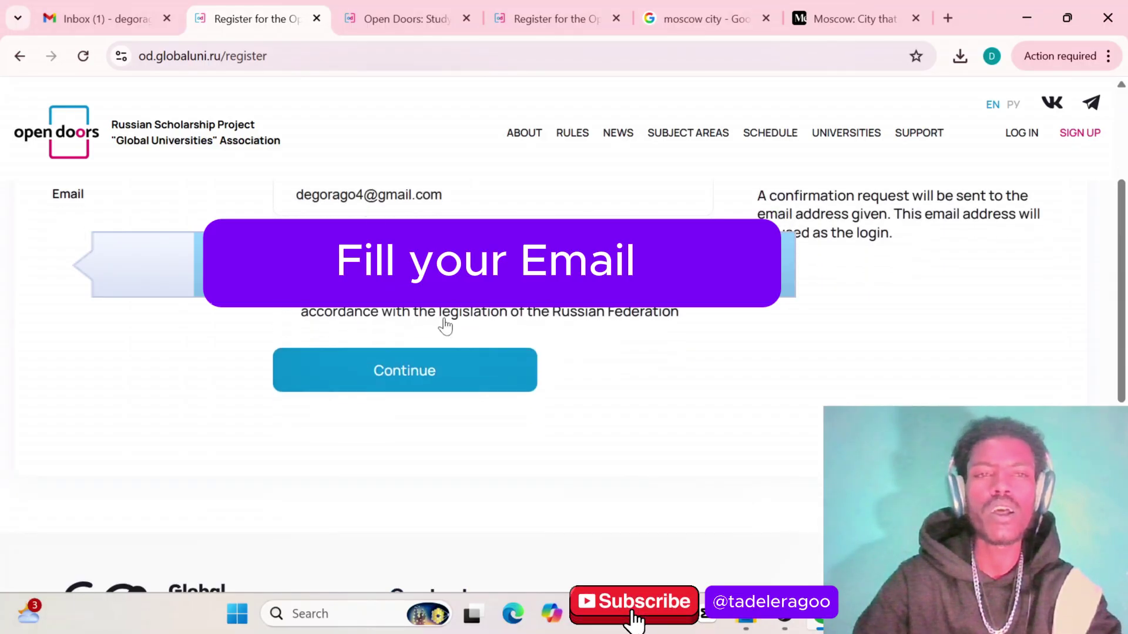
pyautogui.click(393, 376)
pyautogui.scroll(2, 521, 310)
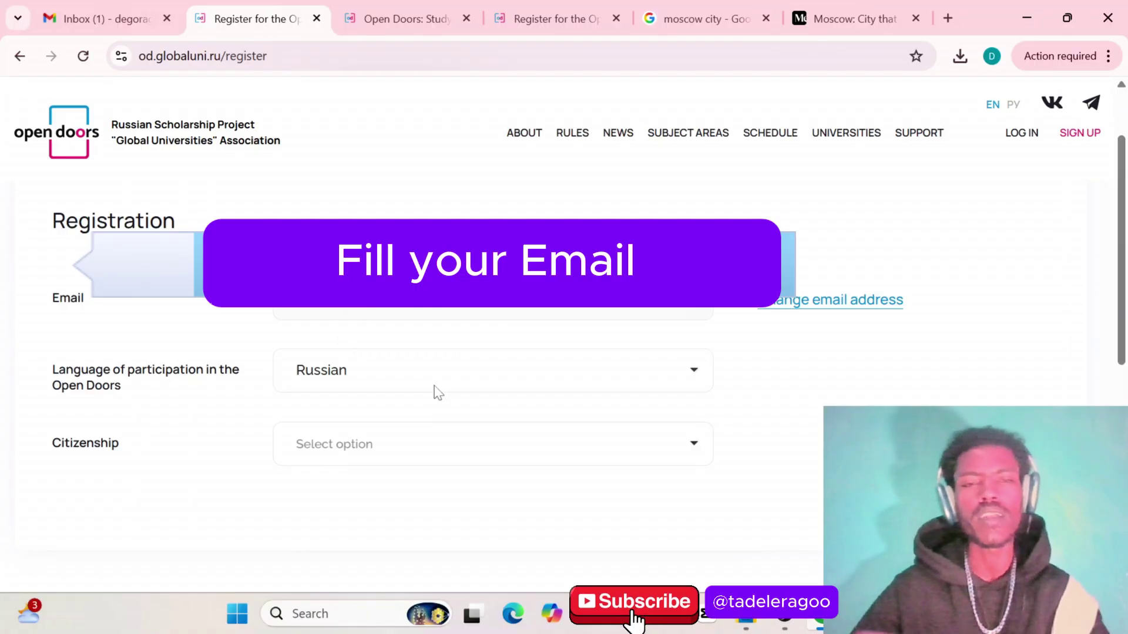
# Choose English as the participation language
pyautogui.click(437, 392)
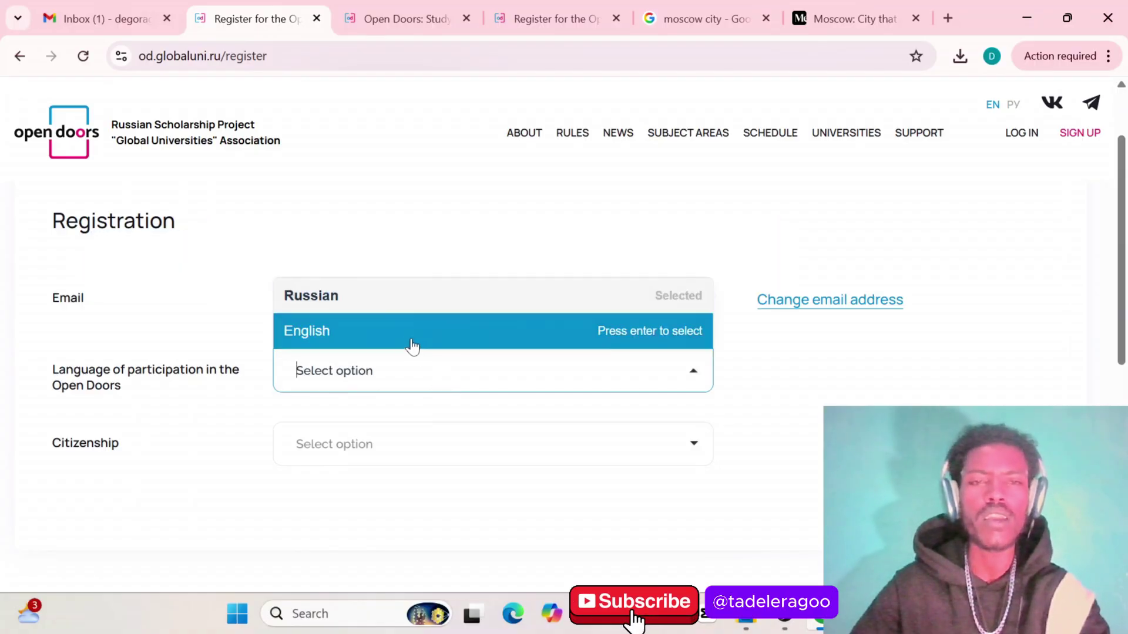
pyautogui.click(409, 342)
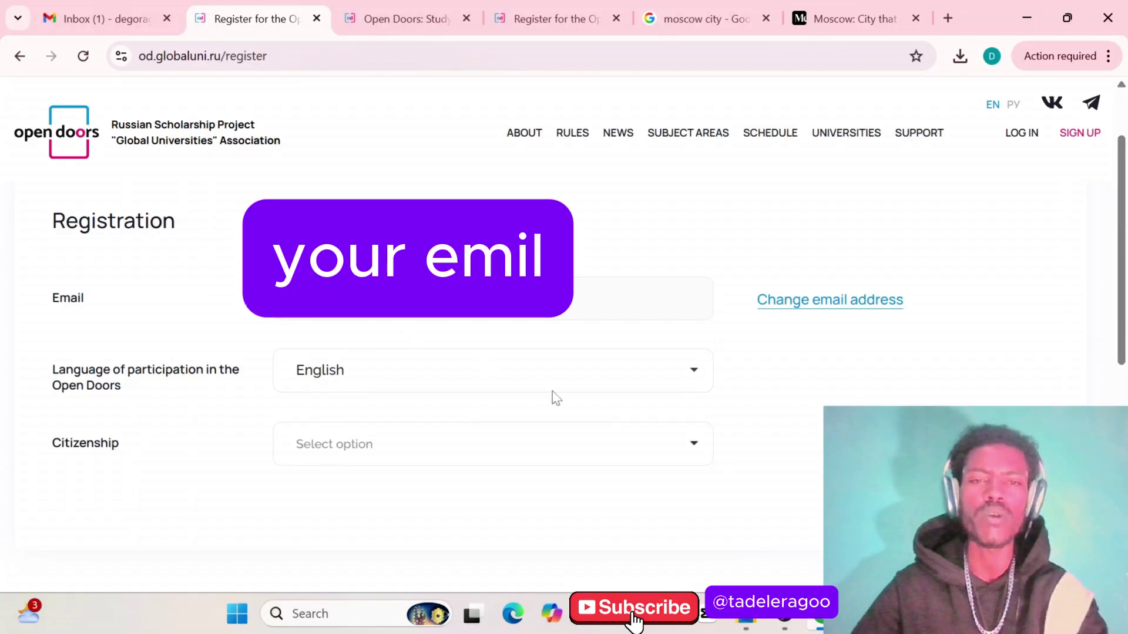
pyautogui.scroll(-2, 555, 397)
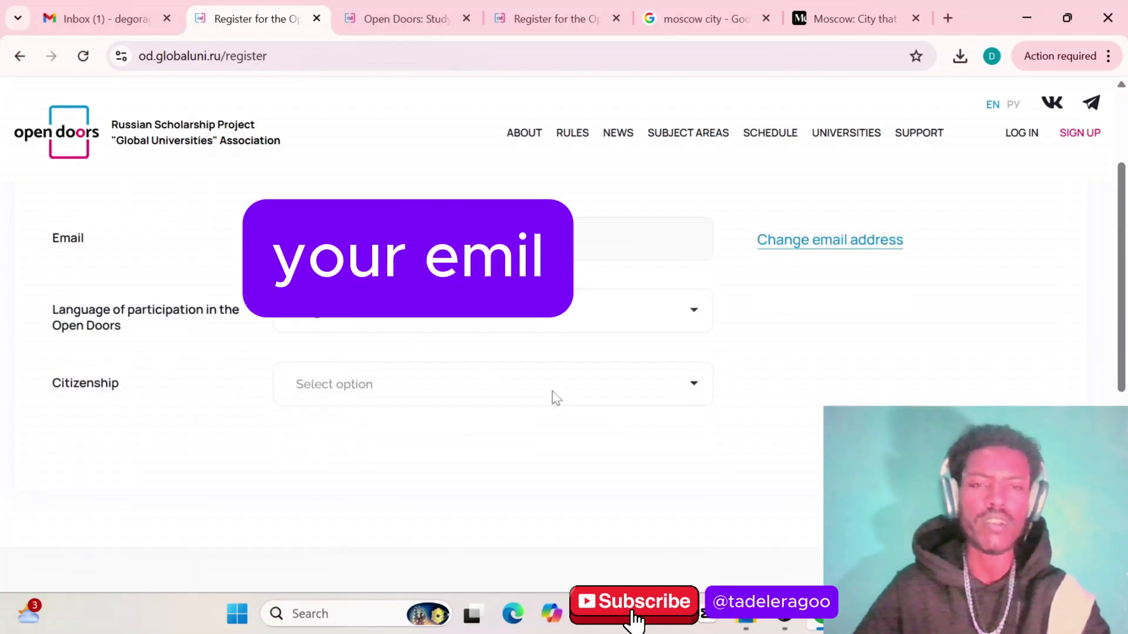
# Select Ethiopia from the Citizenship country list
pyautogui.click(382, 386)
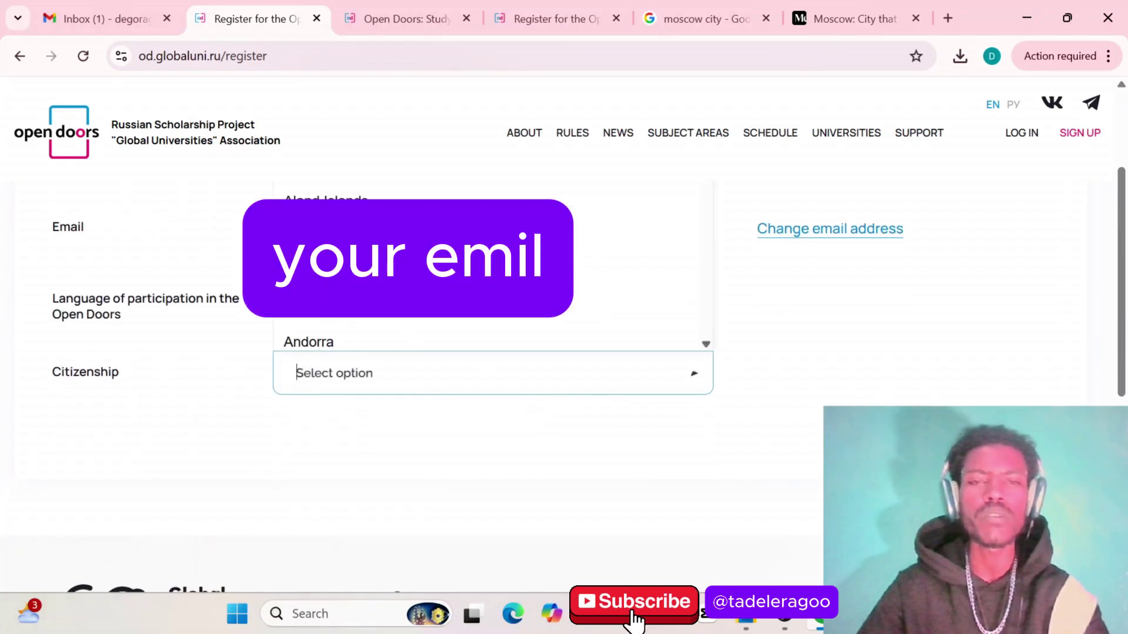
pyautogui.scroll(-15, 634, 267)
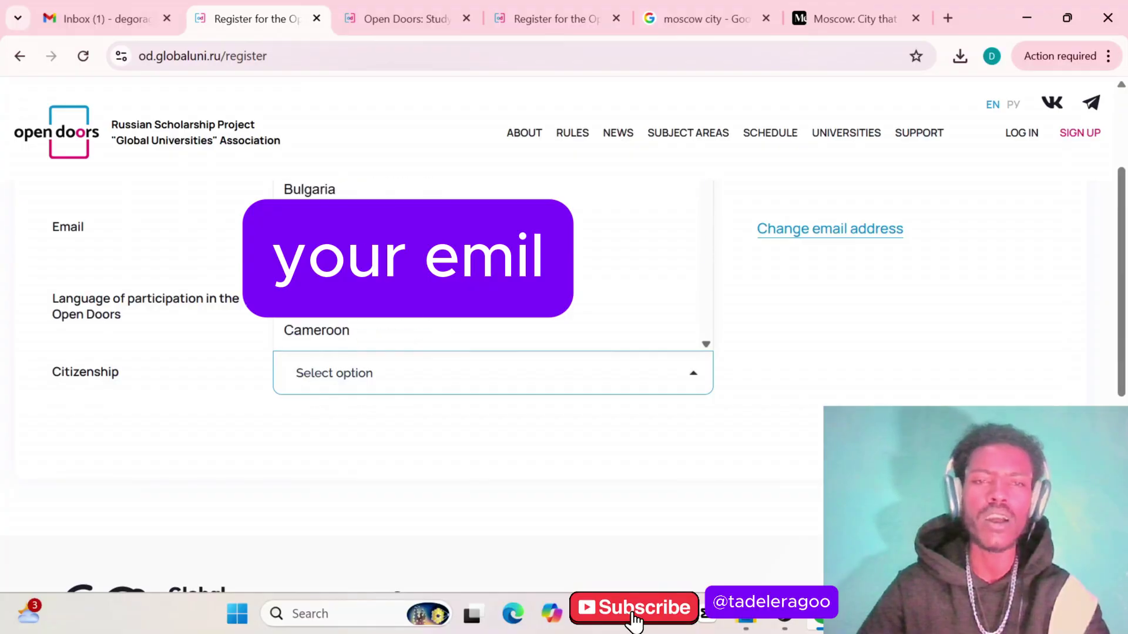
pyautogui.scroll(-5, 403, 317)
pyautogui.scroll(4, 403, 317)
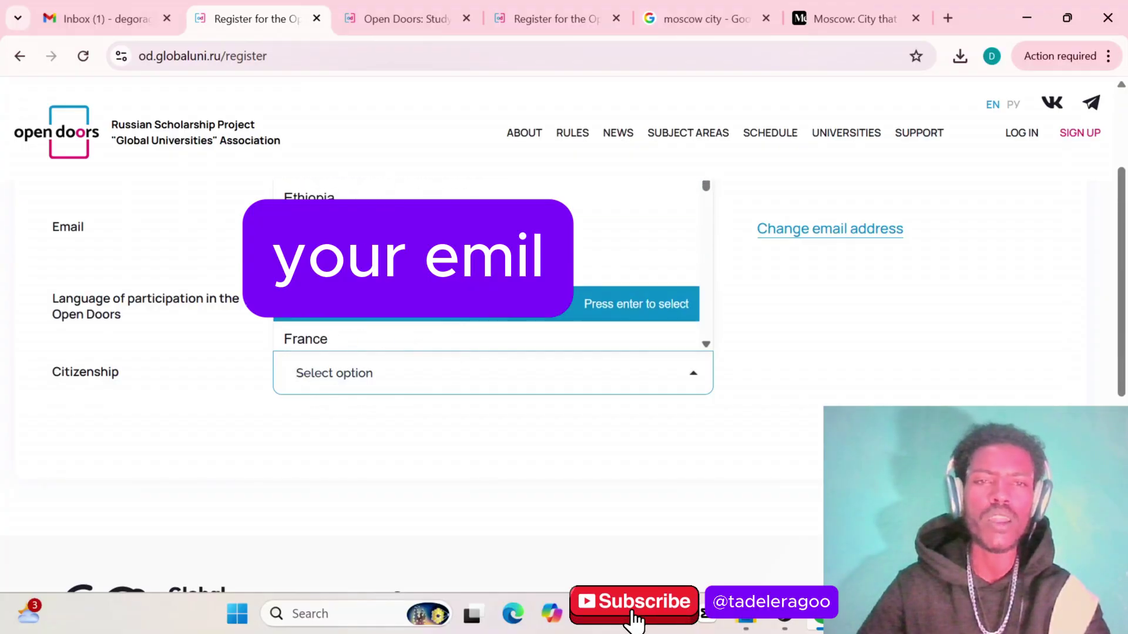
pyautogui.scroll(-1, 403, 317)
pyautogui.scroll(2, 403, 317)
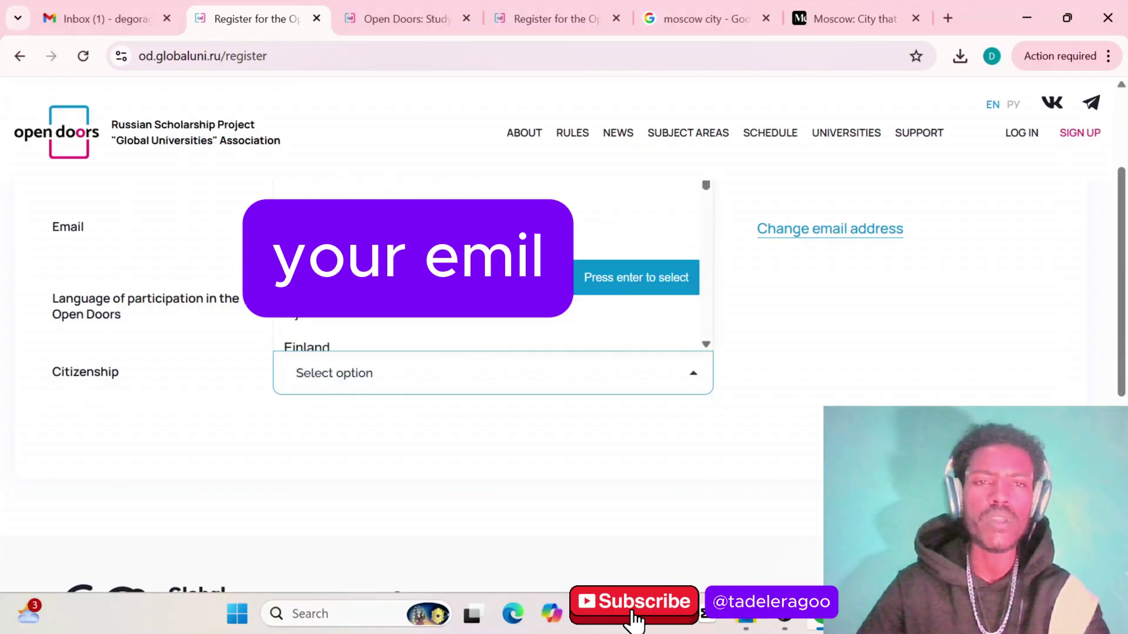
pyautogui.click(403, 242)
pyautogui.scroll(-4, 433, 350)
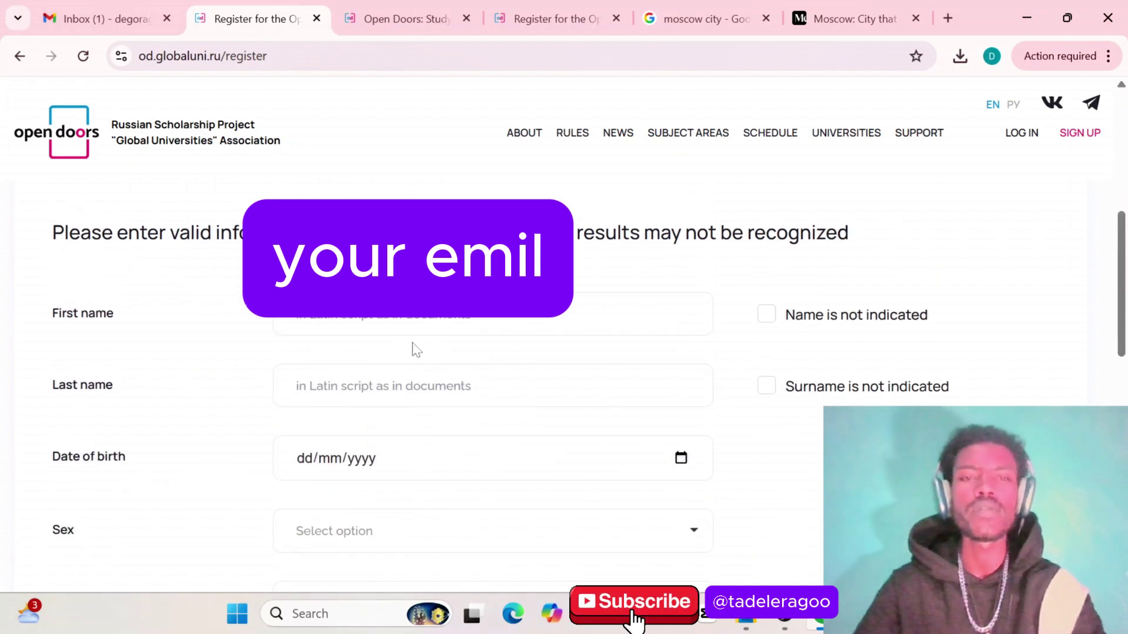
pyautogui.scroll(3, 413, 350)
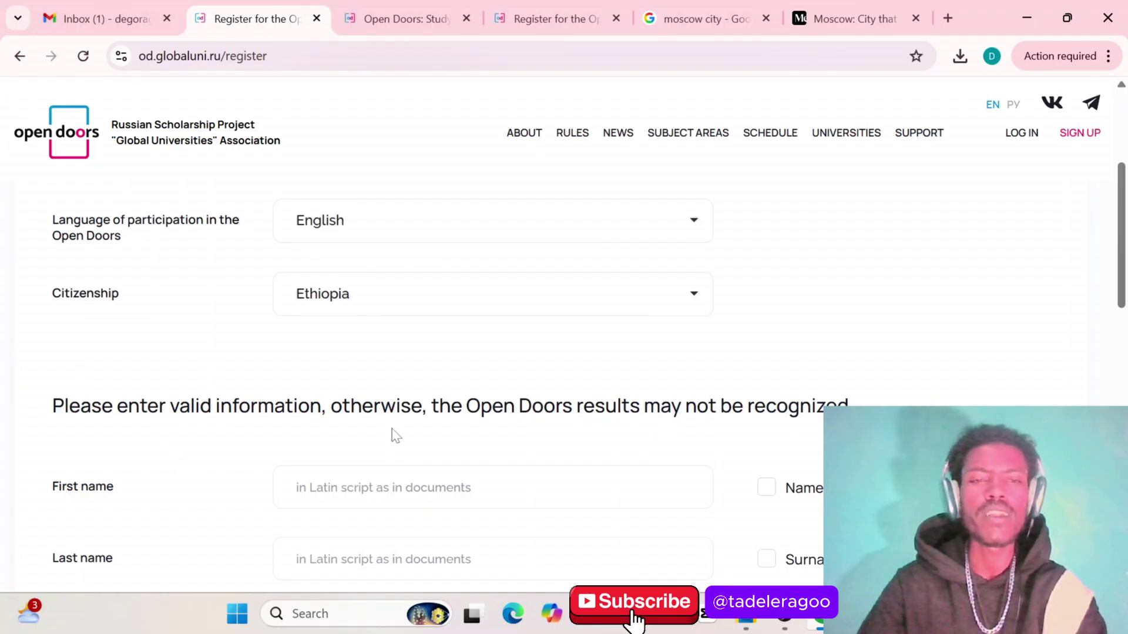
pyautogui.scroll(-7, 395, 435)
pyautogui.scroll(4, 394, 434)
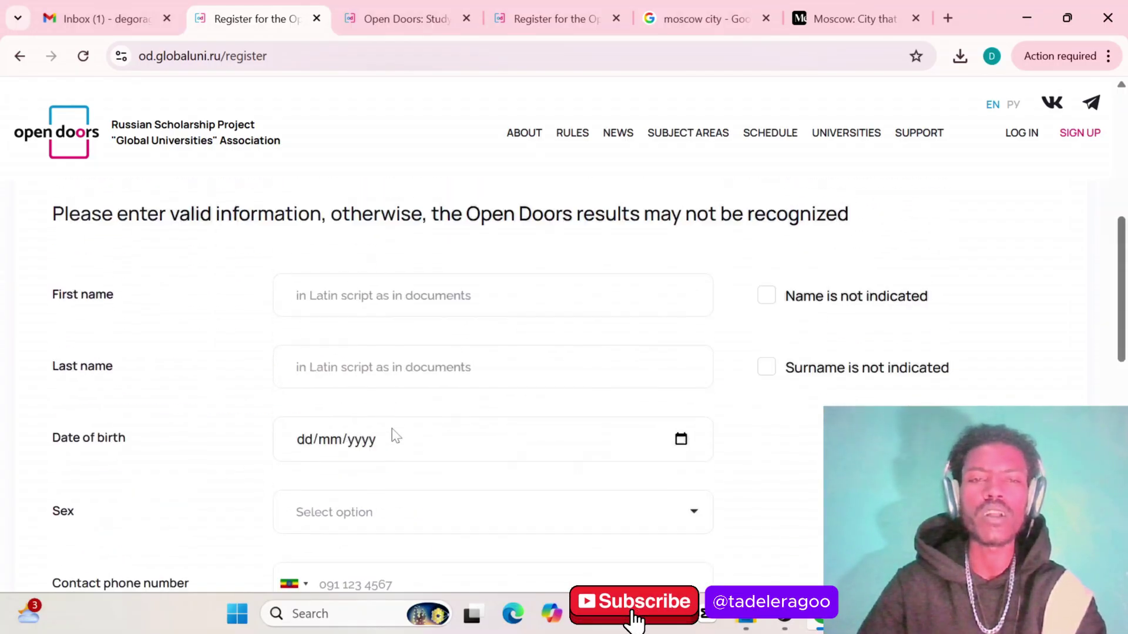
pyautogui.scroll(2, 395, 435)
pyautogui.scroll(-3, 392, 434)
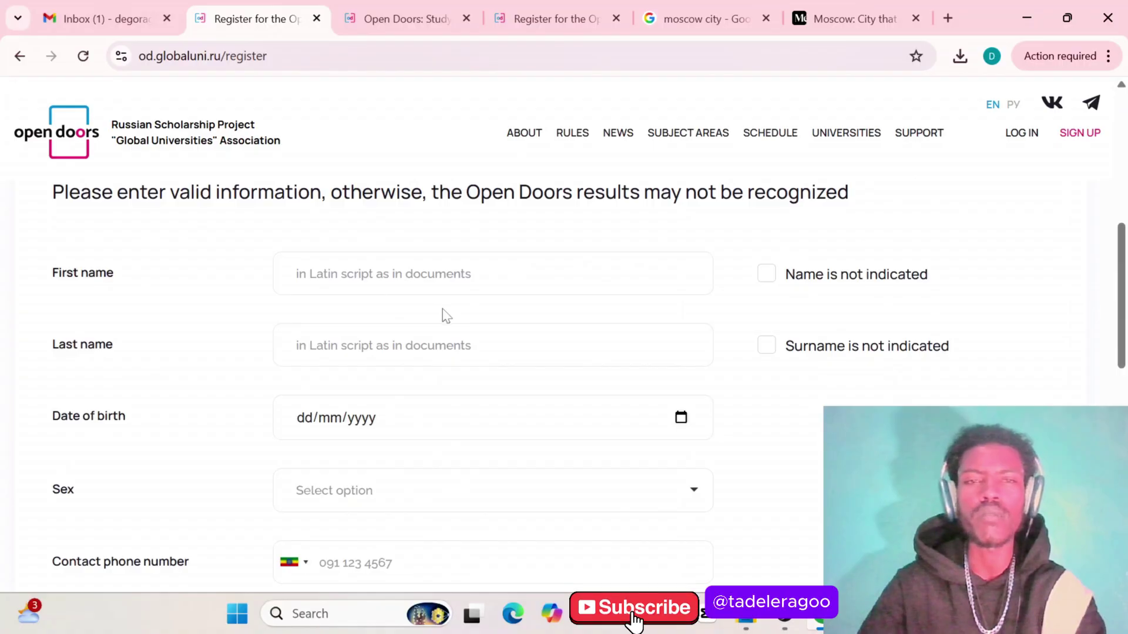
pyautogui.scroll(-8, 387, 302)
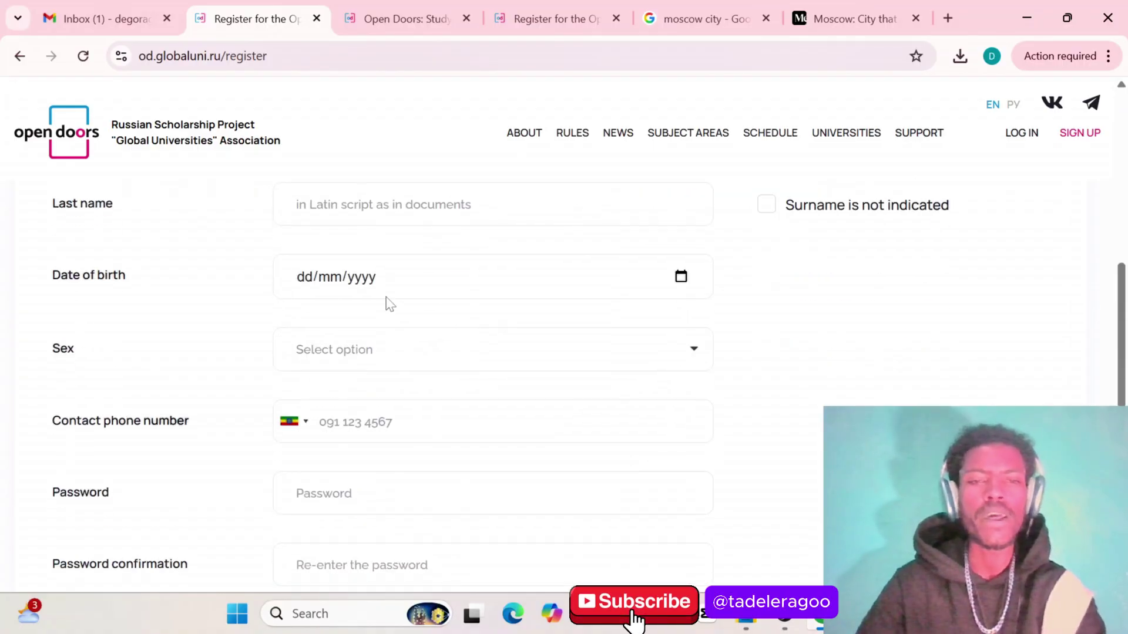
pyautogui.scroll(4, 388, 302)
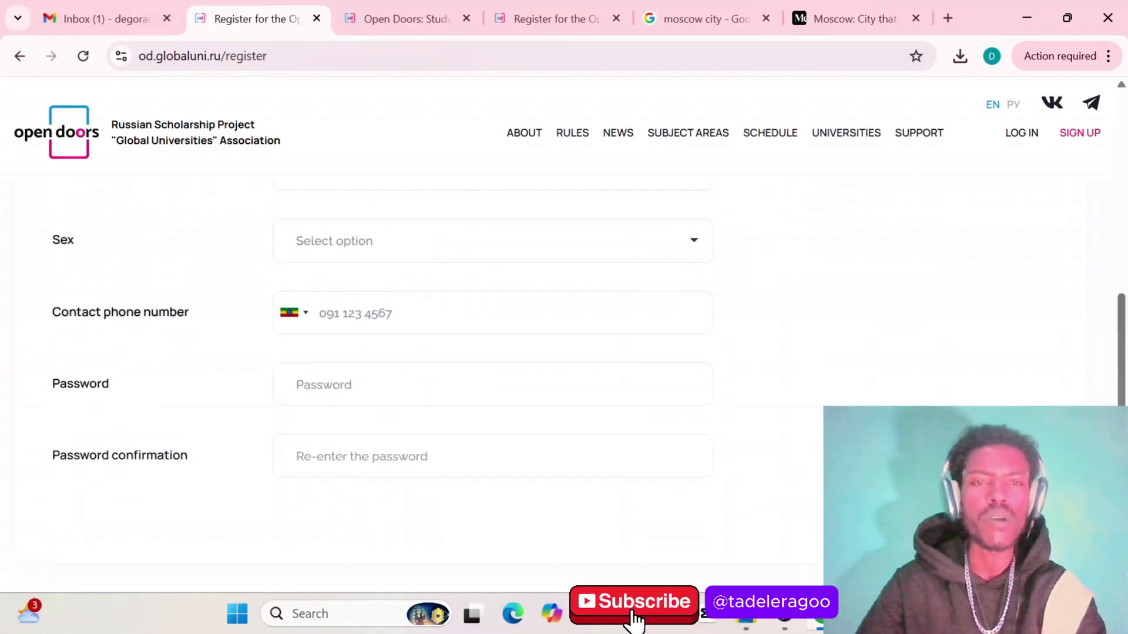
pyautogui.scroll(6, 353, 390)
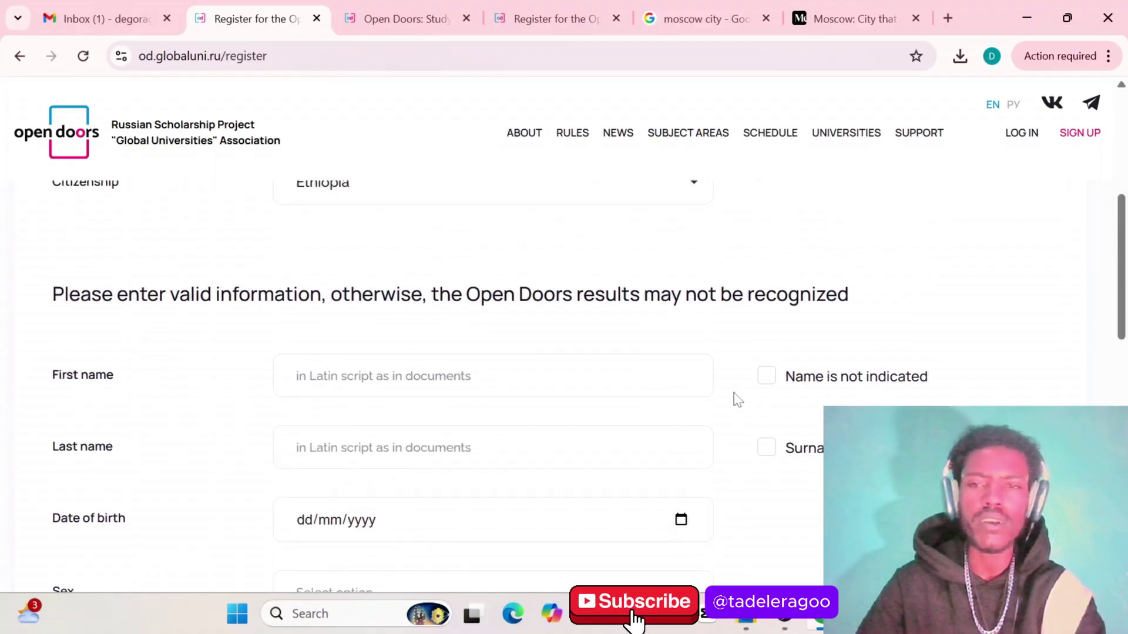
pyautogui.scroll(-1, 756, 431)
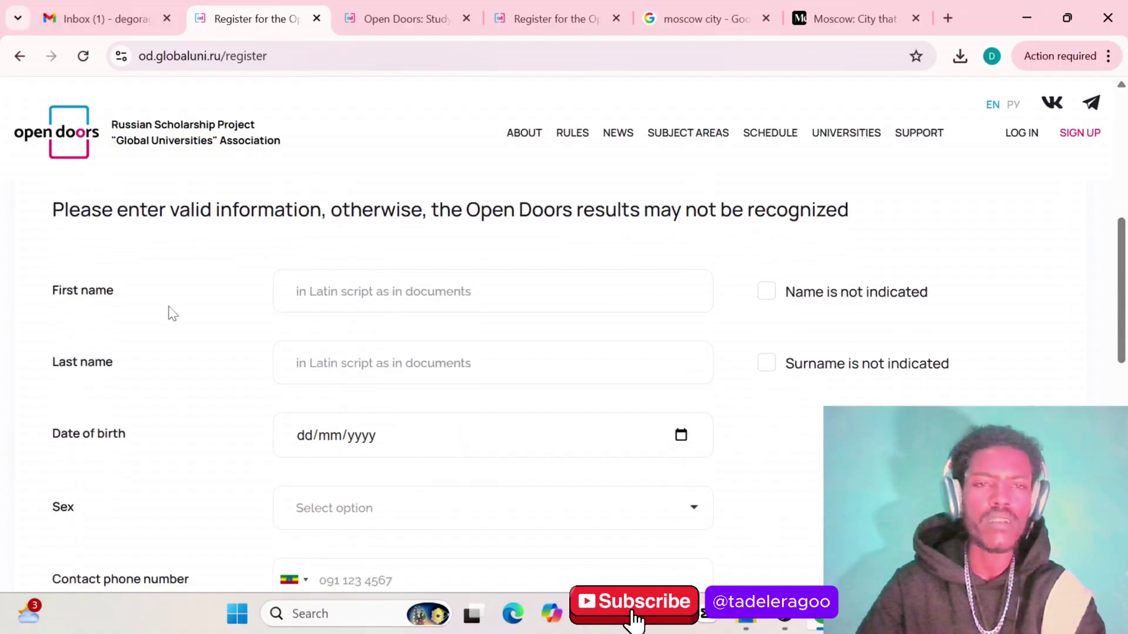
# Enter the applicant's first name and last name, then scroll toward Date of birth
pyautogui.click(297, 292)
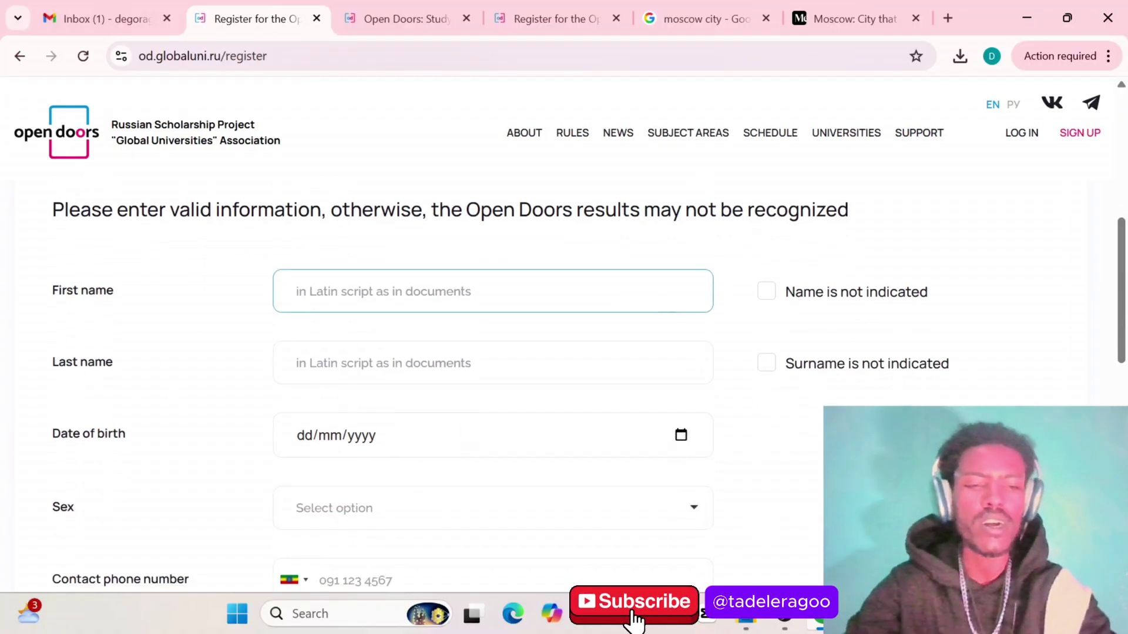
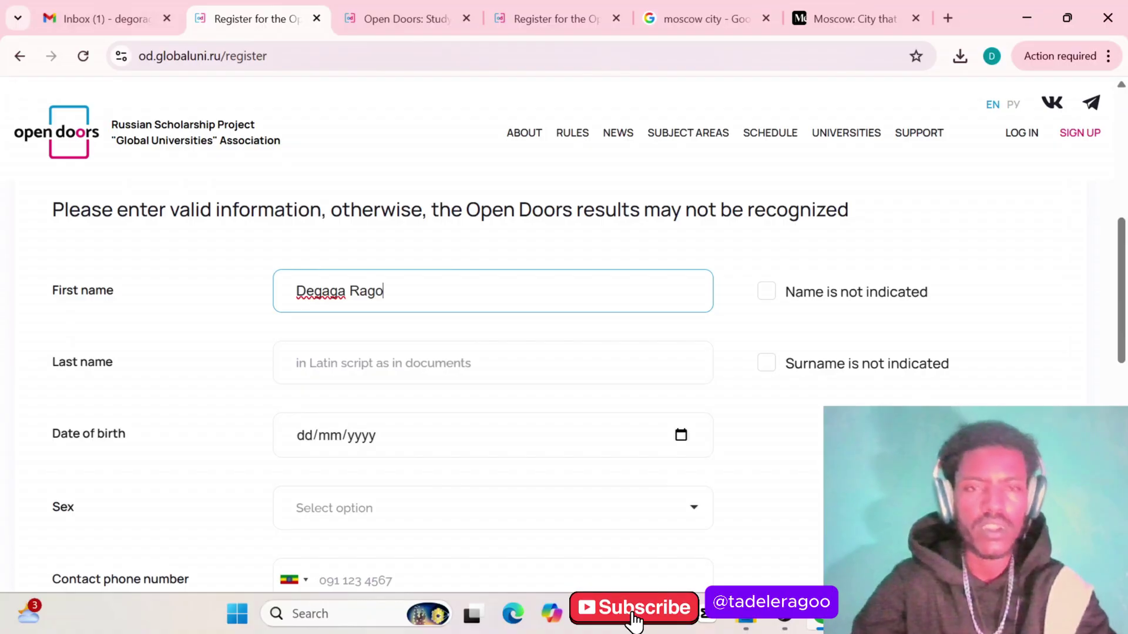
pyautogui.click(297, 363)
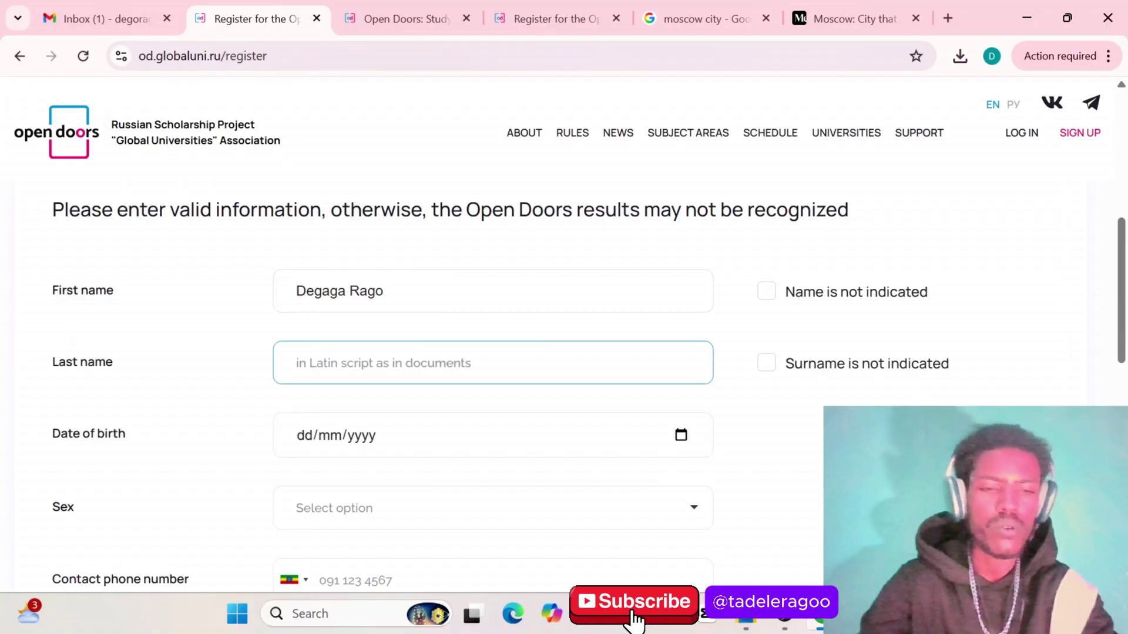
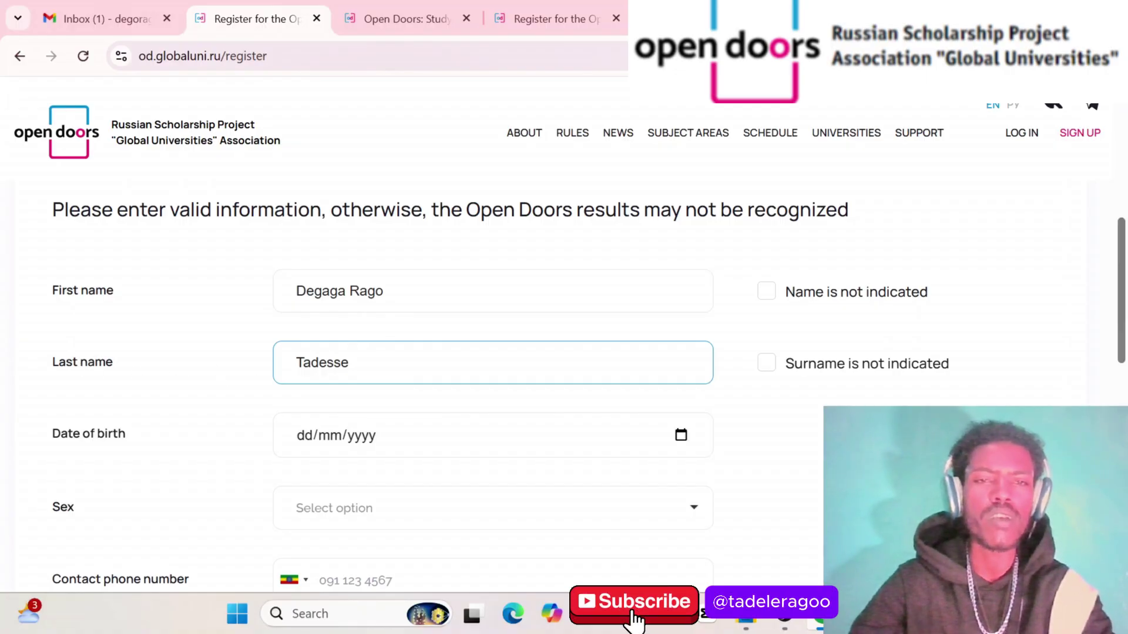
pyautogui.scroll(-2, 232, 323)
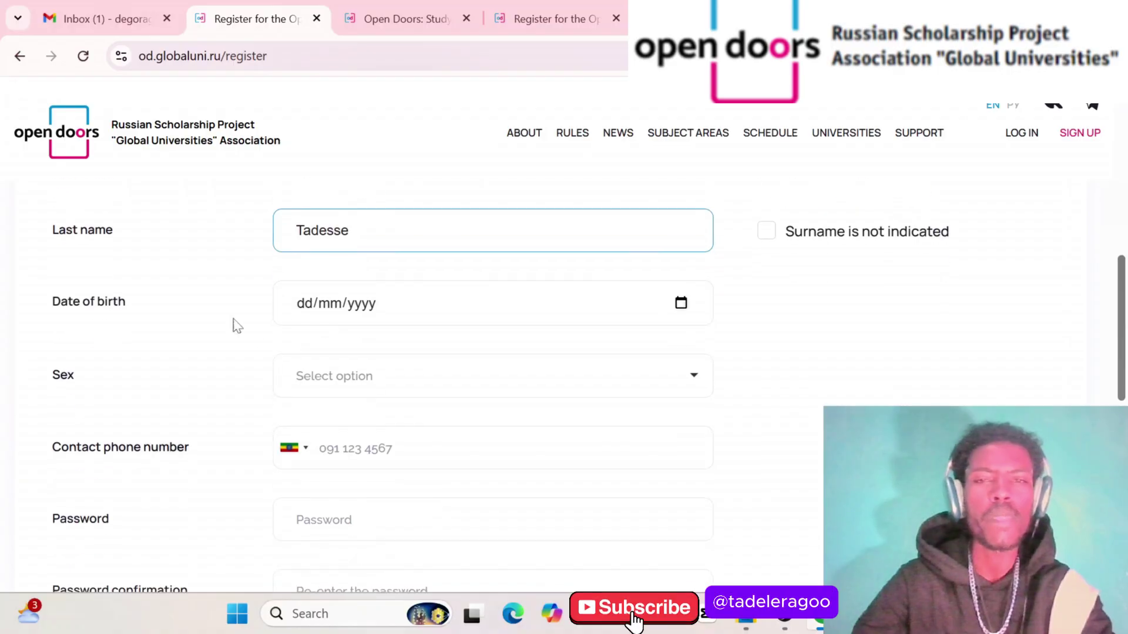
# Open the date-of-birth calendar and scroll the year list back toward 2001
pyautogui.click(680, 303)
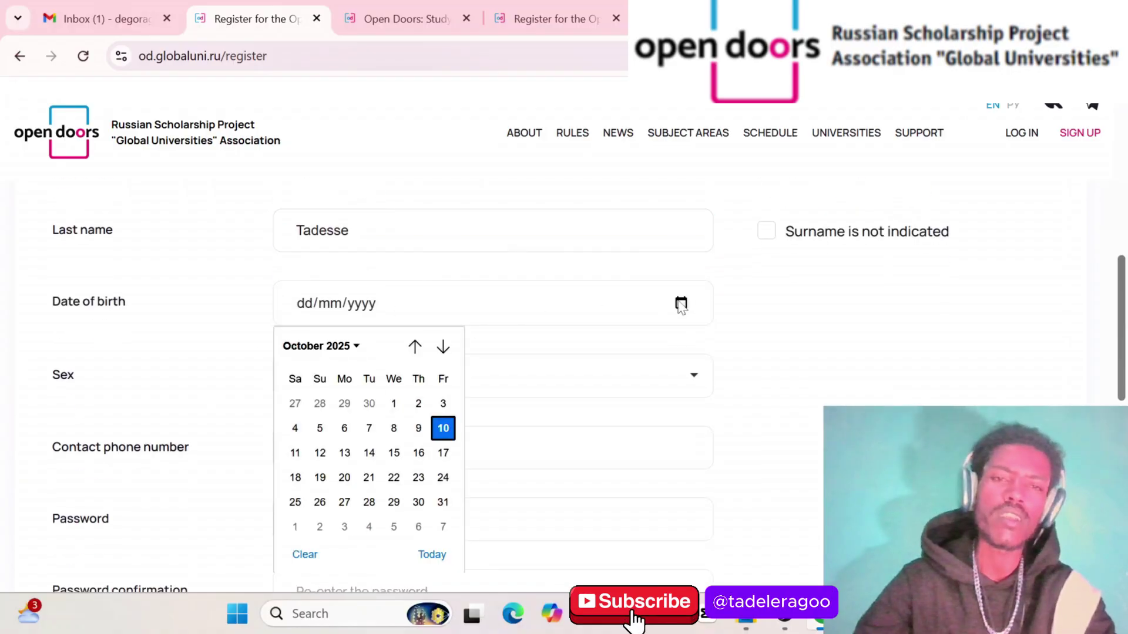
pyautogui.click(443, 429)
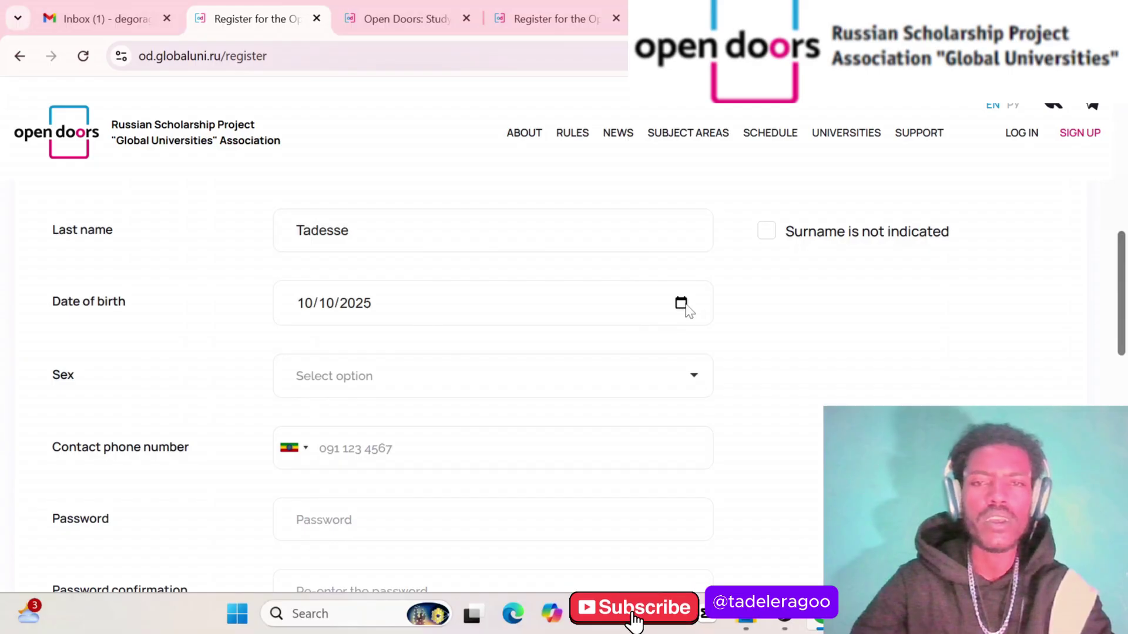
pyautogui.click(681, 303)
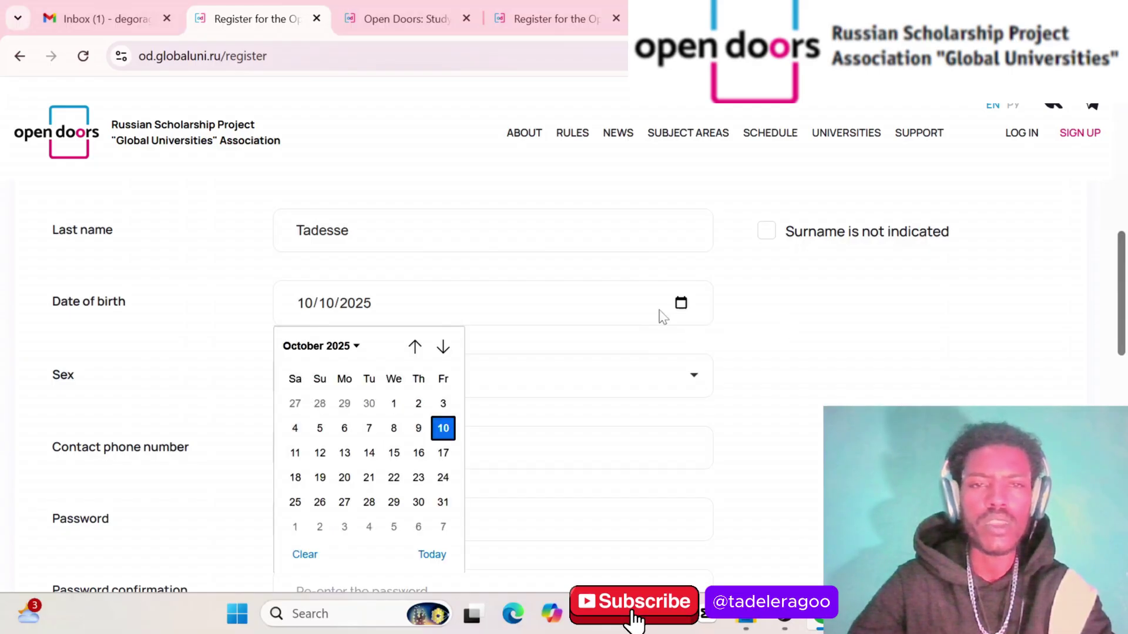
pyautogui.click(353, 351)
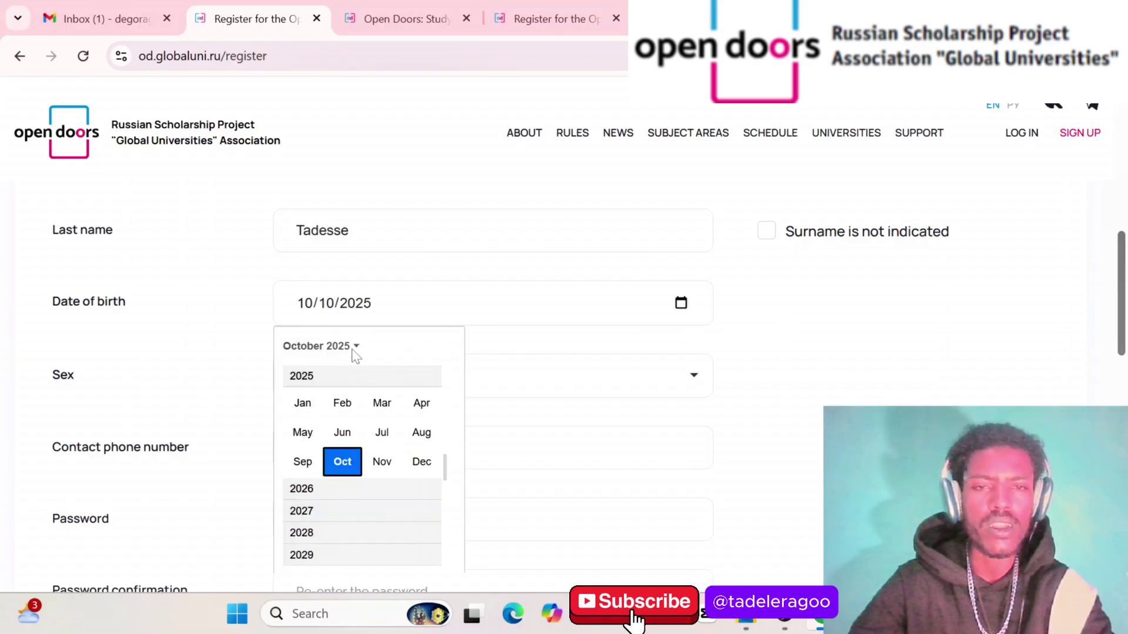
pyautogui.scroll(1, 311, 511)
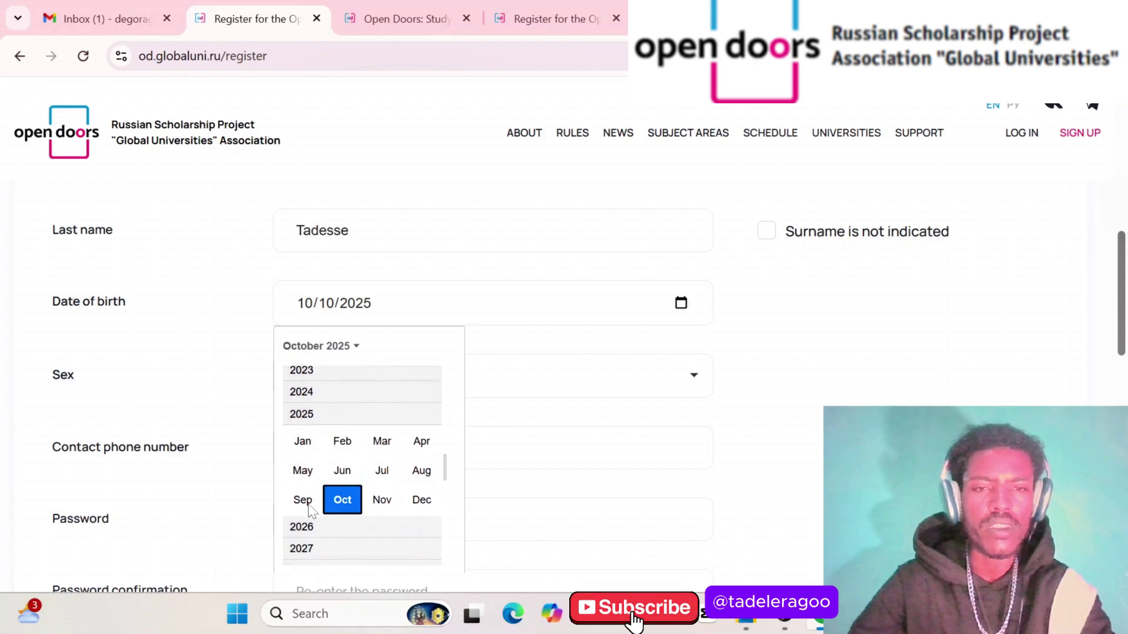
pyautogui.scroll(3, 310, 513)
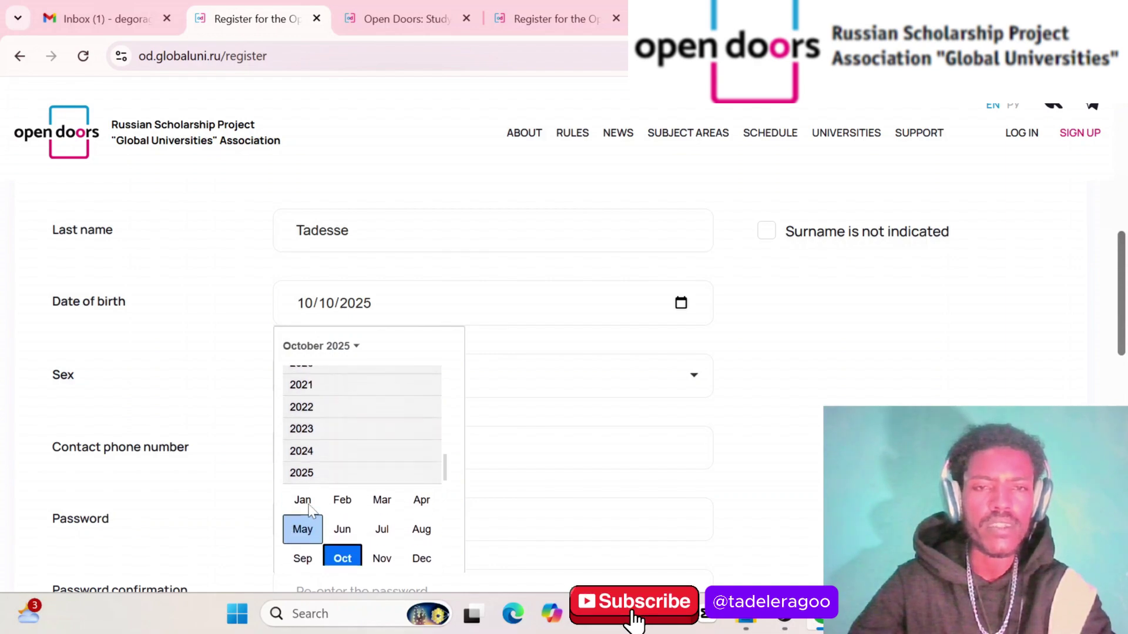
pyautogui.scroll(4, 306, 465)
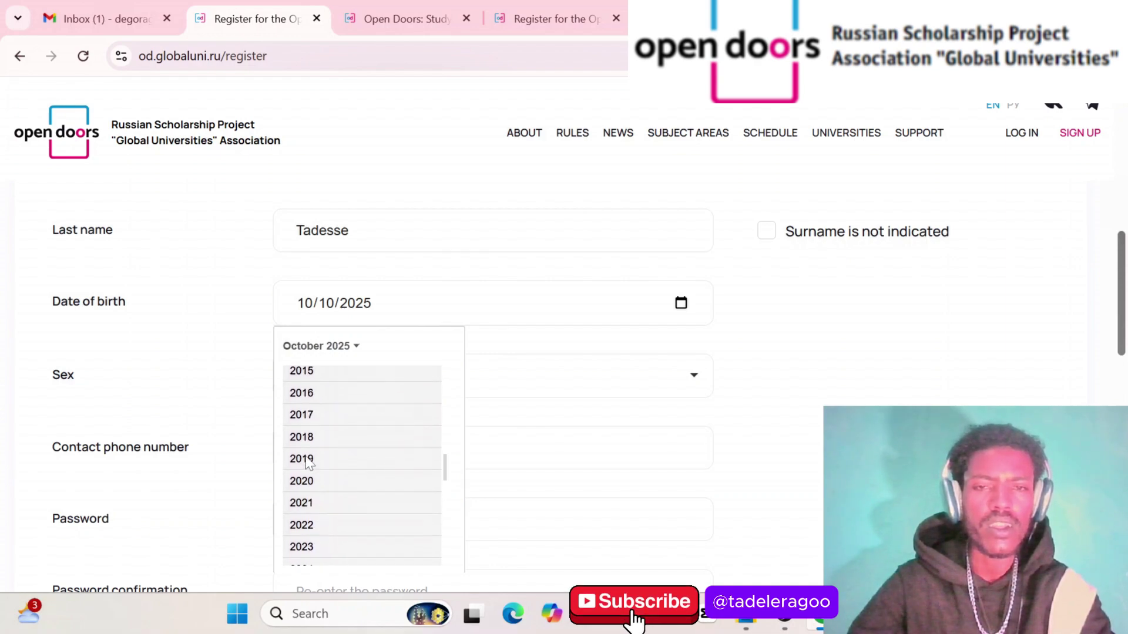
pyautogui.scroll(-6, 306, 465)
pyautogui.scroll(-5, 306, 464)
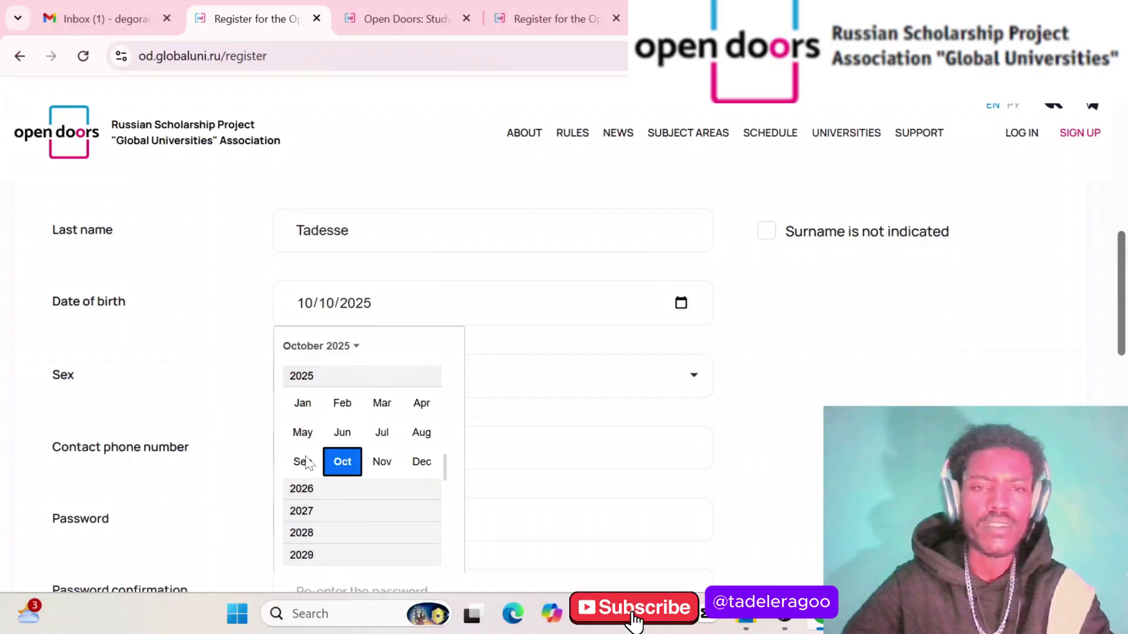
pyautogui.scroll(5, 306, 464)
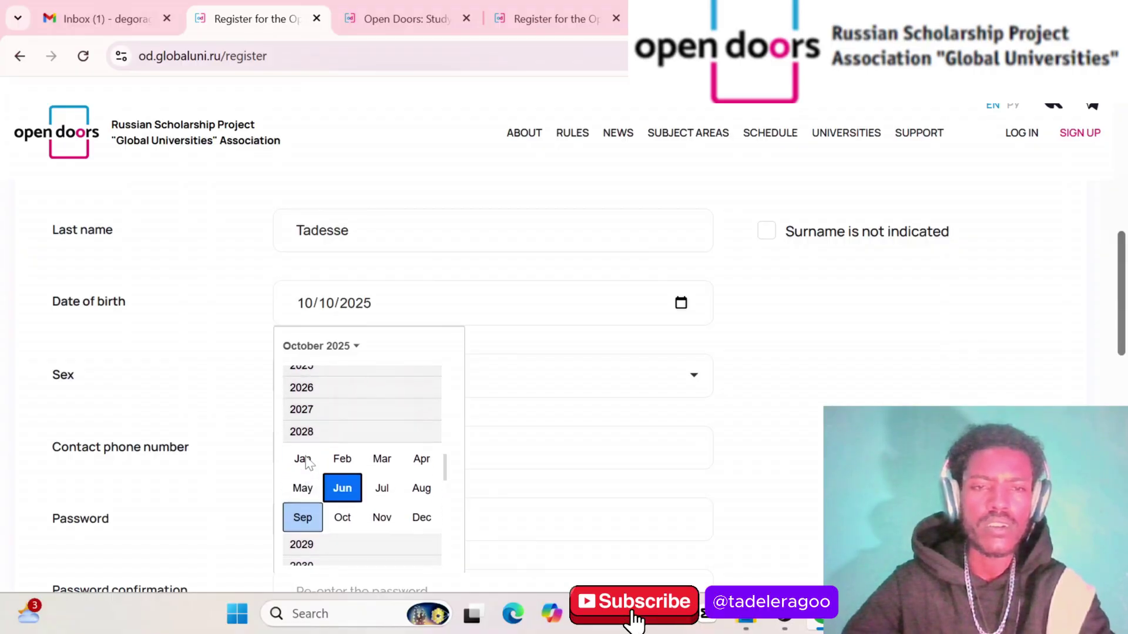
pyautogui.scroll(5, 306, 464)
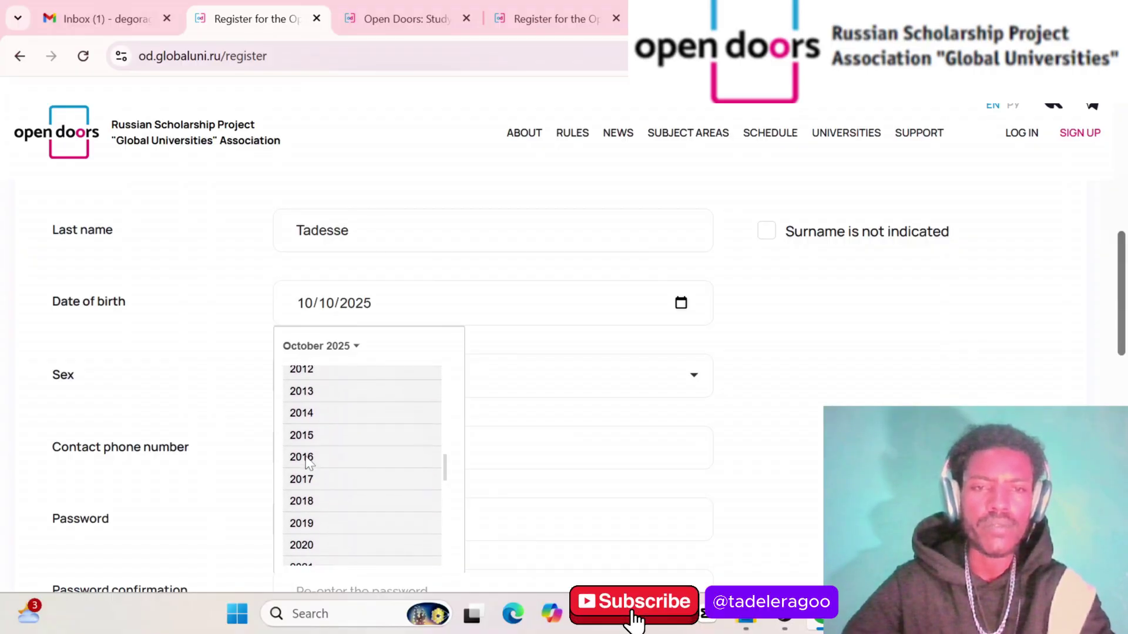
pyautogui.scroll(3, 452, 426)
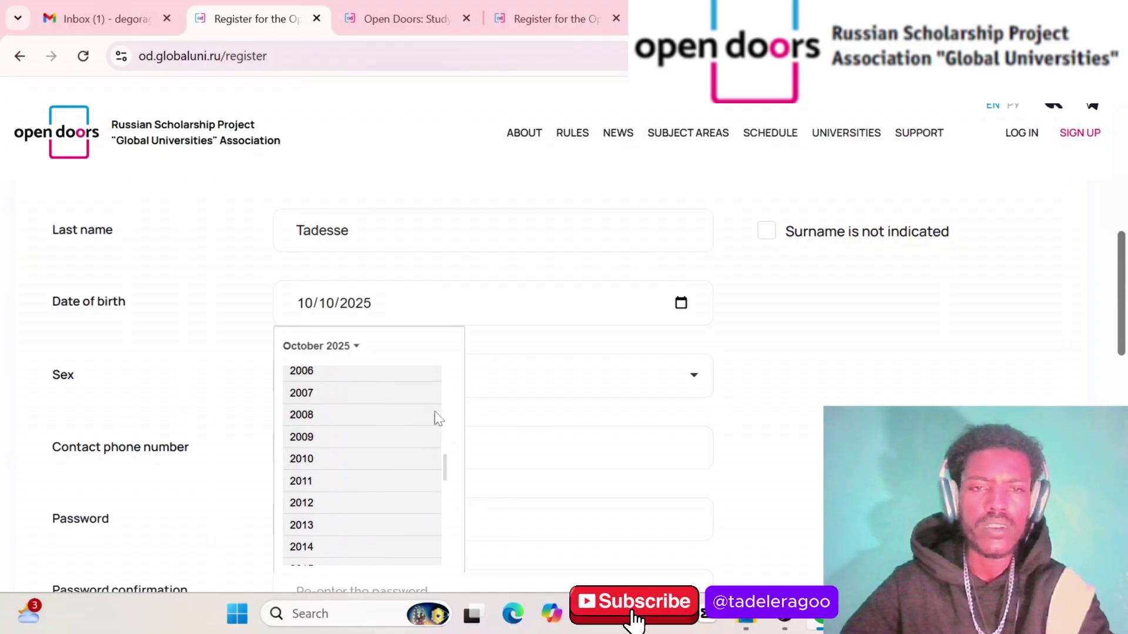
pyautogui.scroll(2, 455, 392)
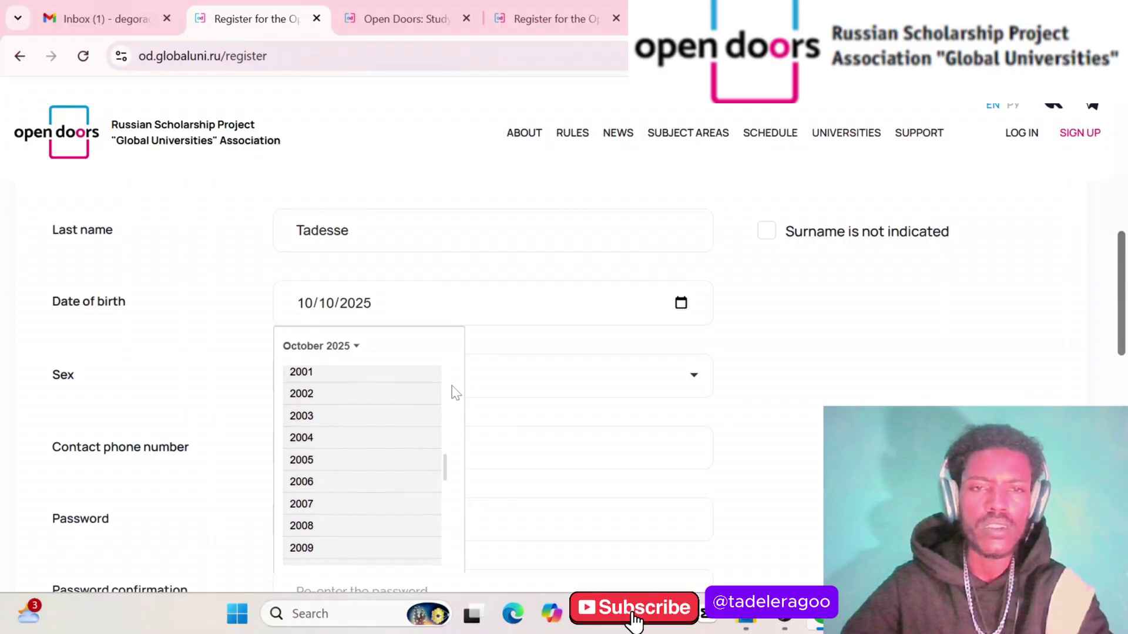
pyautogui.click(317, 379)
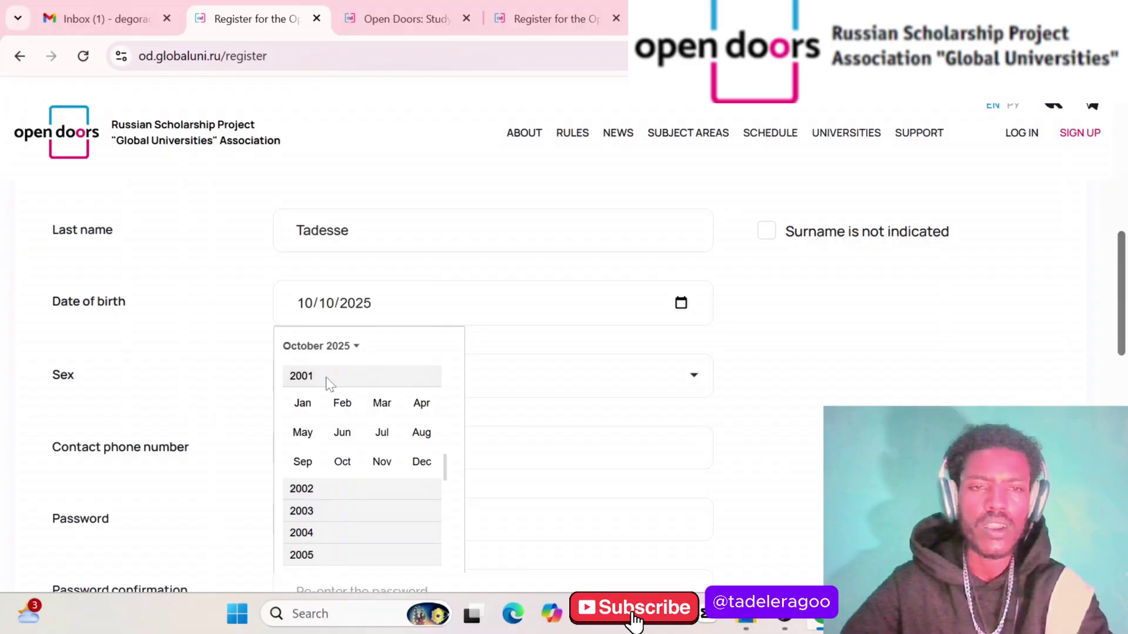
pyautogui.click(303, 403)
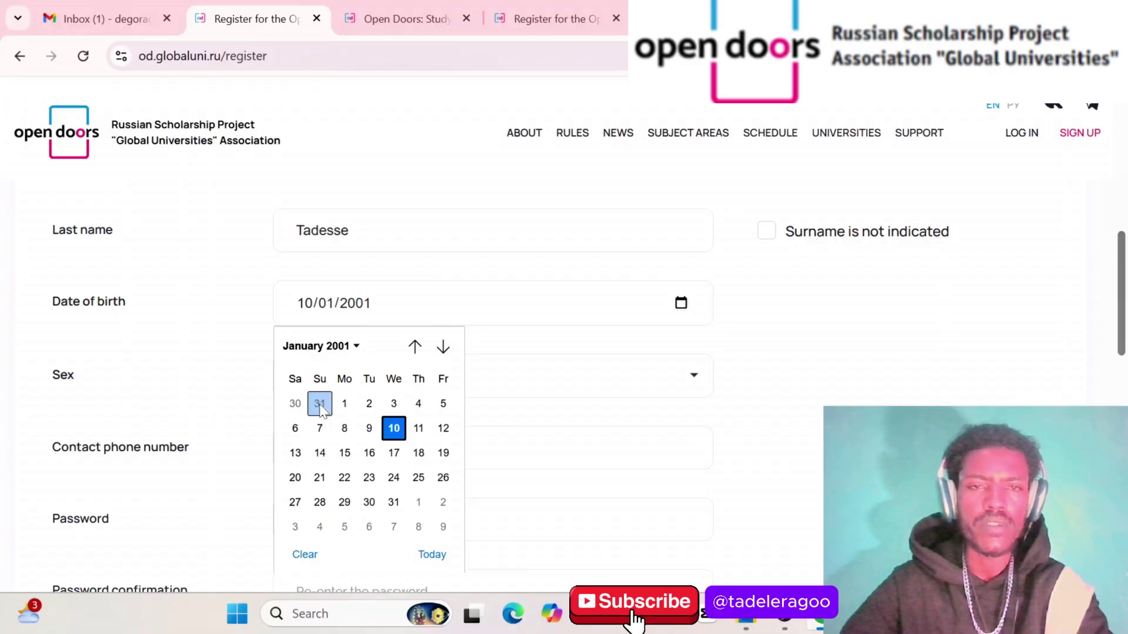
pyautogui.click(394, 428)
pyautogui.scroll(-1, 504, 391)
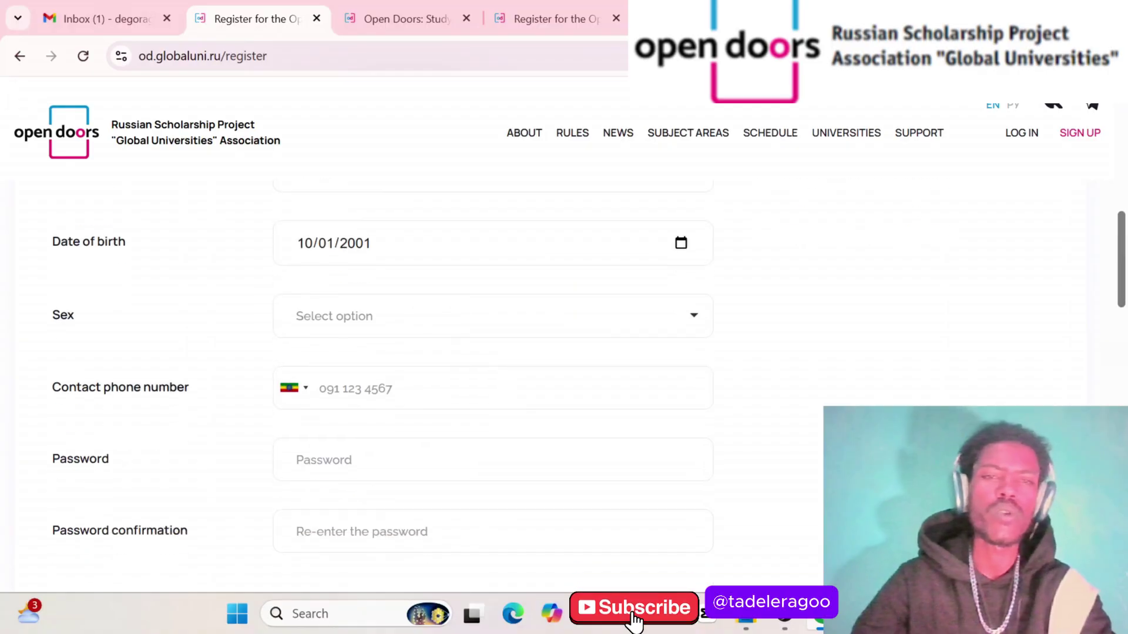
pyautogui.click(429, 318)
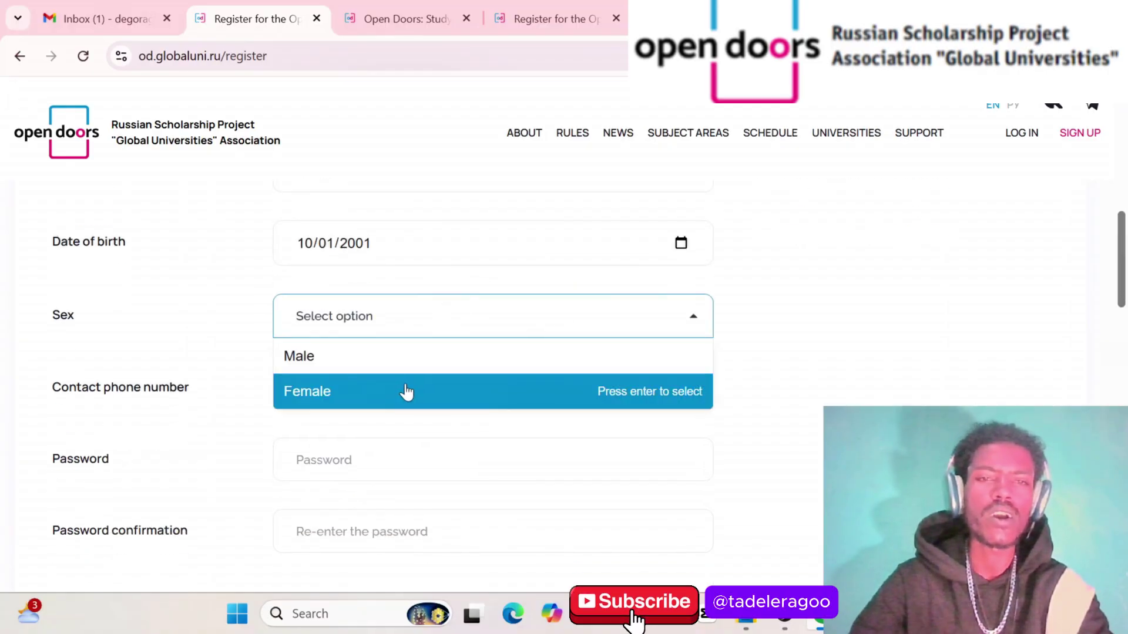
# Set sex to Male and click into the contact phone field, which shows 'Invalid phone number'
pyautogui.click(367, 360)
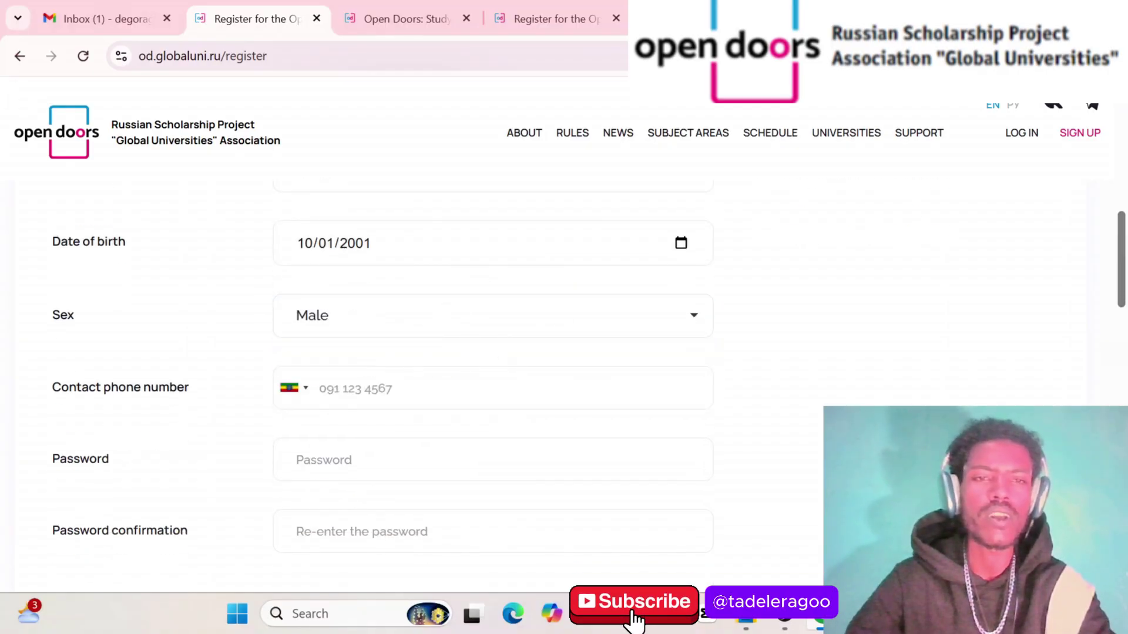
pyautogui.scroll(-2, 467, 362)
pyautogui.click(412, 302)
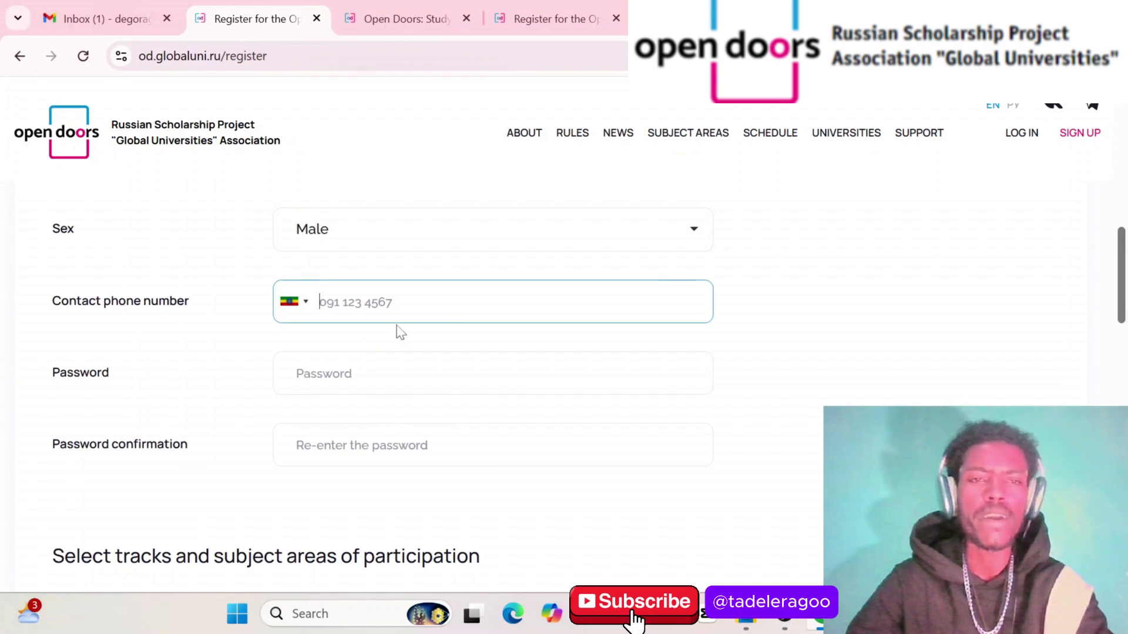
pyautogui.scroll(-1, 401, 333)
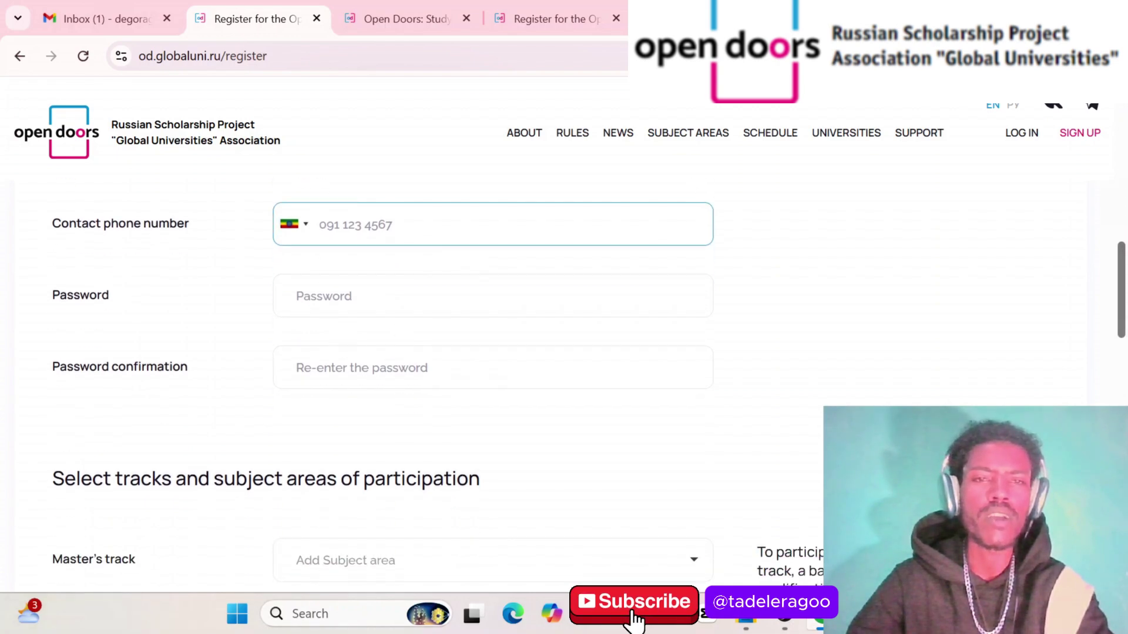
pyautogui.scroll(-2, 400, 332)
pyautogui.scroll(1, 400, 332)
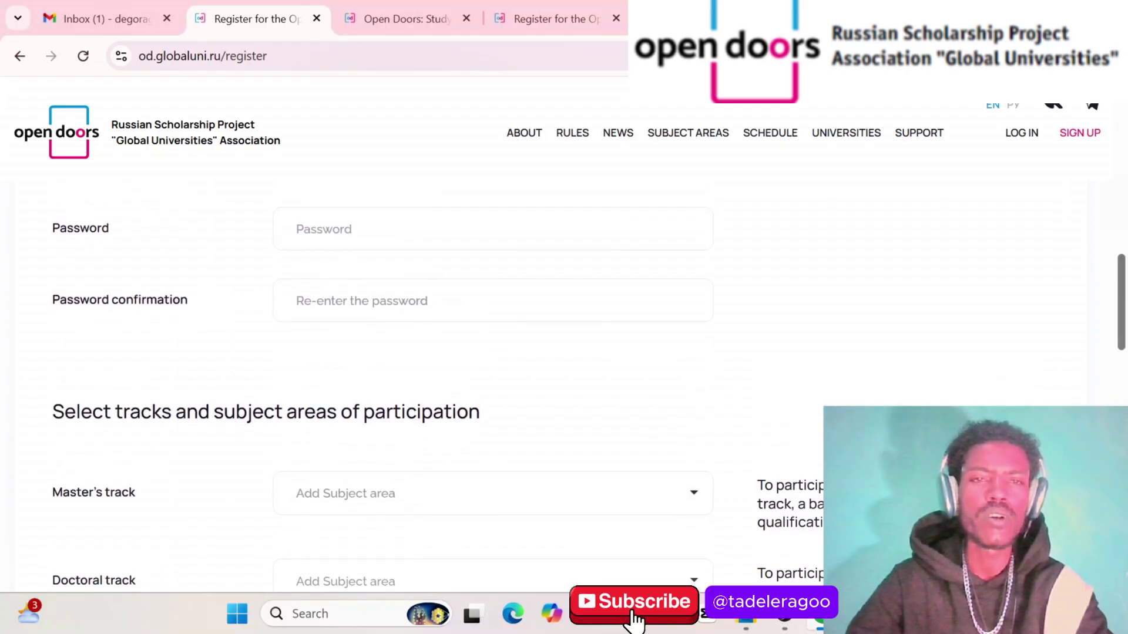
pyautogui.click(493, 229)
pyautogui.scroll(1, 494, 293)
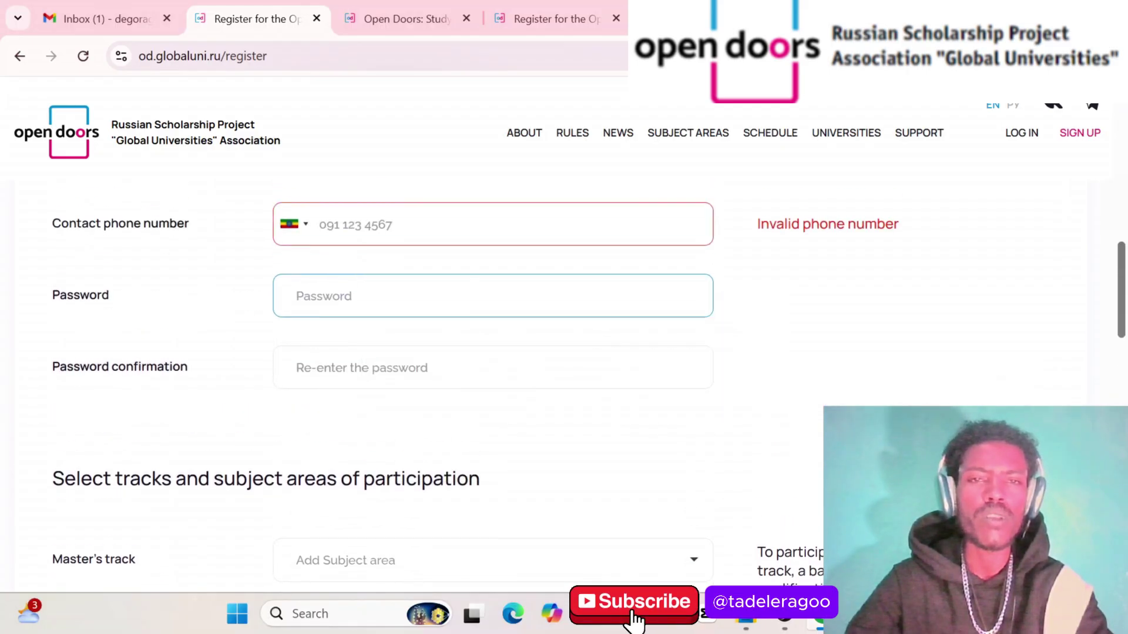
pyautogui.click(320, 225)
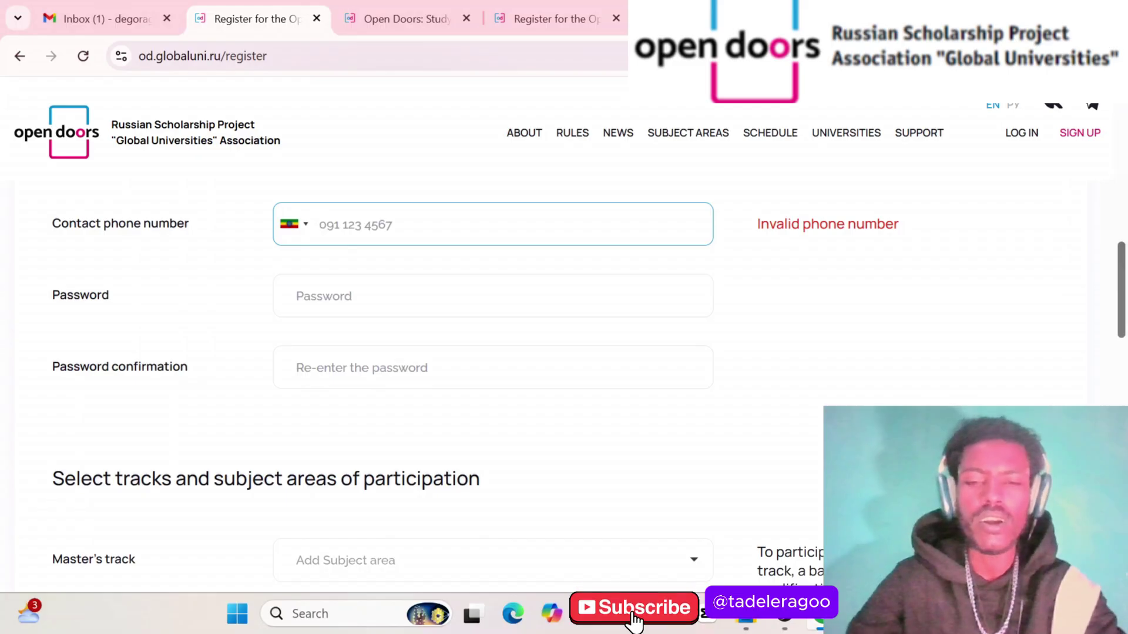
# Enter the contact phone number, then type the password and repeat it in Password confirmation
pyautogui.write('0')
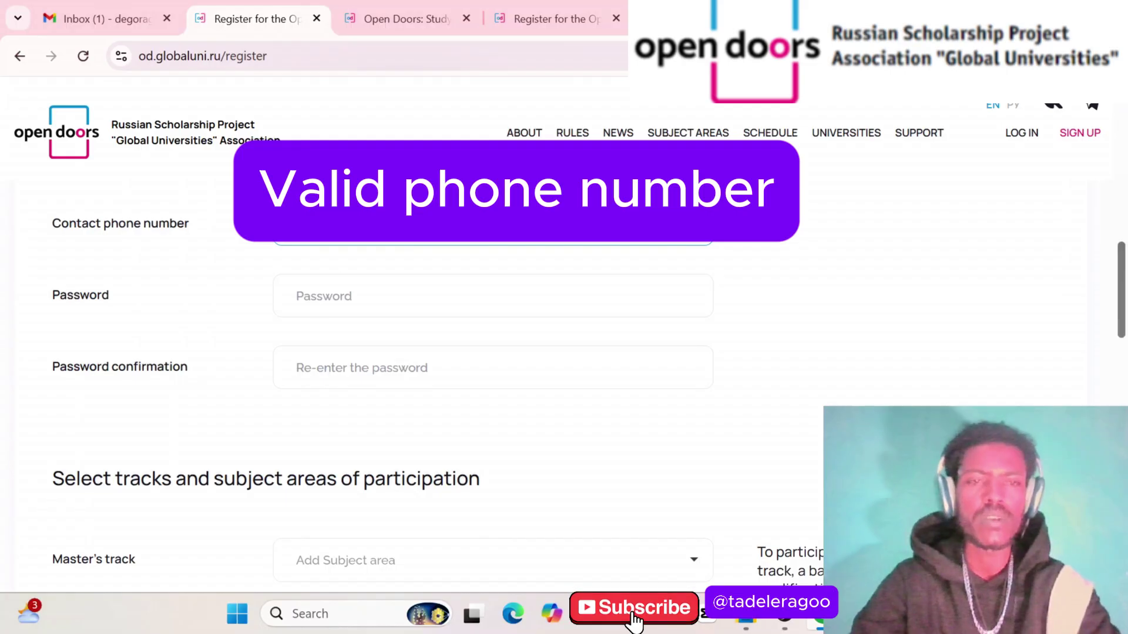
pyautogui.click(297, 296)
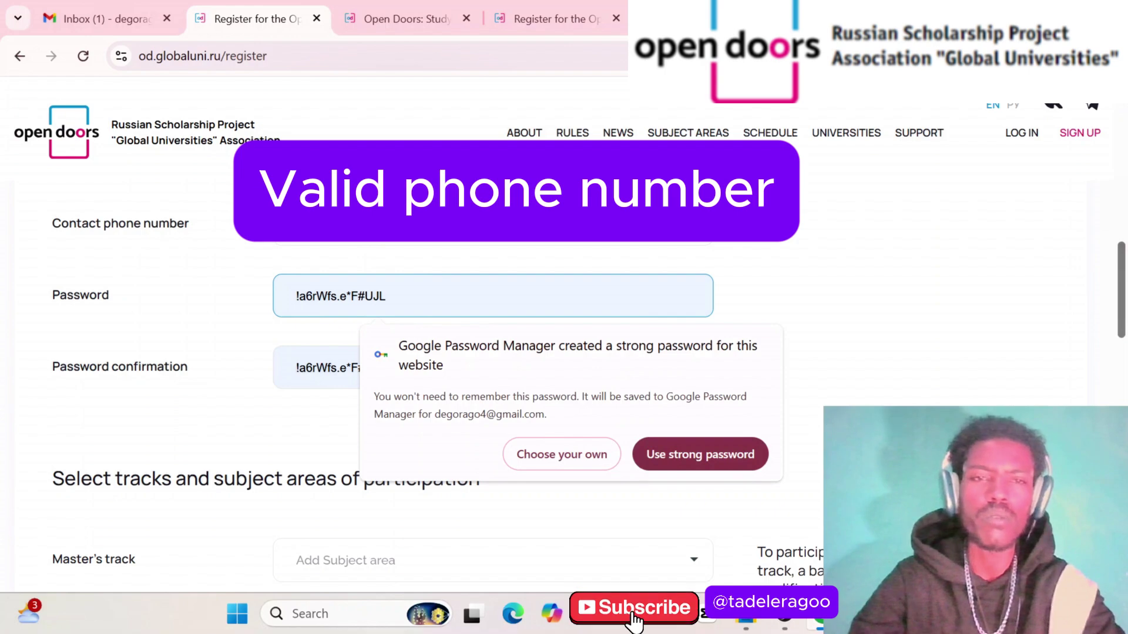
pyautogui.write('••')
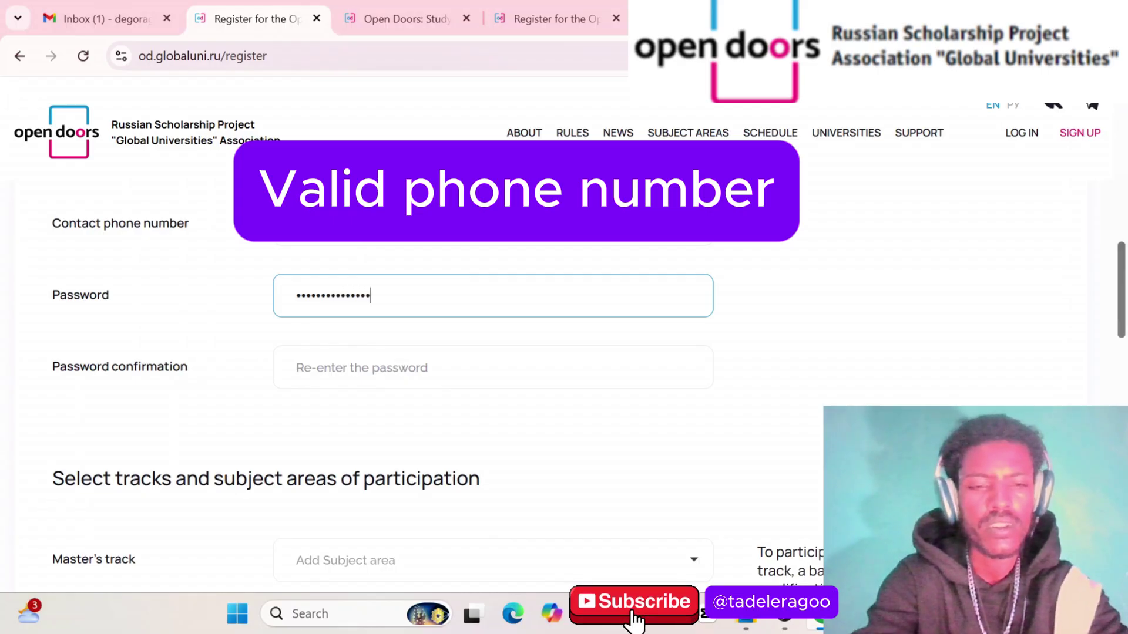
pyautogui.press('Tab')
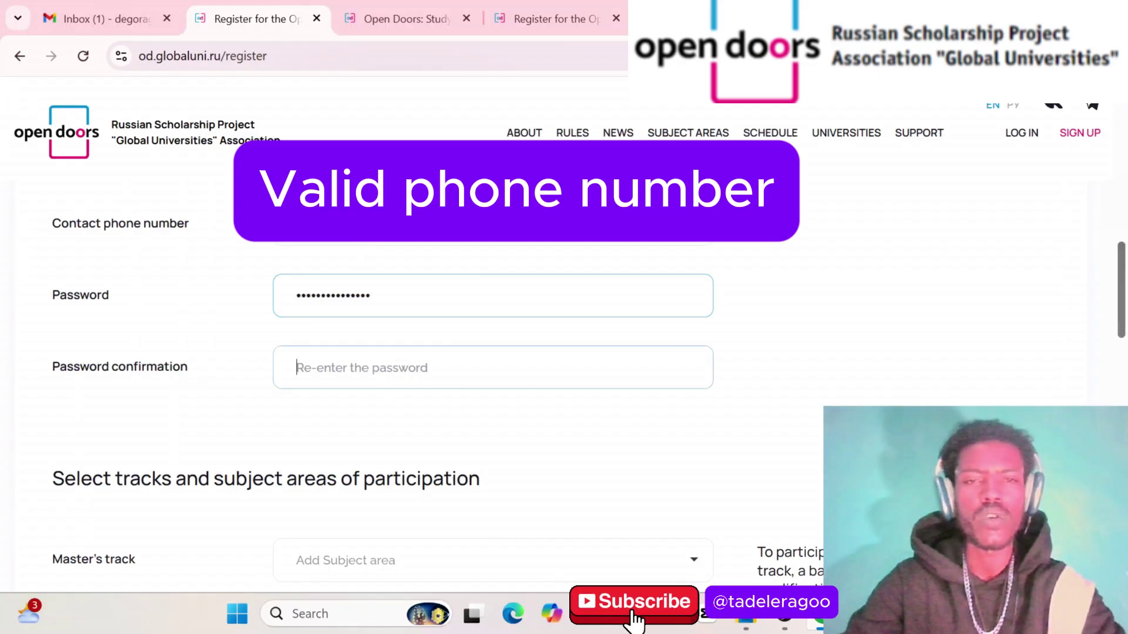
pyautogui.write('a')
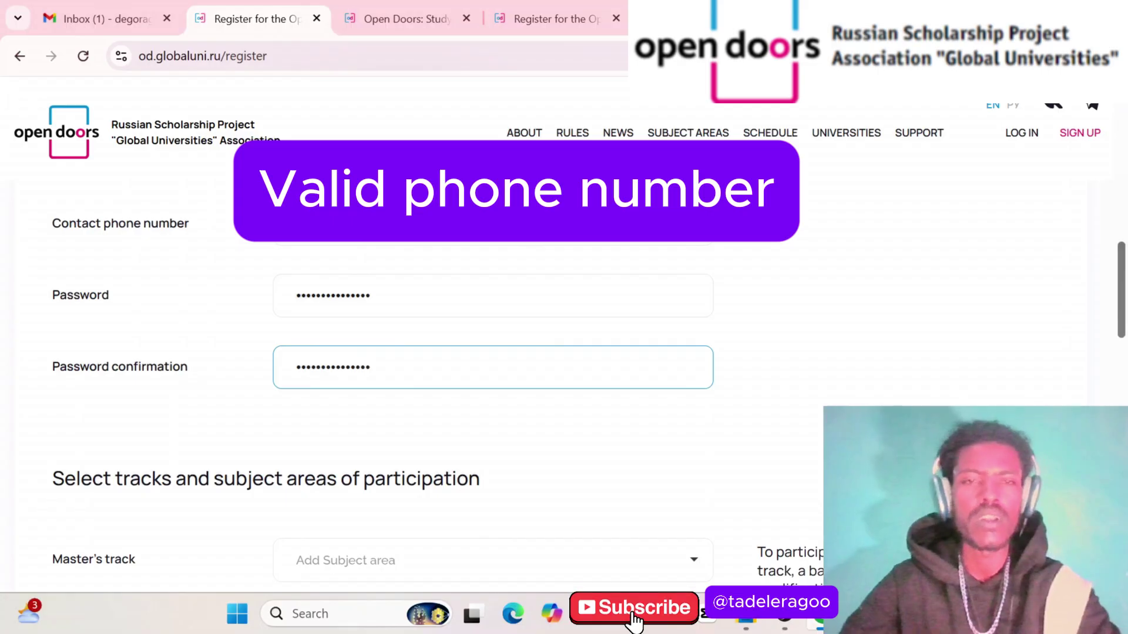
pyautogui.scroll(-5, 250, 271)
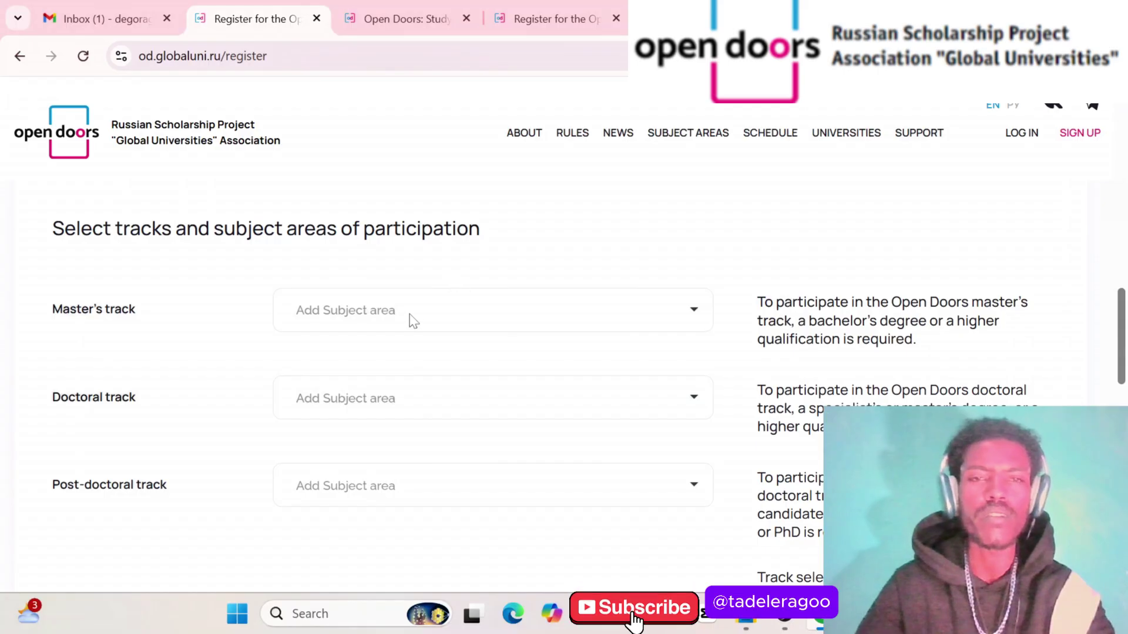
pyautogui.scroll(-1, 411, 320)
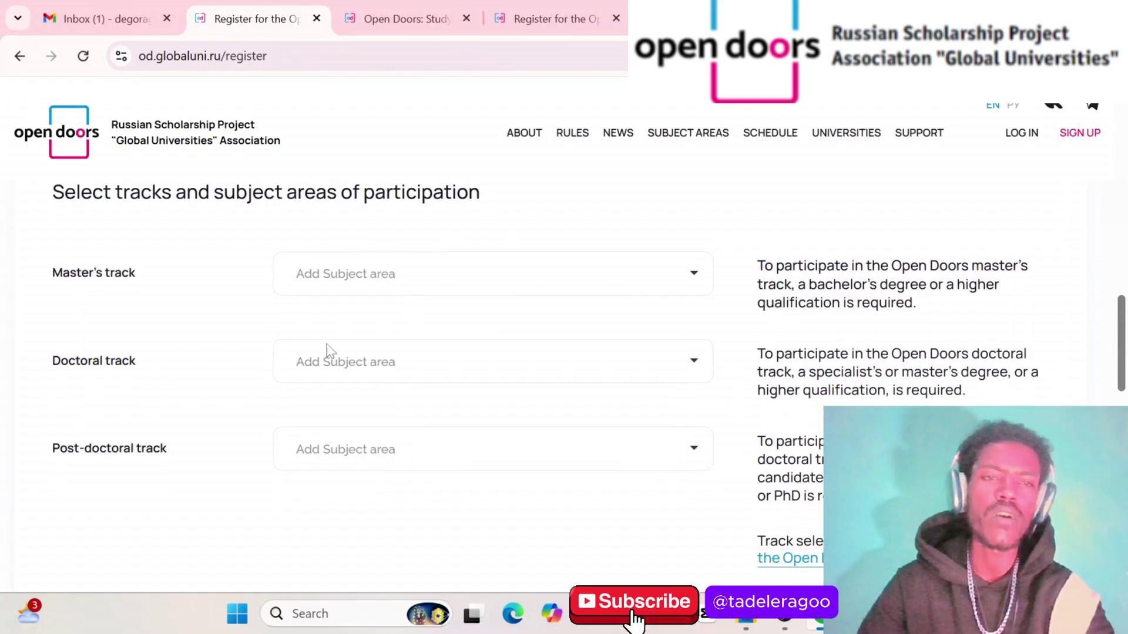
pyautogui.scroll(-1, 361, 345)
pyautogui.scroll(-2, 361, 345)
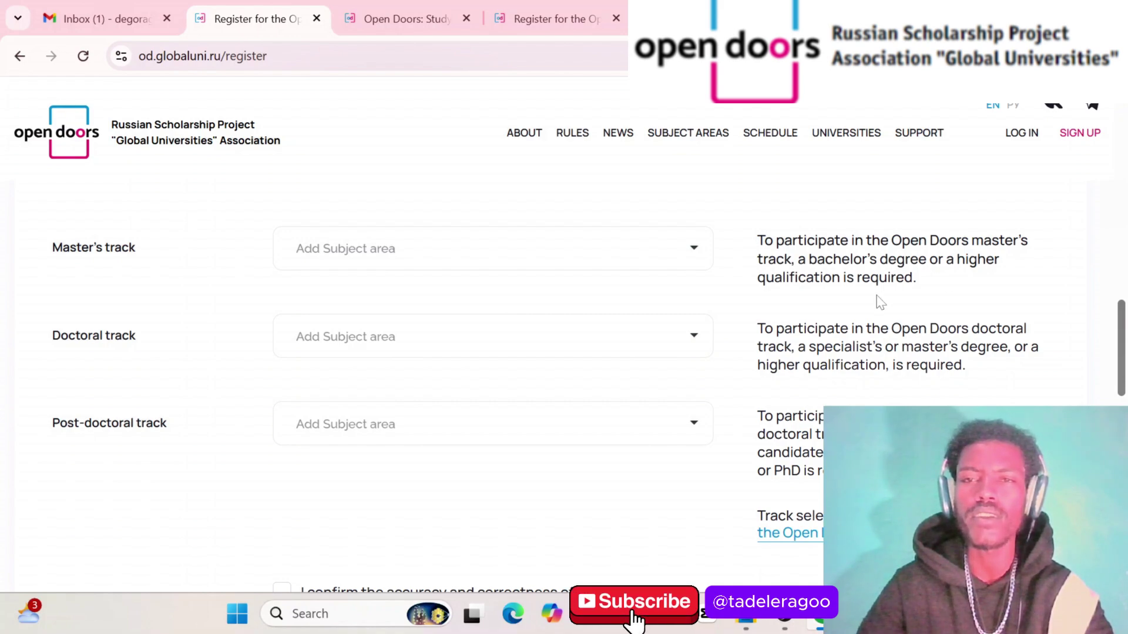
pyautogui.scroll(-6, 541, 309)
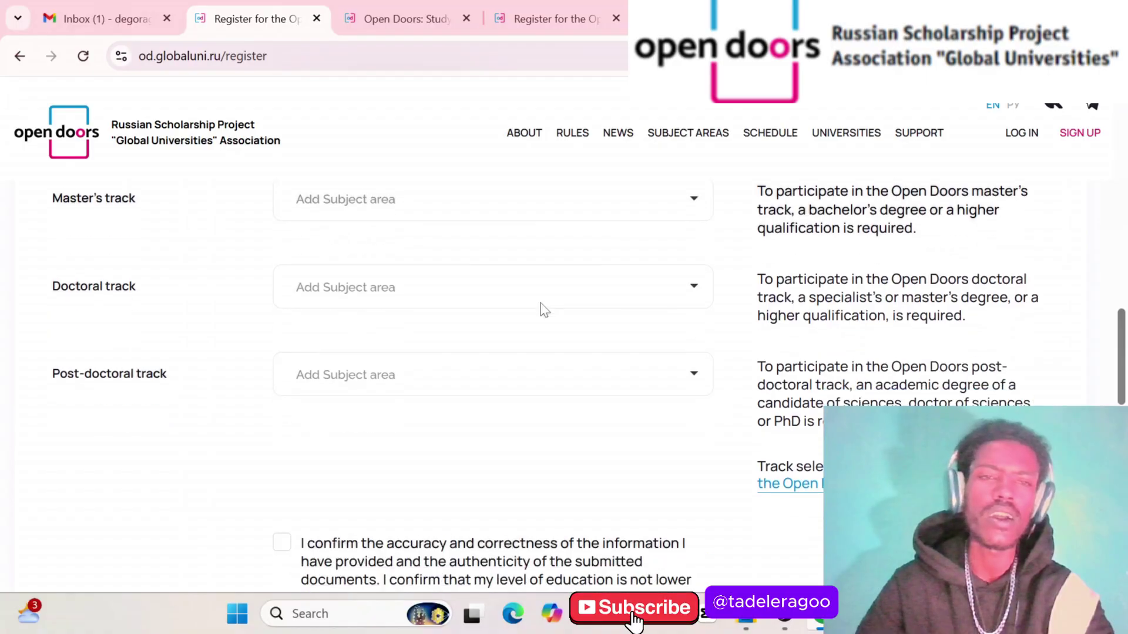
pyautogui.scroll(-3, 541, 310)
pyautogui.scroll(10, 541, 310)
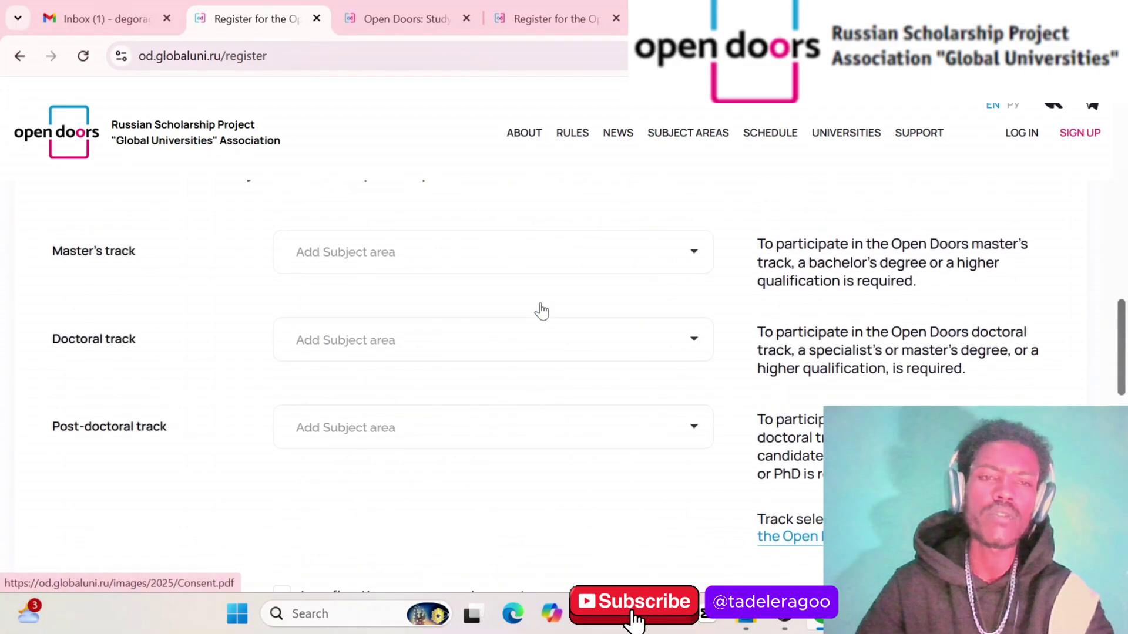
pyautogui.scroll(-2, 545, 310)
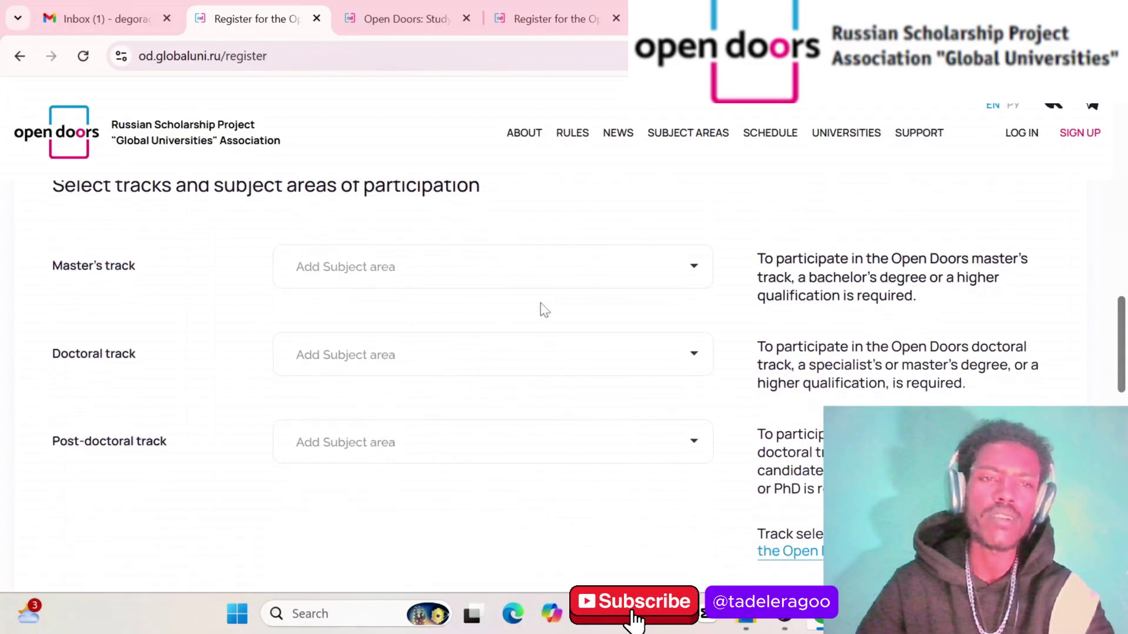
pyautogui.scroll(-1, 470, 358)
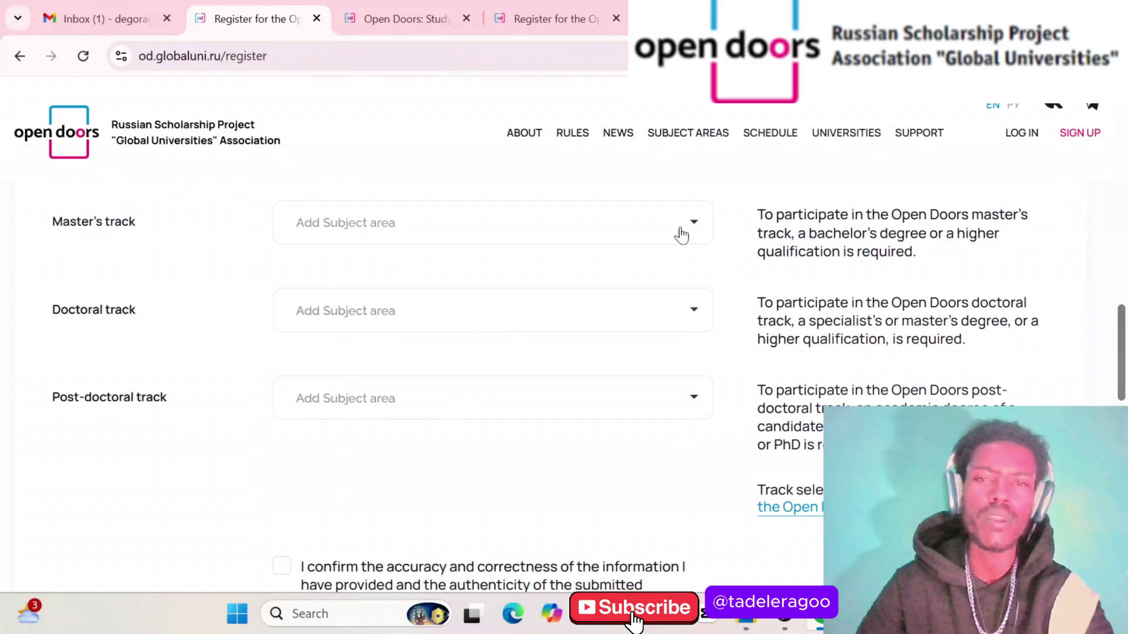
pyautogui.click(688, 231)
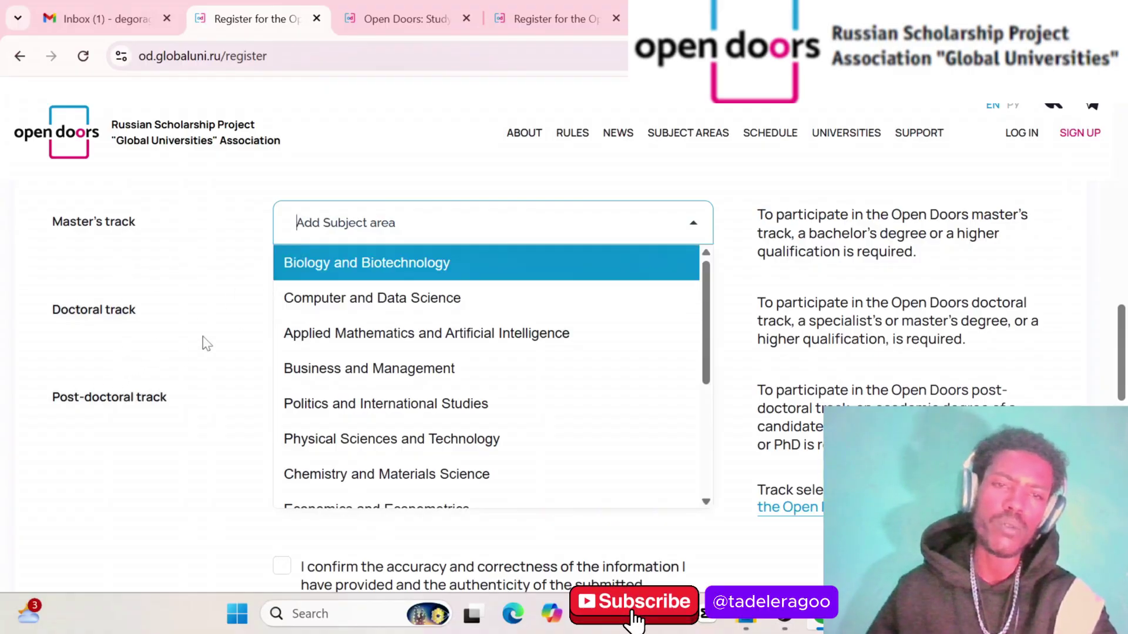
pyautogui.click(111, 236)
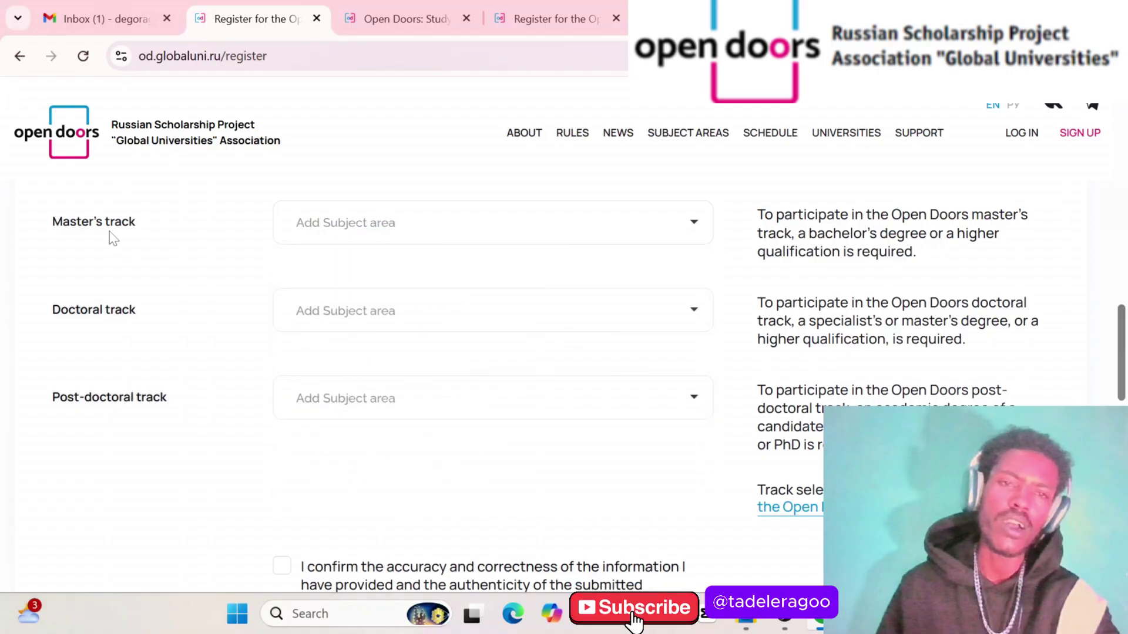
pyautogui.scroll(-4, 229, 253)
pyautogui.scroll(-5, 235, 254)
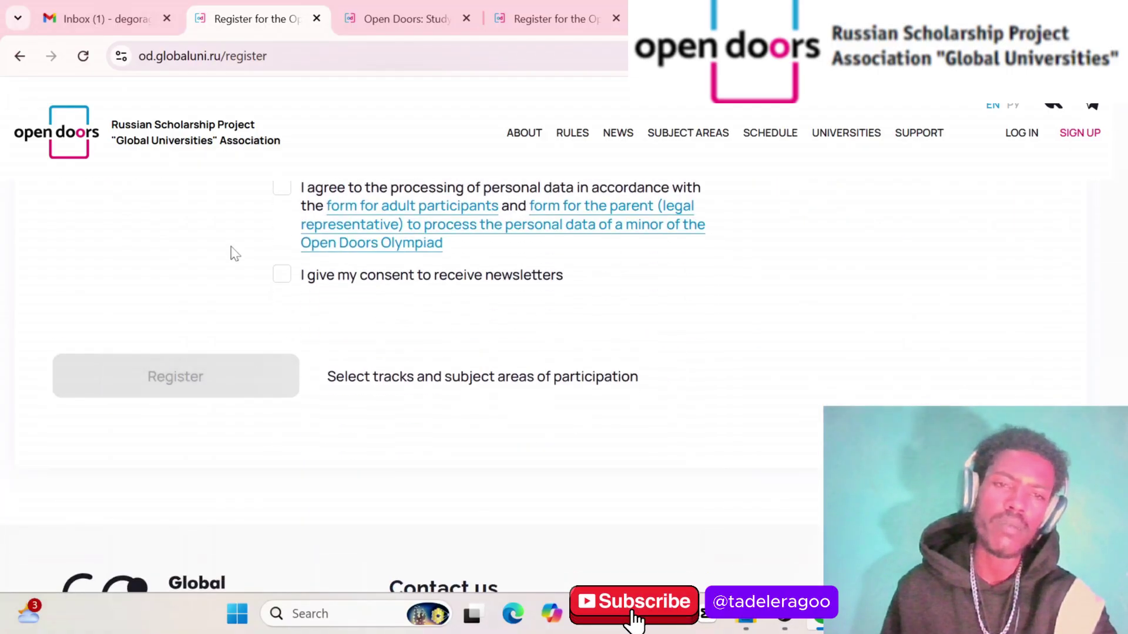
pyautogui.scroll(10, 235, 254)
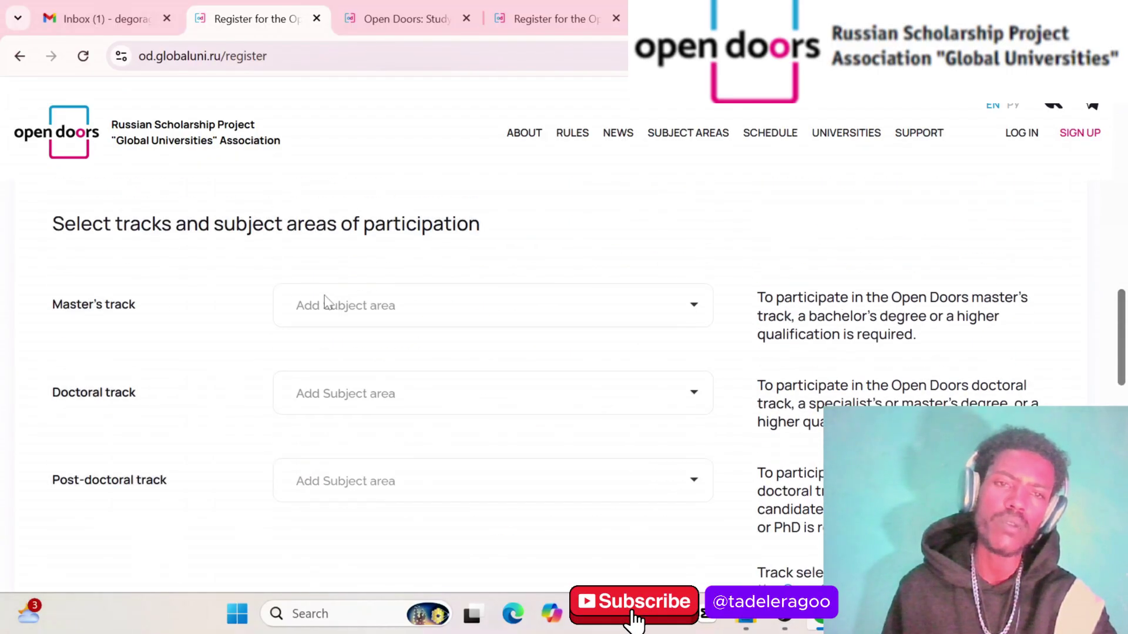
# Add Computer and Data Science and Physical Sciences and Technology as Master's subject areas
pyautogui.click(364, 308)
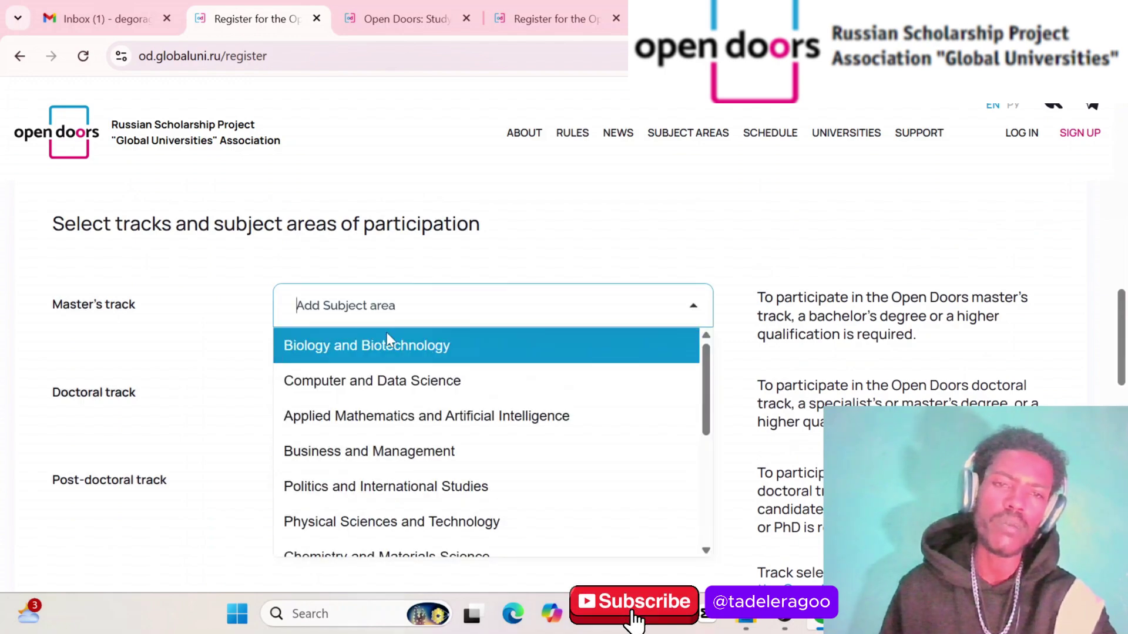
pyautogui.click(393, 397)
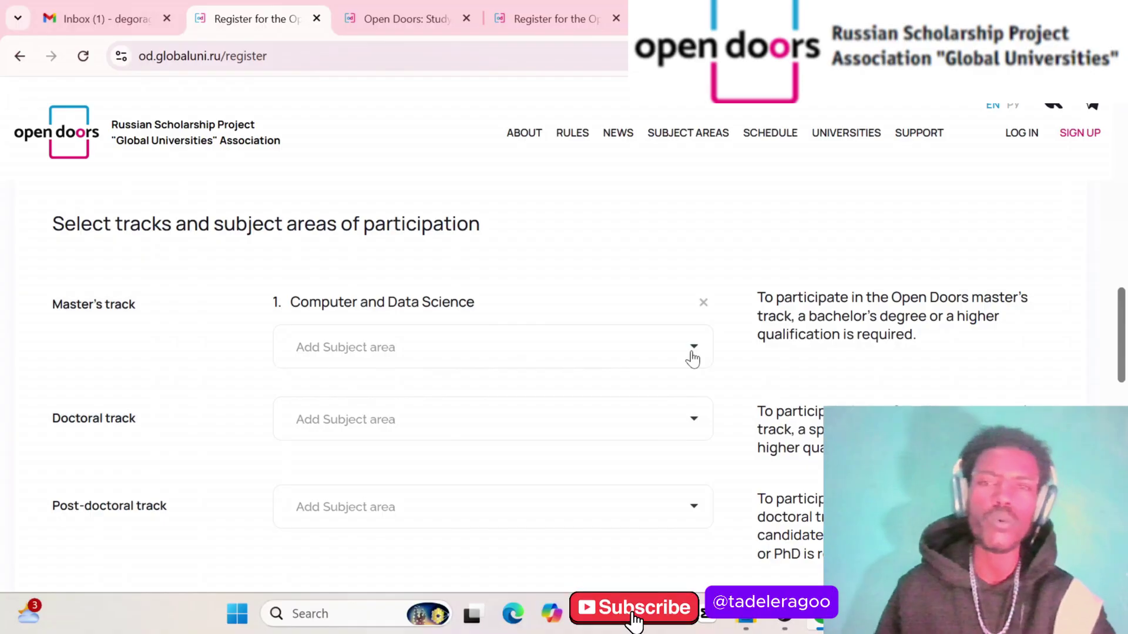
pyautogui.click(693, 359)
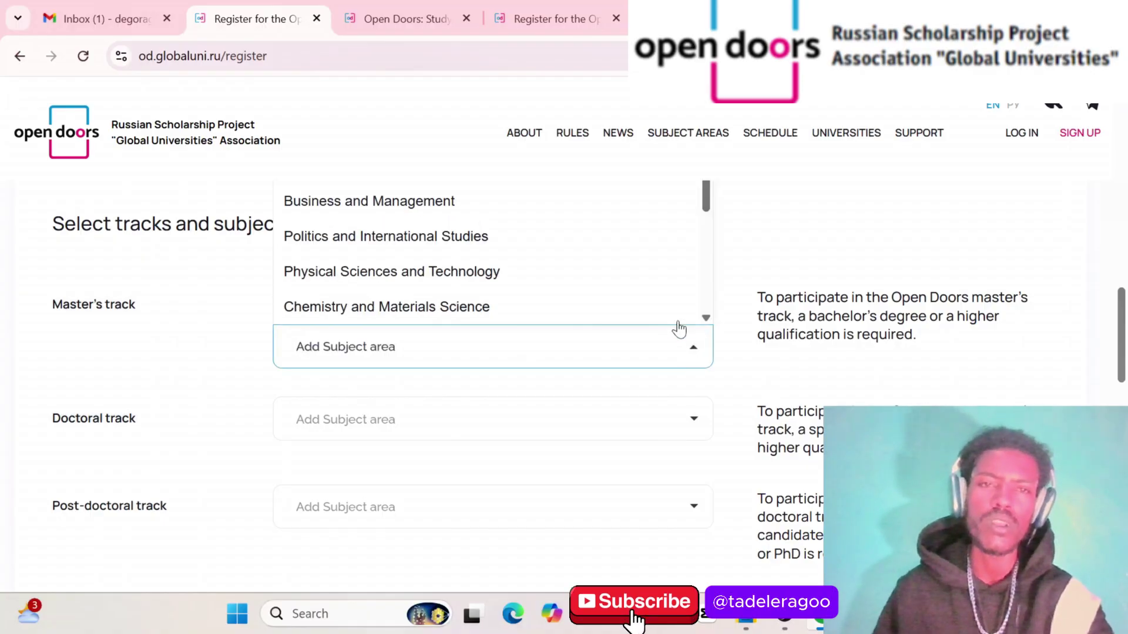
pyautogui.scroll(2, 503, 212)
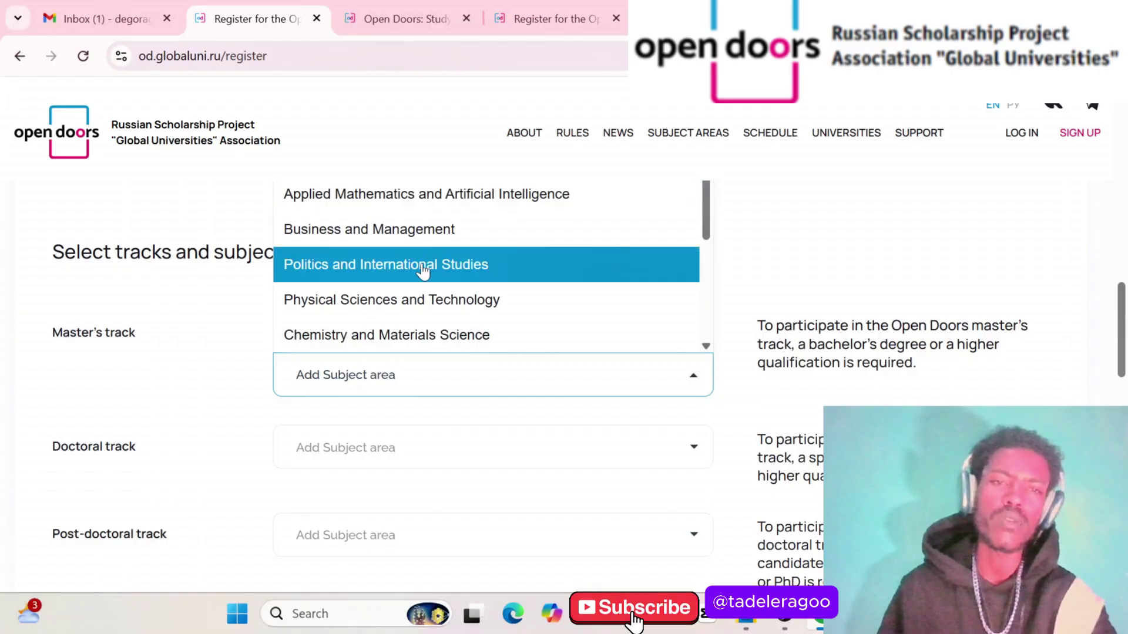
pyautogui.click(425, 300)
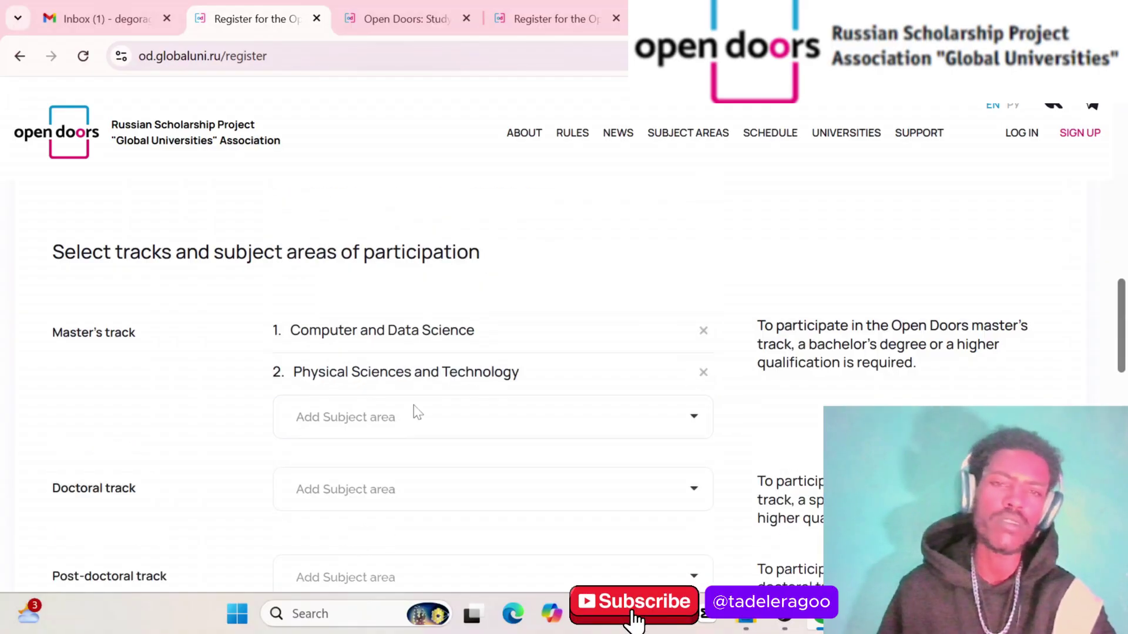
# Add Business and Management as the third Master's subject area
pyautogui.scroll(-1, 464, 426)
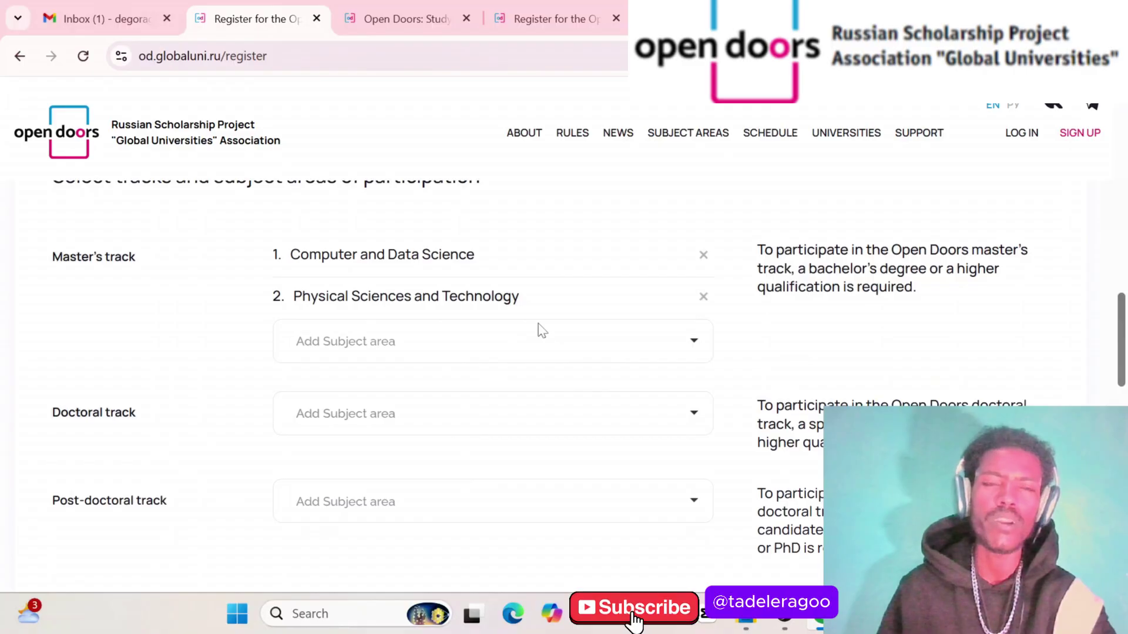
pyautogui.click(695, 346)
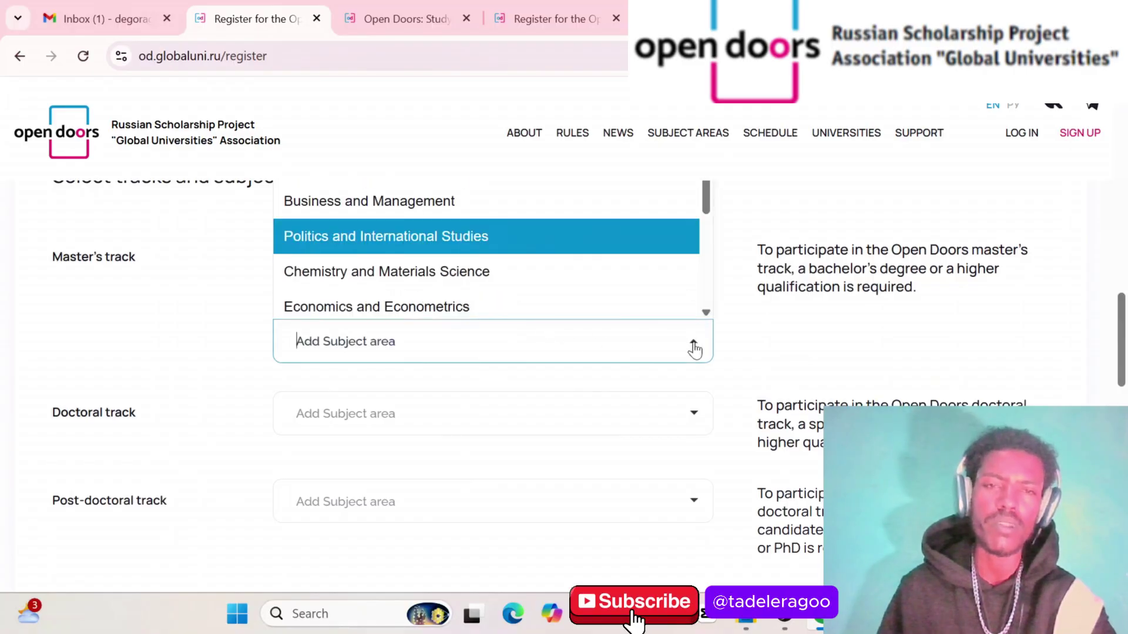
pyautogui.scroll(-1, 485, 255)
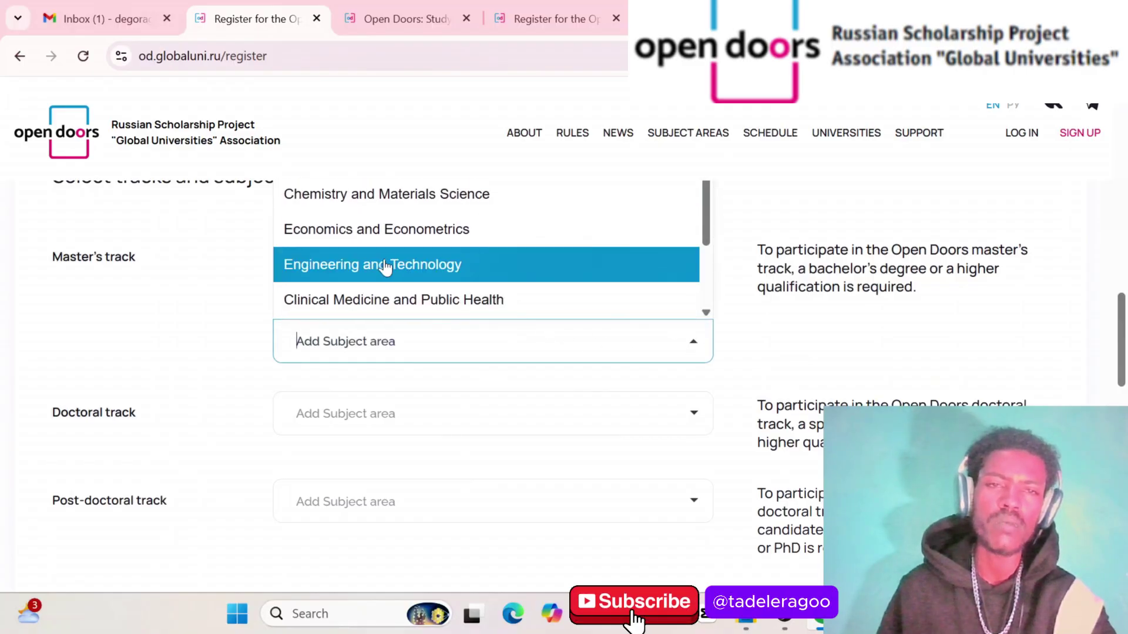
pyautogui.scroll(-1, 384, 264)
pyautogui.scroll(-1, 384, 268)
pyautogui.scroll(3, 384, 268)
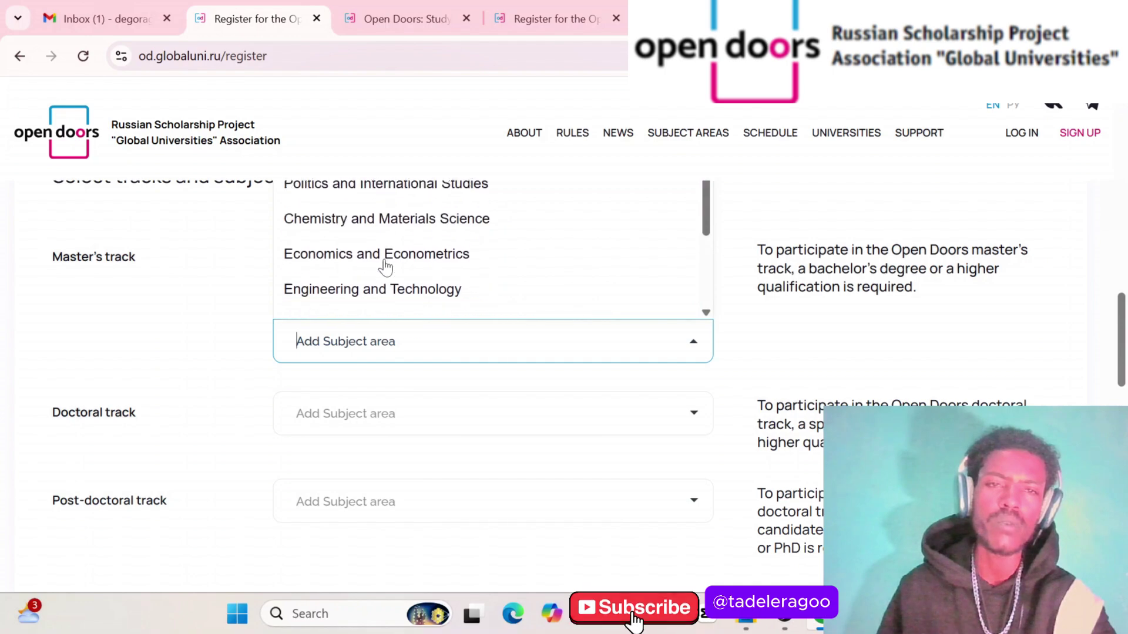
pyautogui.scroll(1, 385, 266)
pyautogui.scroll(-2, 383, 263)
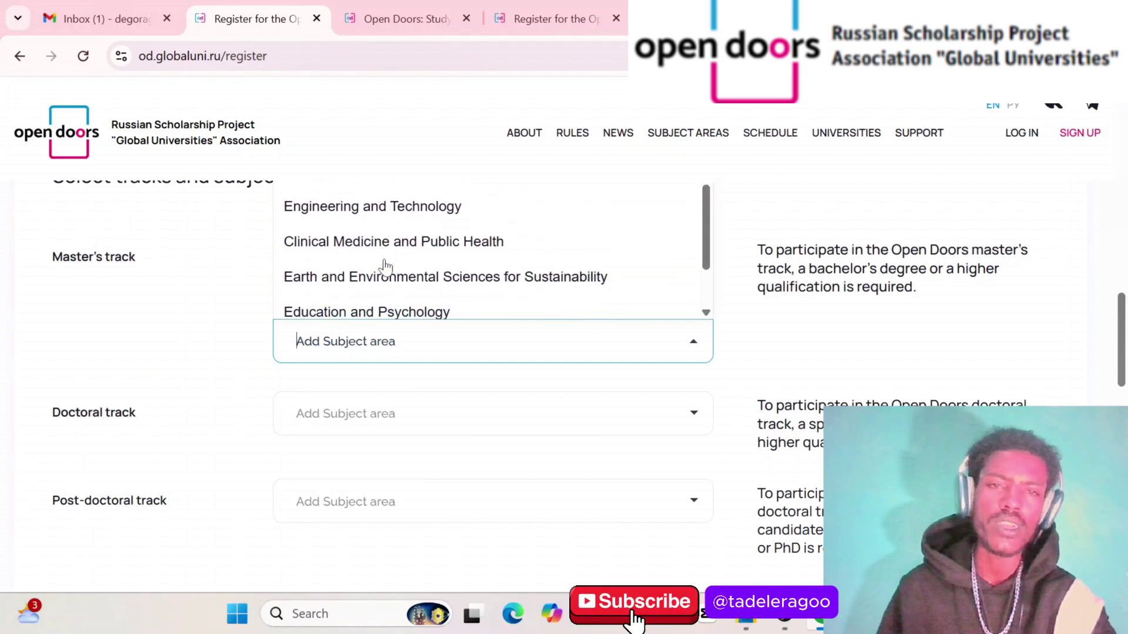
pyautogui.scroll(2, 383, 258)
pyautogui.click(376, 203)
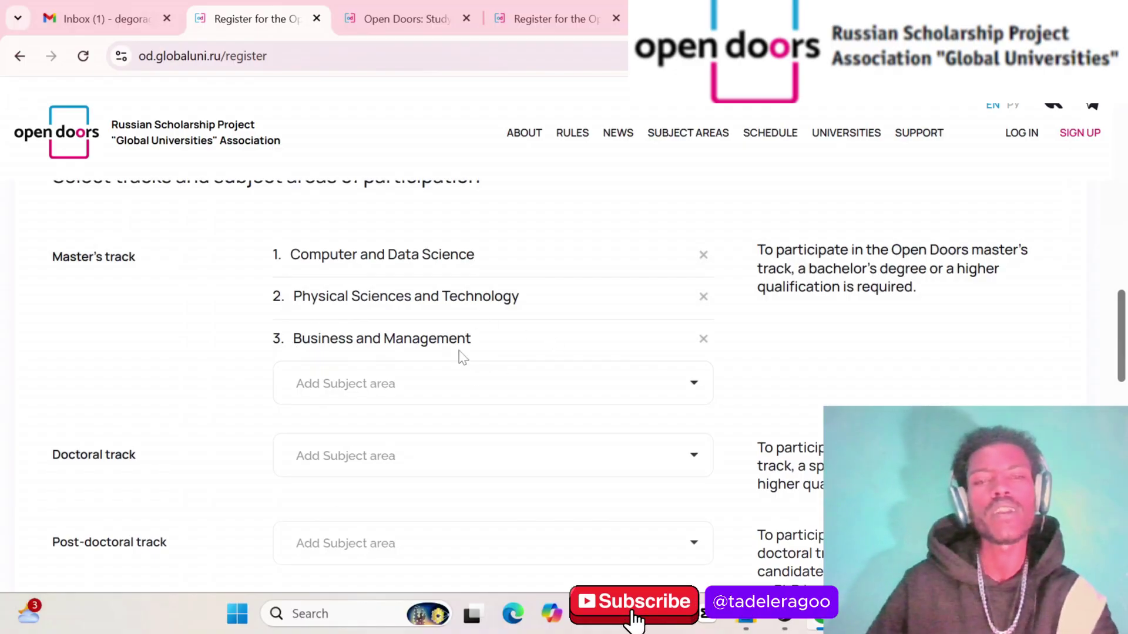
pyautogui.scroll(-1, 462, 356)
pyautogui.scroll(2, 461, 357)
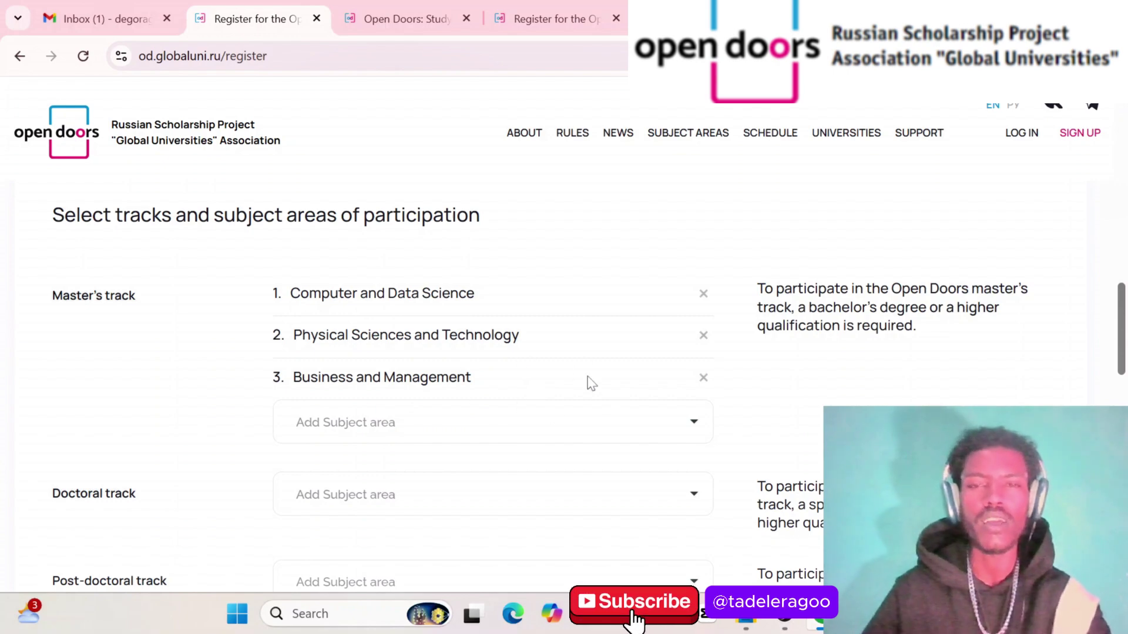
# Remove Business and Management and Physical Sciences and Technology, leaving Computer and Data Science
pyautogui.click(703, 378)
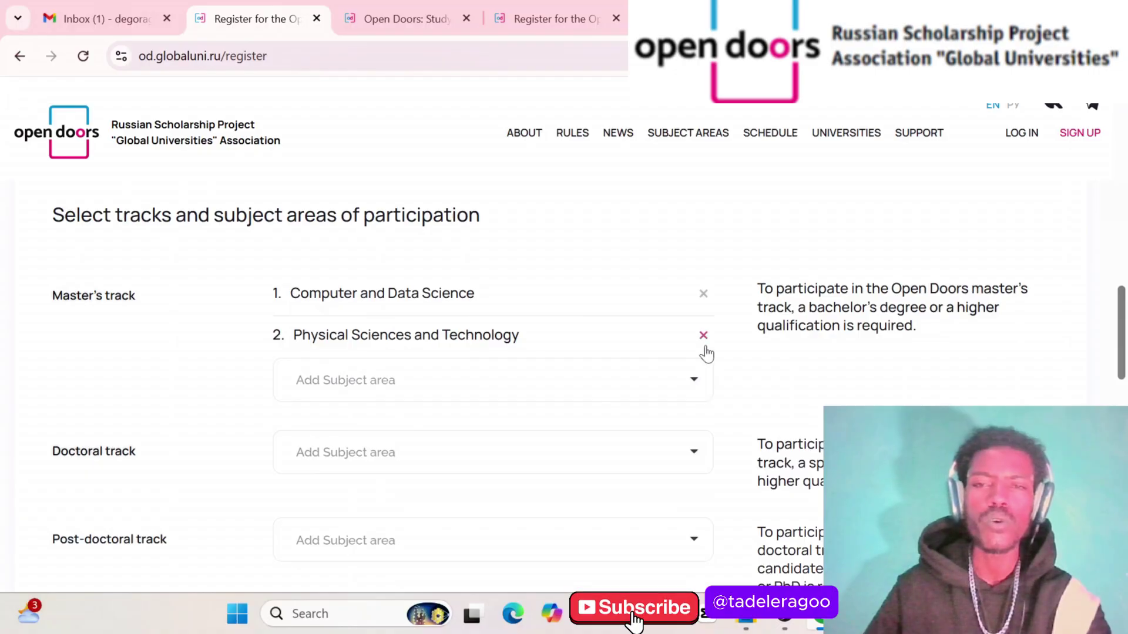
pyautogui.click(704, 340)
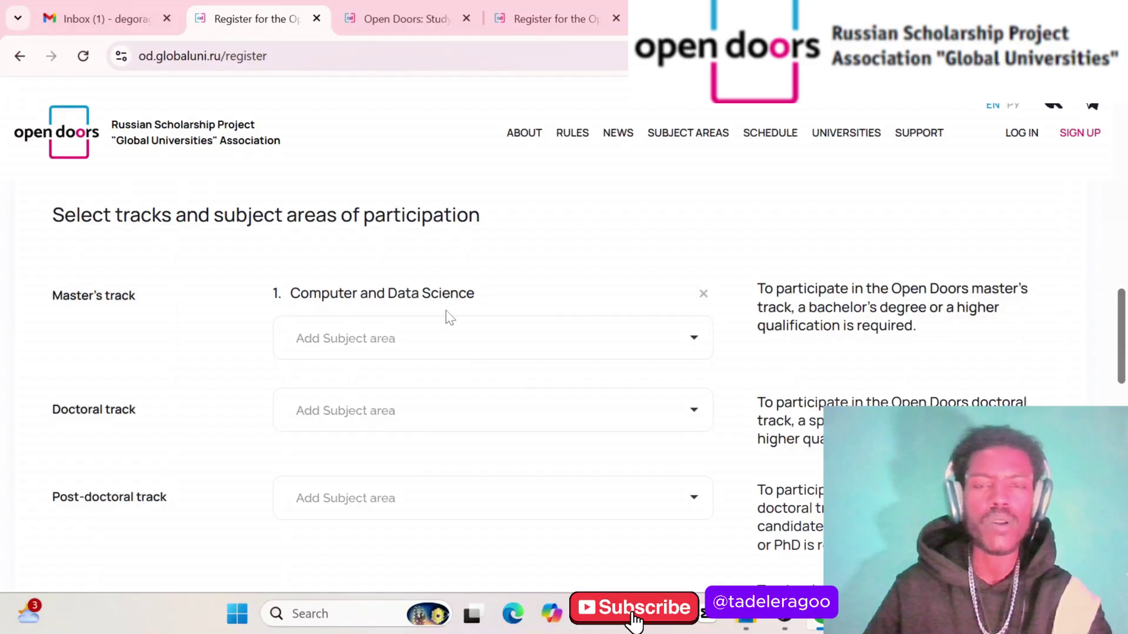
pyautogui.scroll(-6, 448, 318)
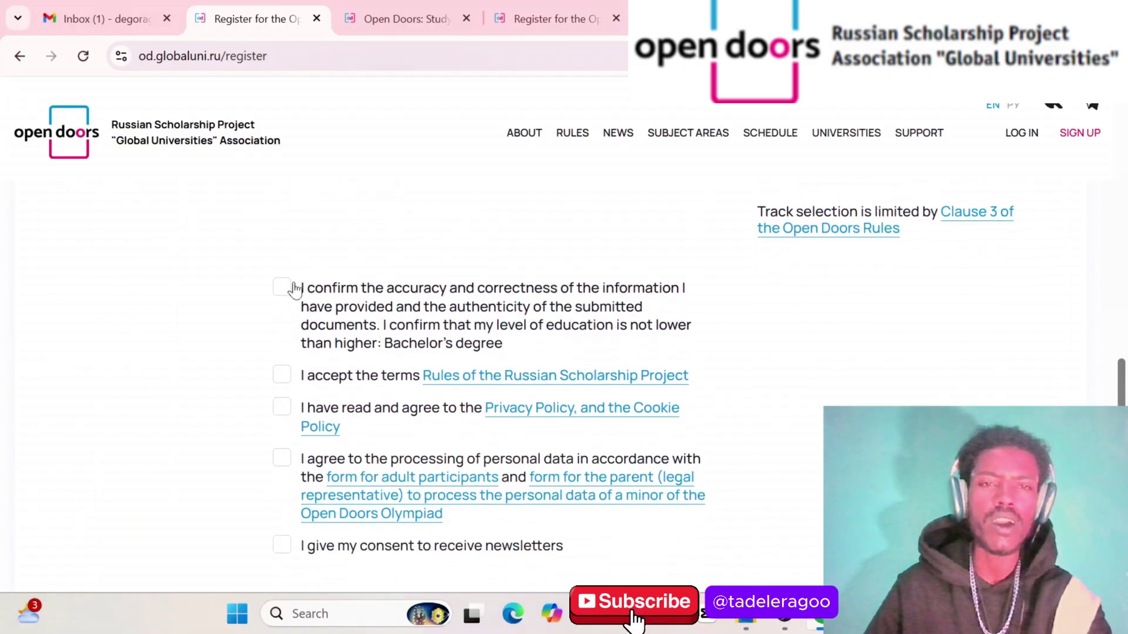
# Accept all five consents, including privacy, data processing and newsletters, and submit the registration
pyautogui.click(284, 287)
pyautogui.click(290, 390)
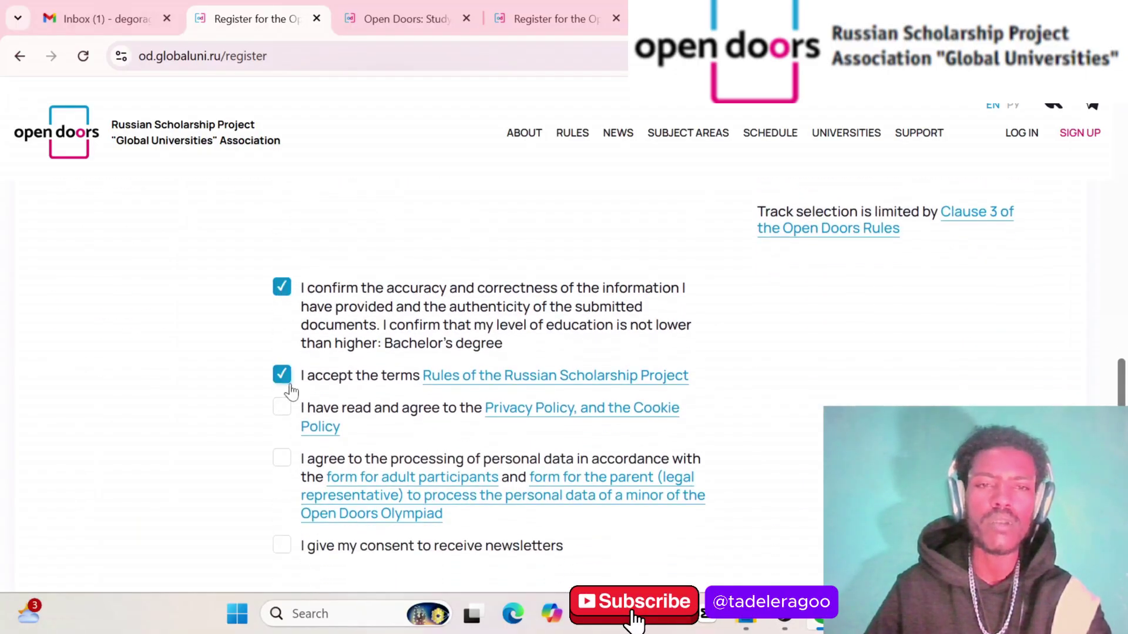
pyautogui.click(282, 411)
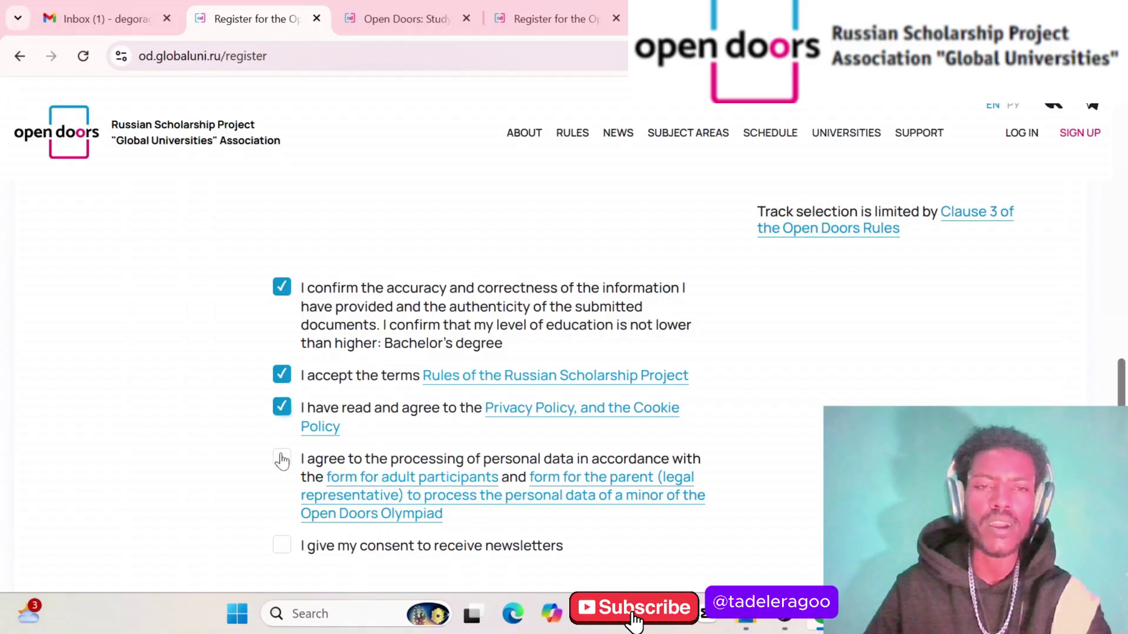
pyautogui.click(282, 460)
pyautogui.scroll(-3, 282, 462)
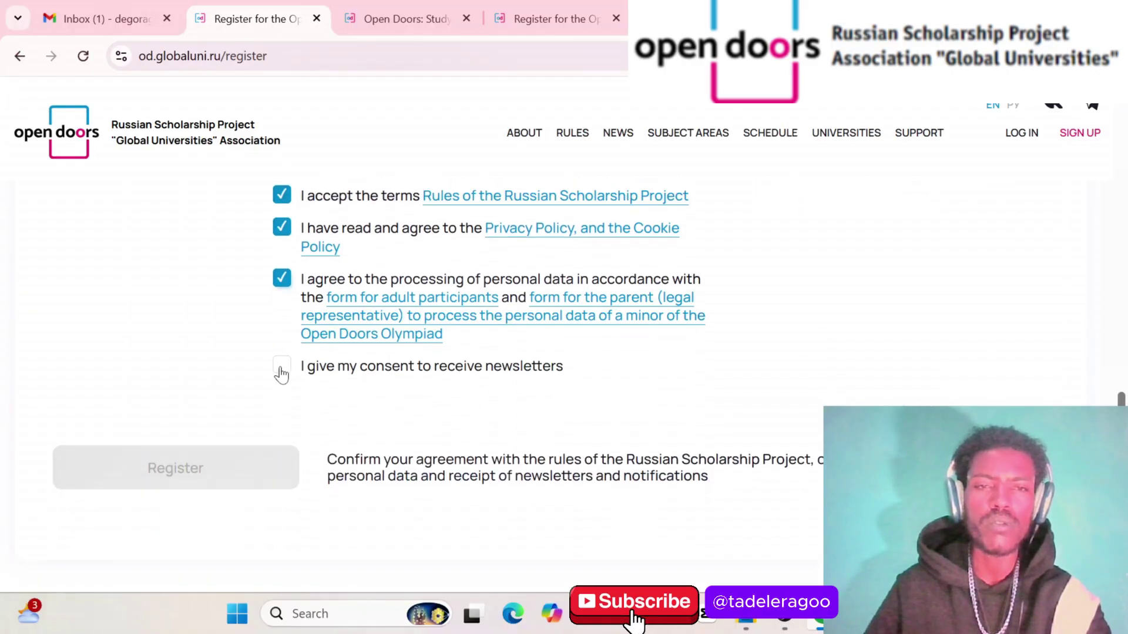
pyautogui.click(281, 370)
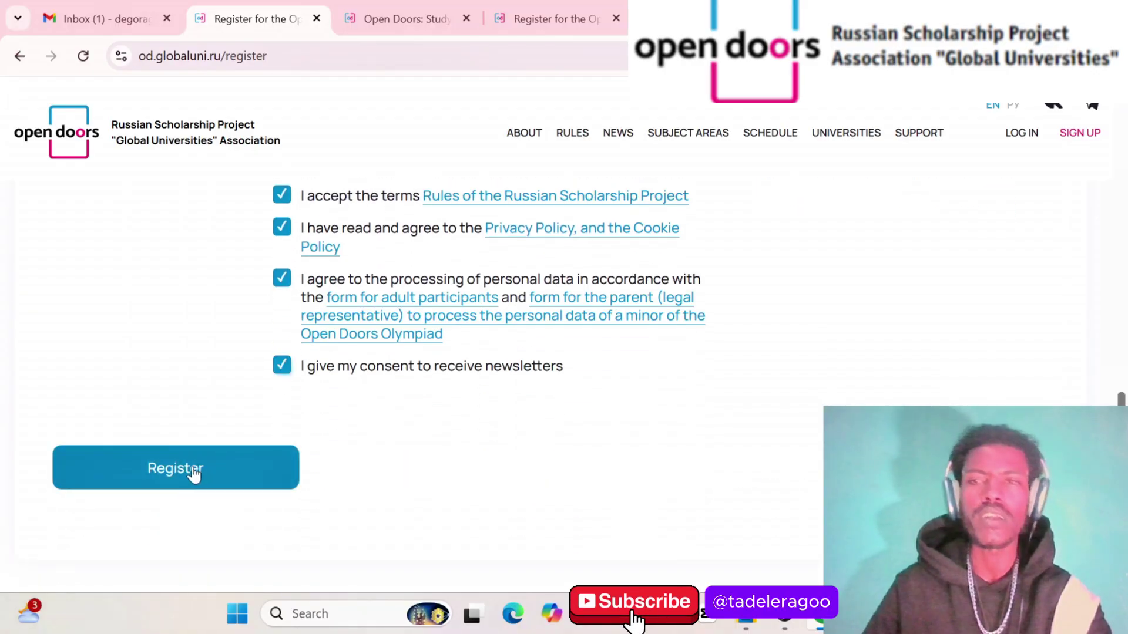
pyautogui.click(194, 473)
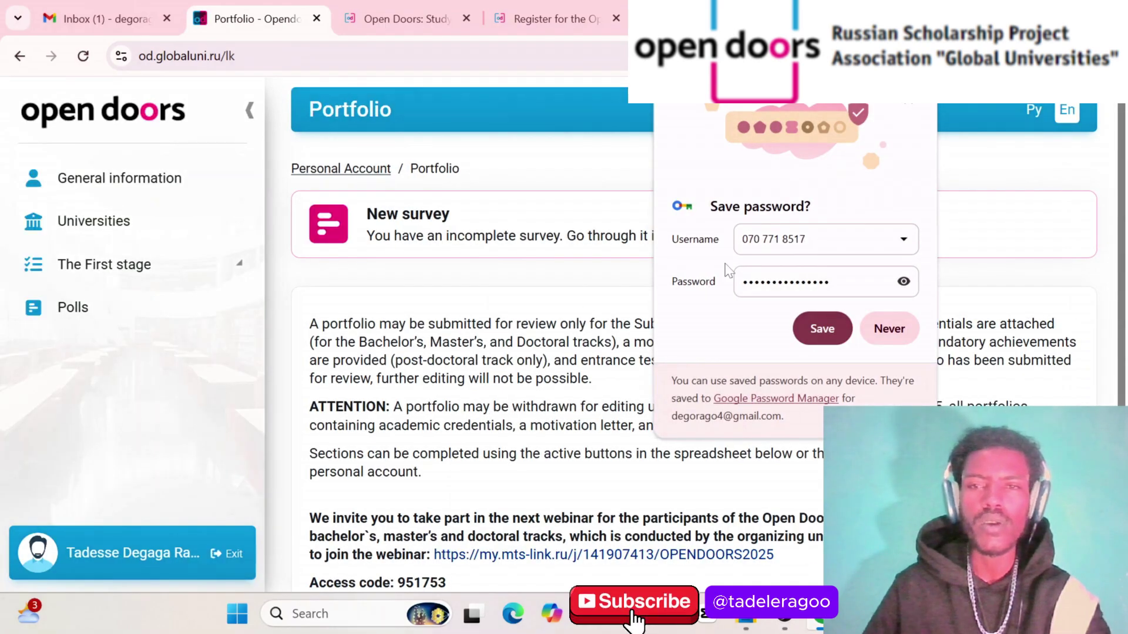
# Save the account password in Chrome, then switch to the Gmail inbox tab
pyautogui.click(821, 330)
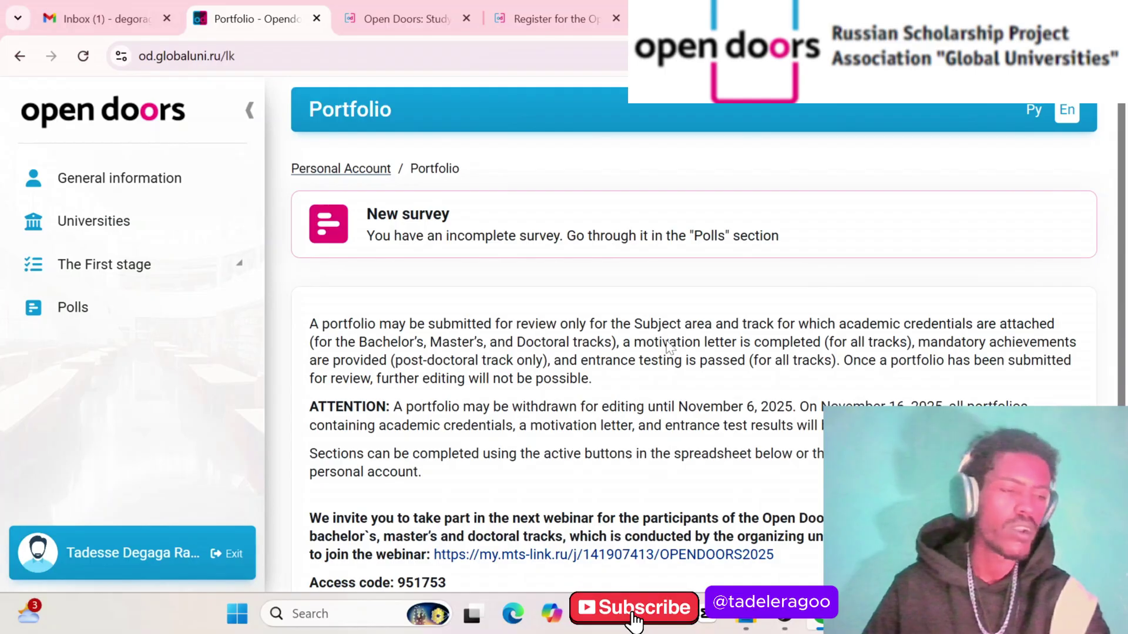
pyautogui.scroll(-4, 668, 347)
pyautogui.scroll(4, 667, 347)
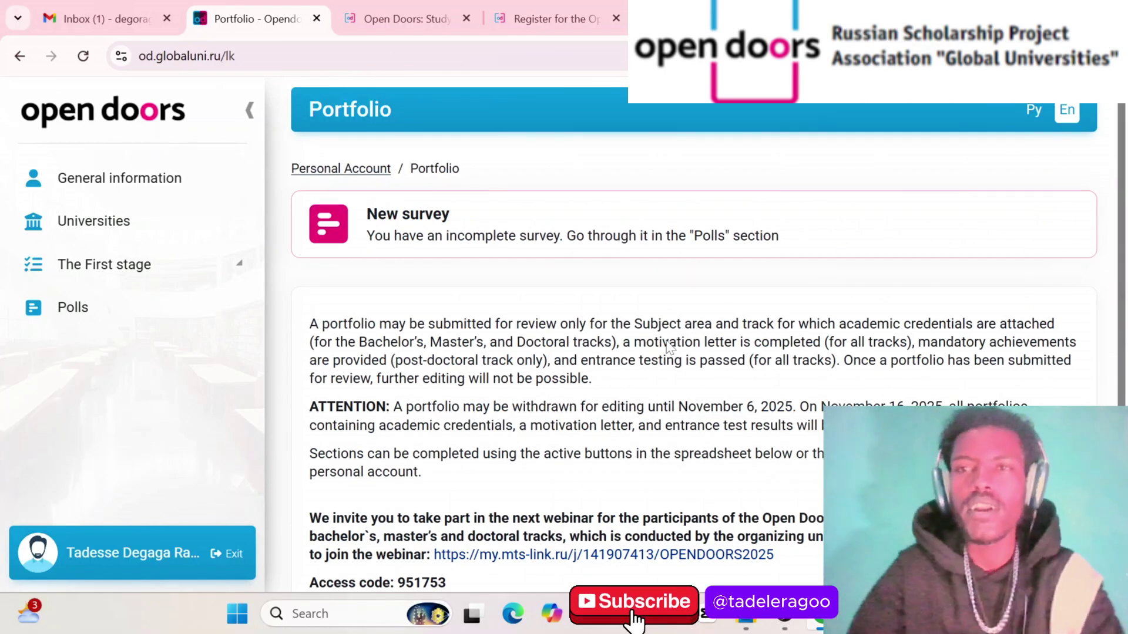
pyautogui.scroll(-3, 668, 348)
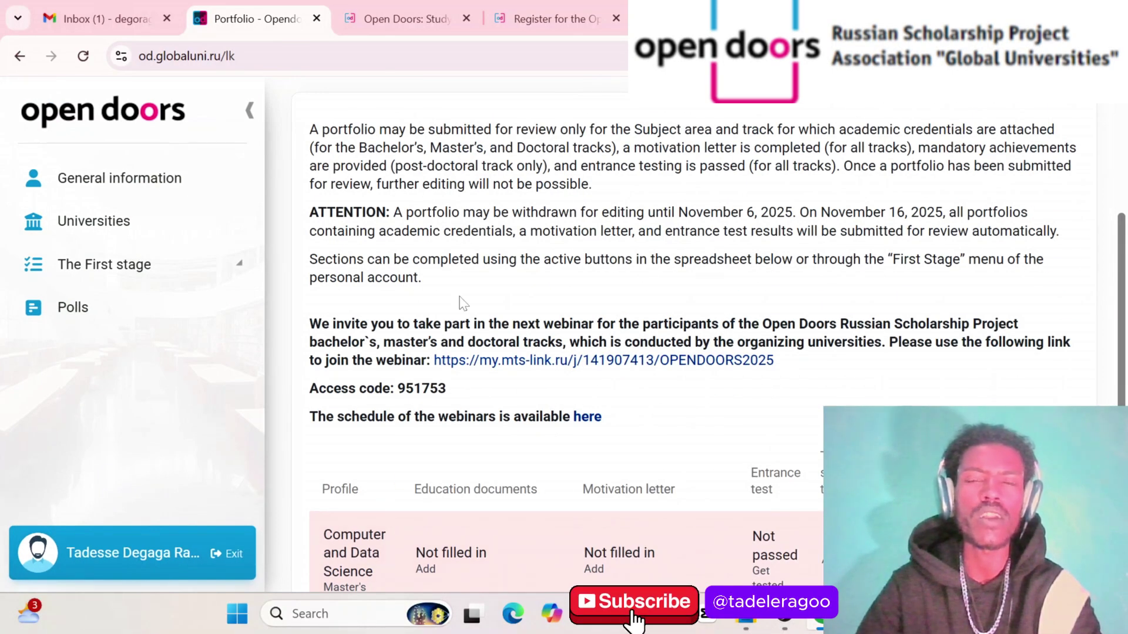
pyautogui.click(88, 20)
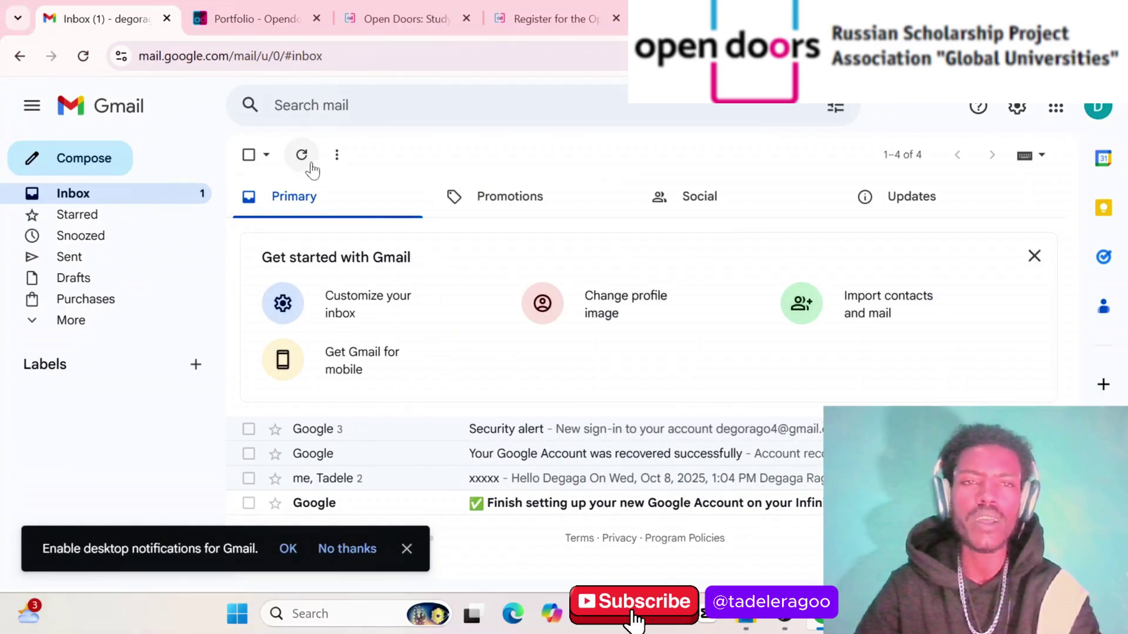
# Refresh Gmail, open the Opendoors 'Verify Email Address' message and follow its verification link
pyautogui.click(303, 163)
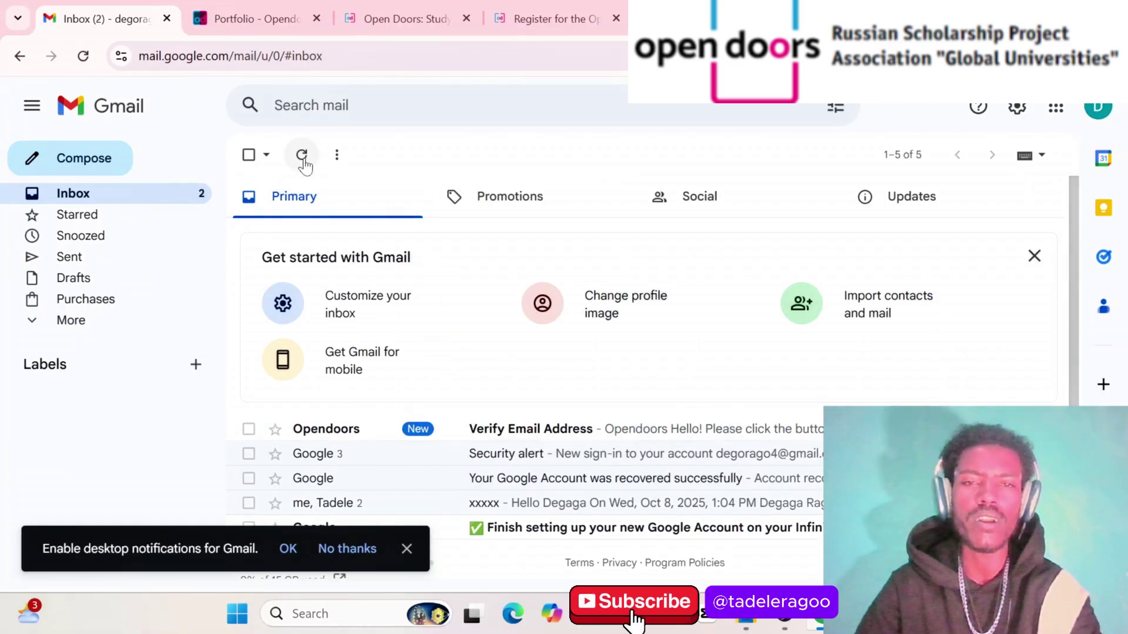
pyautogui.click(570, 432)
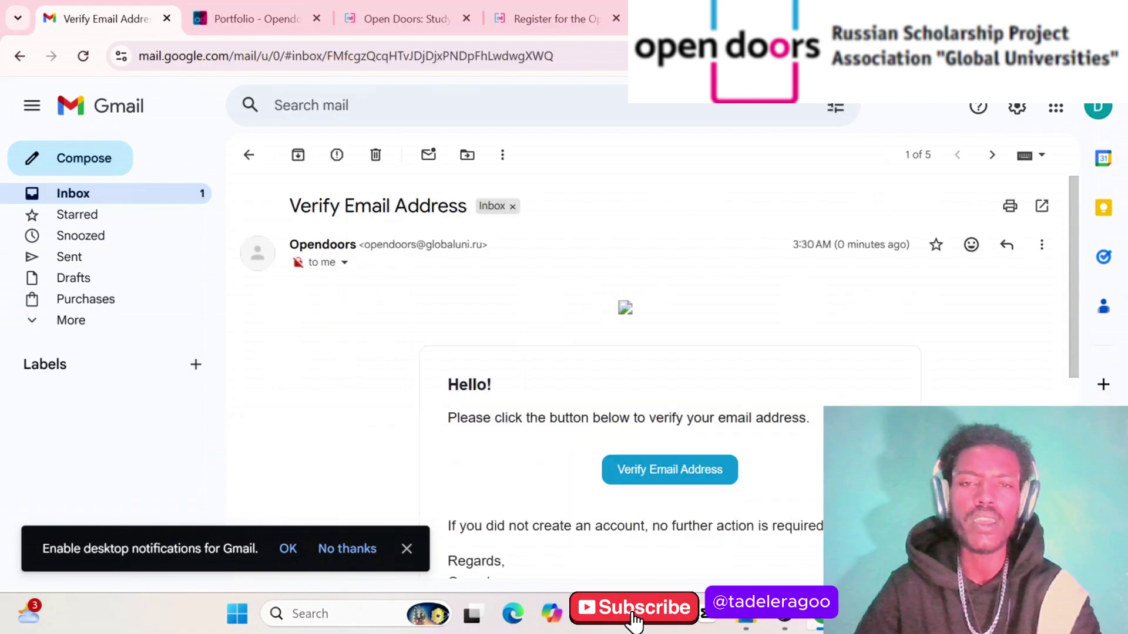
pyautogui.scroll(-2, 576, 398)
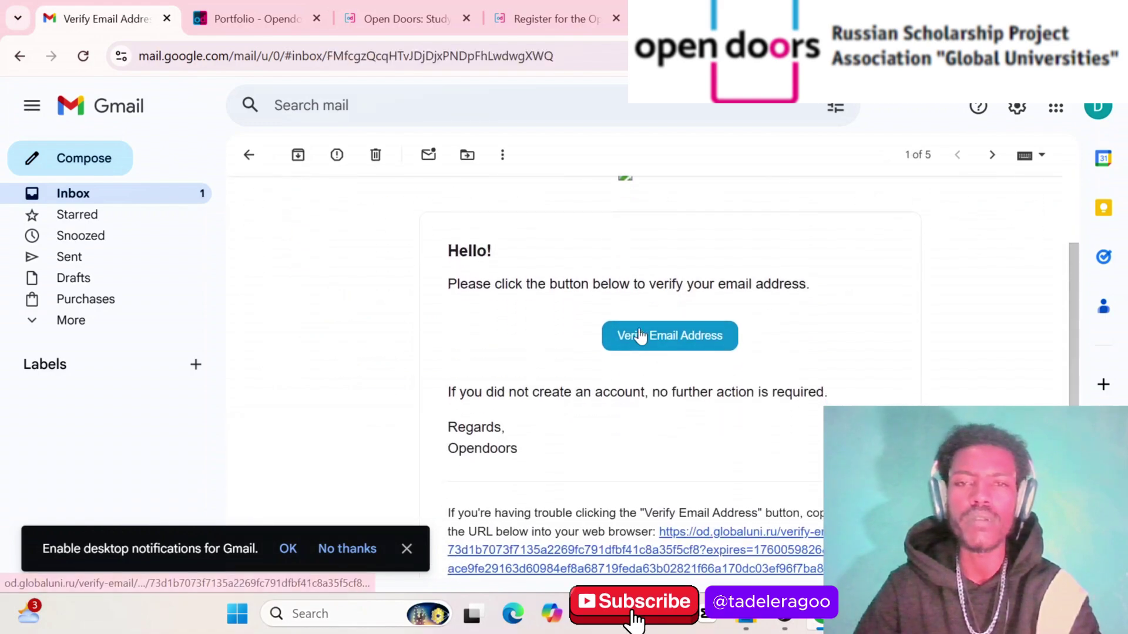
pyautogui.click(640, 330)
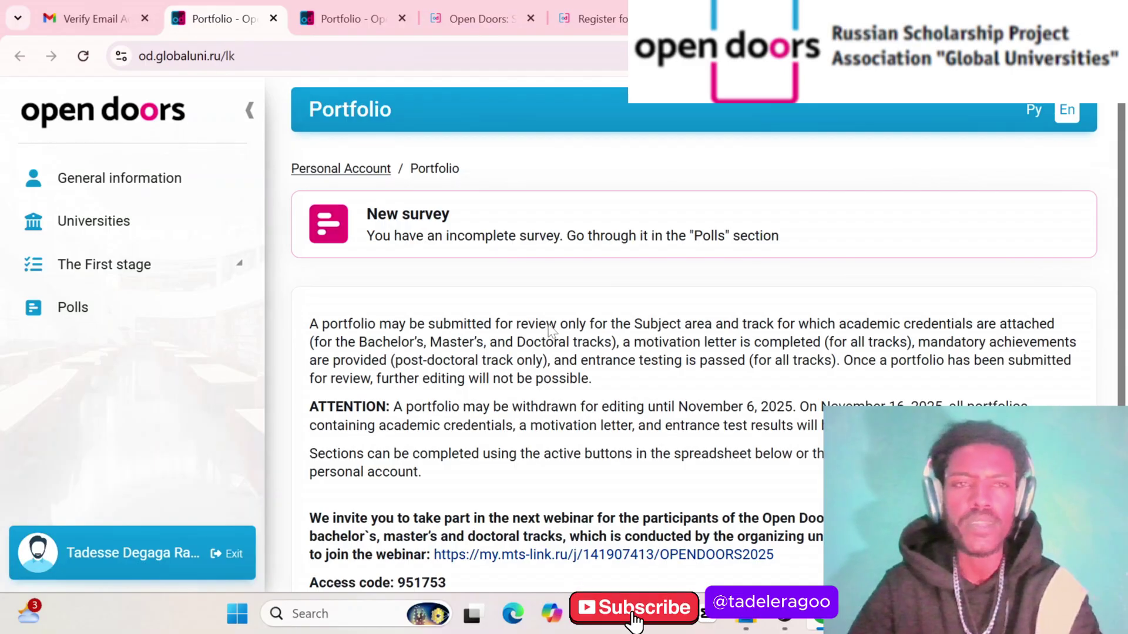
pyautogui.scroll(-4, 575, 302)
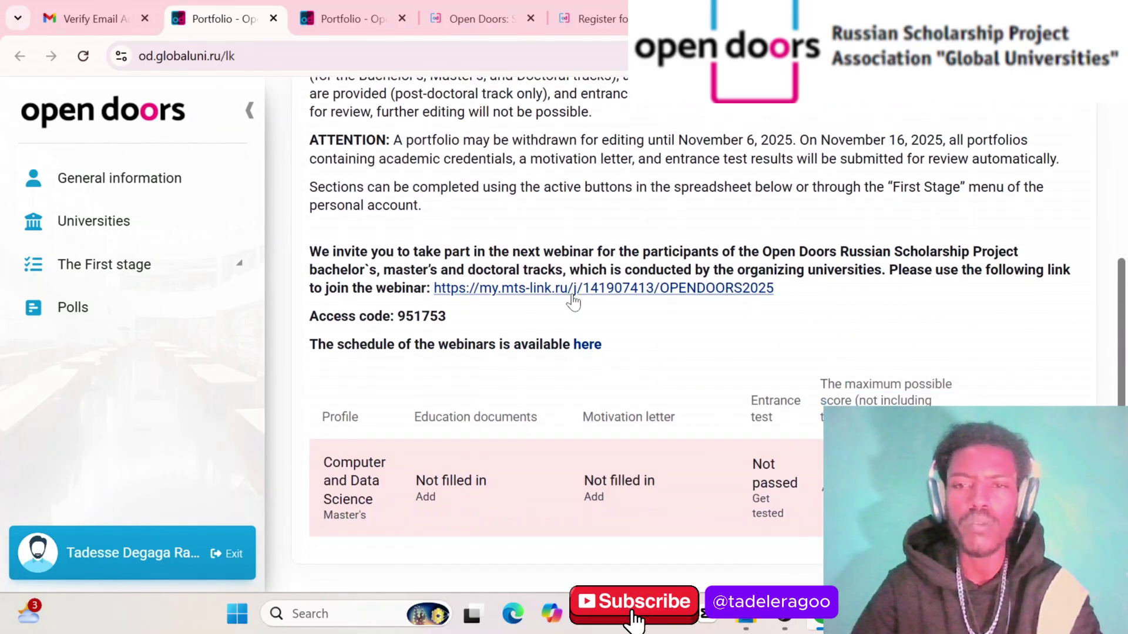
pyautogui.moveTo(784, 614)
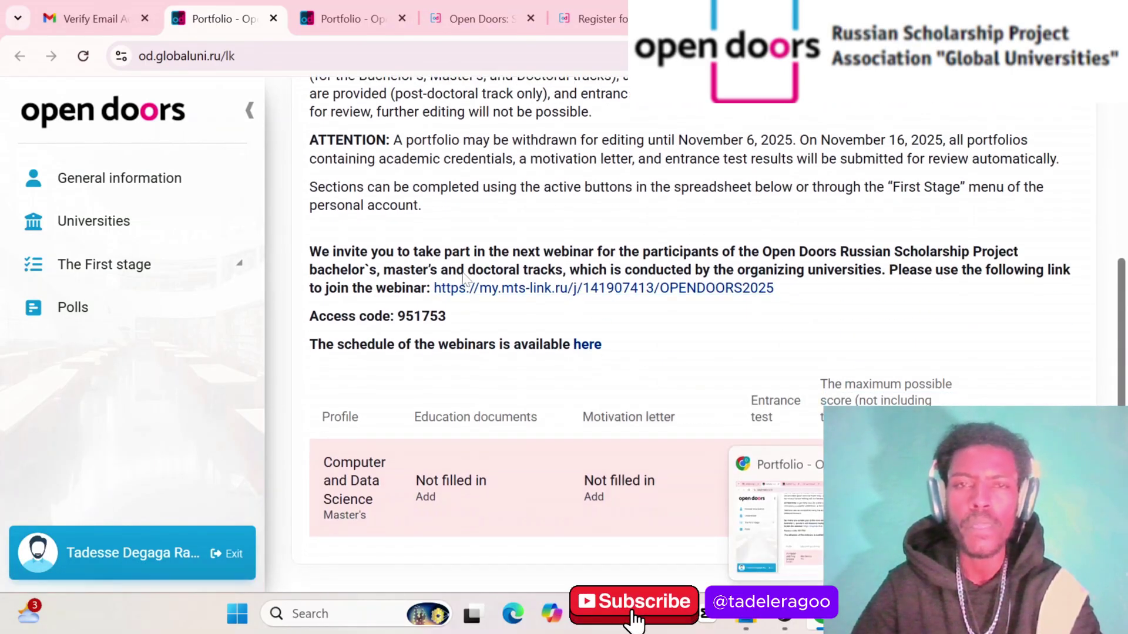
pyautogui.scroll(5, 443, 294)
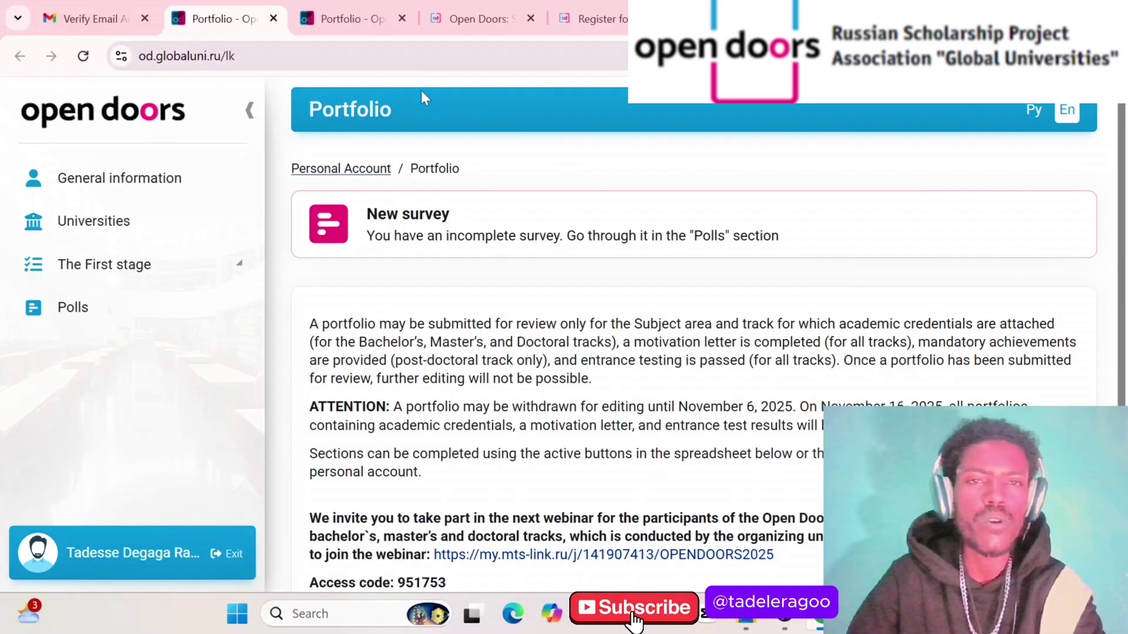
pyautogui.scroll(-2, 527, 379)
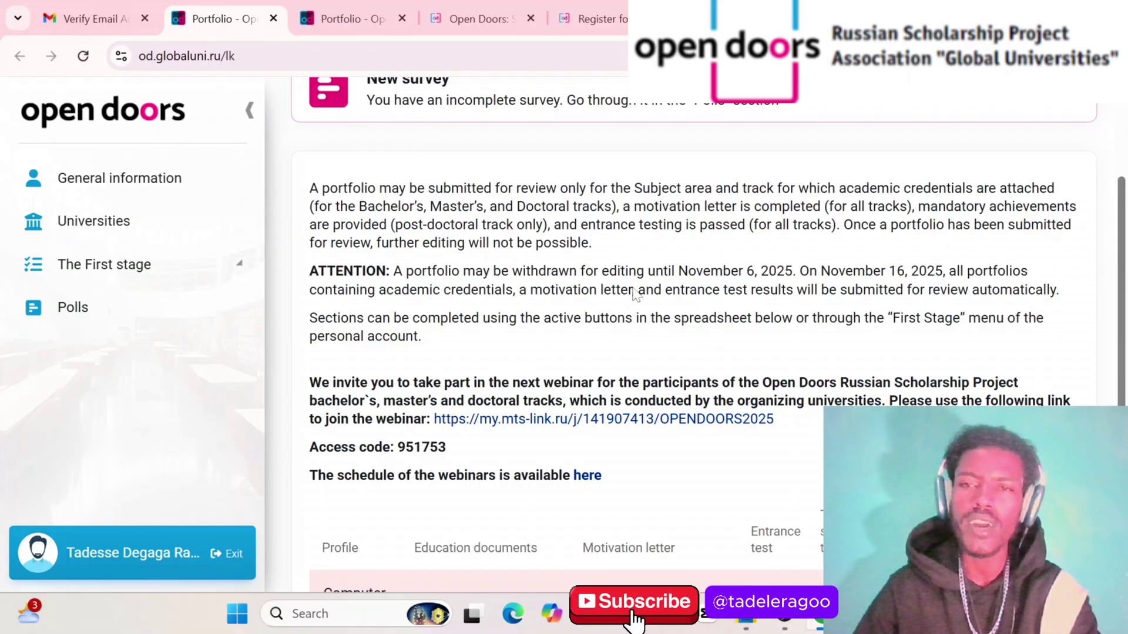
pyautogui.scroll(-2, 644, 339)
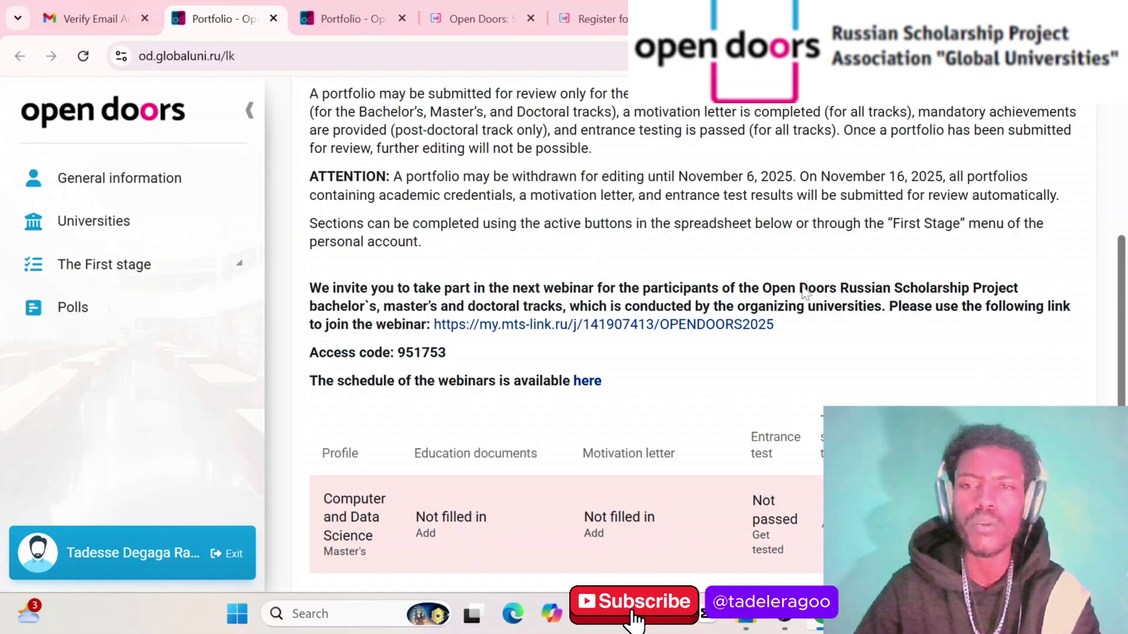
pyautogui.scroll(1, 775, 277)
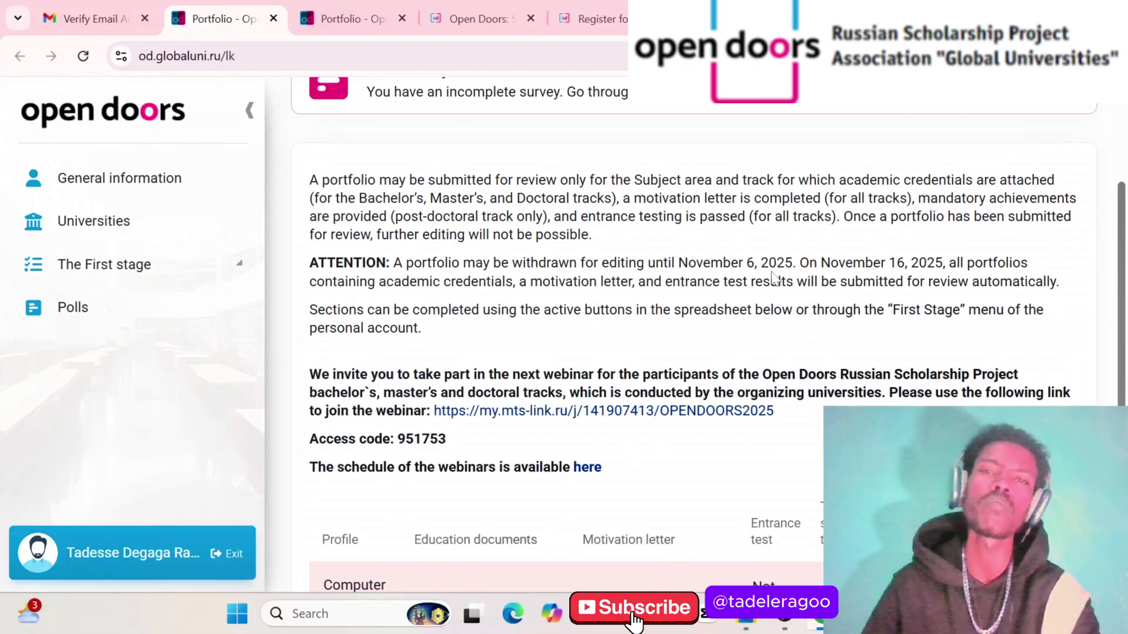
pyautogui.scroll(1, 774, 276)
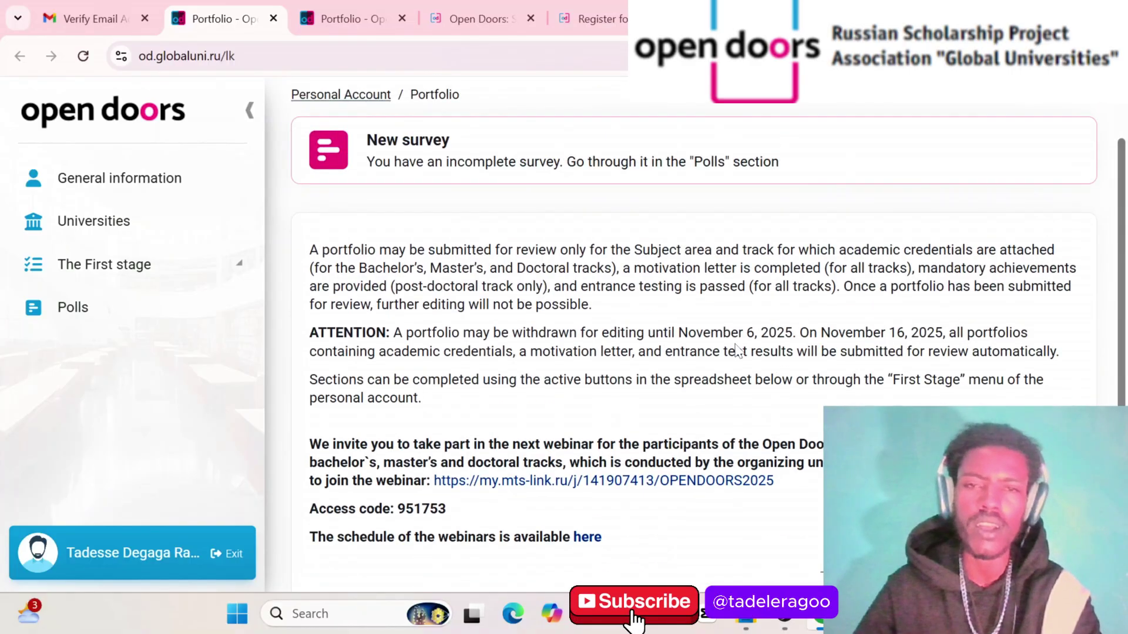
pyautogui.scroll(-1, 559, 427)
pyautogui.scroll(-2, 560, 428)
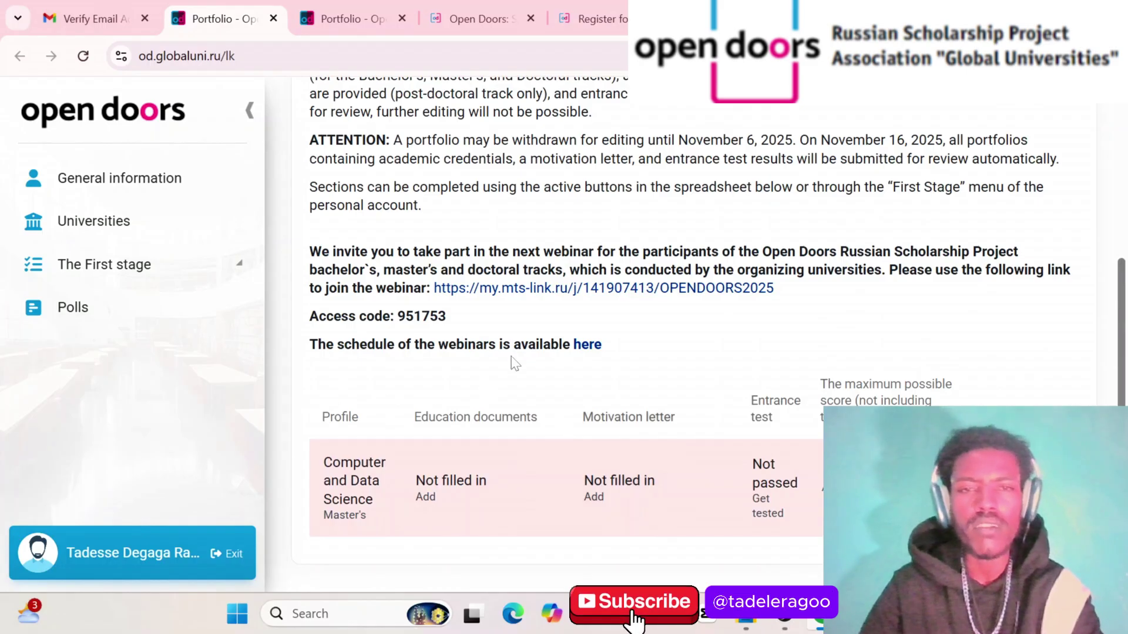
pyautogui.scroll(3, 515, 364)
pyautogui.hscroll(-3, 513, 362)
pyautogui.scroll(-3, 512, 361)
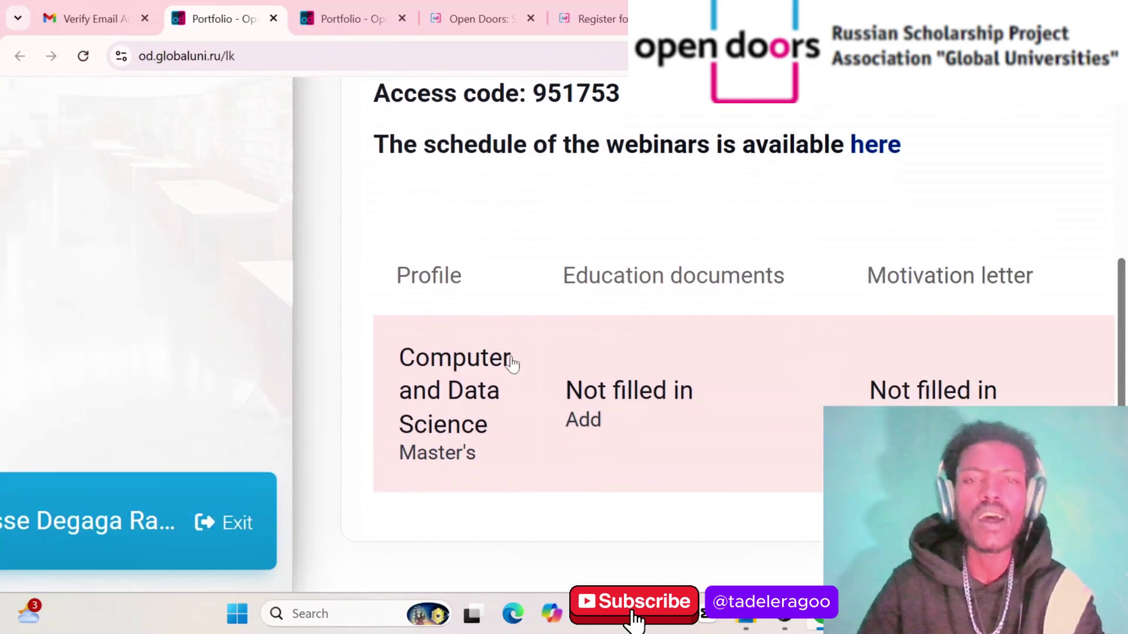
pyautogui.scroll(-3, 433, 320)
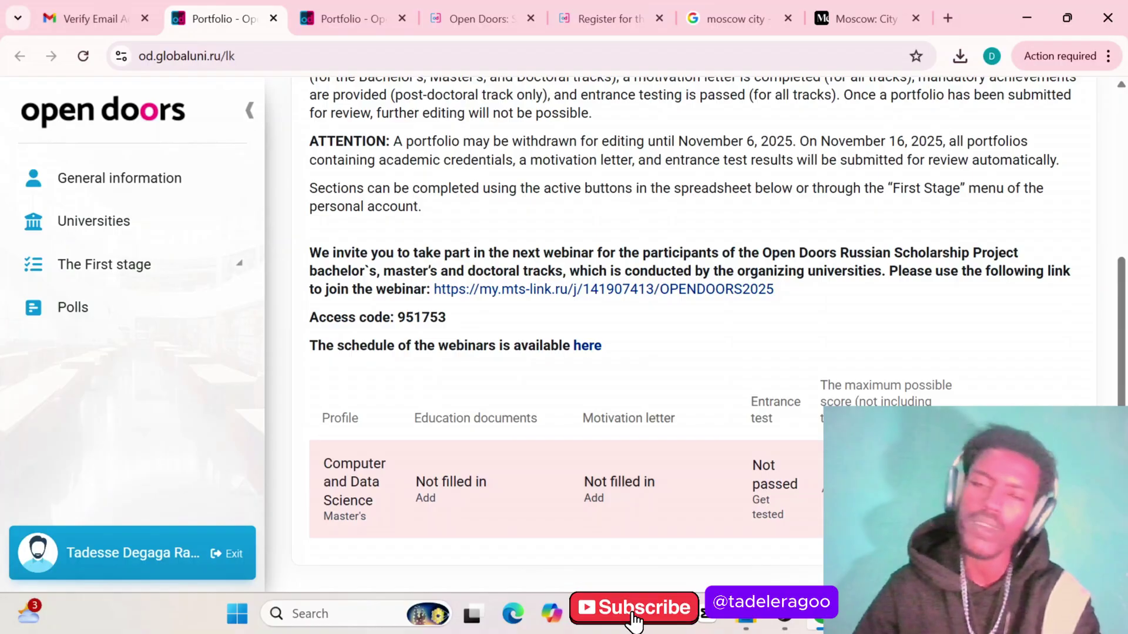
pyautogui.scroll(-1, 660, 511)
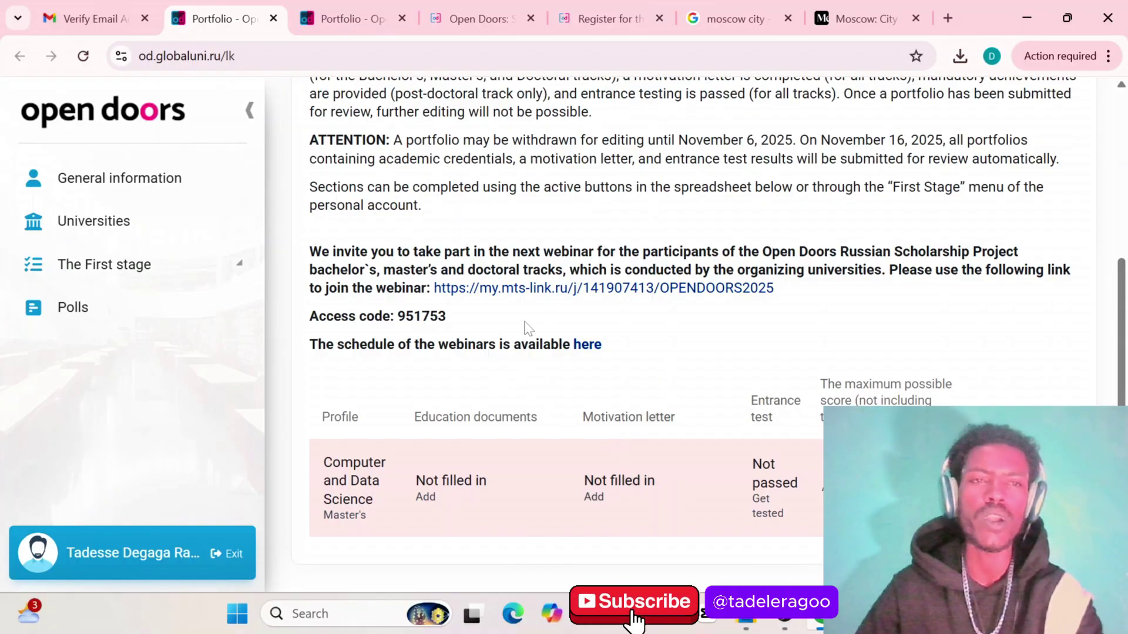
# View General information, dismiss the Windows Hello prompt, then go to the Universities page
pyautogui.click(119, 175)
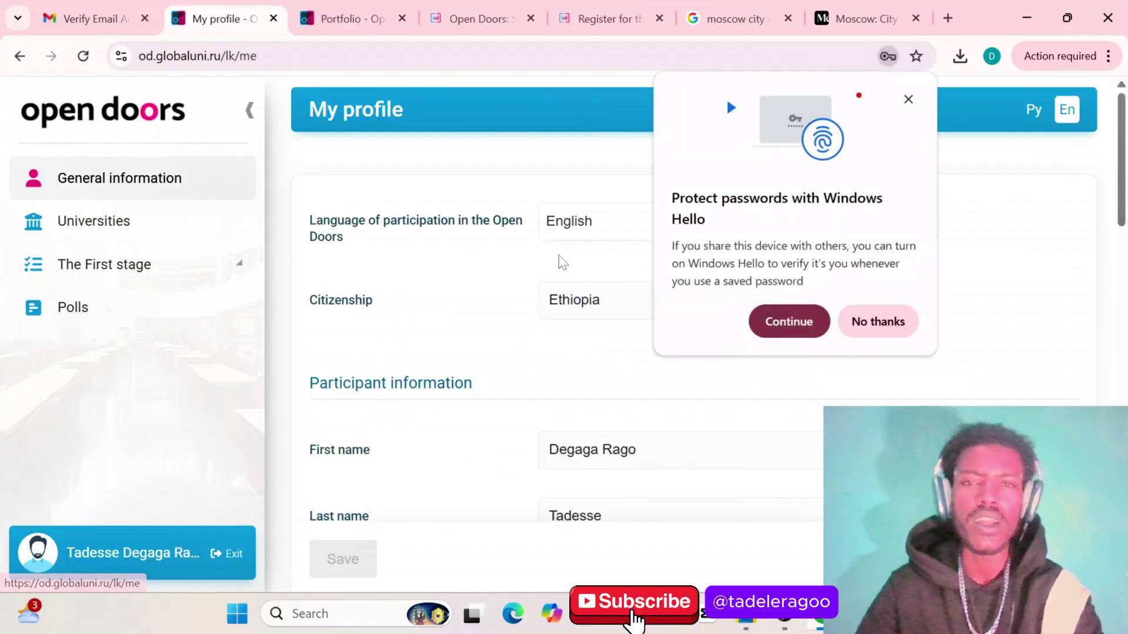
pyautogui.click(857, 323)
pyautogui.scroll(-1, 538, 353)
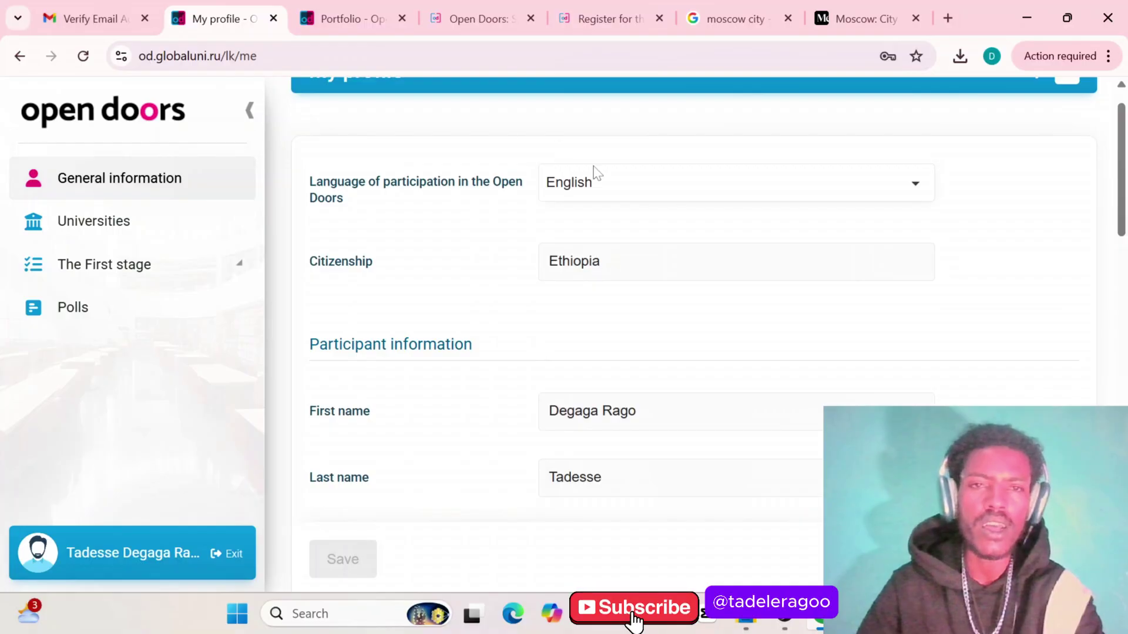
pyautogui.scroll(-2, 468, 361)
pyautogui.scroll(-1, 469, 361)
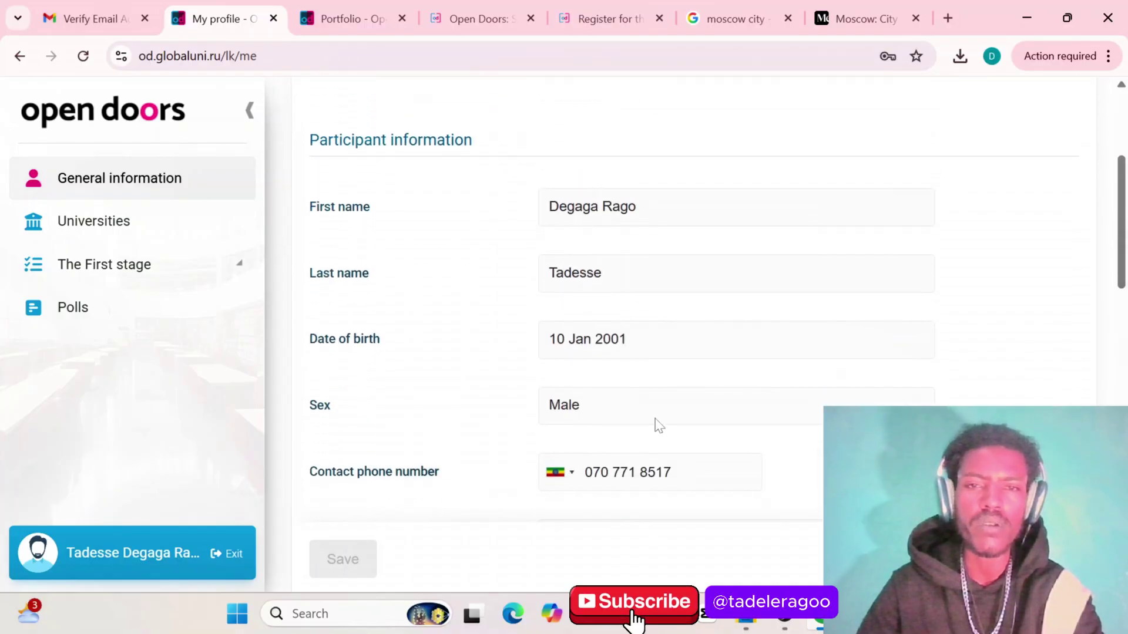
pyautogui.scroll(-3, 657, 426)
pyautogui.scroll(-8, 658, 425)
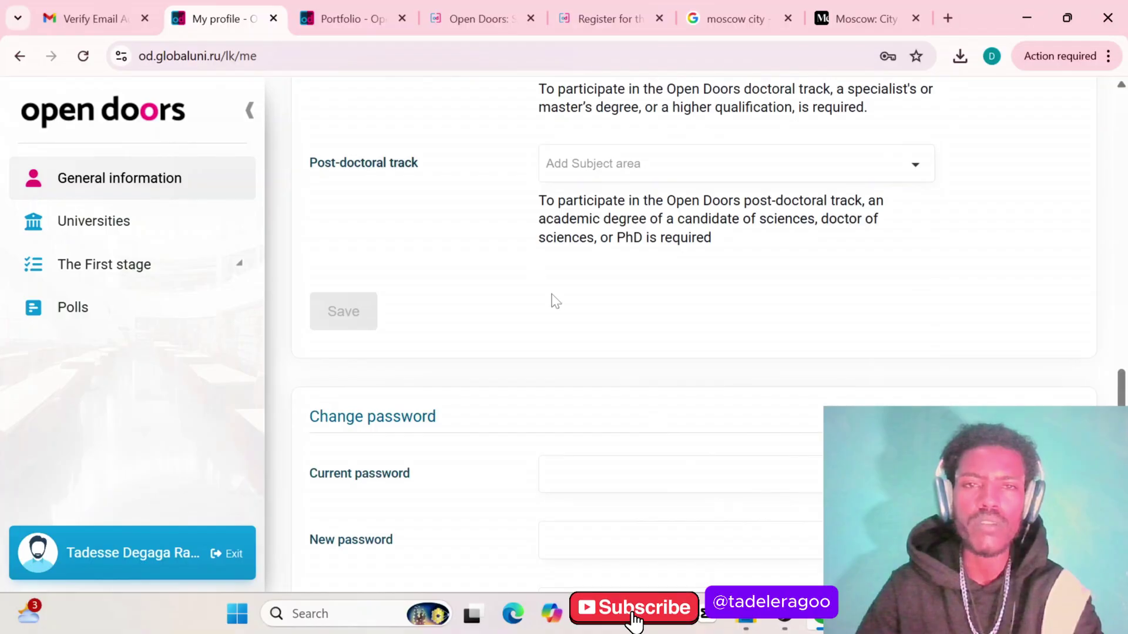
pyautogui.scroll(-3, 603, 335)
pyautogui.scroll(-2, 603, 334)
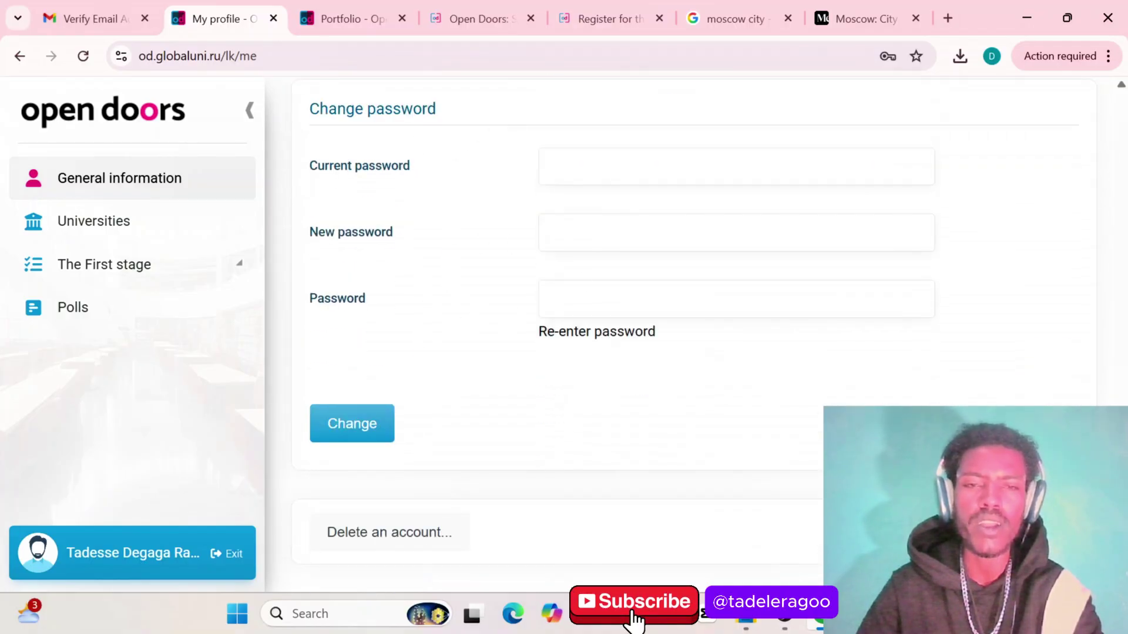
pyautogui.scroll(2, 584, 239)
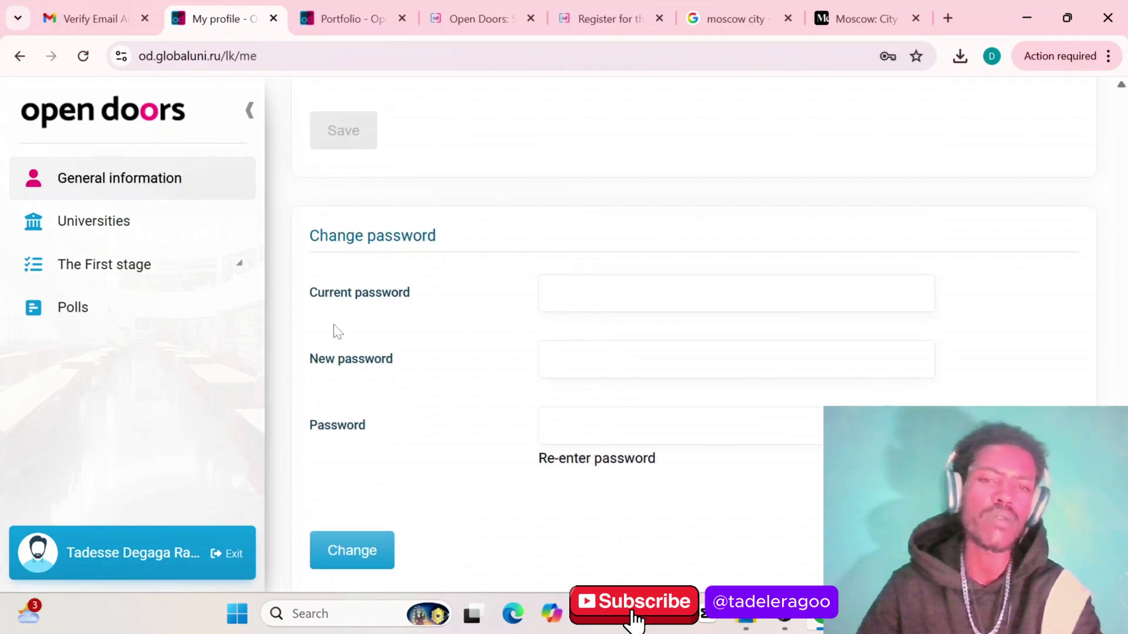
pyautogui.click(94, 228)
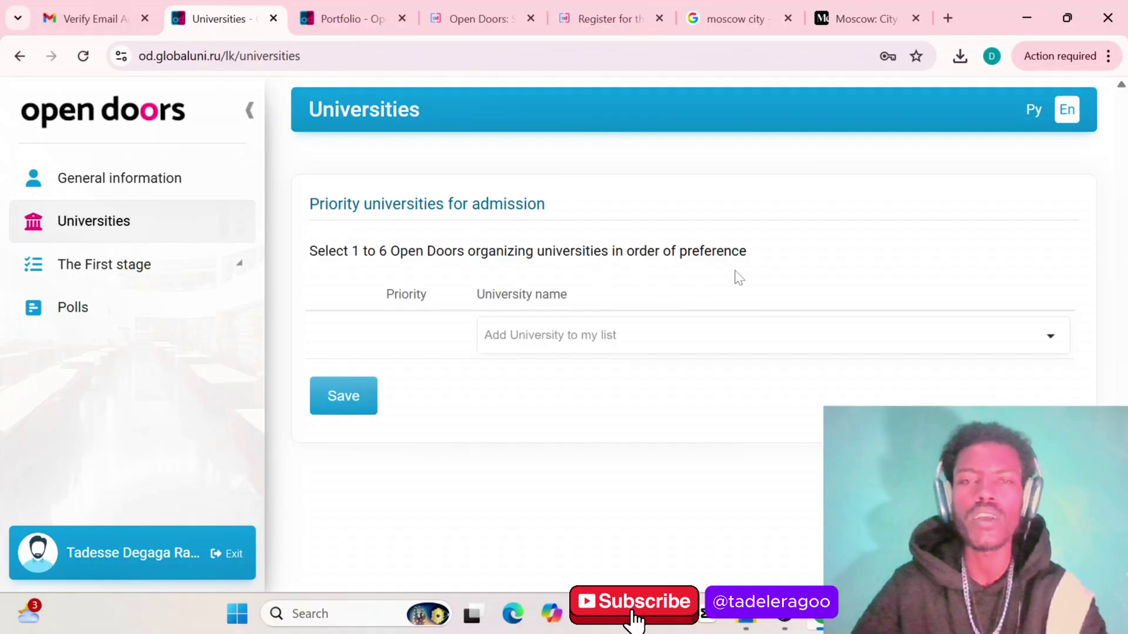
# Add MIPT, HSE University and Moscow Polytechnic University as priorities 1–3
pyautogui.click(1051, 339)
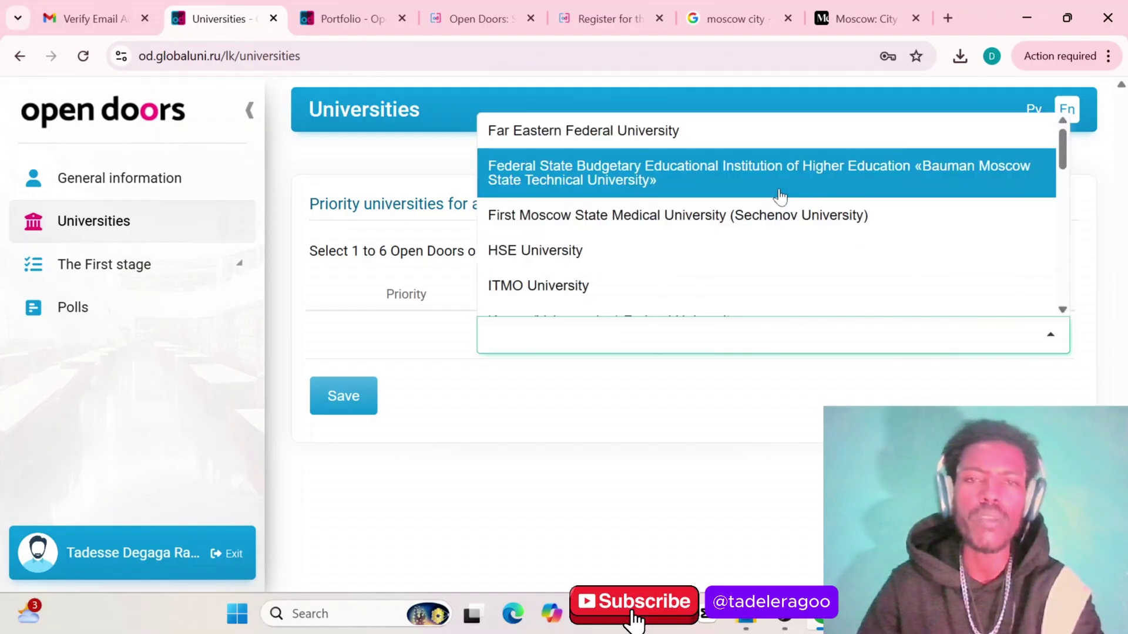
pyautogui.scroll(-8, 781, 194)
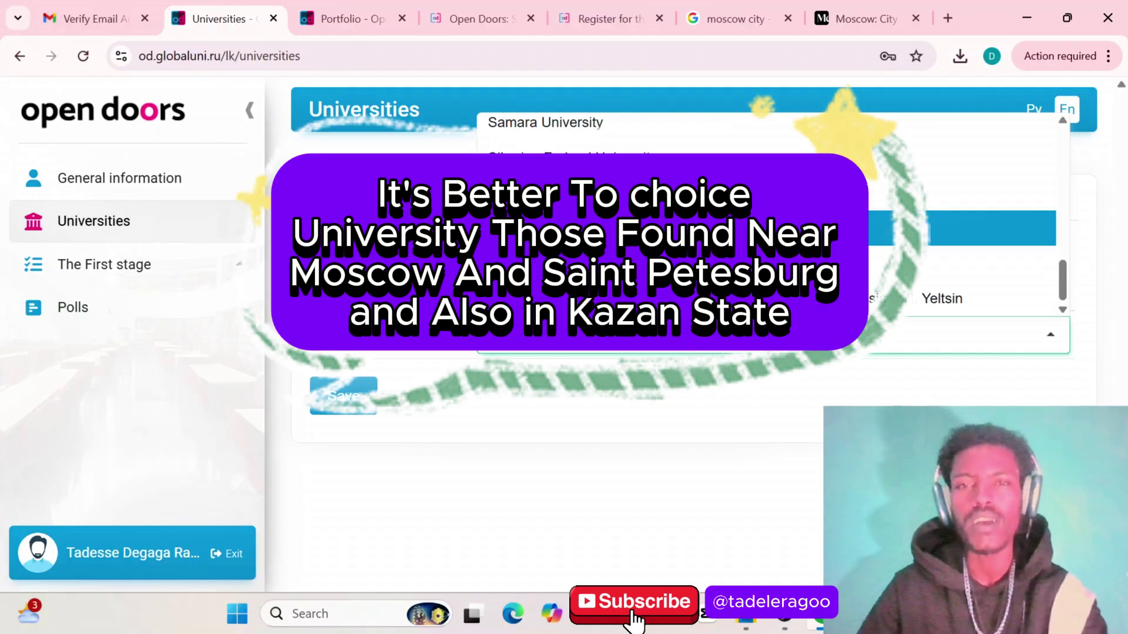
pyautogui.press('Down')
pyautogui.press('Up')
pyautogui.press('Up')
pyautogui.press('Up')
pyautogui.press('Up')
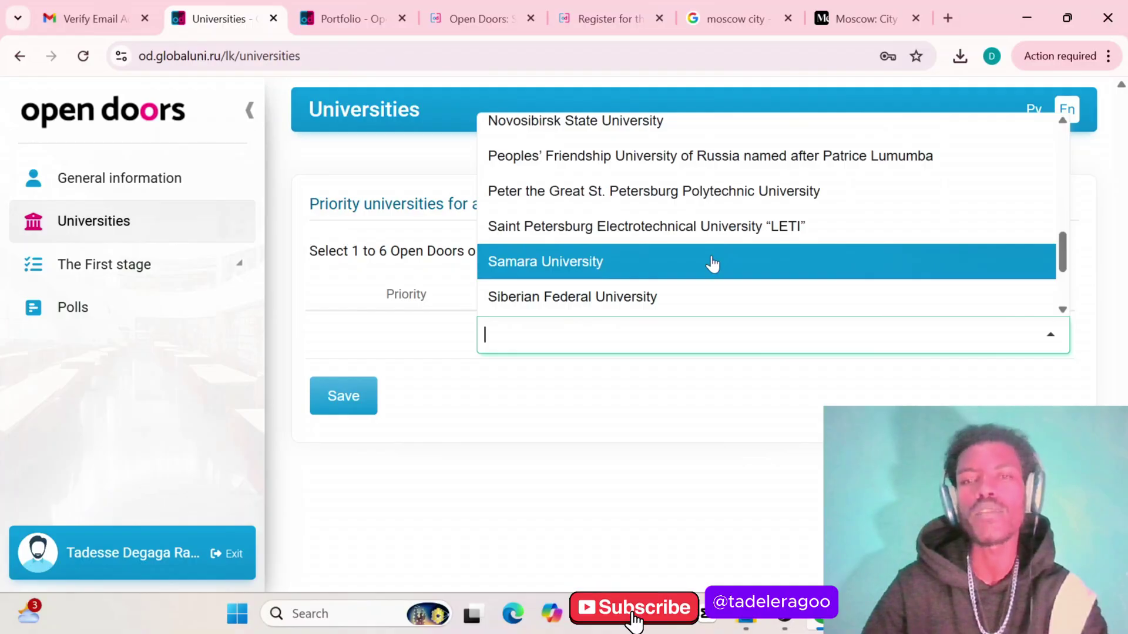
pyautogui.scroll(3, 673, 259)
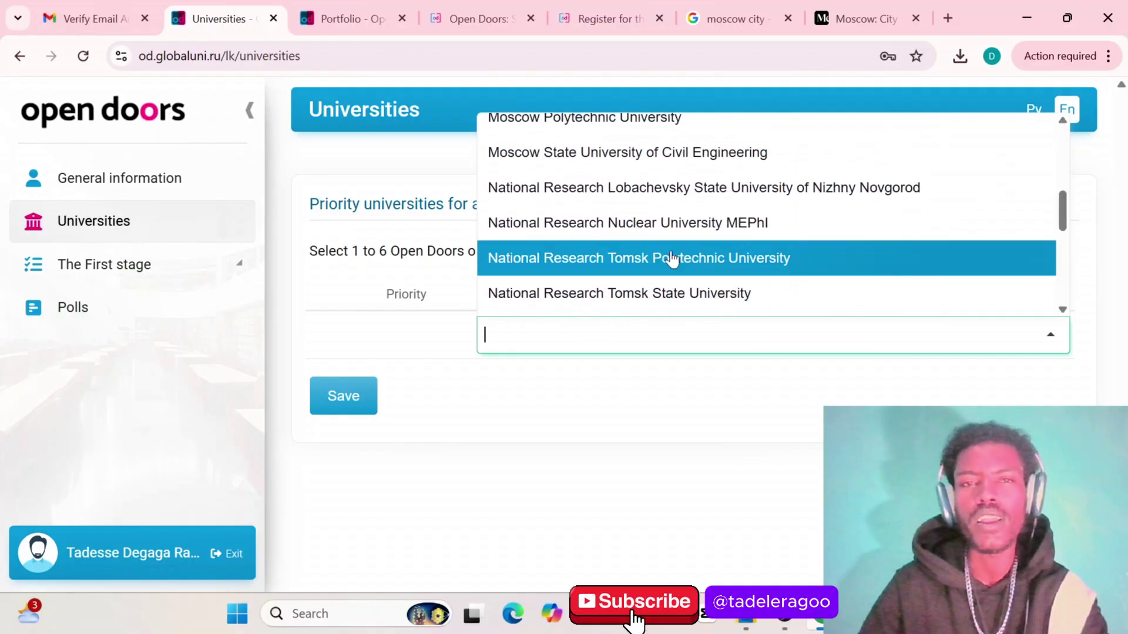
pyautogui.scroll(3, 671, 258)
pyautogui.scroll(-1, 670, 257)
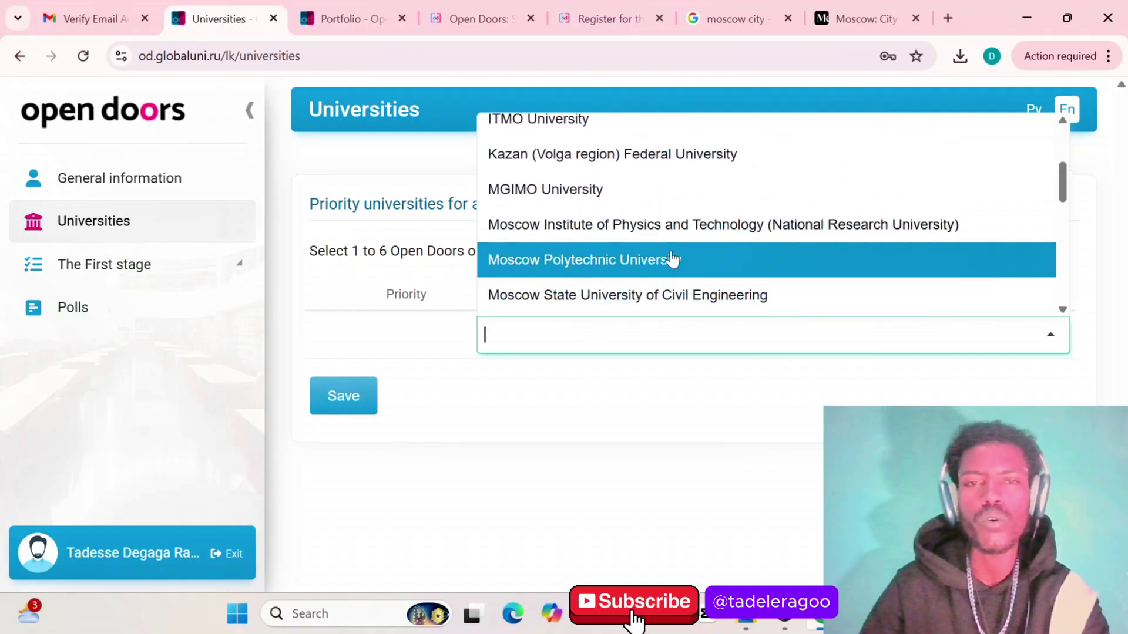
pyautogui.click(657, 228)
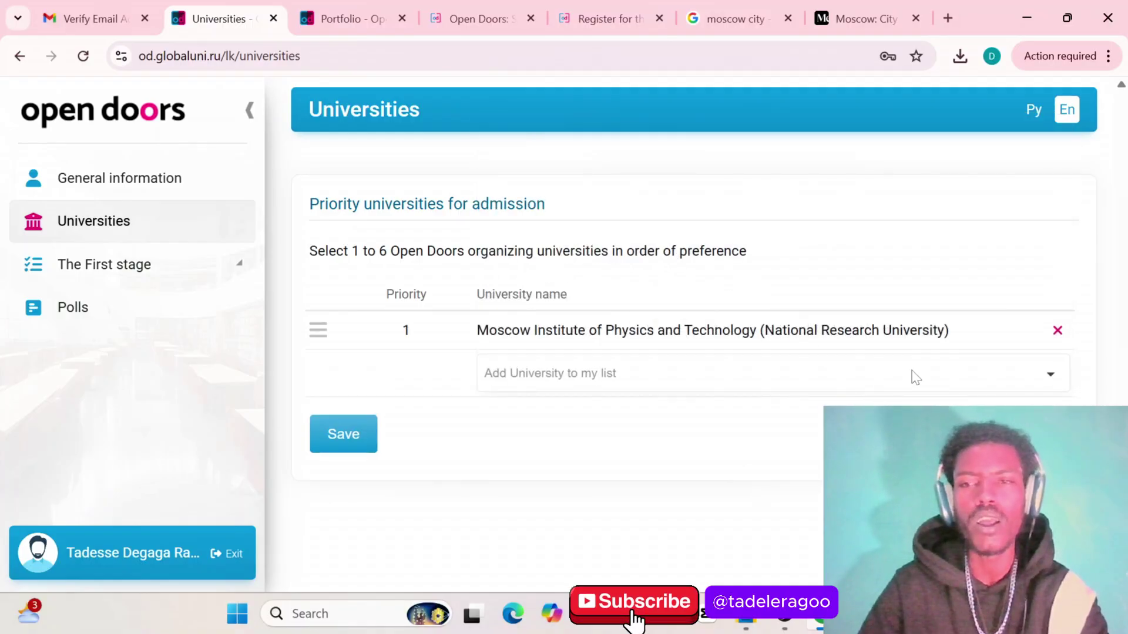
pyautogui.click(1051, 377)
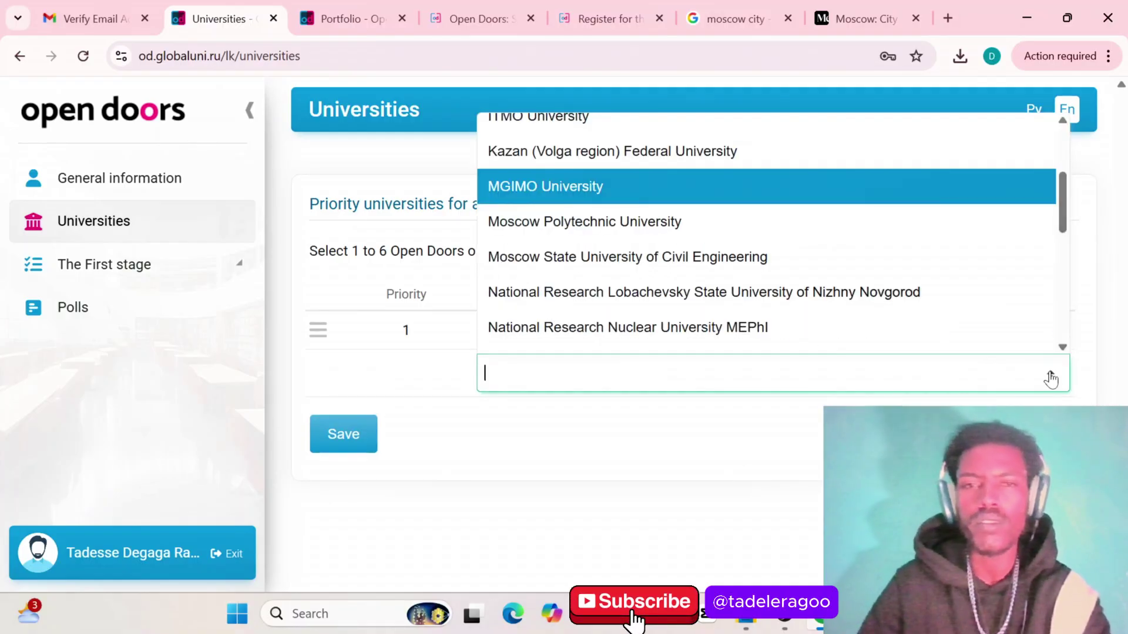
pyautogui.scroll(2, 671, 203)
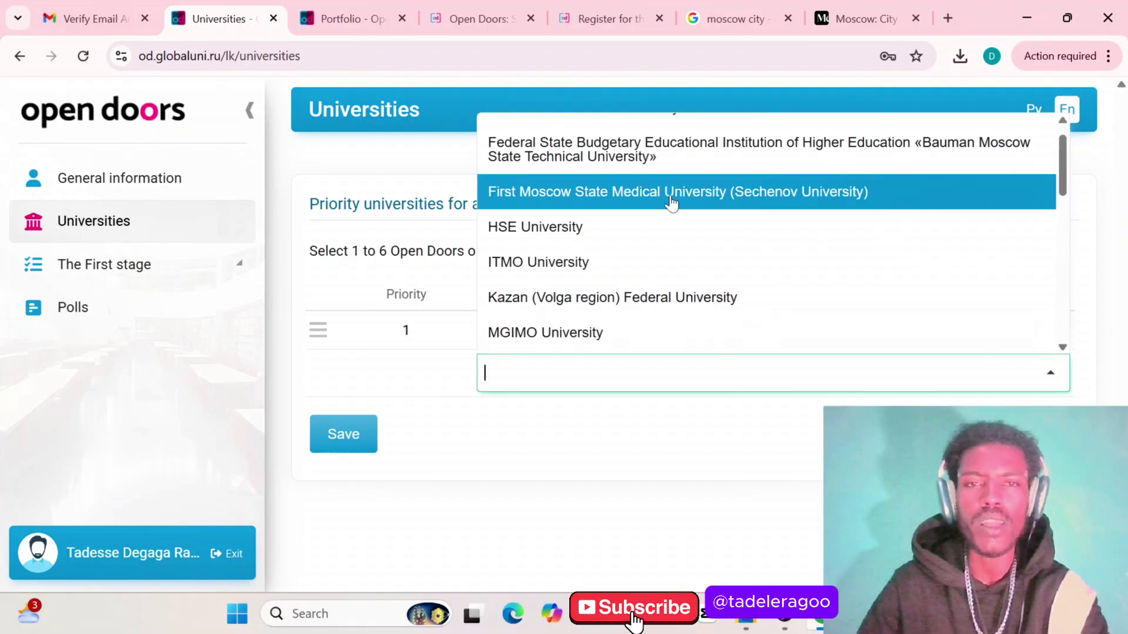
pyautogui.click(650, 232)
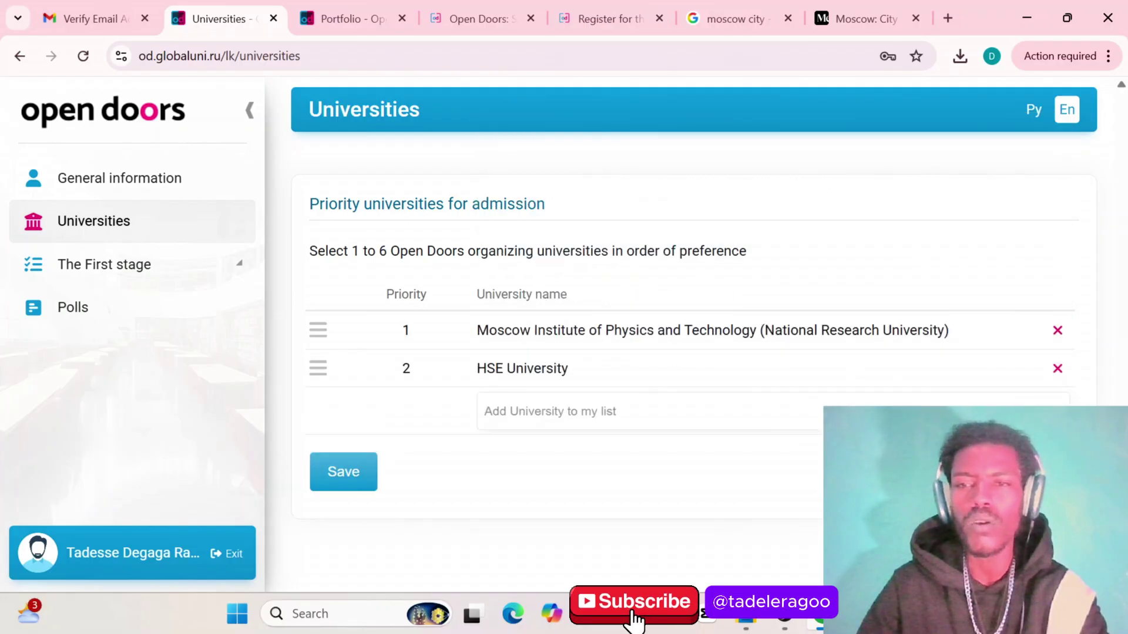
pyautogui.click(852, 414)
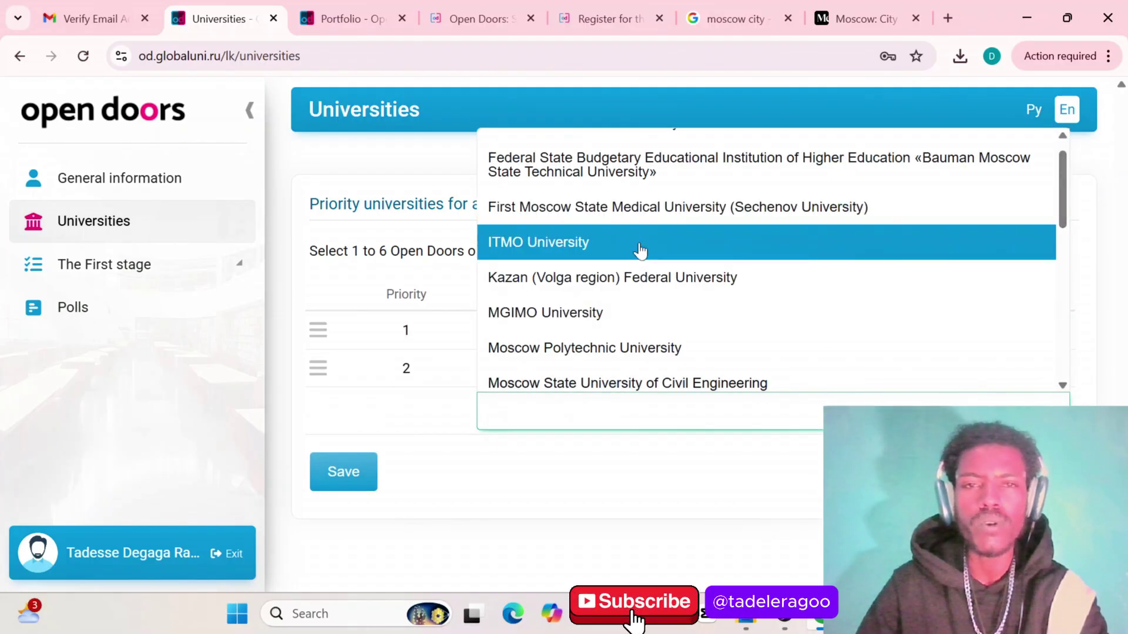
pyautogui.click(636, 344)
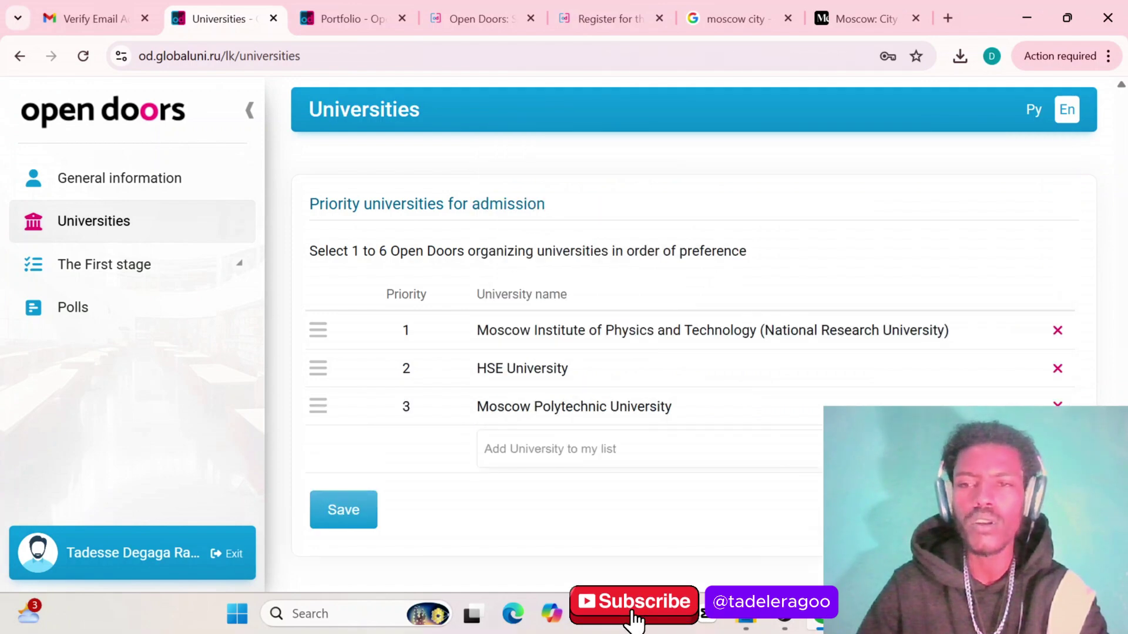
# Add Peter the Great St. Petersburg Polytechnic, LETI and Kazan (Volga region) Federal as priorities 4–6
pyautogui.click(763, 448)
pyautogui.scroll(-3, 717, 289)
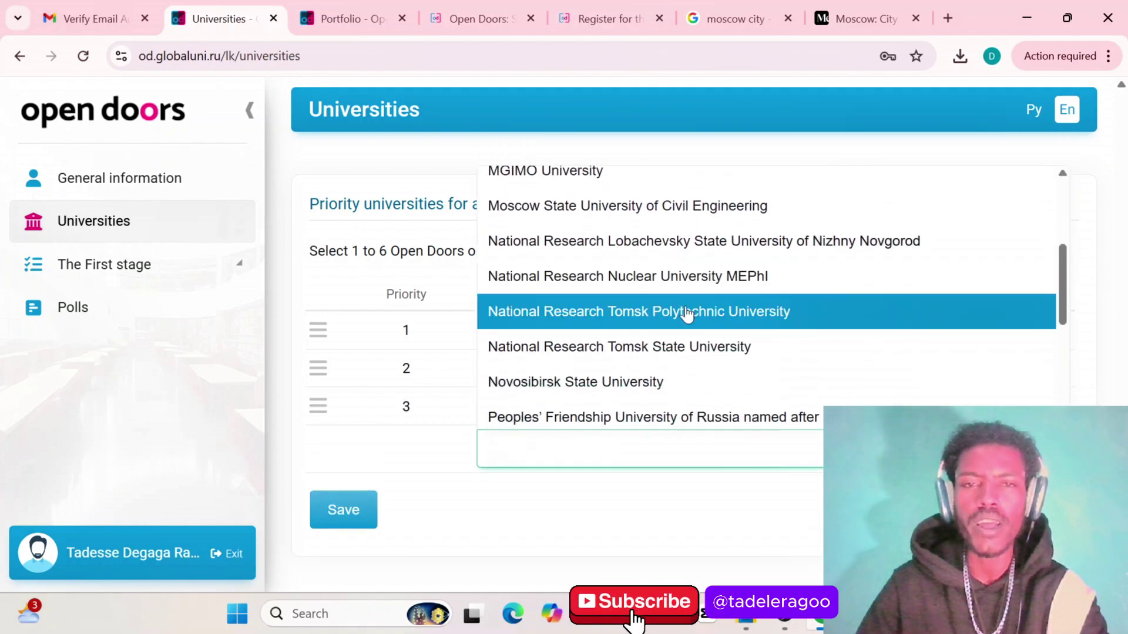
pyautogui.scroll(-3, 674, 360)
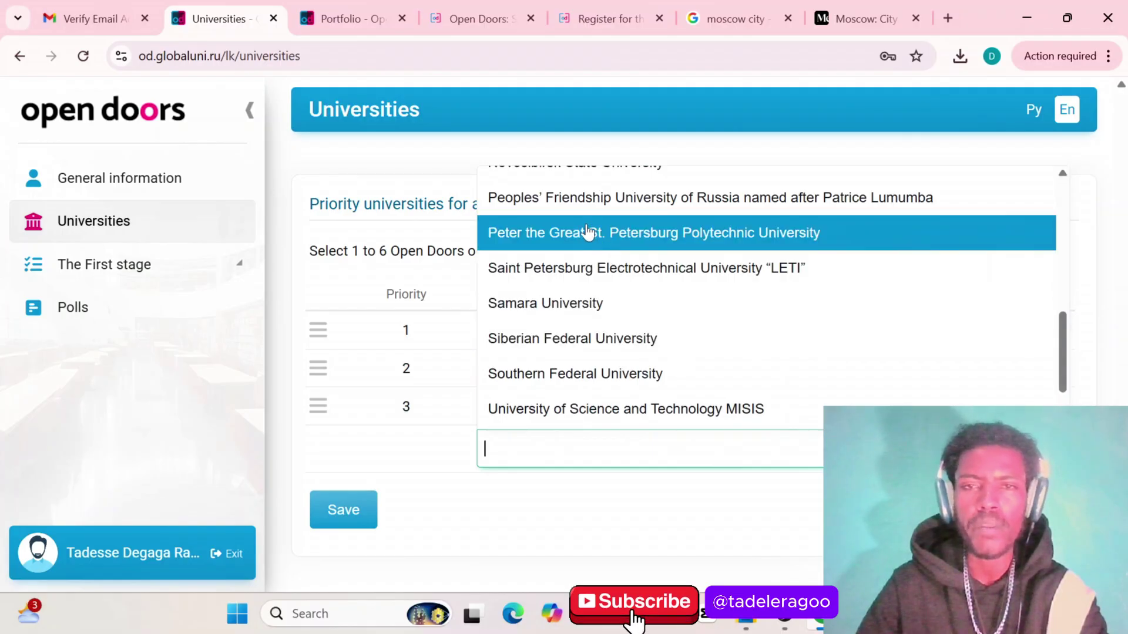
pyautogui.click(587, 232)
pyautogui.scroll(-1, 763, 372)
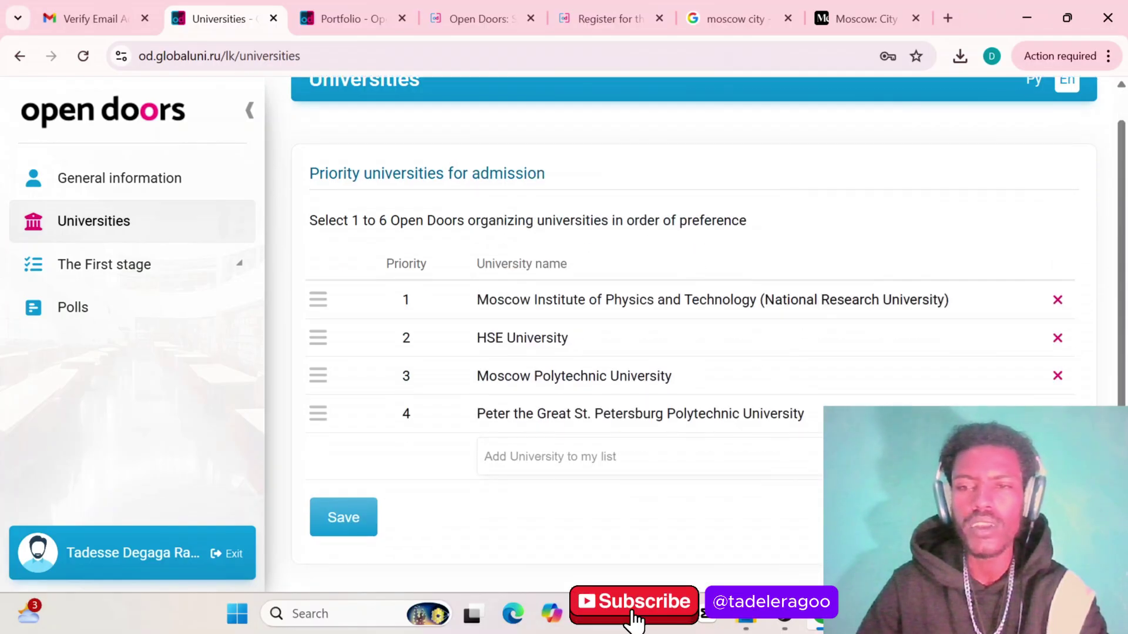
pyautogui.click(588, 457)
pyautogui.scroll(-1, 713, 312)
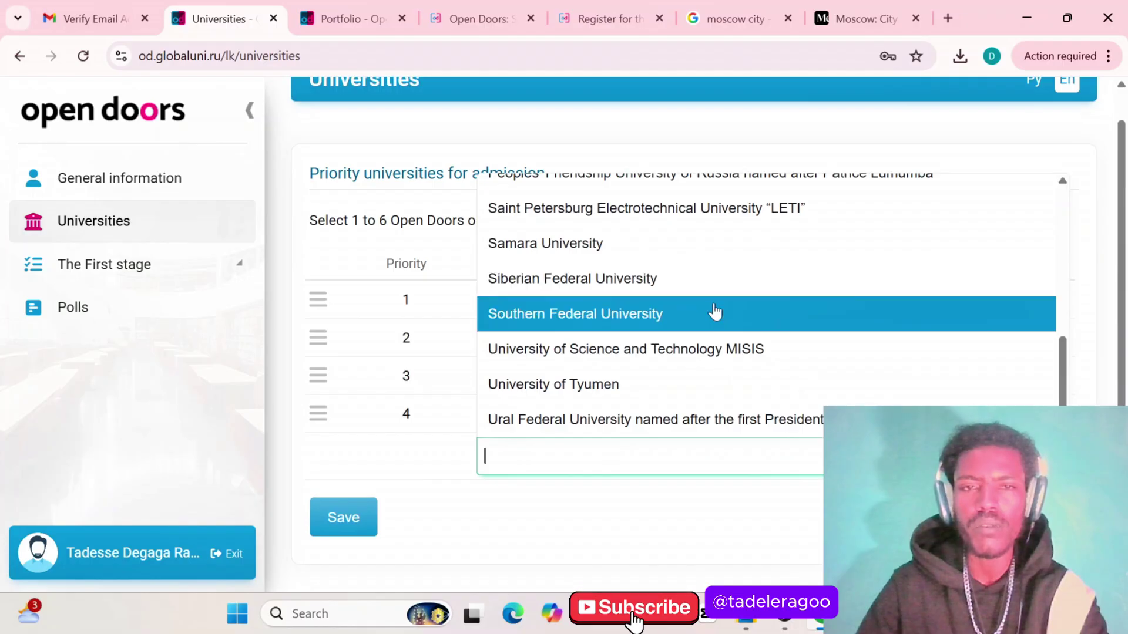
pyautogui.scroll(3, 708, 347)
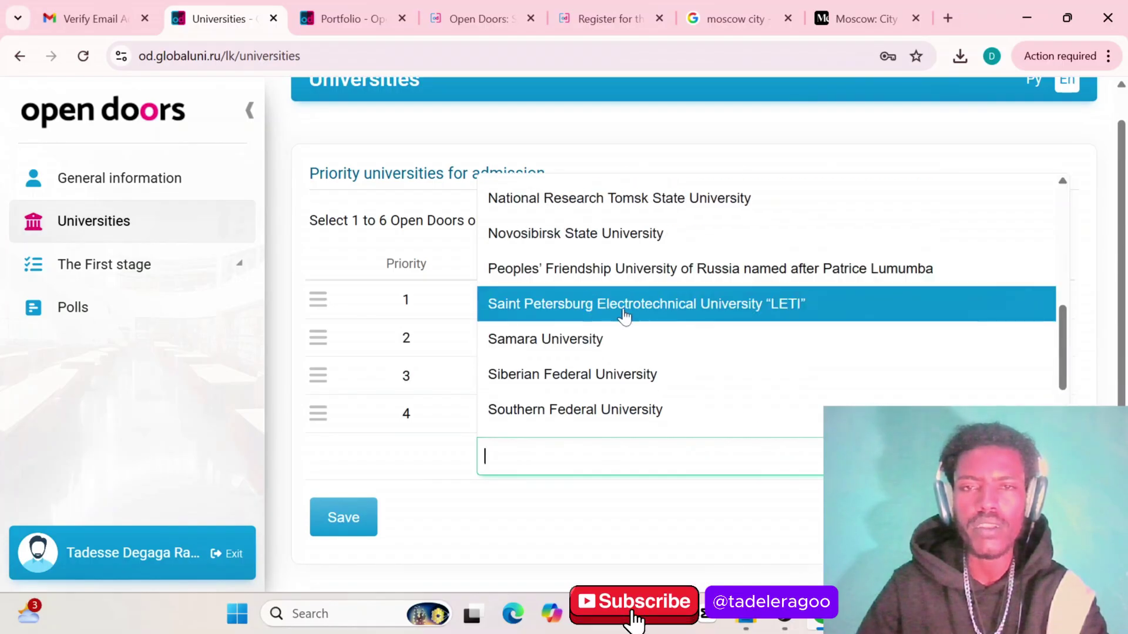
pyautogui.click(624, 317)
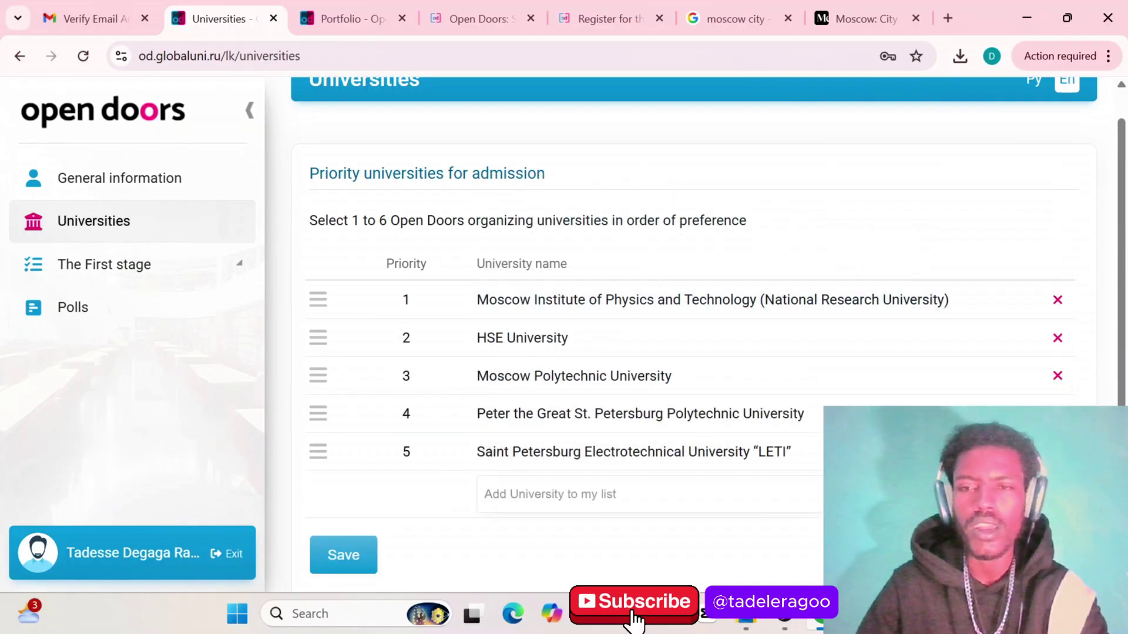
pyautogui.click(587, 494)
pyautogui.scroll(-1, 705, 390)
pyautogui.scroll(1, 705, 390)
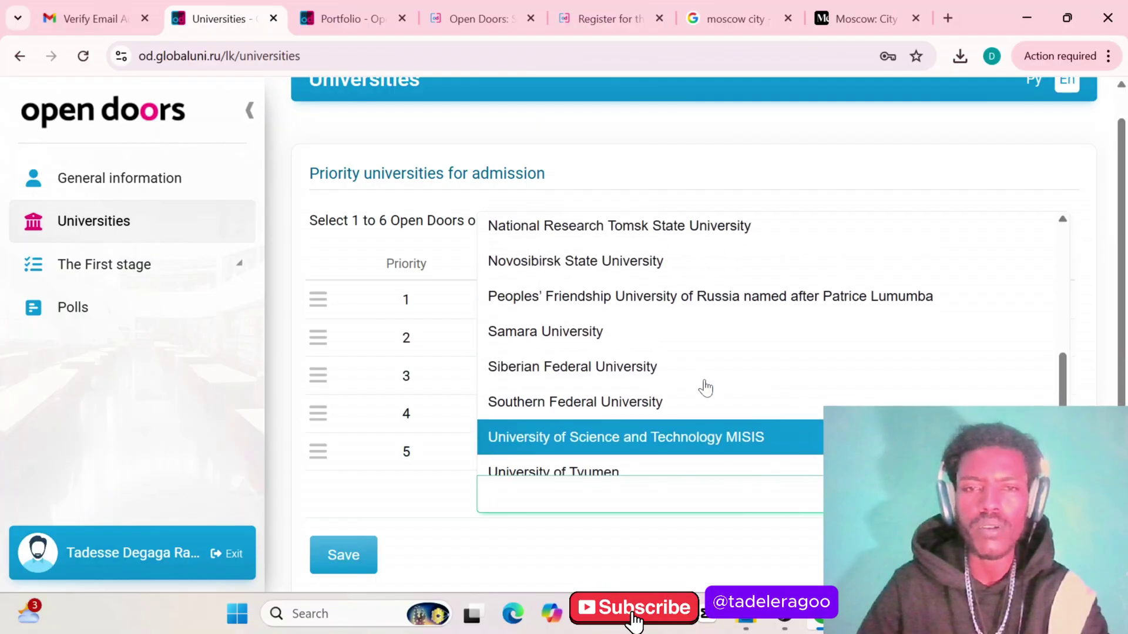
pyautogui.scroll(5, 706, 388)
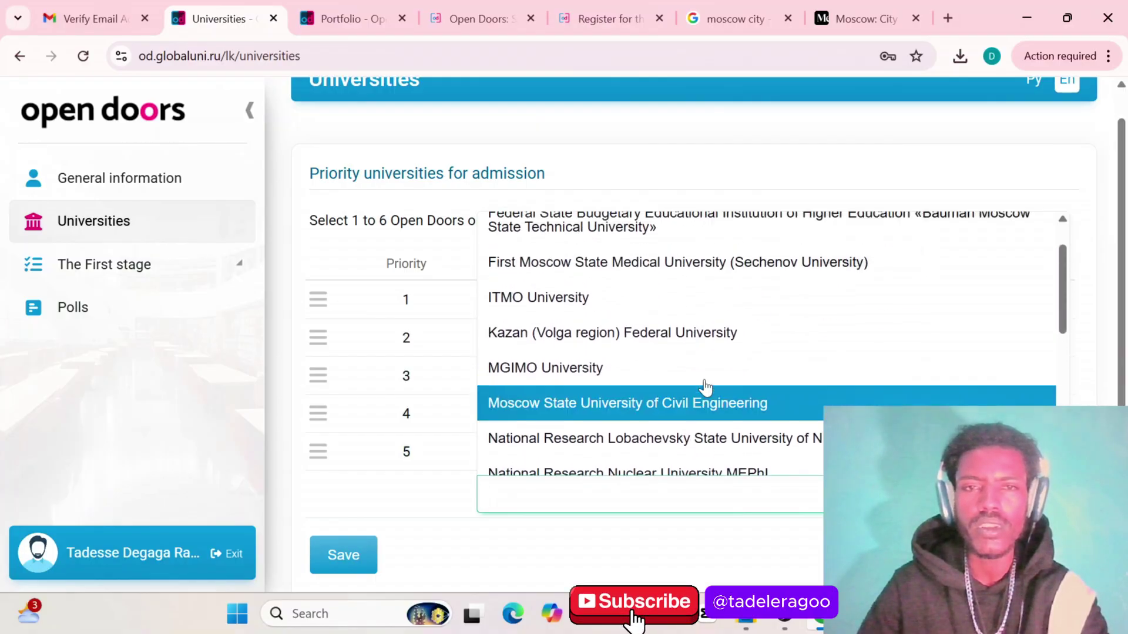
pyautogui.scroll(1, 706, 388)
pyautogui.click(630, 383)
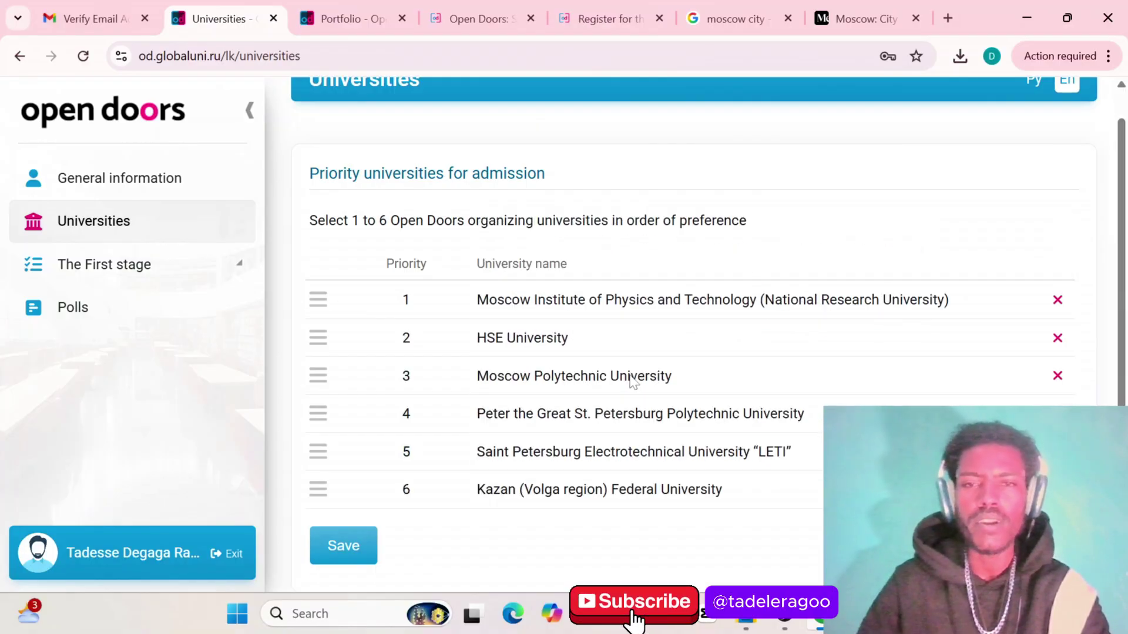
# Save the MIPT-to-Kazan six-university priority list twice, dismissing each confirmation alert
pyautogui.scroll(-1, 575, 437)
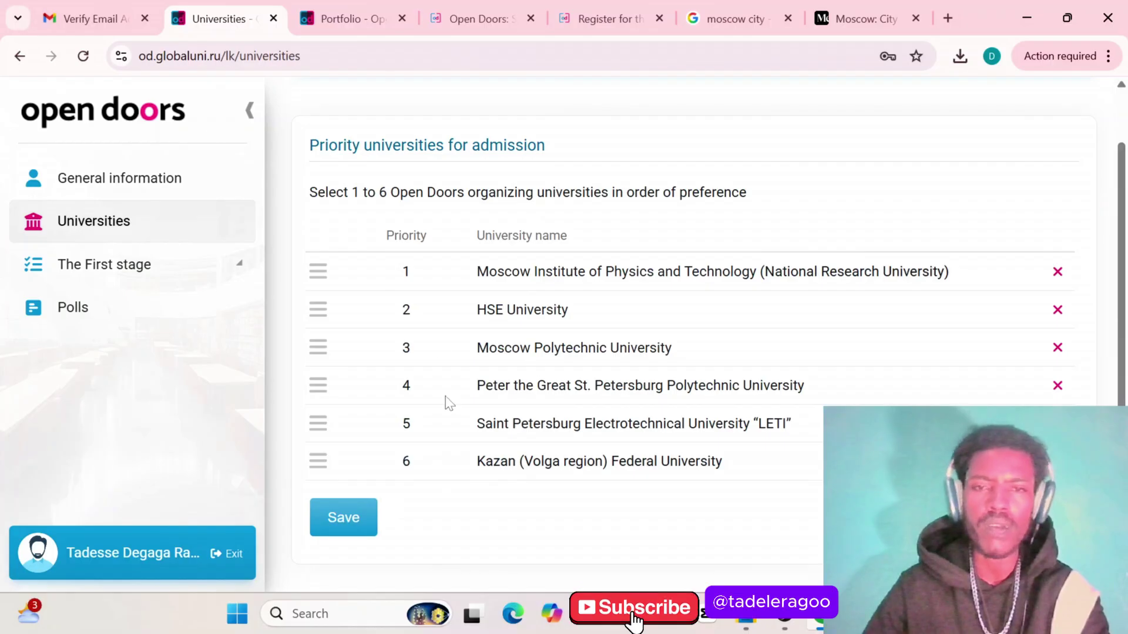
pyautogui.click(351, 520)
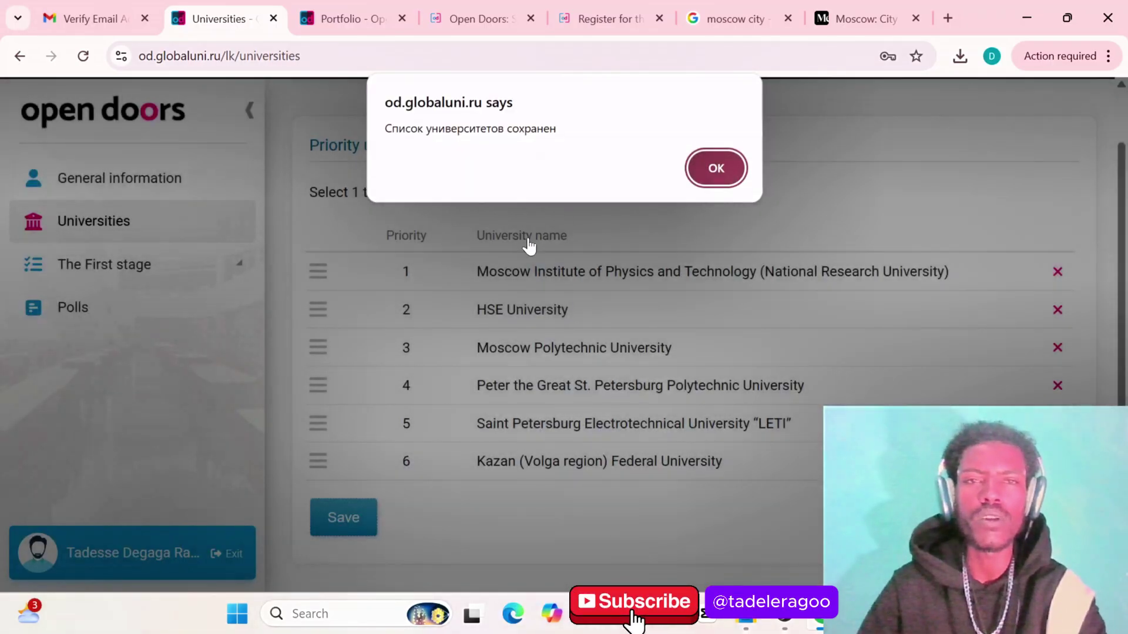
pyautogui.click(713, 169)
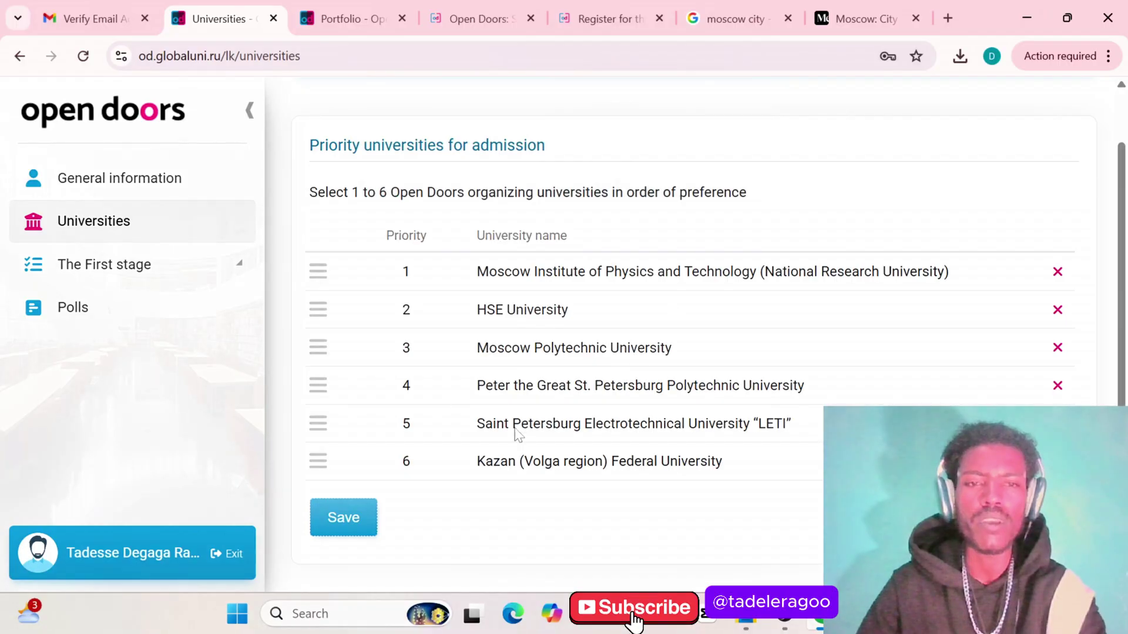
pyautogui.click(345, 519)
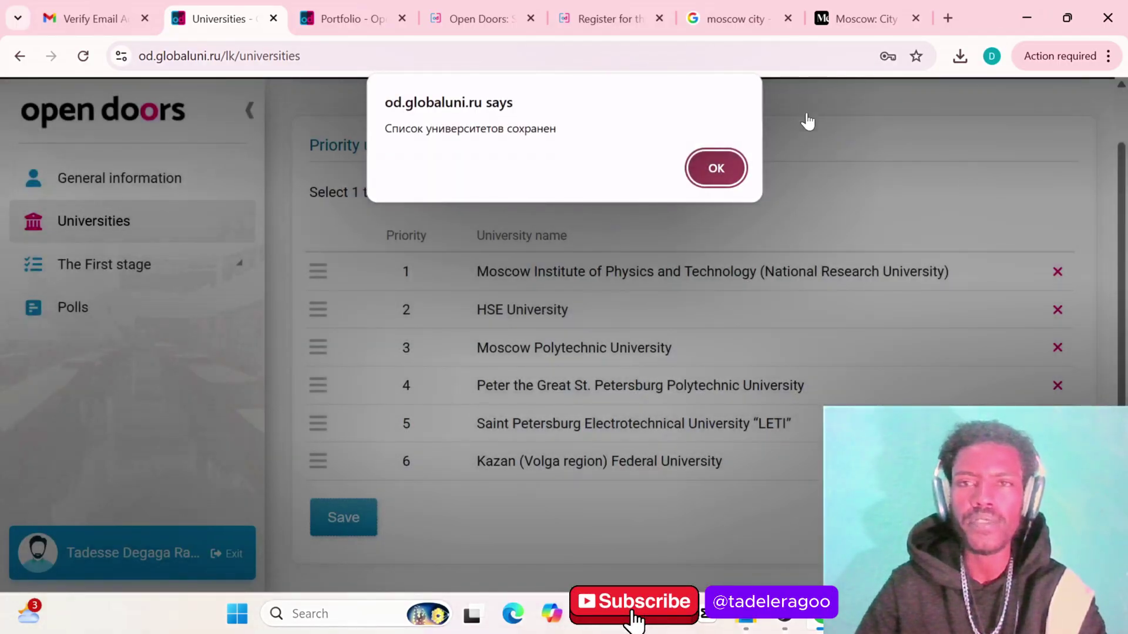
pyautogui.click(717, 168)
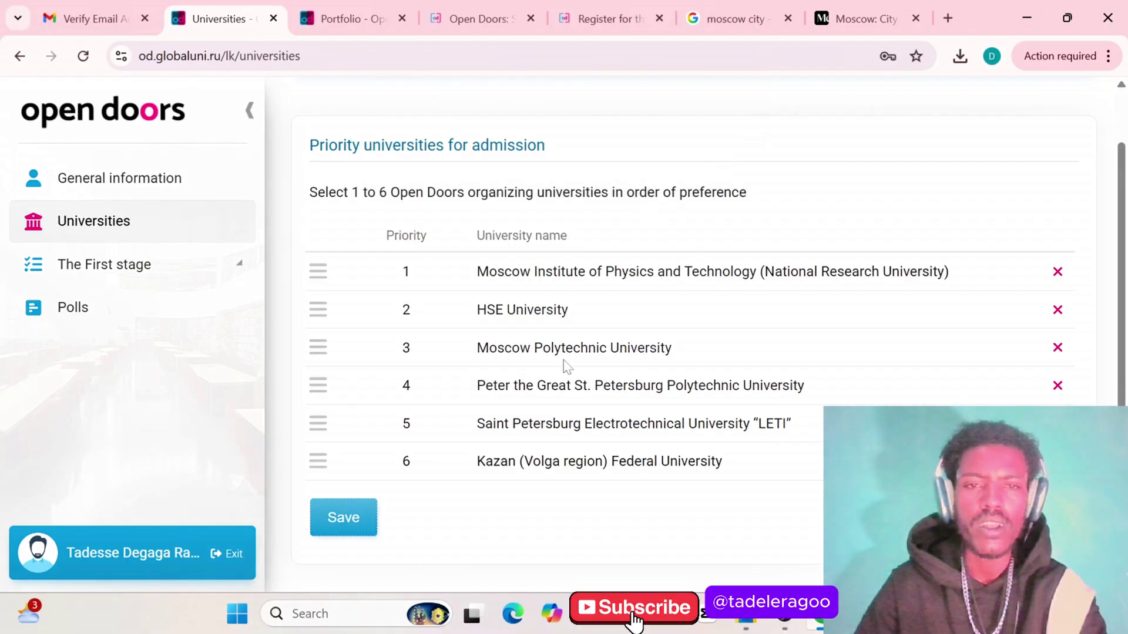
pyautogui.scroll(1, 557, 430)
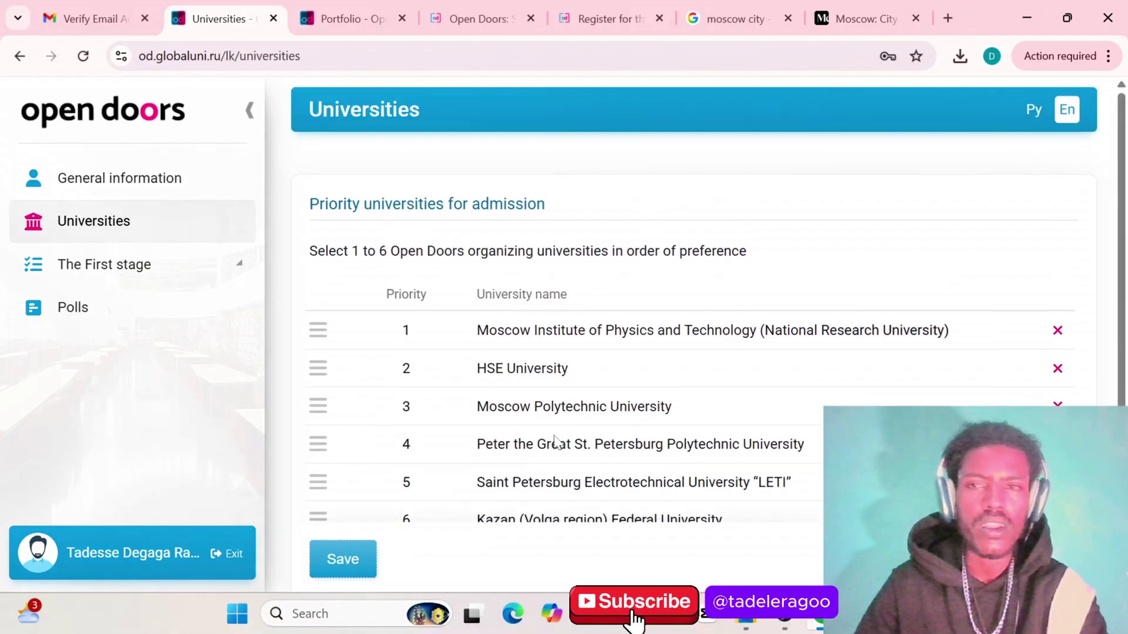
pyautogui.scroll(-1, 557, 442)
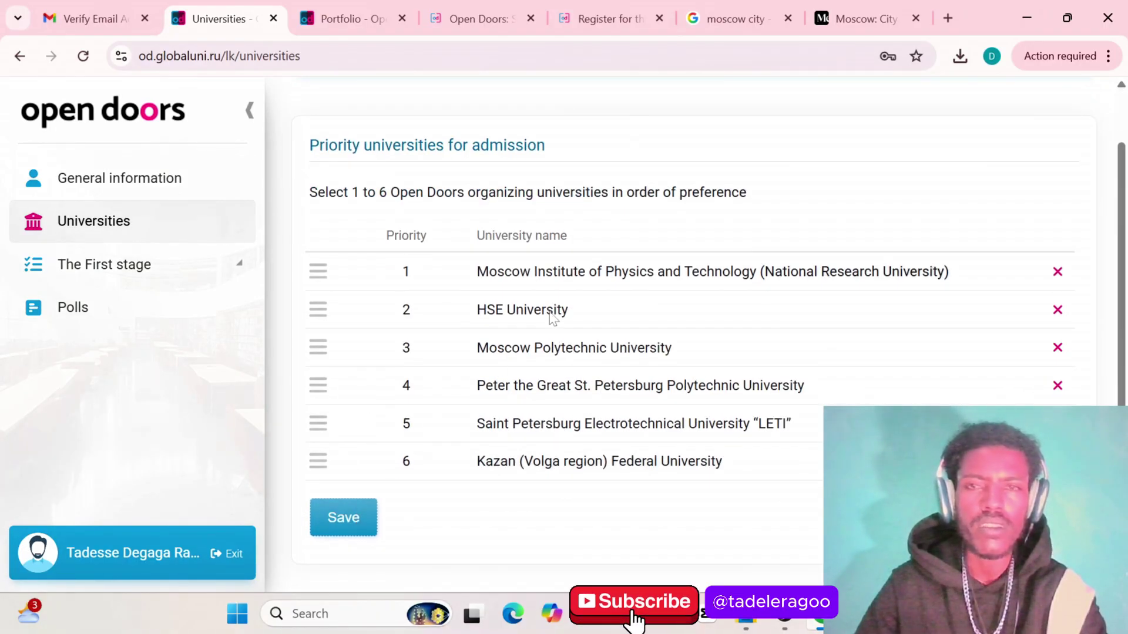
pyautogui.scroll(1, 623, 184)
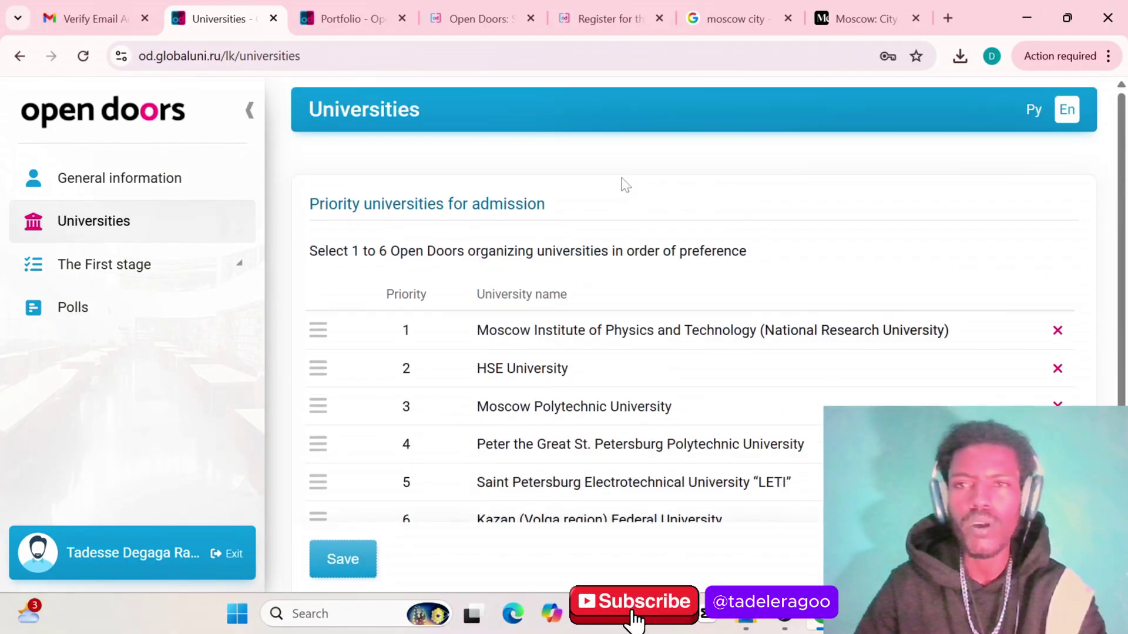
# Translate the Open Doors page into English with Chrome's Translate option
pyautogui.click(1108, 56)
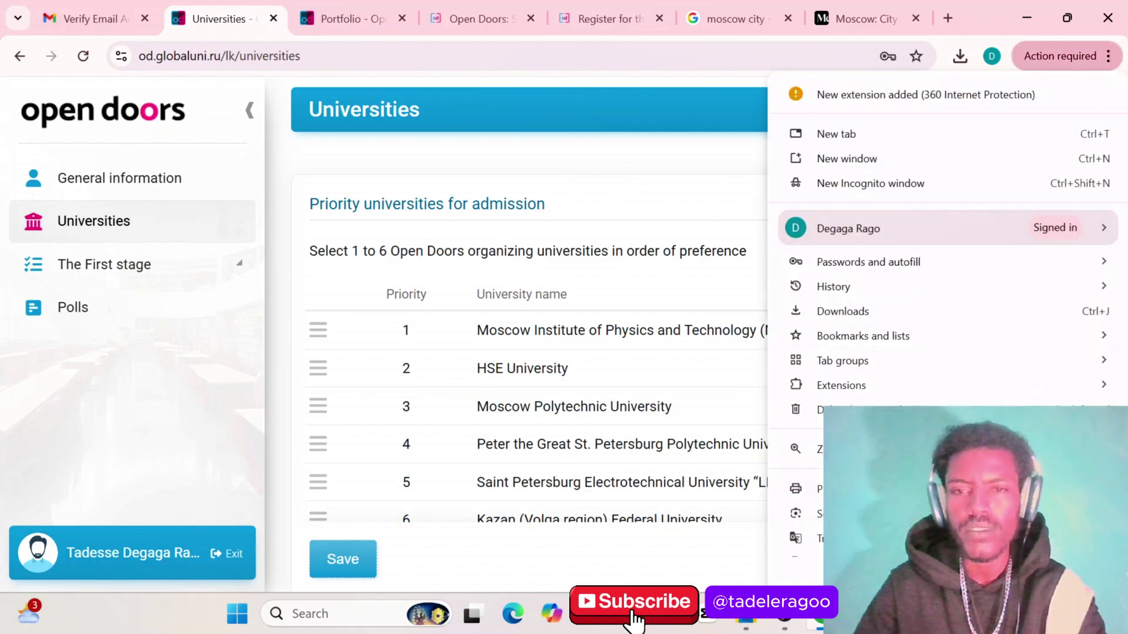
pyautogui.click(816, 537)
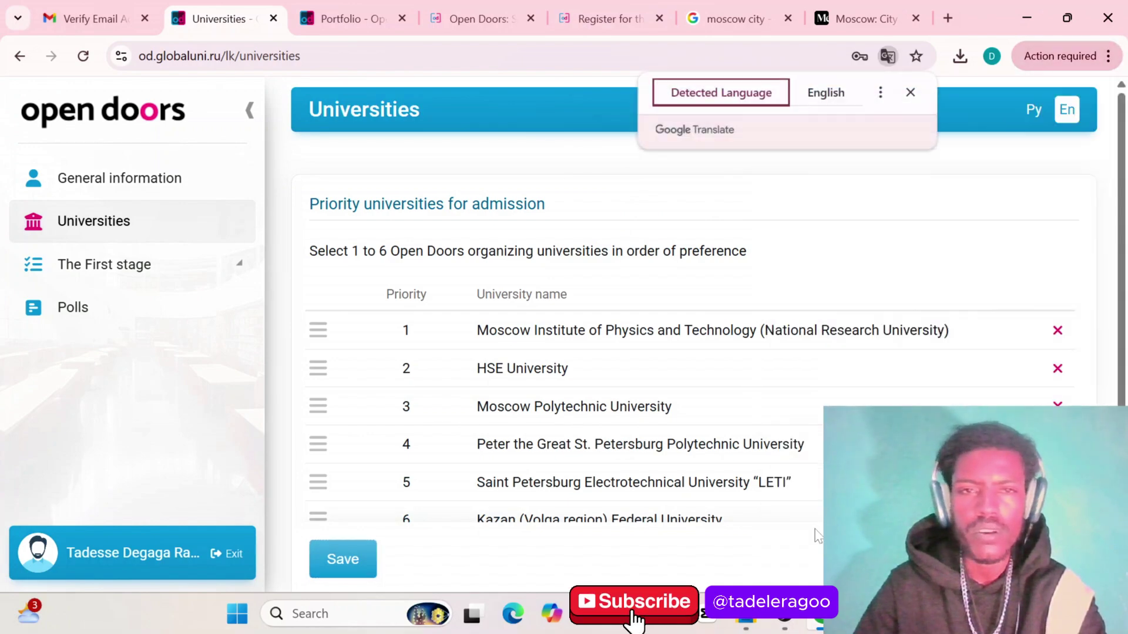
pyautogui.click(812, 96)
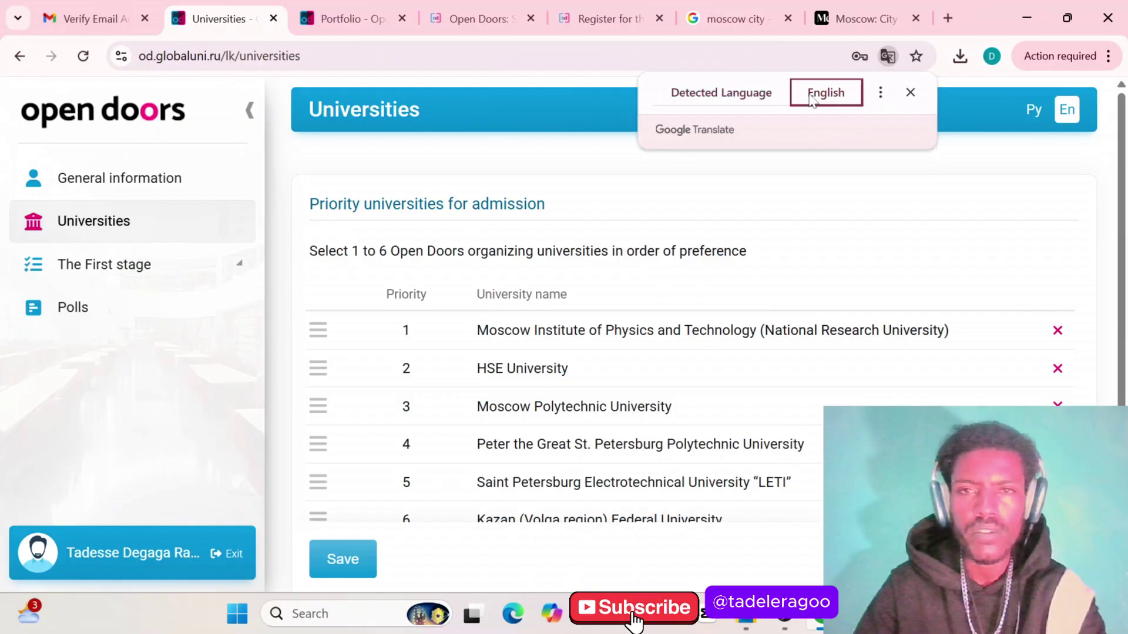
# Save the university list again and expand The First stage in the sidebar
pyautogui.click(343, 563)
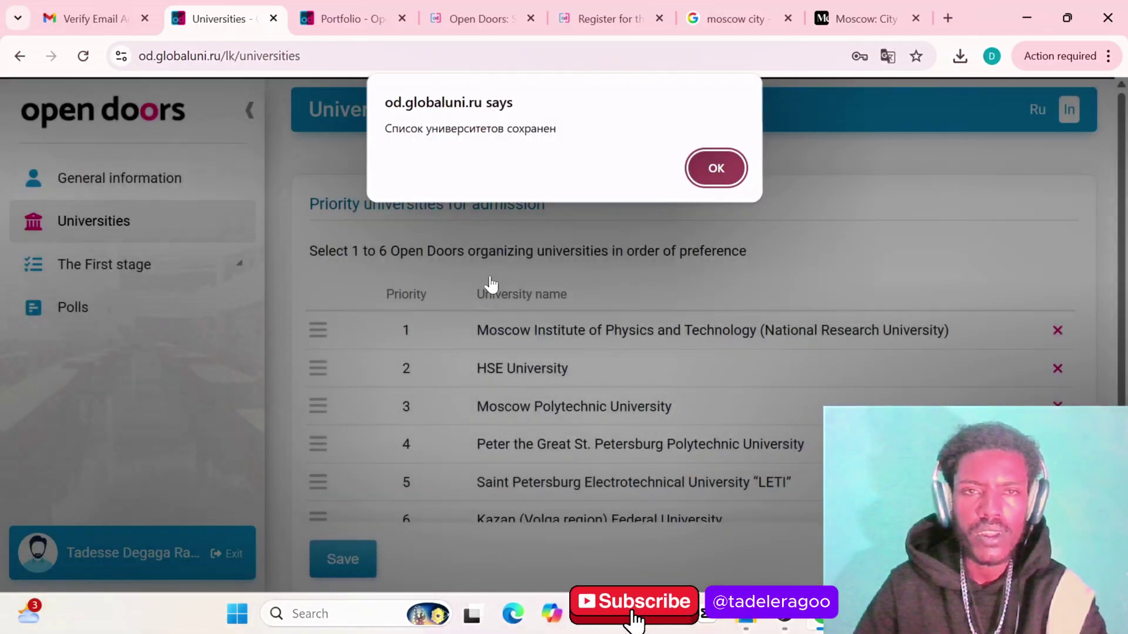
pyautogui.click(708, 183)
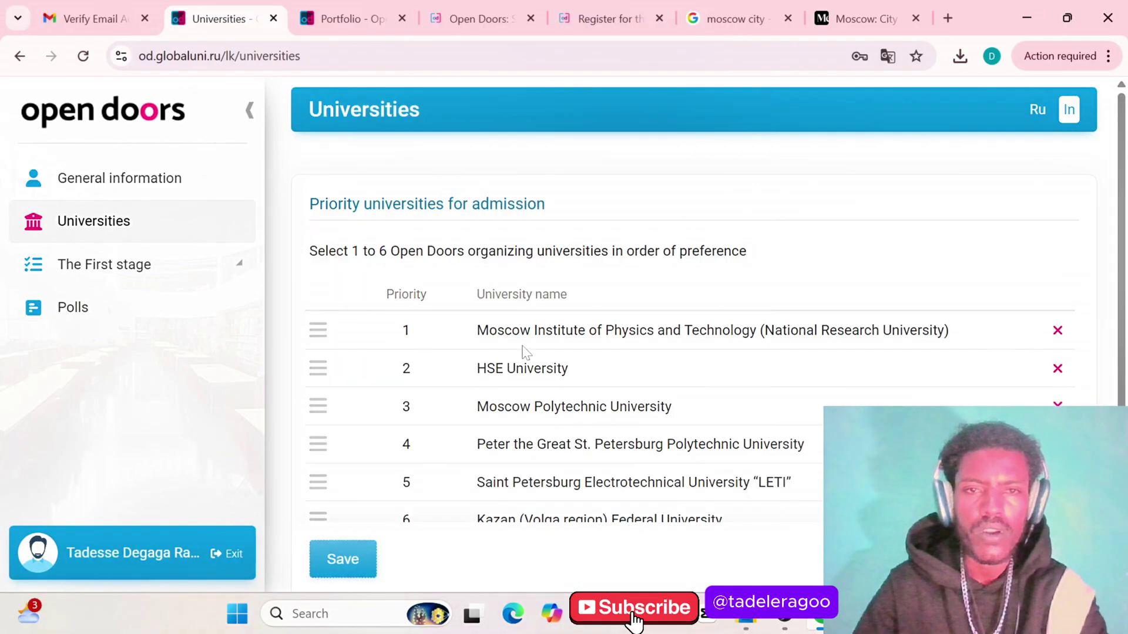
pyautogui.scroll(-1, 517, 358)
pyautogui.scroll(1, 588, 398)
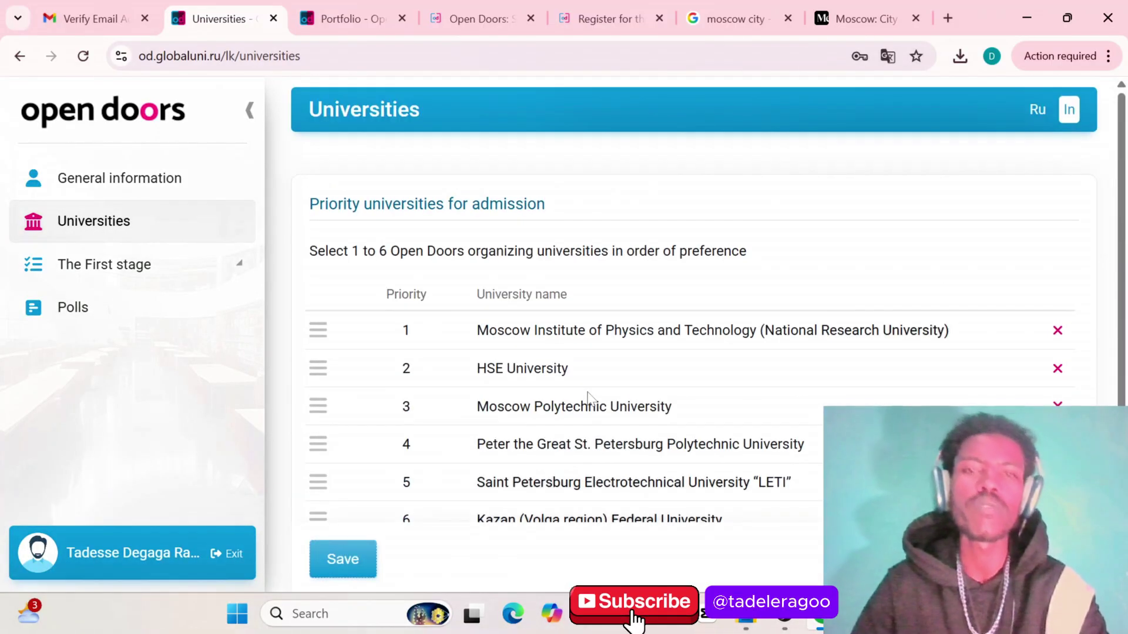
pyautogui.scroll(-1, 587, 399)
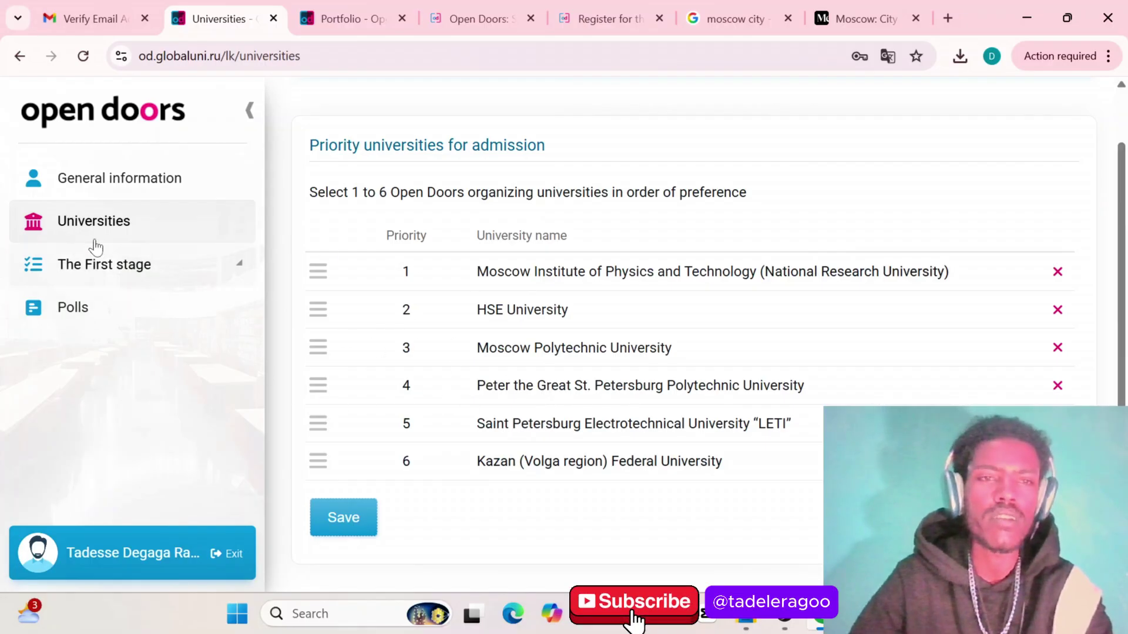
pyautogui.click(105, 274)
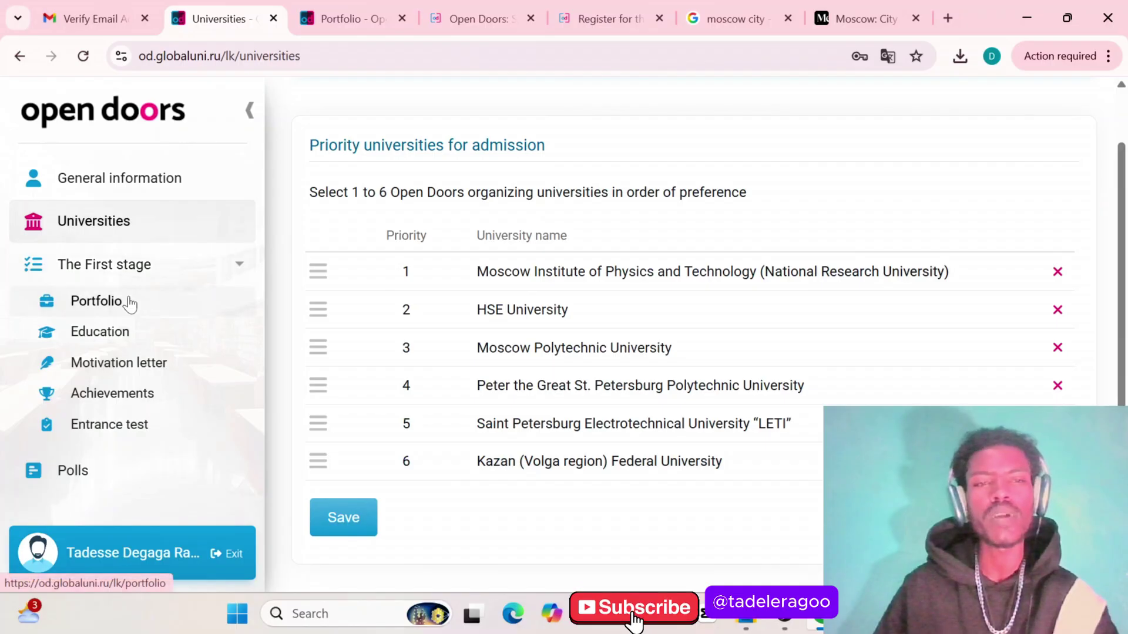
# Look over the Portfolio page under The First stage, then go to Polls
pyautogui.click(128, 302)
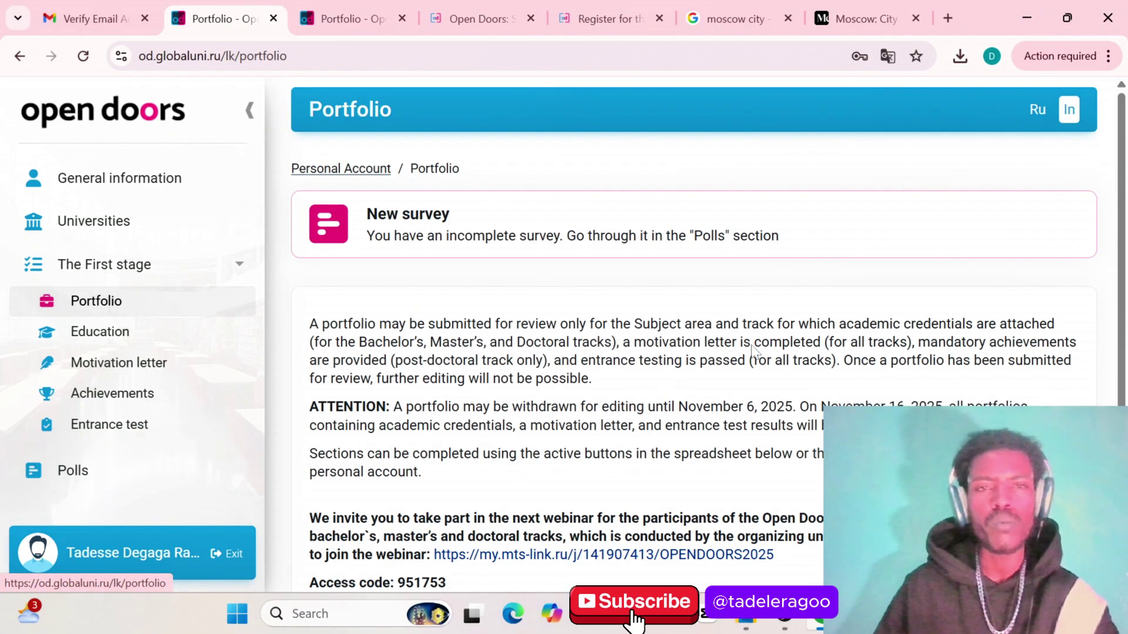
pyautogui.scroll(-5, 714, 411)
pyautogui.scroll(5, 714, 410)
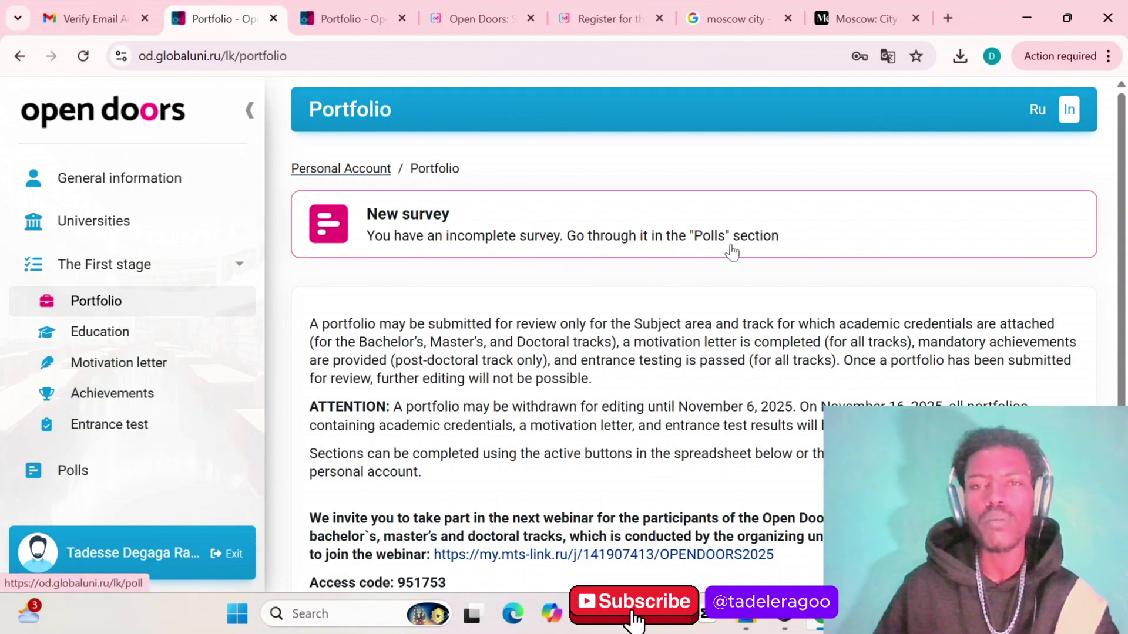
pyautogui.scroll(-2, 269, 439)
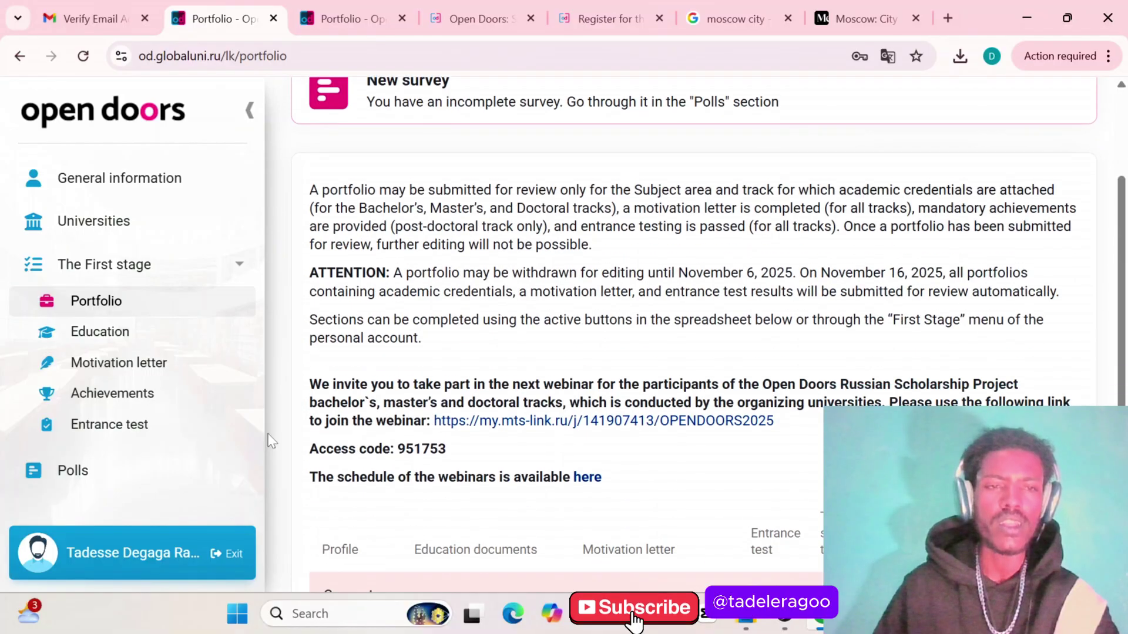
pyautogui.click(70, 476)
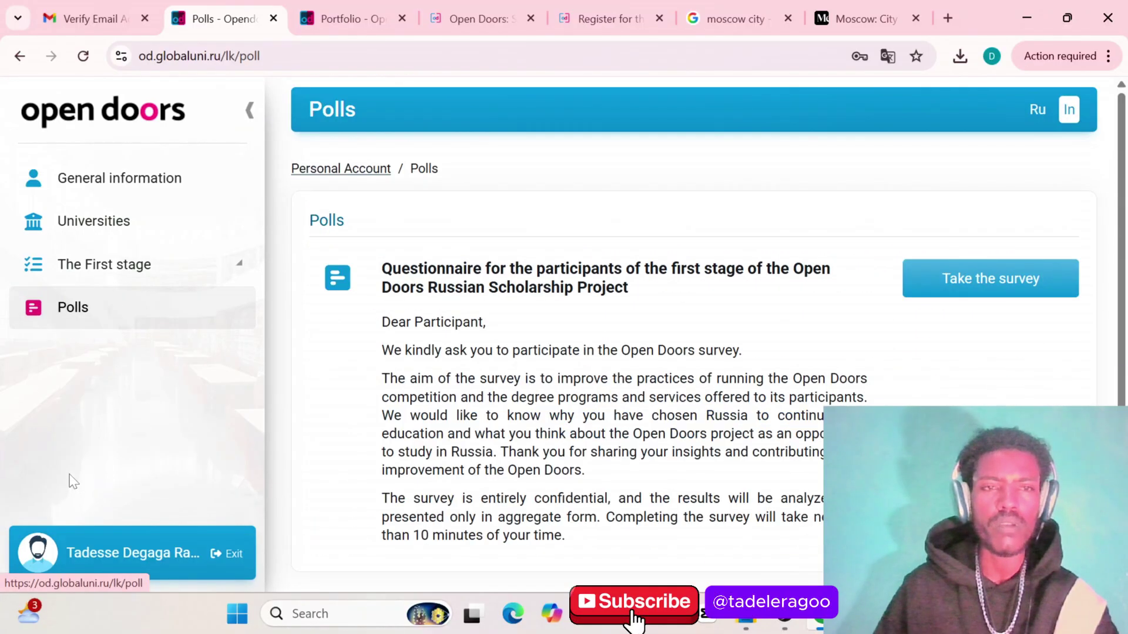
pyautogui.scroll(-1, 615, 373)
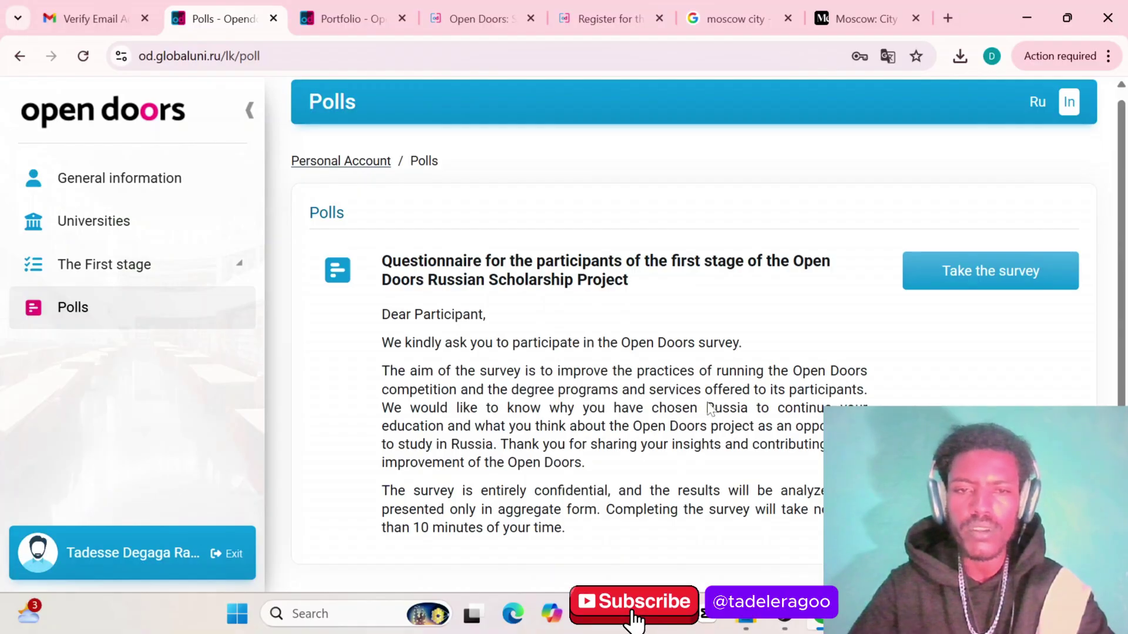
# Start the questionnaire and answer question 1: only tuition-free programs were considered
pyautogui.click(961, 276)
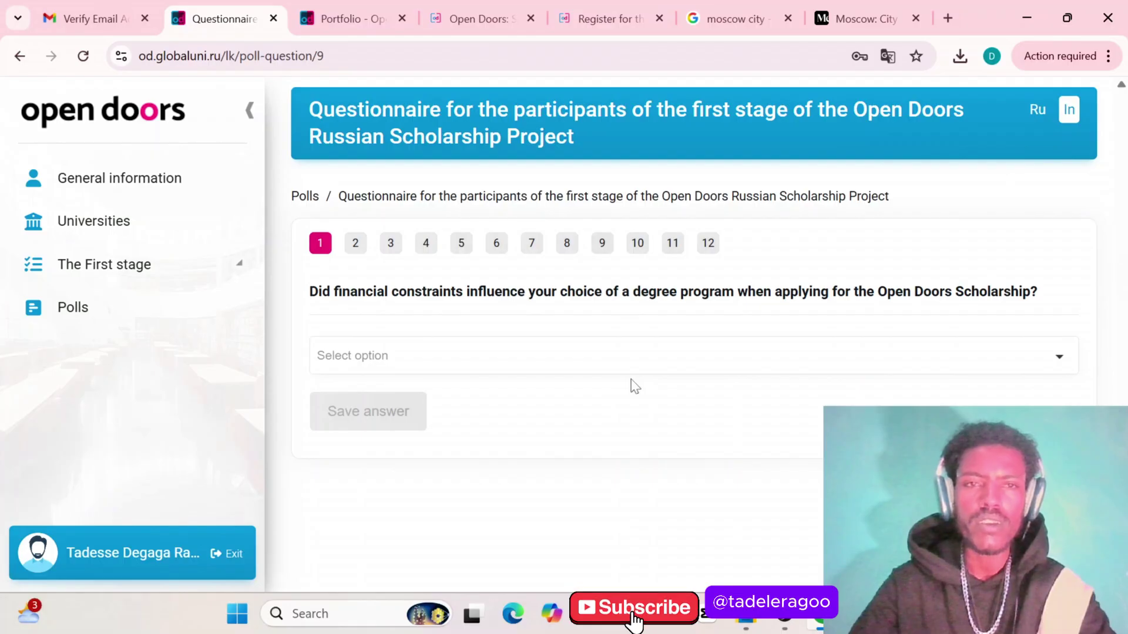
pyautogui.click(526, 348)
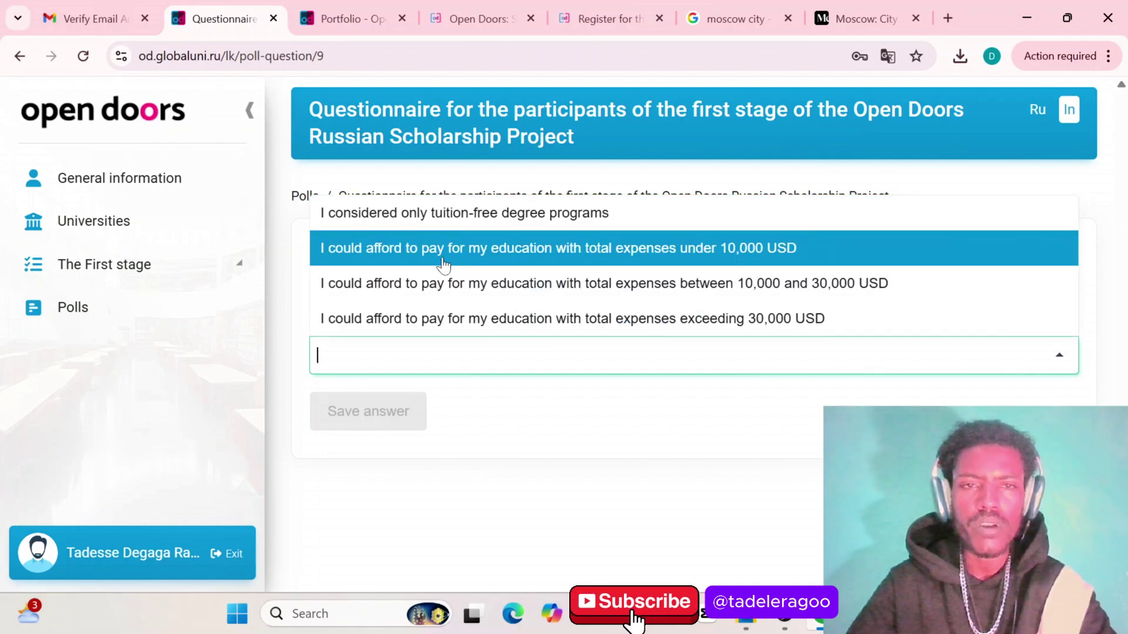
pyautogui.click(399, 214)
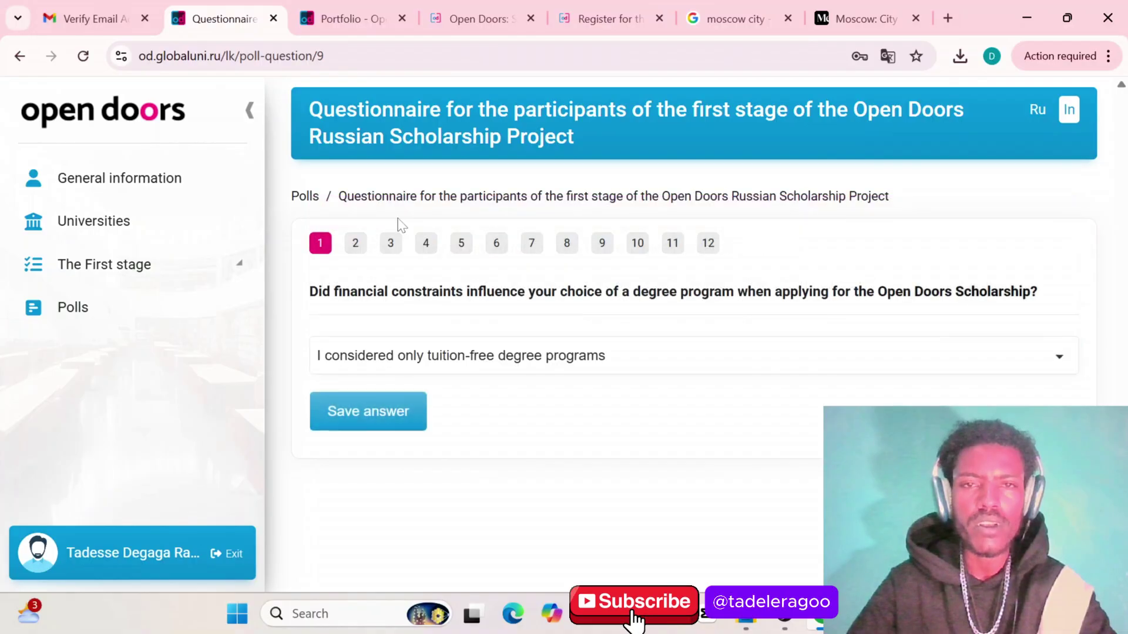
pyautogui.click(360, 410)
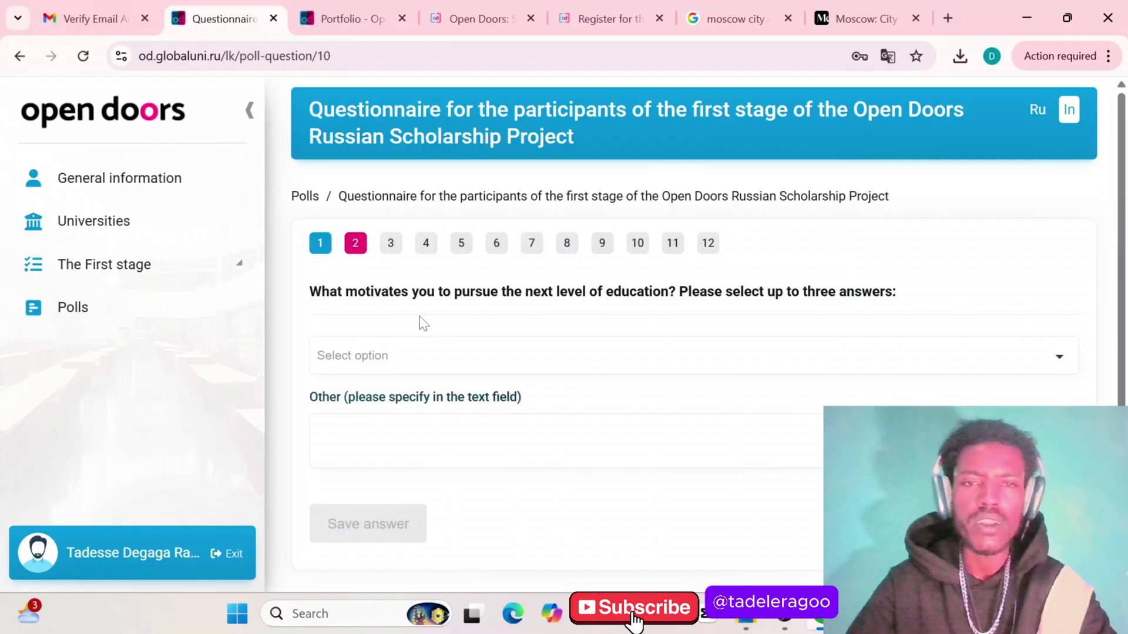
# Answer question 2 with Career advancement opportunities as the motivation
pyautogui.click(452, 365)
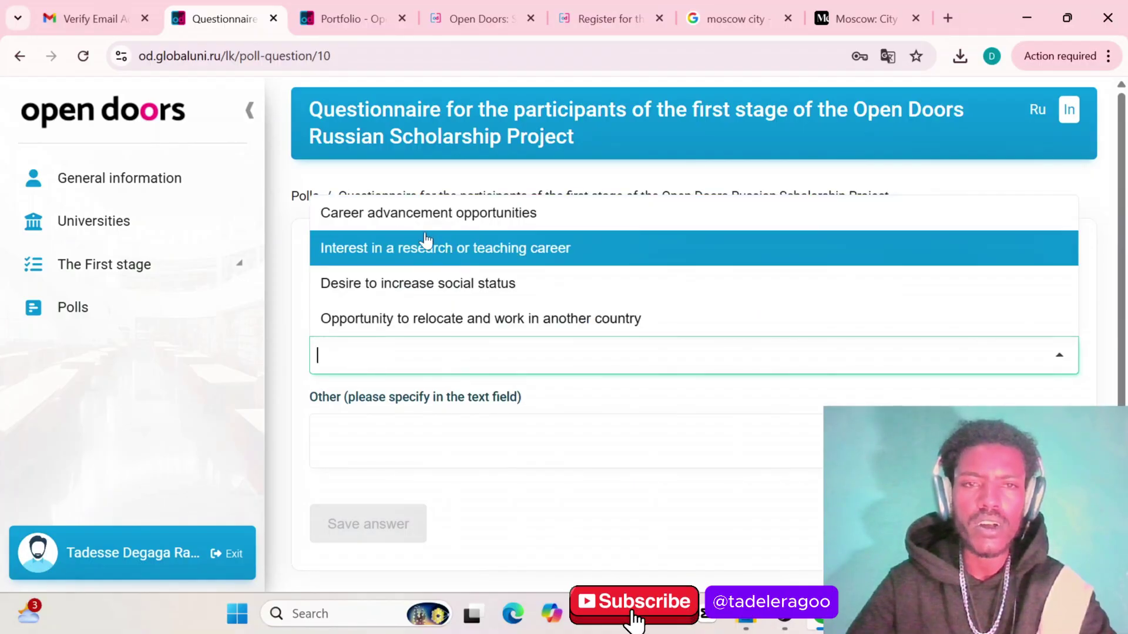
pyautogui.scroll(-1, 466, 290)
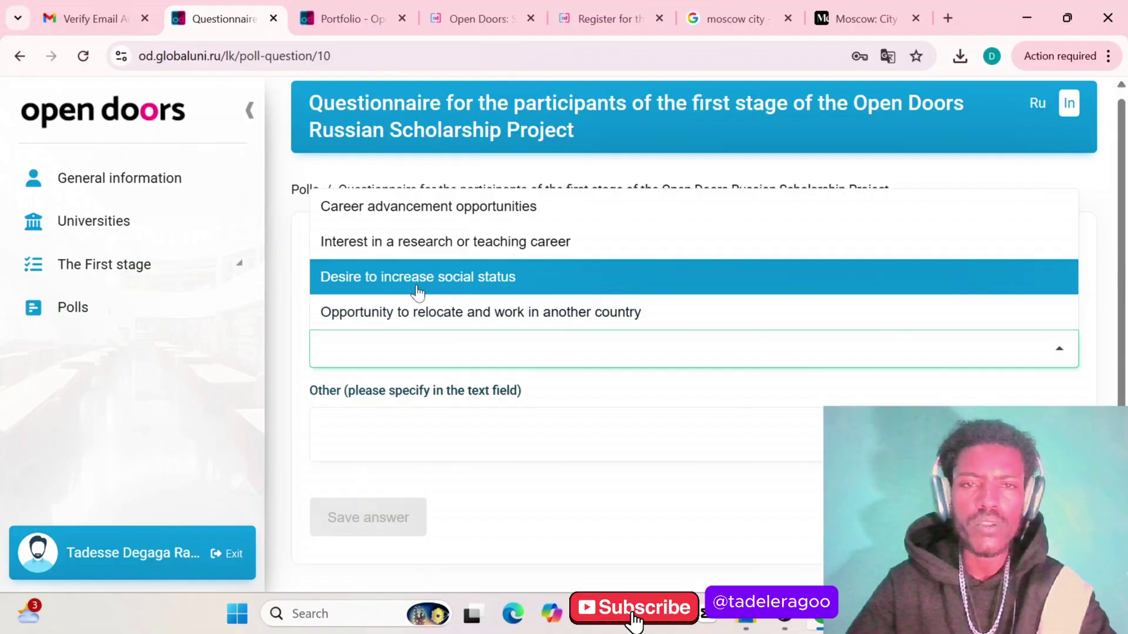
pyautogui.click(401, 218)
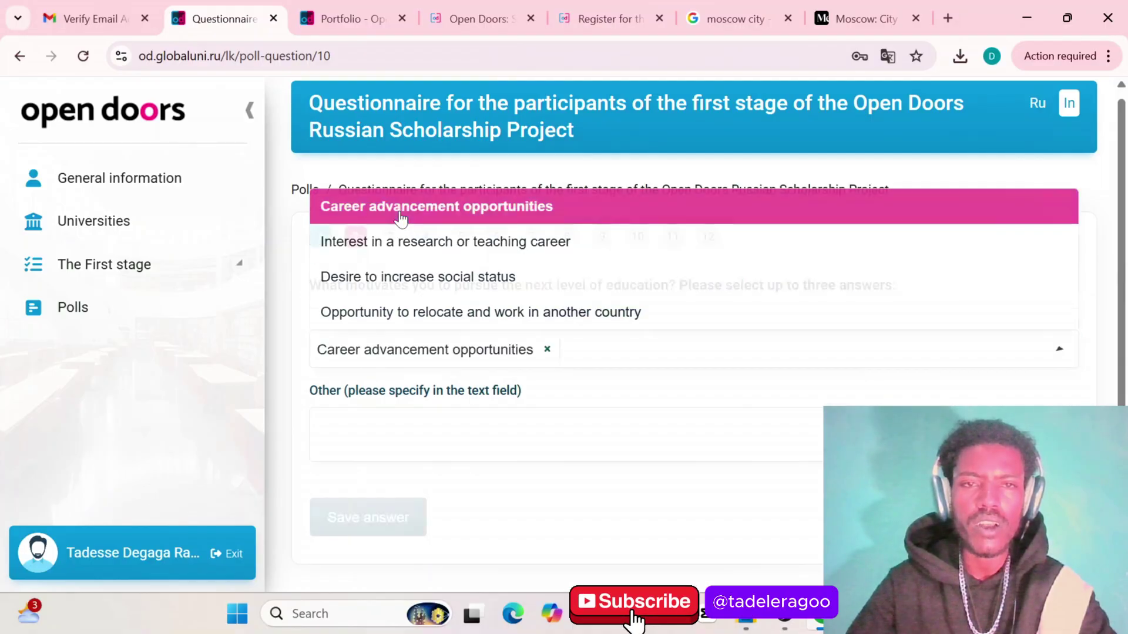
pyautogui.click(493, 349)
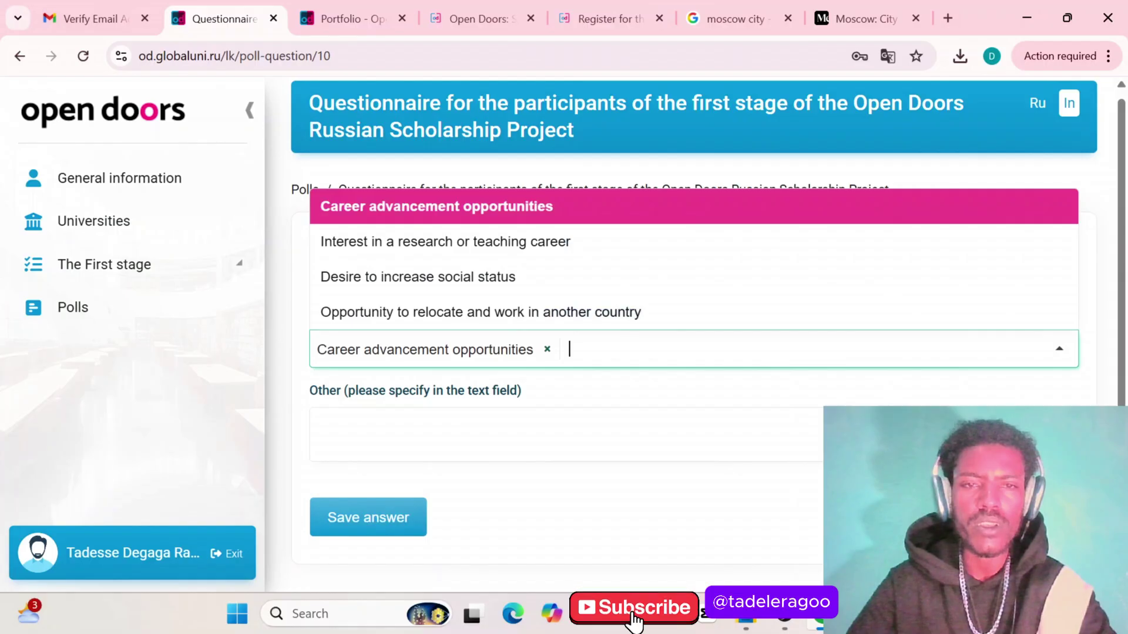
pyautogui.press('Tab')
pyautogui.click(384, 520)
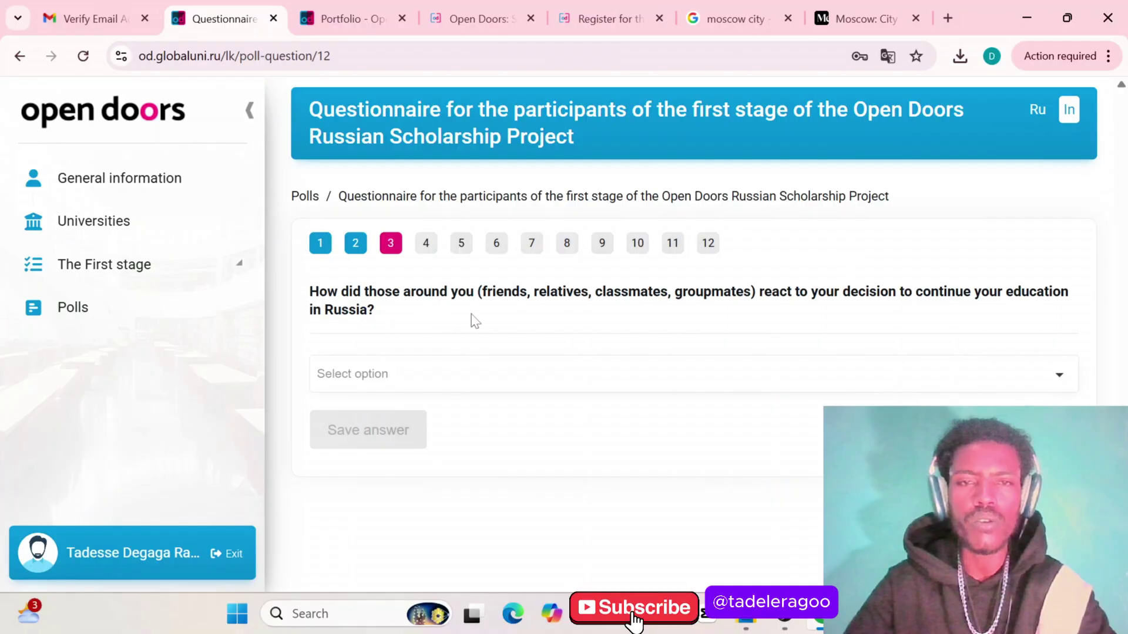
# Answer question 3 with 'Positive, they supported me'
pyautogui.click(355, 386)
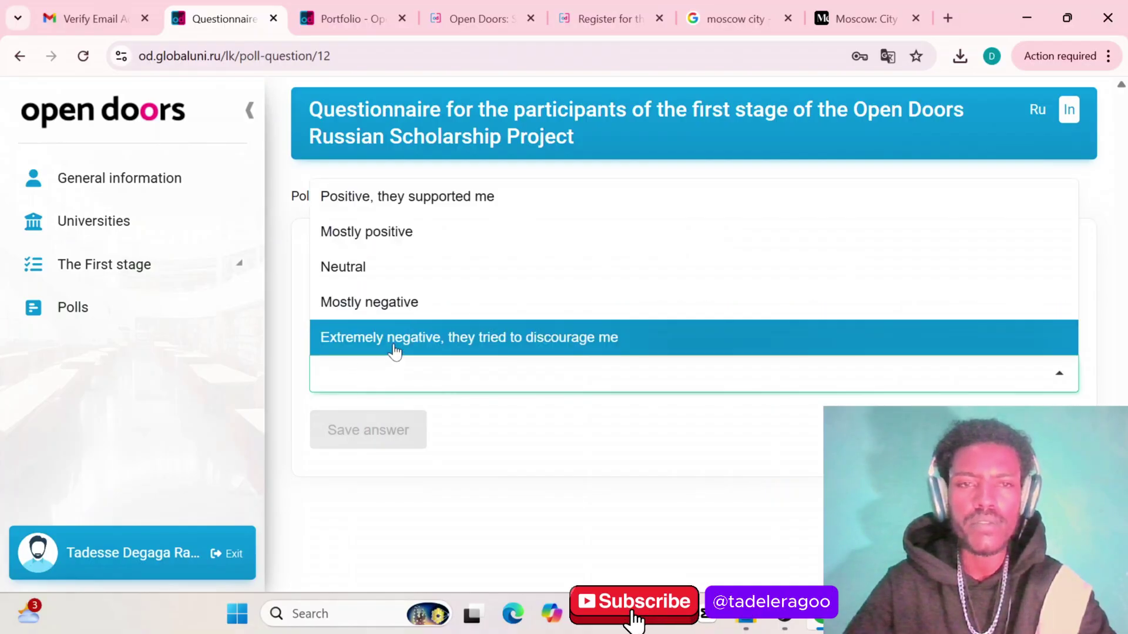
pyautogui.click(372, 205)
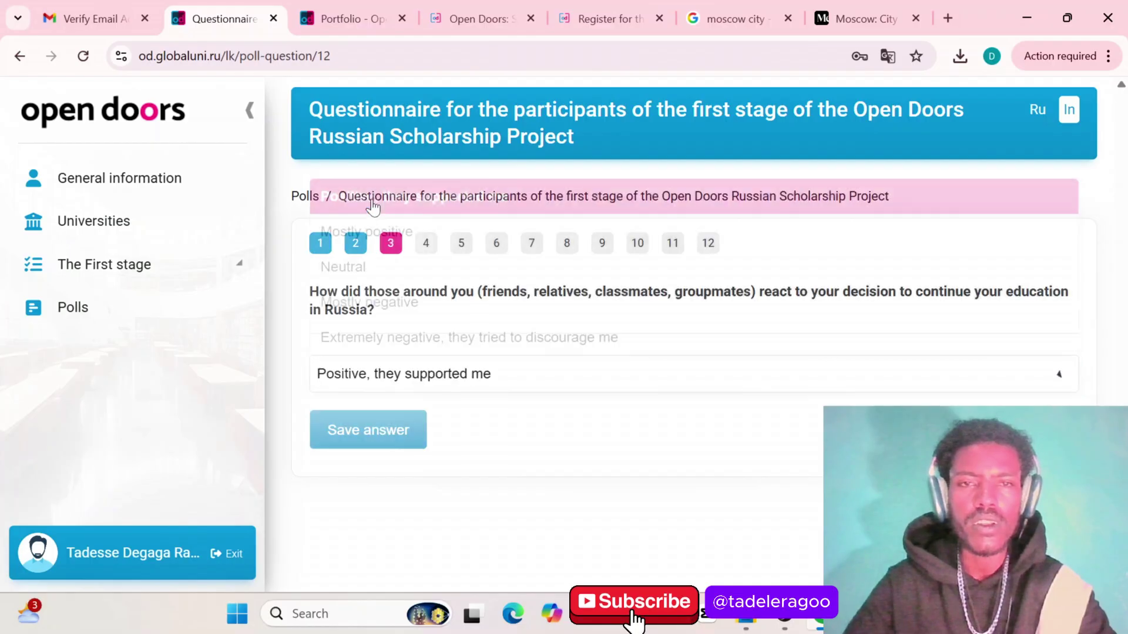
pyautogui.click(357, 442)
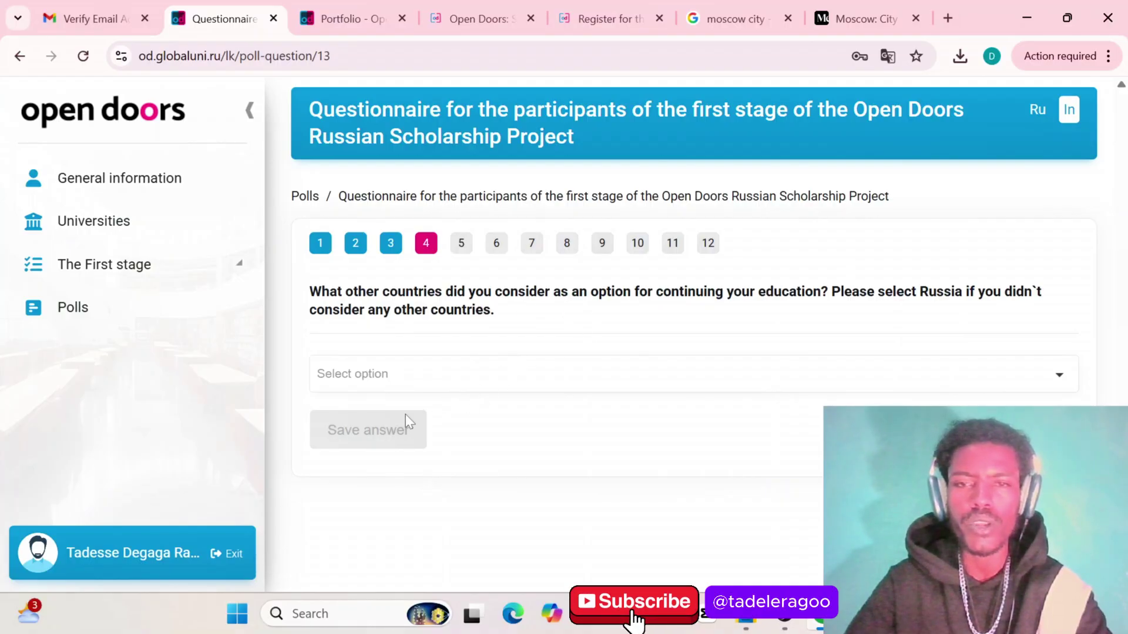
# Answer question 4 with Russia as the only country considered
pyautogui.click(342, 380)
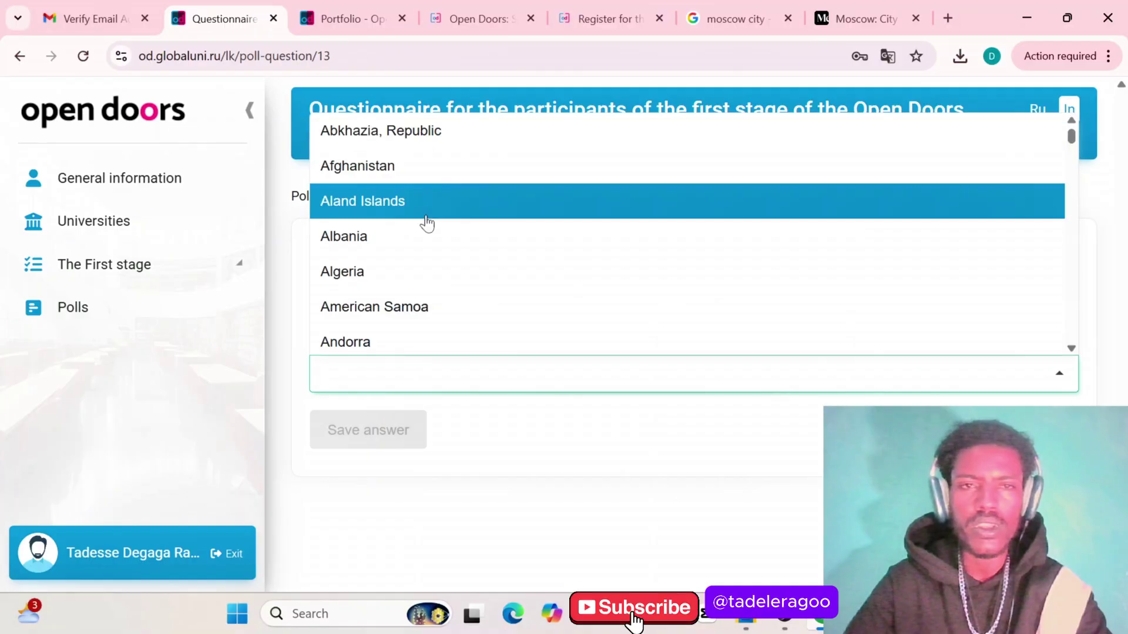
pyautogui.scroll(-20, 427, 223)
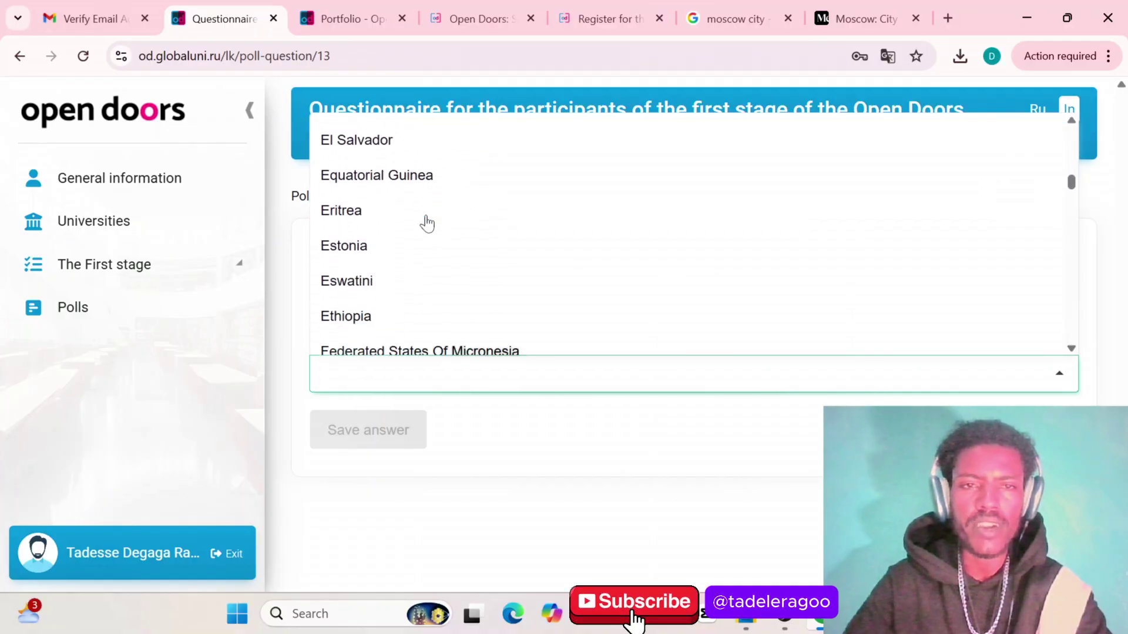
pyautogui.scroll(-20, 427, 223)
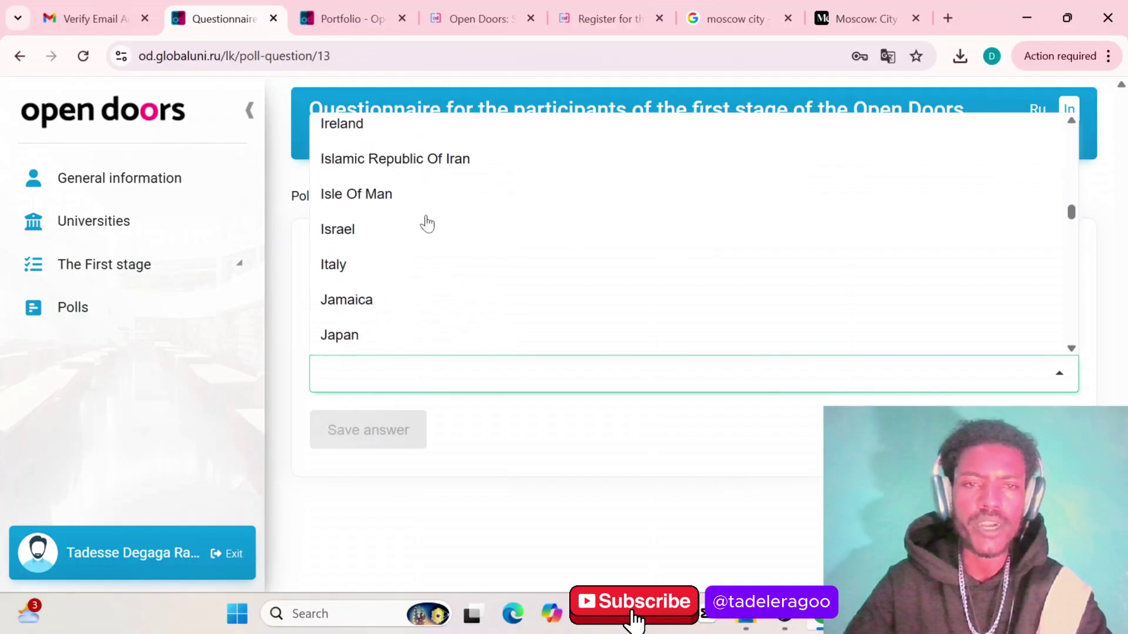
pyautogui.scroll(-20, 427, 224)
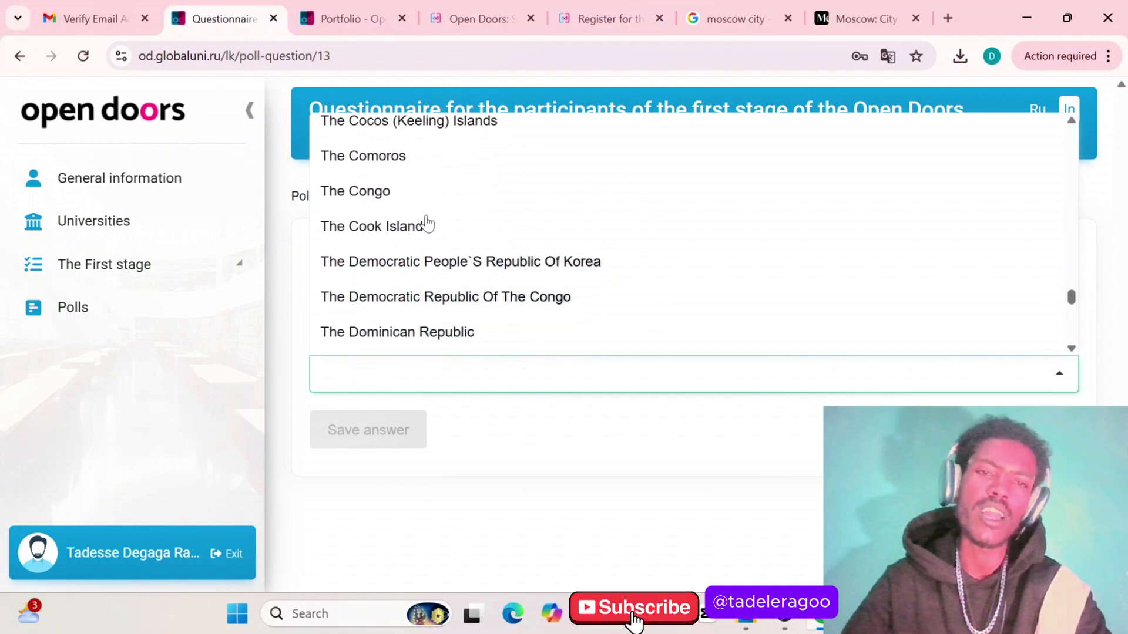
pyautogui.scroll(2, 427, 223)
pyautogui.scroll(-4, 427, 223)
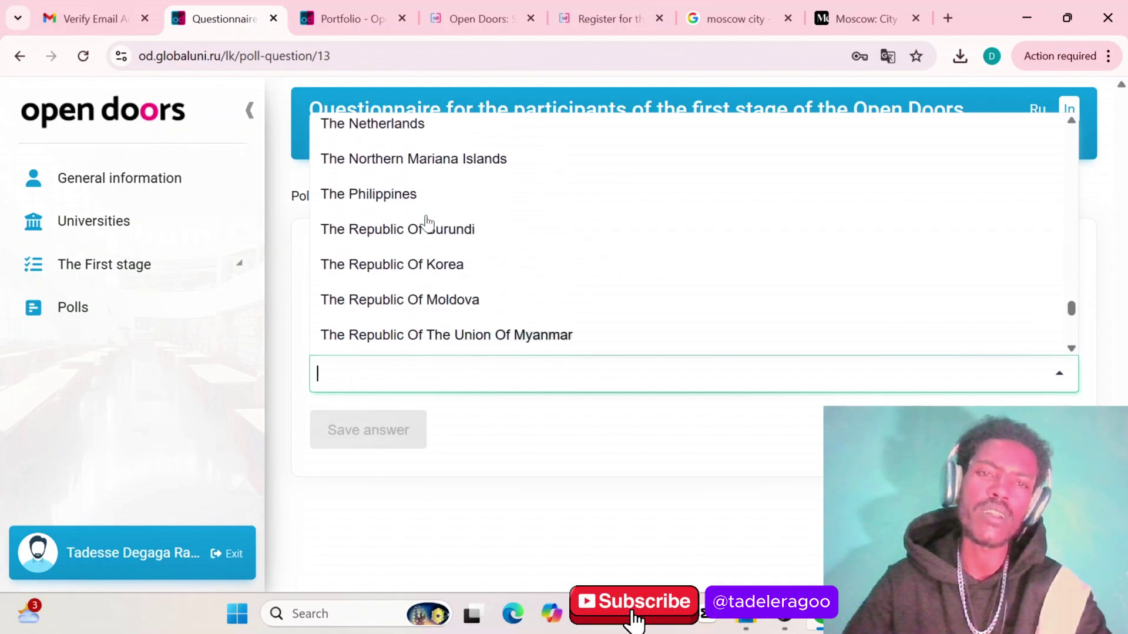
pyautogui.scroll(20, 427, 222)
pyautogui.scroll(5, 427, 222)
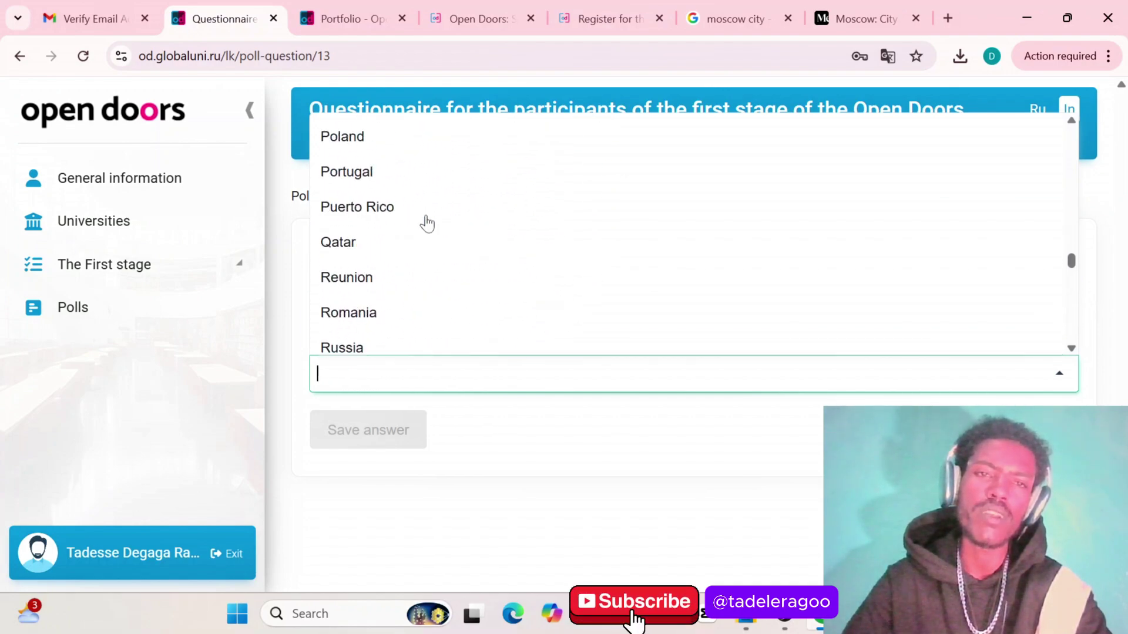
pyautogui.scroll(-1, 427, 222)
pyautogui.scroll(2, 427, 222)
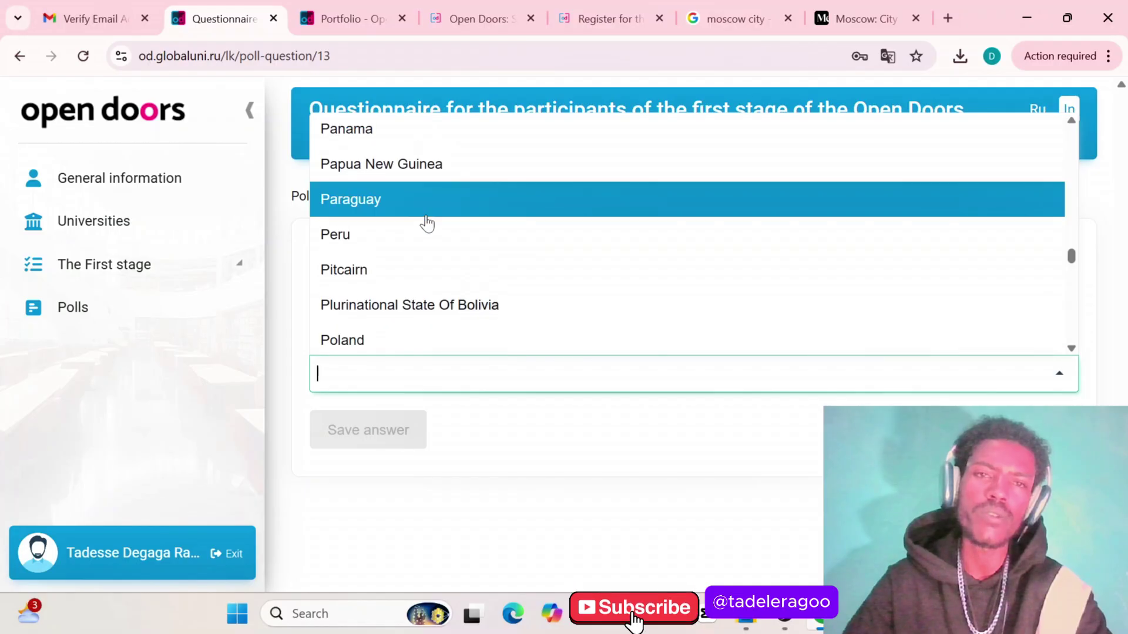
pyautogui.scroll(-3, 403, 297)
pyautogui.scroll(-2, 405, 298)
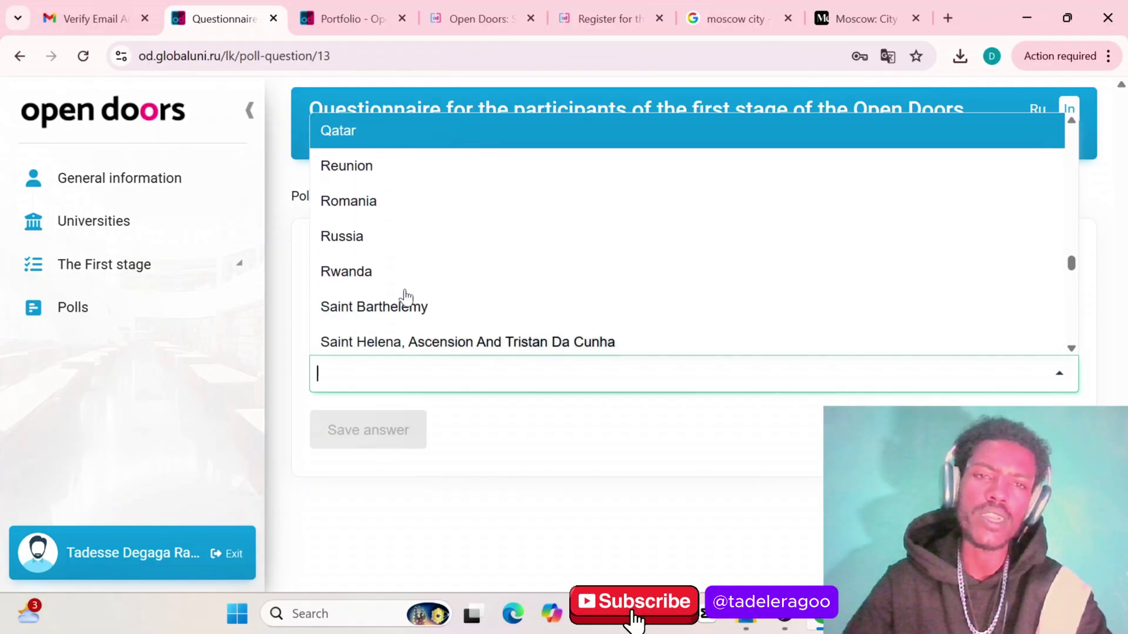
pyautogui.click(375, 241)
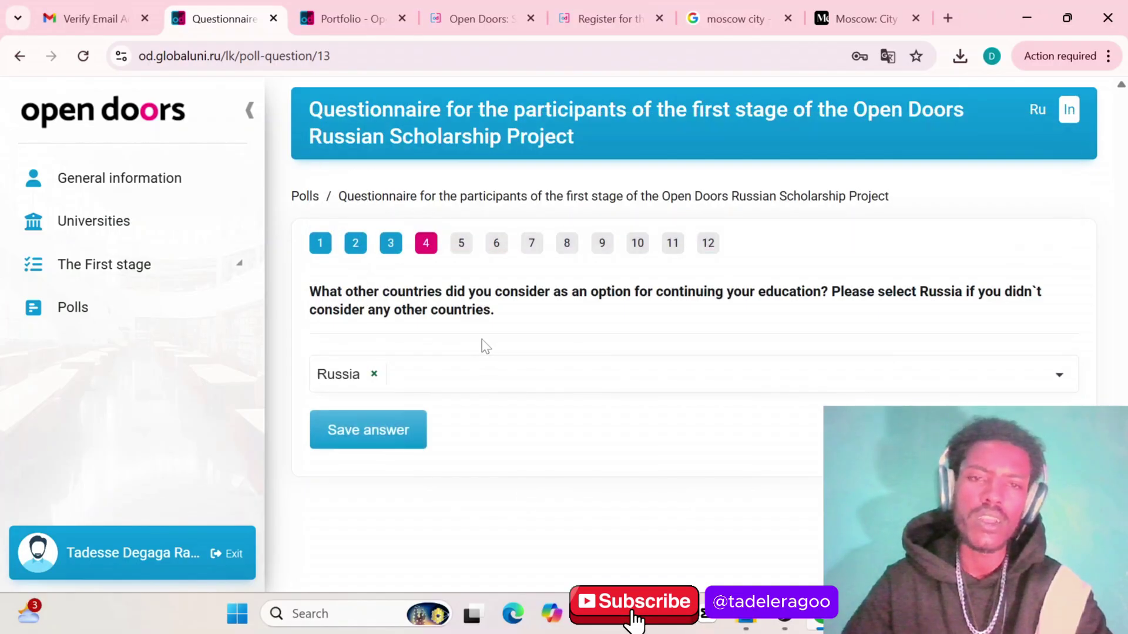
pyautogui.click(373, 438)
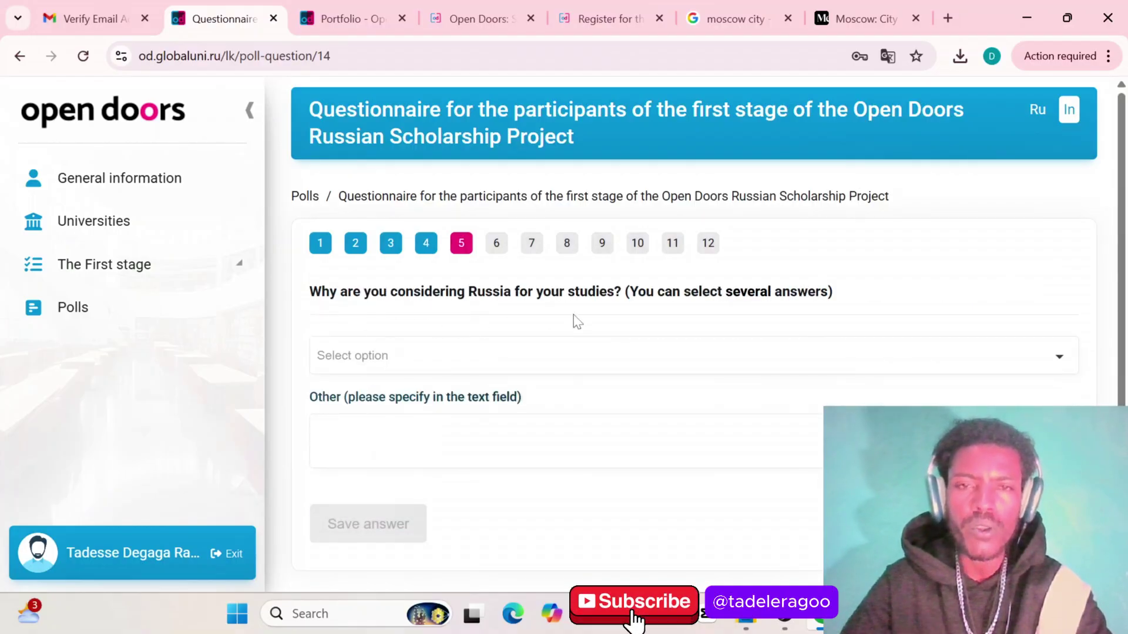
# Answer question 5 with the tuition-free education opportunity as the reason for choosing Russia
pyautogui.click(355, 358)
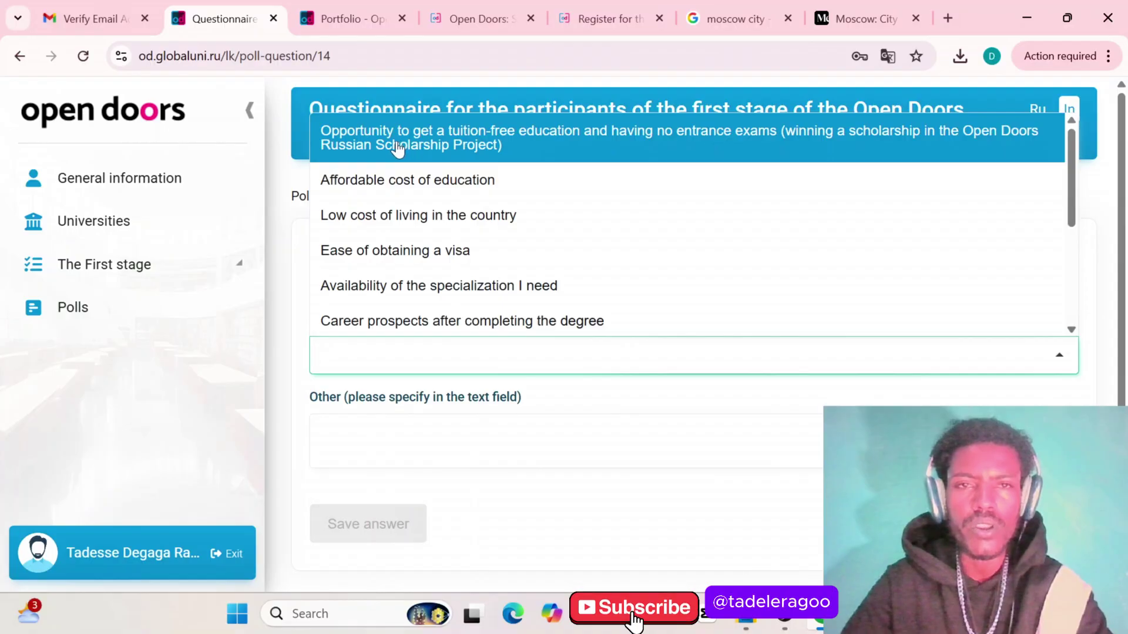
pyautogui.click(417, 149)
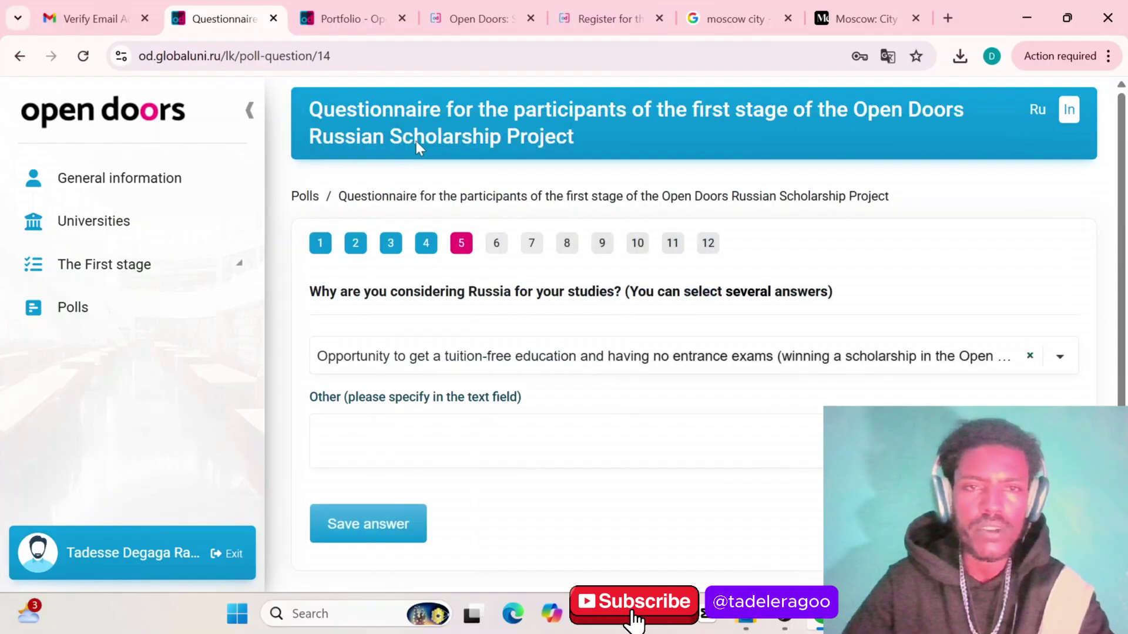
pyautogui.click(371, 523)
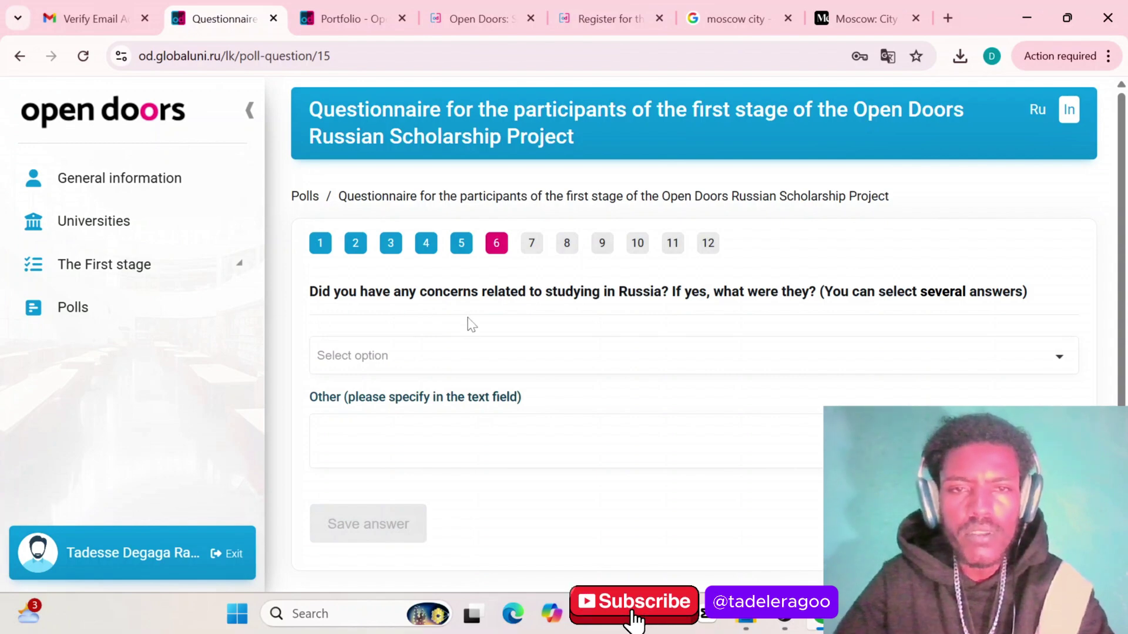
# Answer question 6 about concerns with studying in Russia with No concerns
pyautogui.click(383, 362)
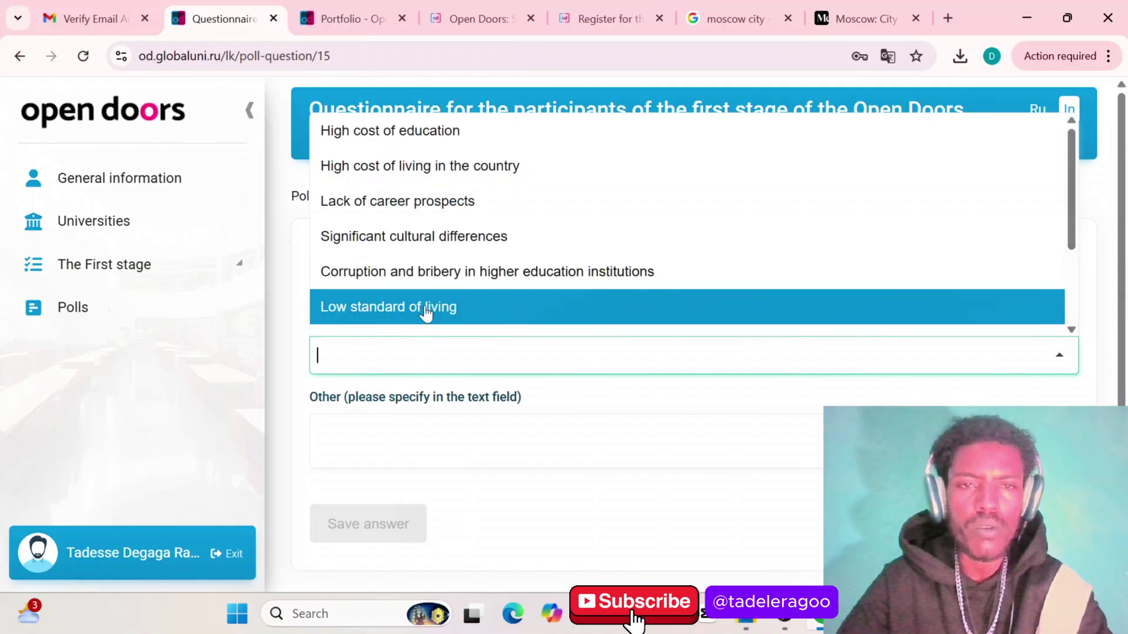
pyautogui.scroll(-2, 426, 314)
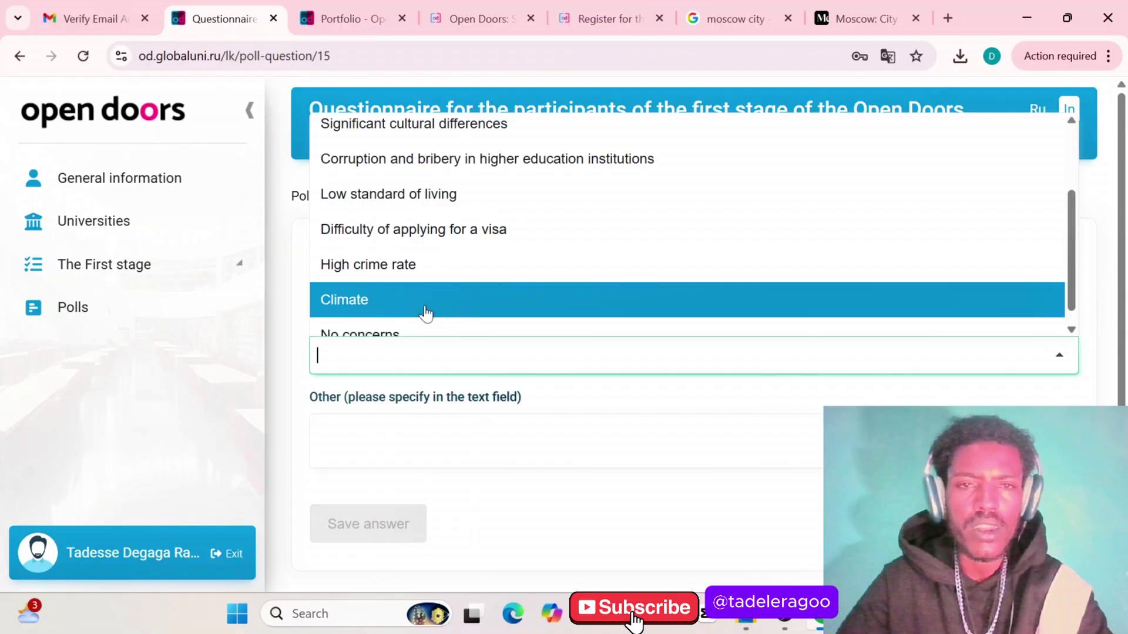
pyautogui.scroll(-1, 414, 302)
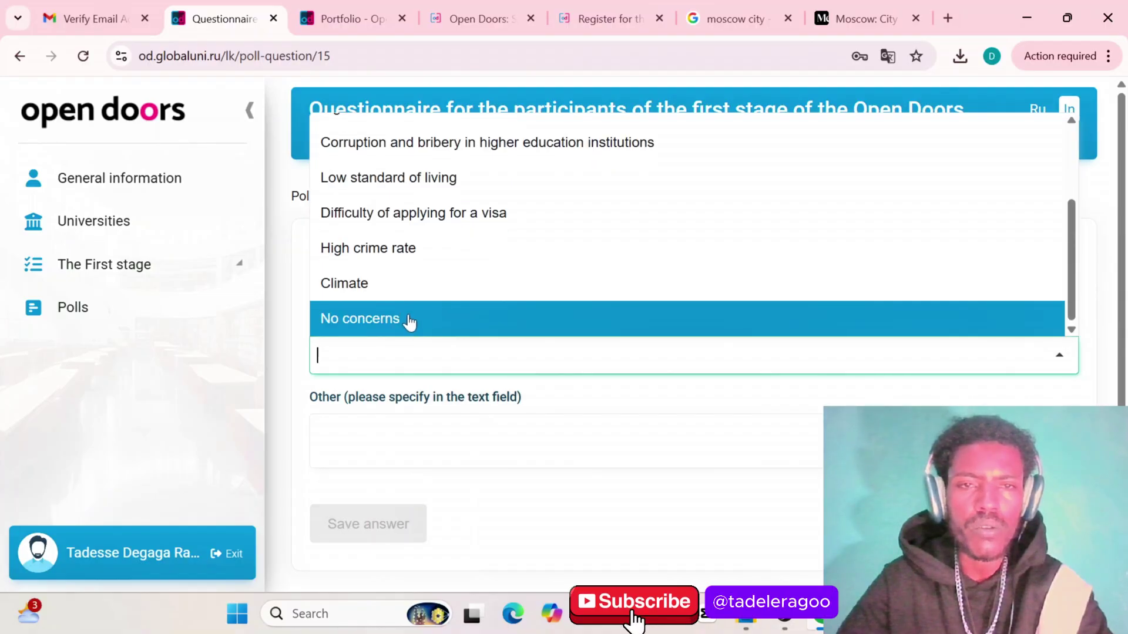
pyautogui.scroll(3, 408, 321)
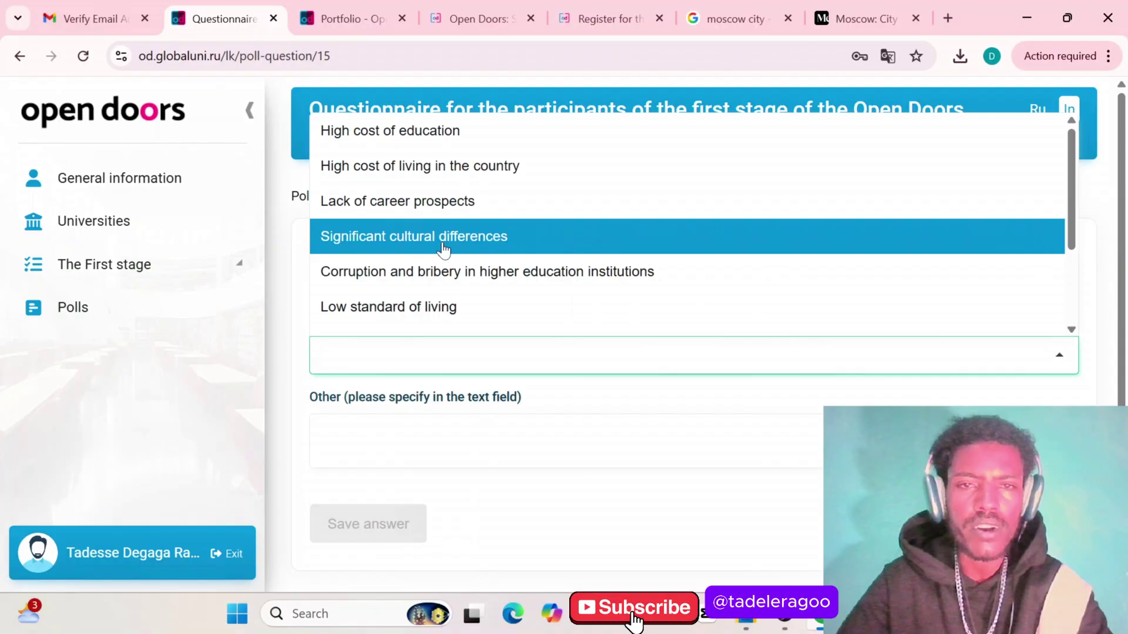
pyautogui.scroll(-3, 444, 250)
pyautogui.click(365, 320)
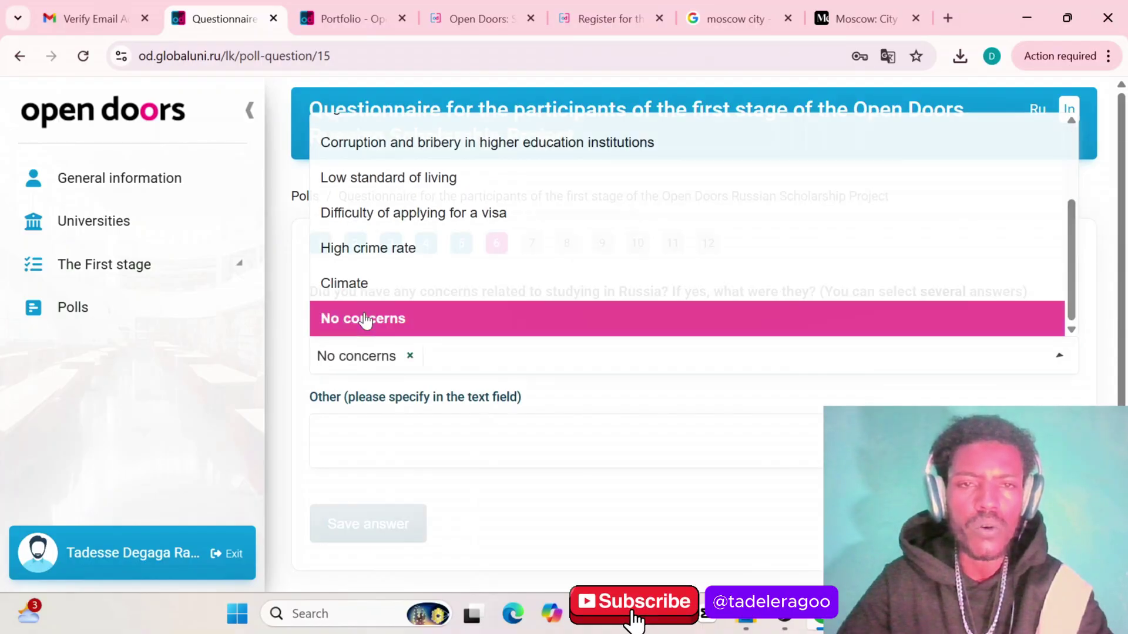
pyautogui.click(368, 525)
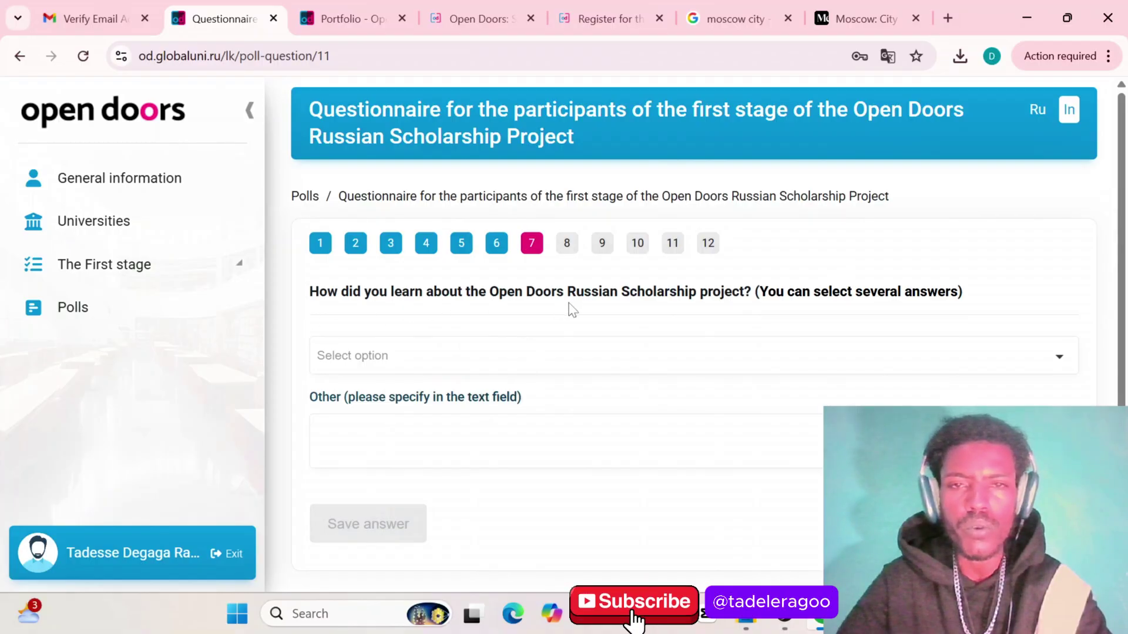
# Answer question 7 with Google and other search engines
pyautogui.click(429, 359)
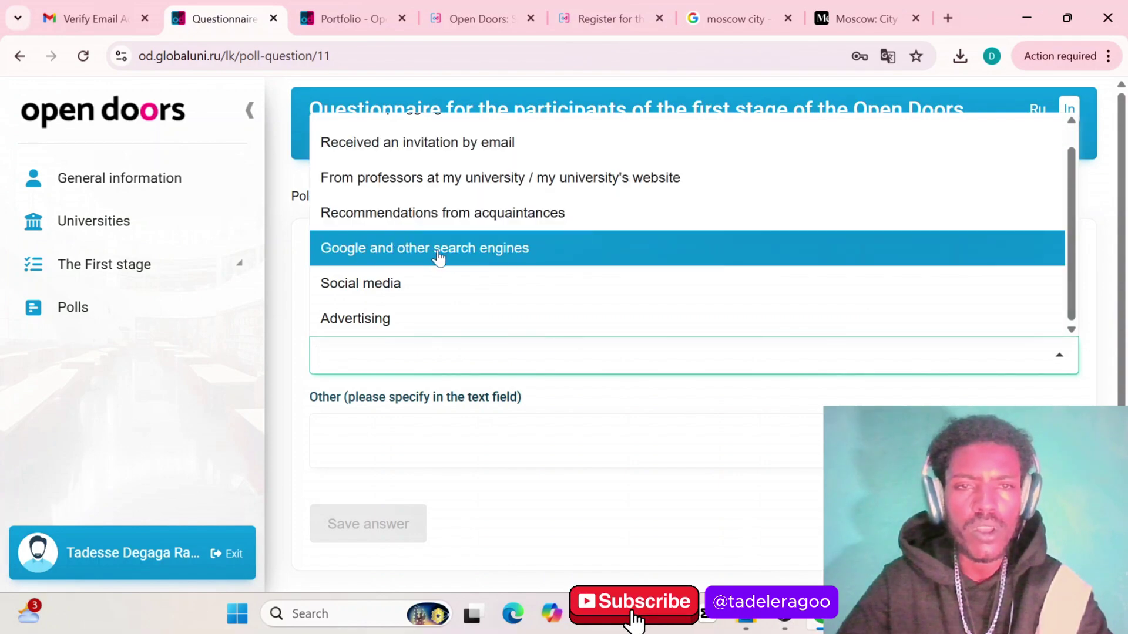
pyautogui.scroll(-1, 411, 285)
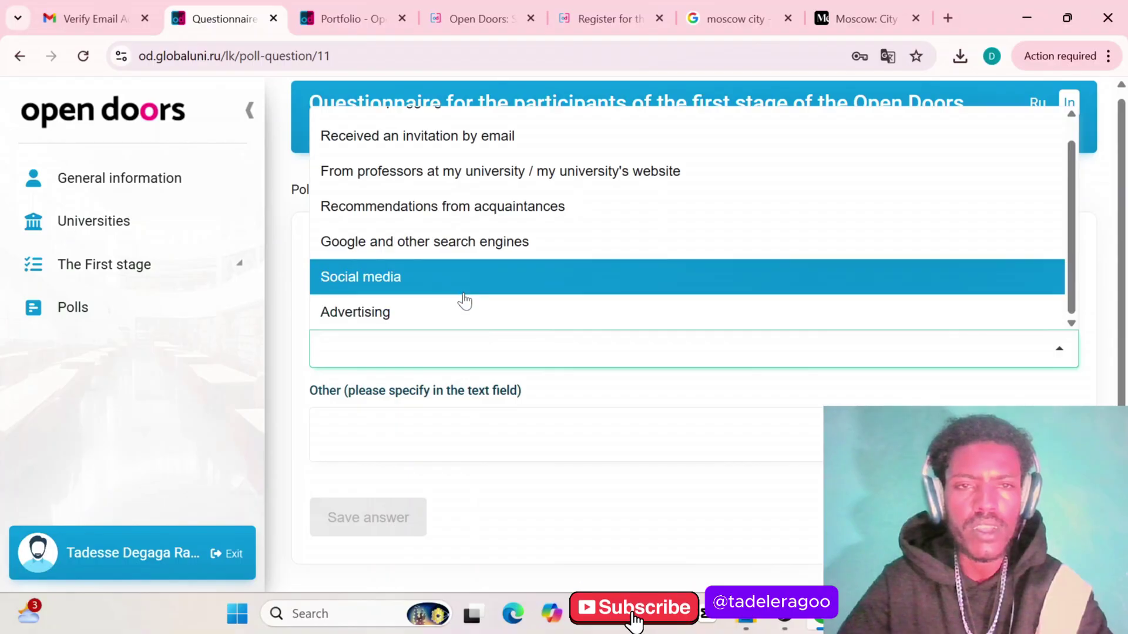
pyautogui.click(456, 244)
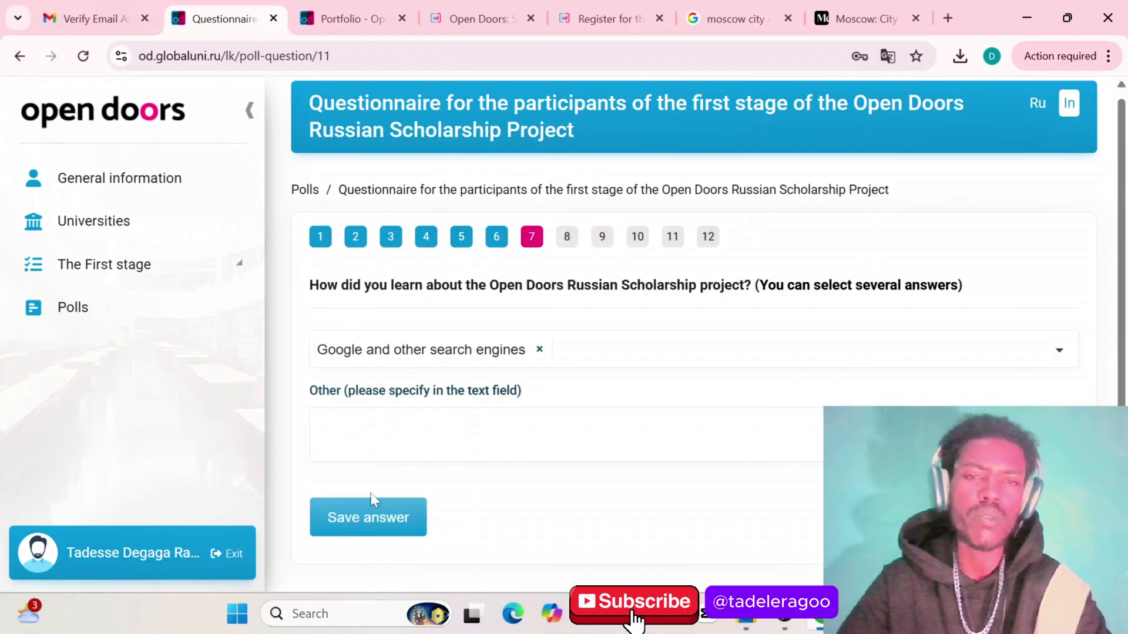
pyautogui.click(365, 519)
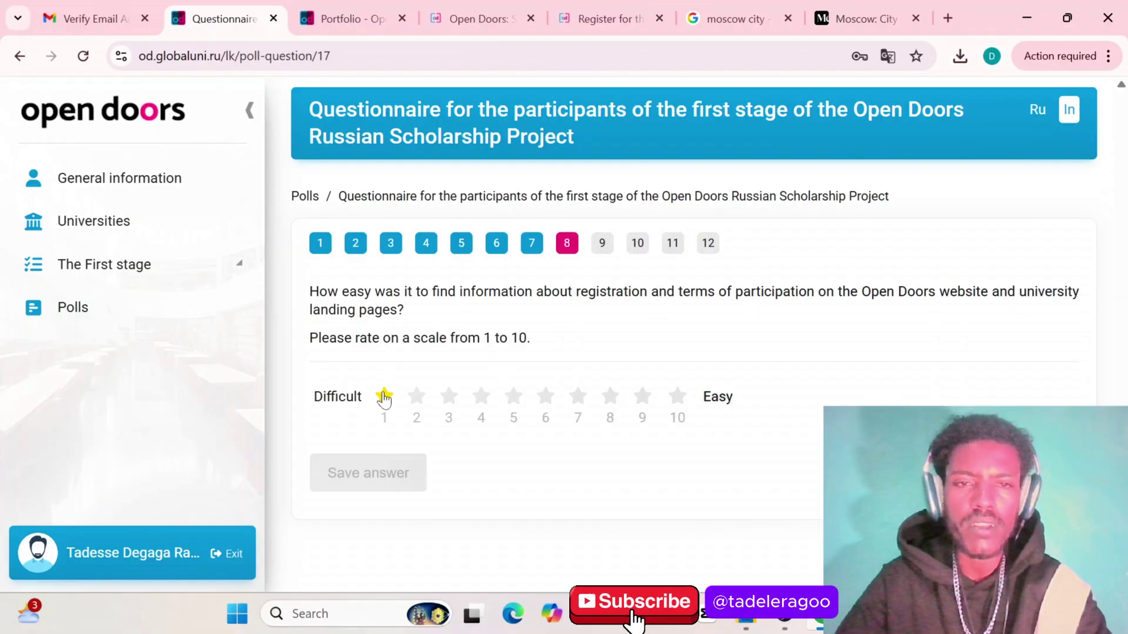
# Rate question 8 at 10 and save the answer
pyautogui.click(384, 396)
pyautogui.click(416, 397)
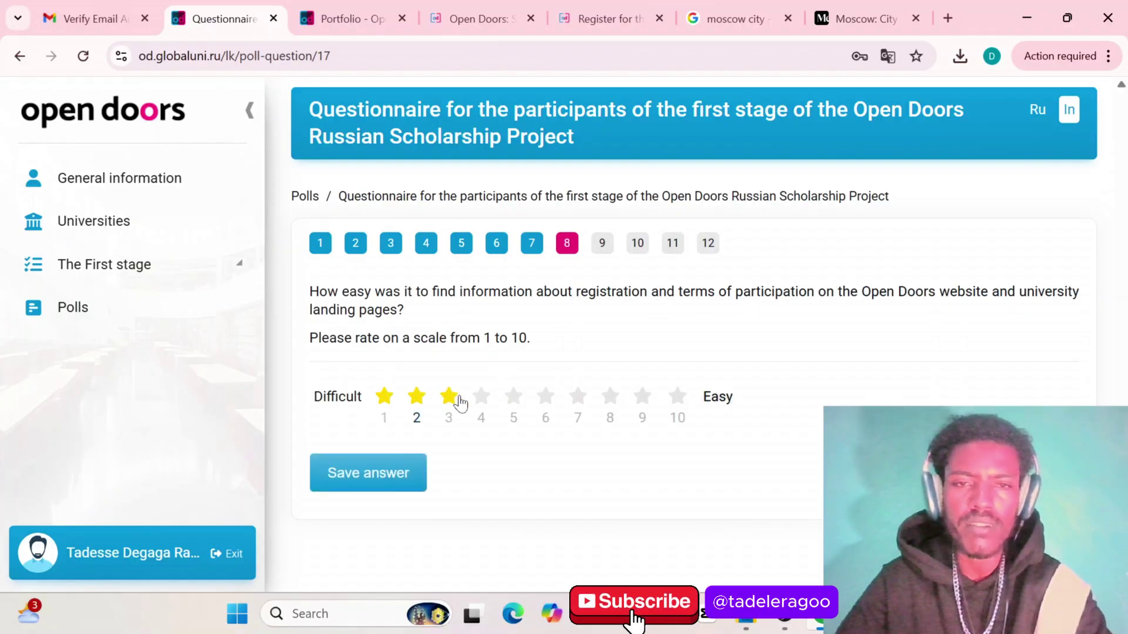
pyautogui.click(481, 397)
pyautogui.click(513, 397)
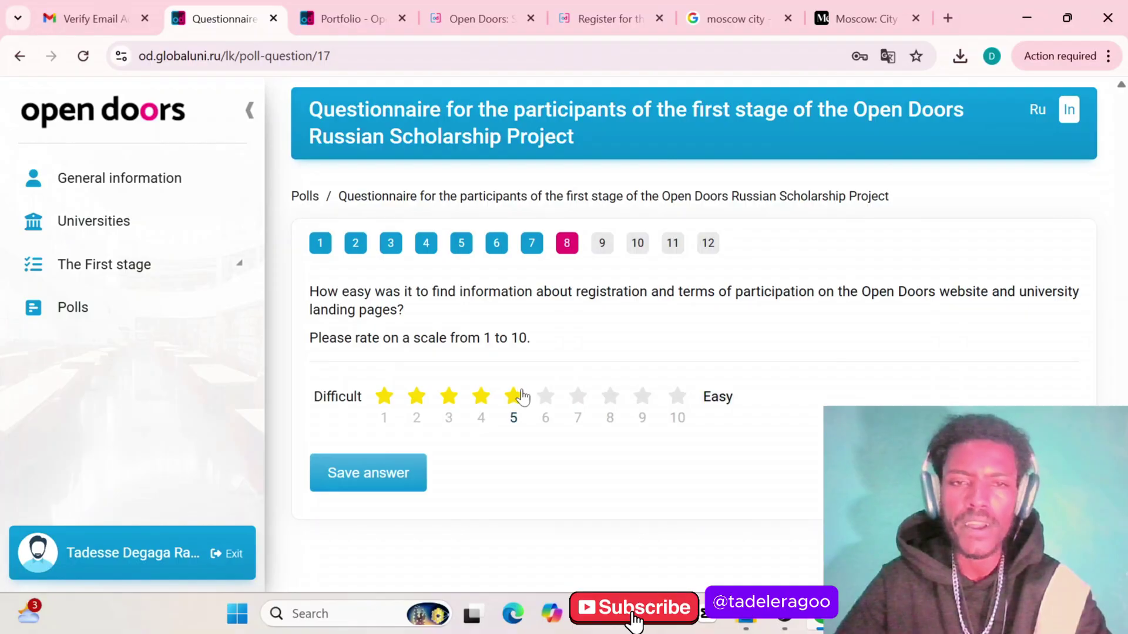
pyautogui.click(545, 397)
pyautogui.click(577, 397)
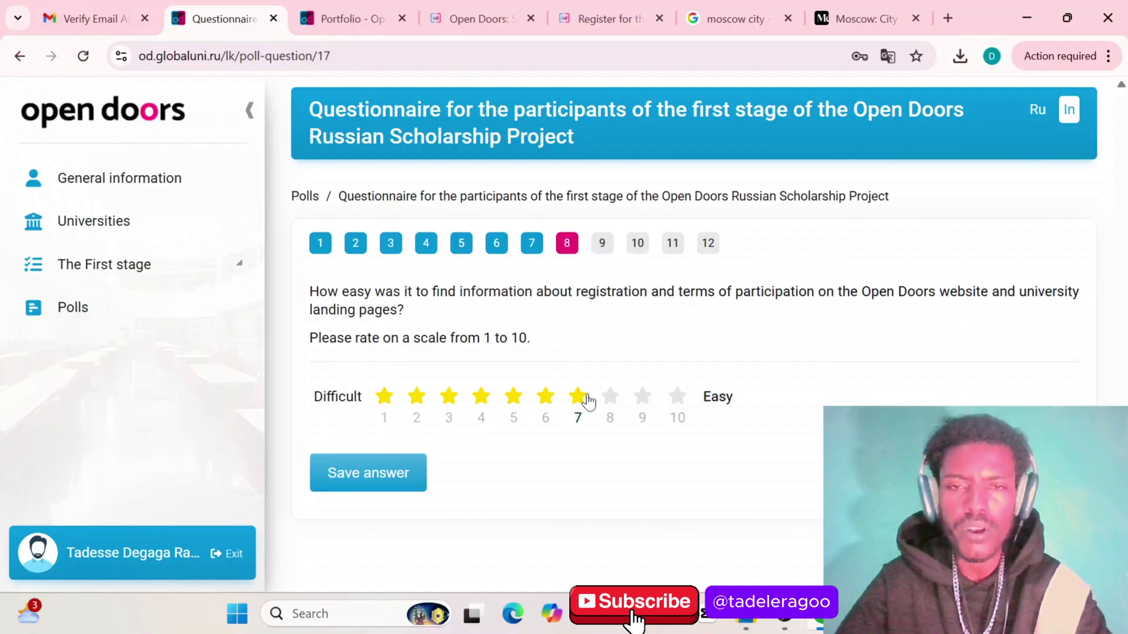
pyautogui.click(609, 398)
pyautogui.doubleClick(641, 398)
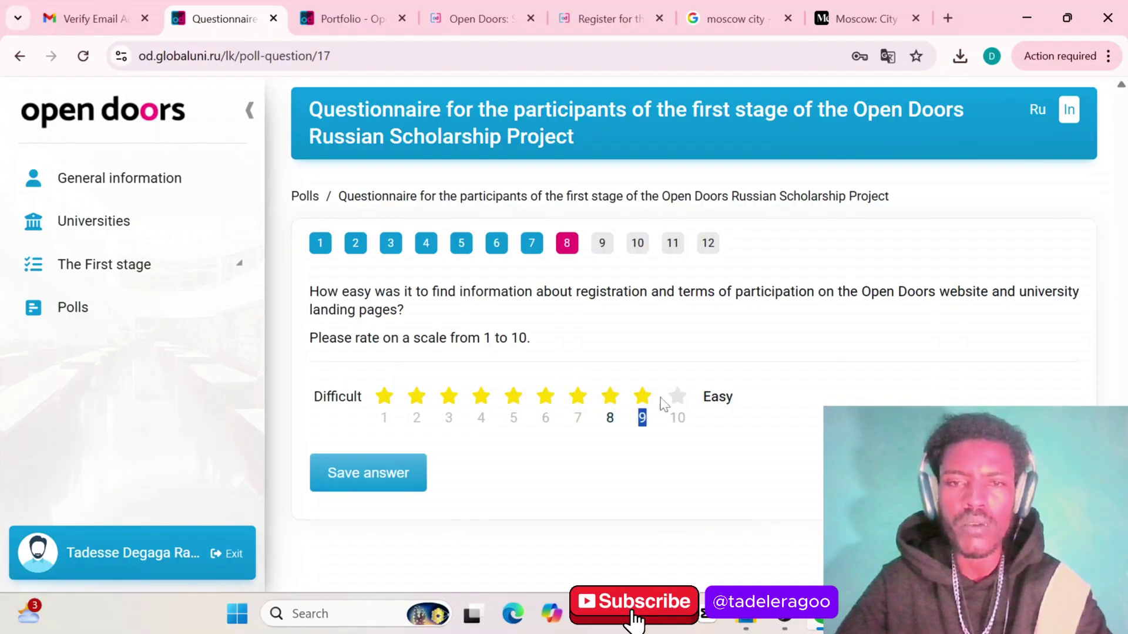
pyautogui.click(678, 398)
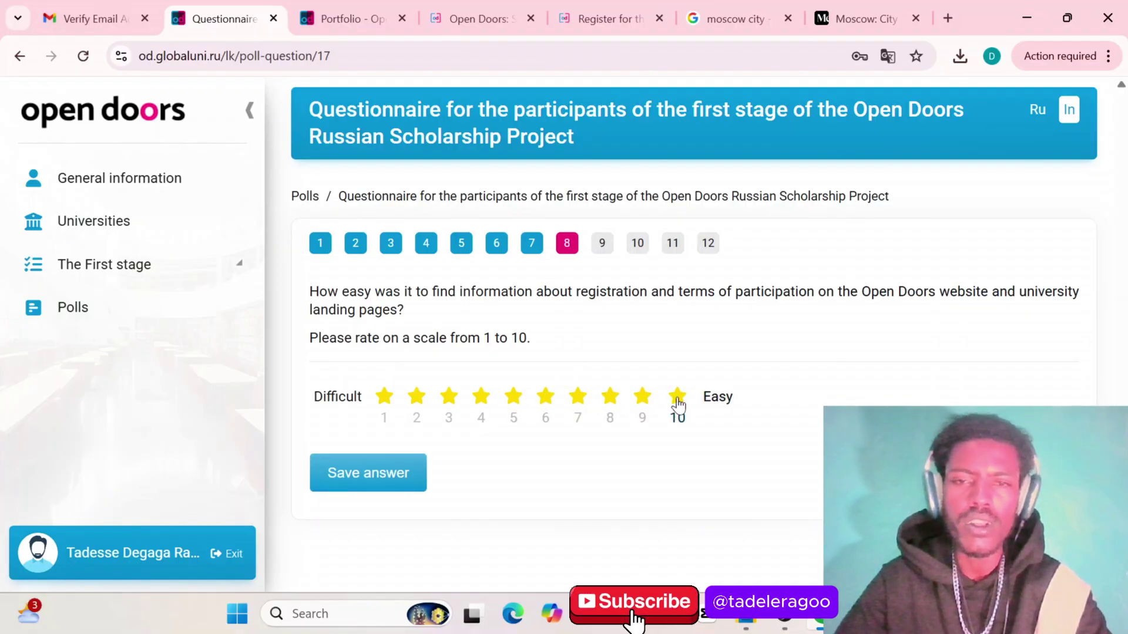
pyautogui.click(370, 473)
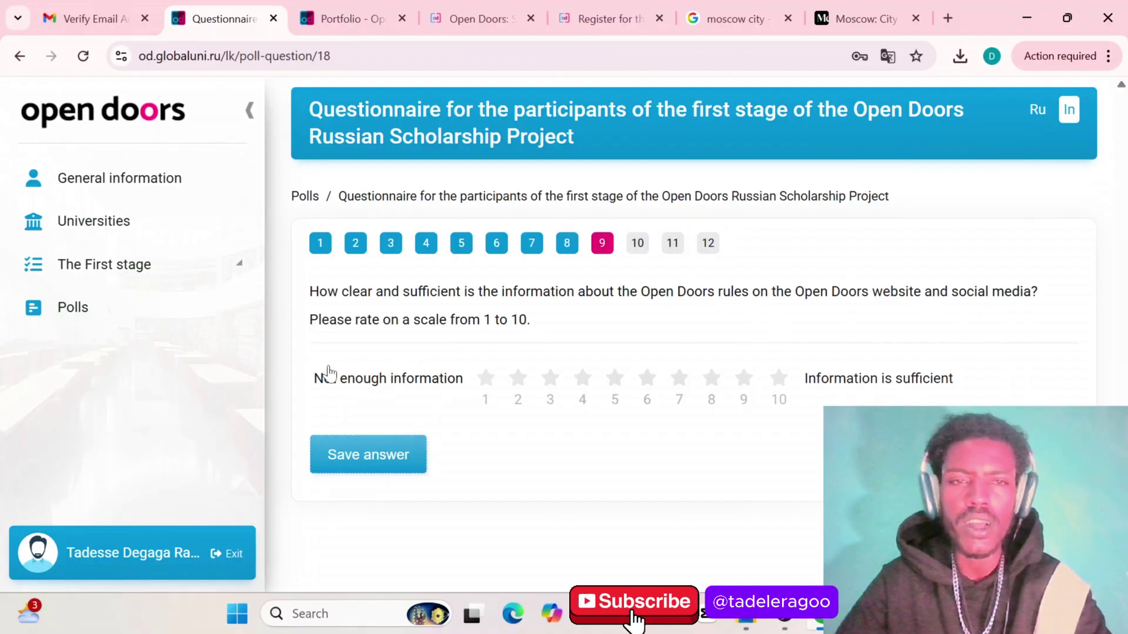
# Rate questions 9, 10 and 11 at 10 each, saving every answer
pyautogui.click(488, 381)
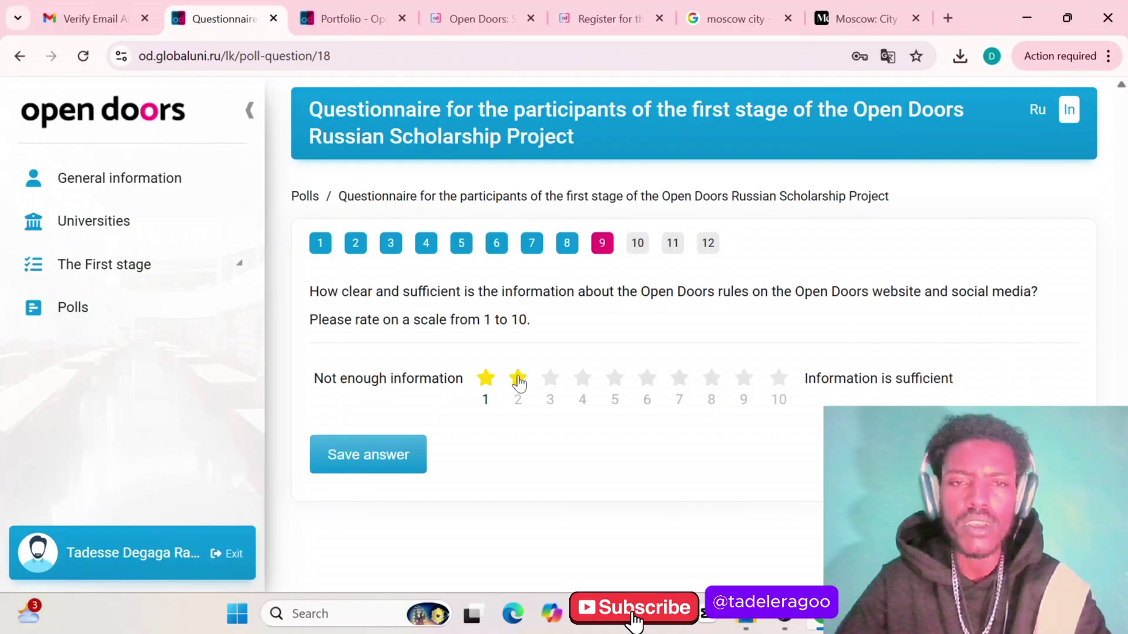
pyautogui.moveTo(519, 383); pyautogui.dragTo(785, 434)
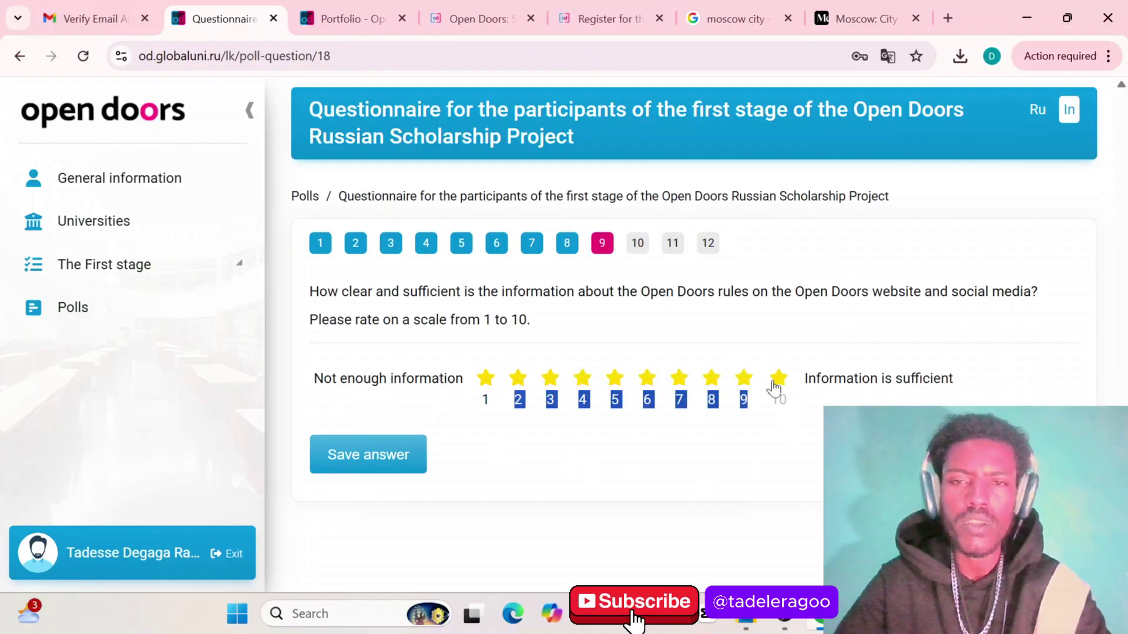
pyautogui.click(777, 386)
pyautogui.click(355, 458)
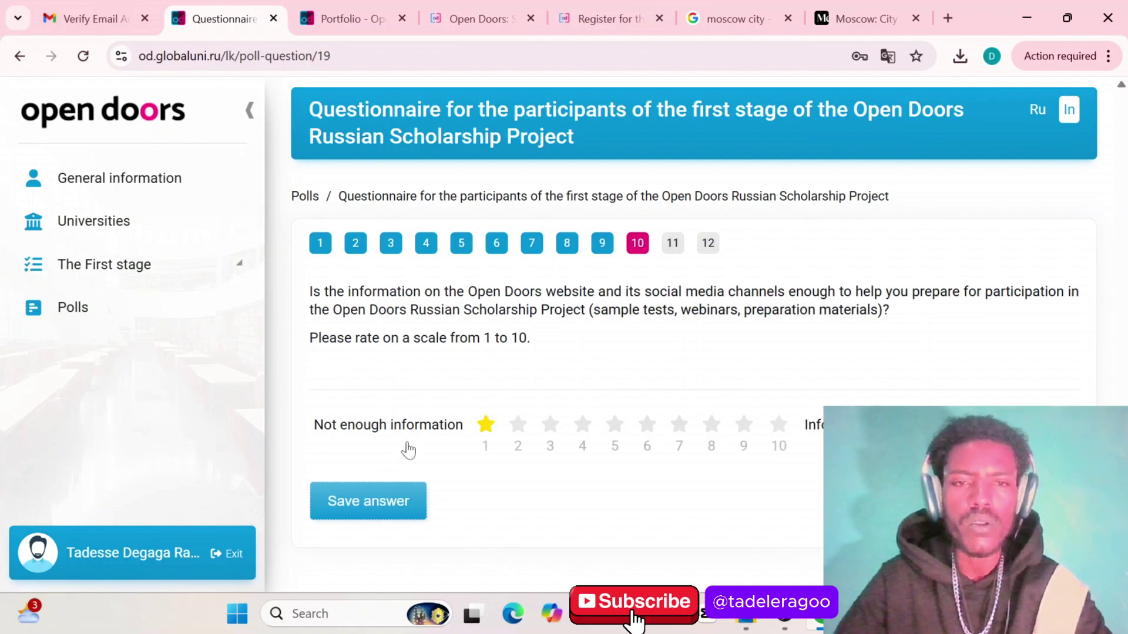
pyautogui.click(783, 431)
pyautogui.click(336, 505)
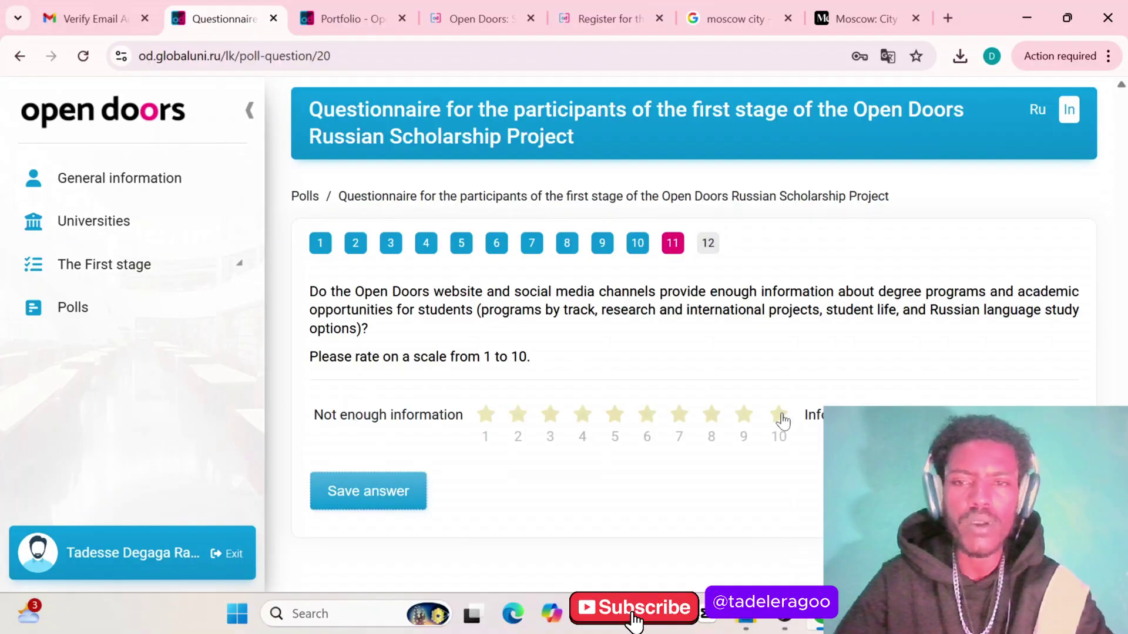
pyautogui.click(785, 429)
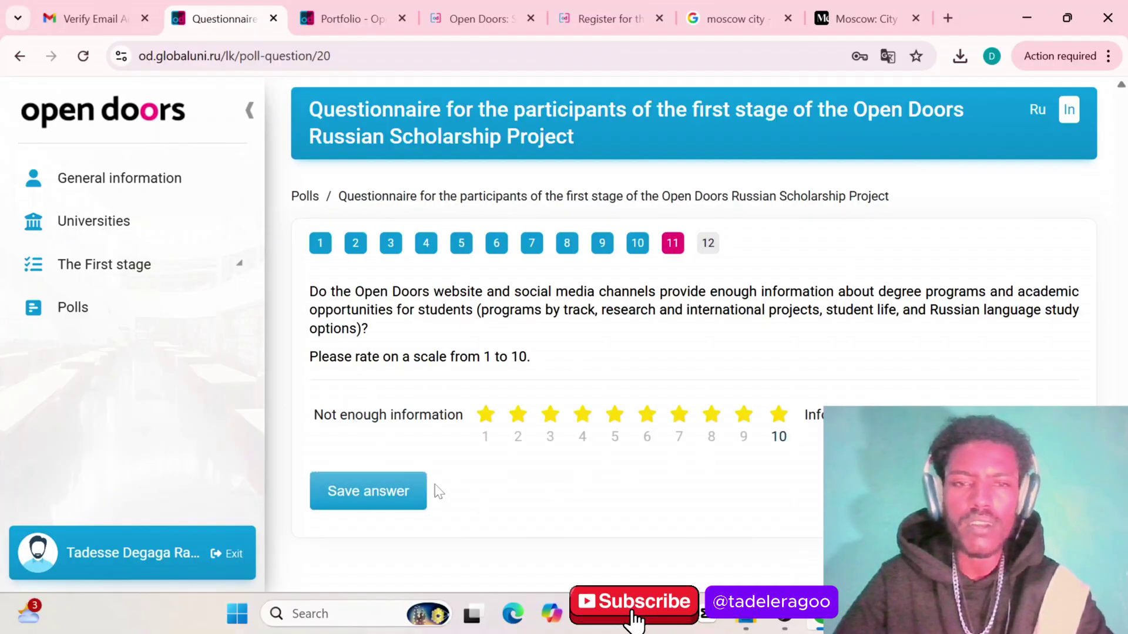
pyautogui.click(362, 498)
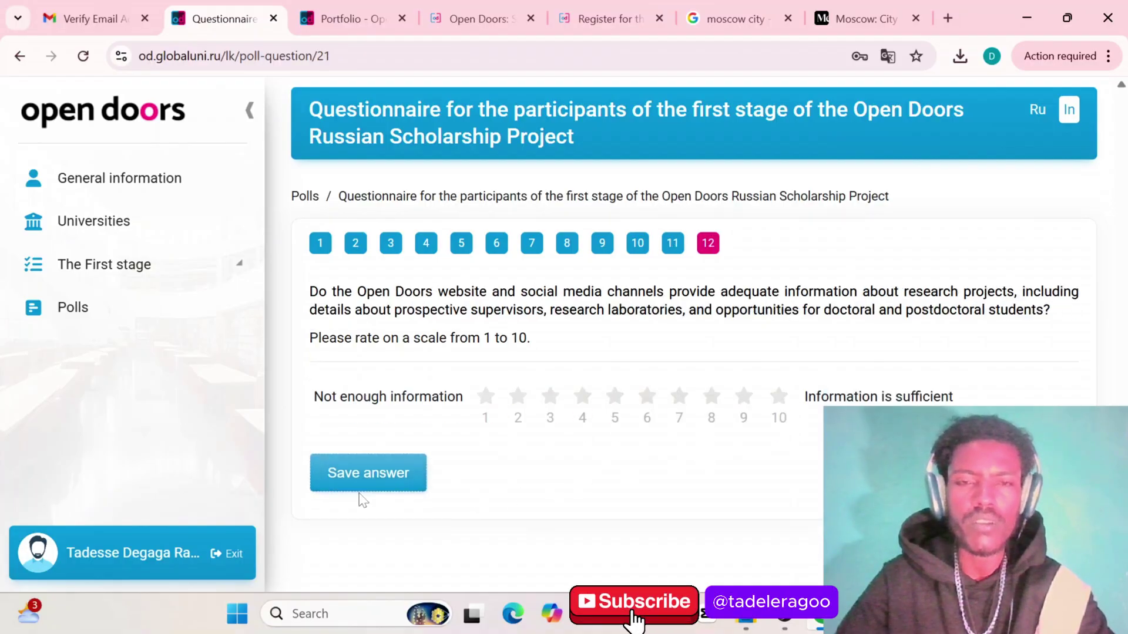
# Rate question 12 at 10, save it, and complete the questionnaire
pyautogui.click(779, 397)
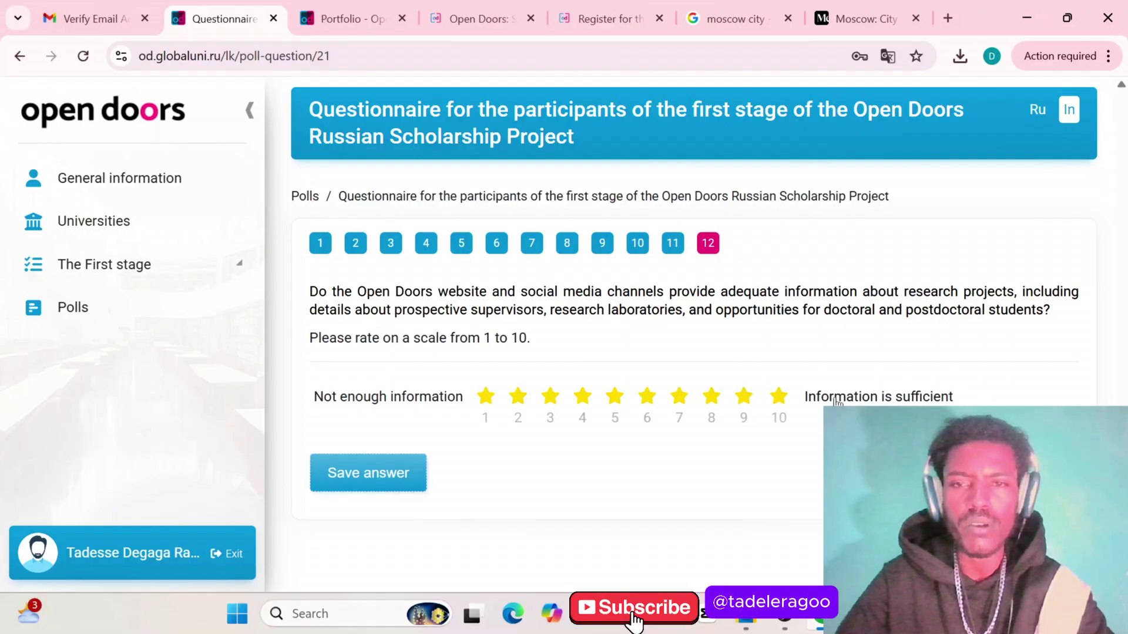
pyautogui.click(779, 403)
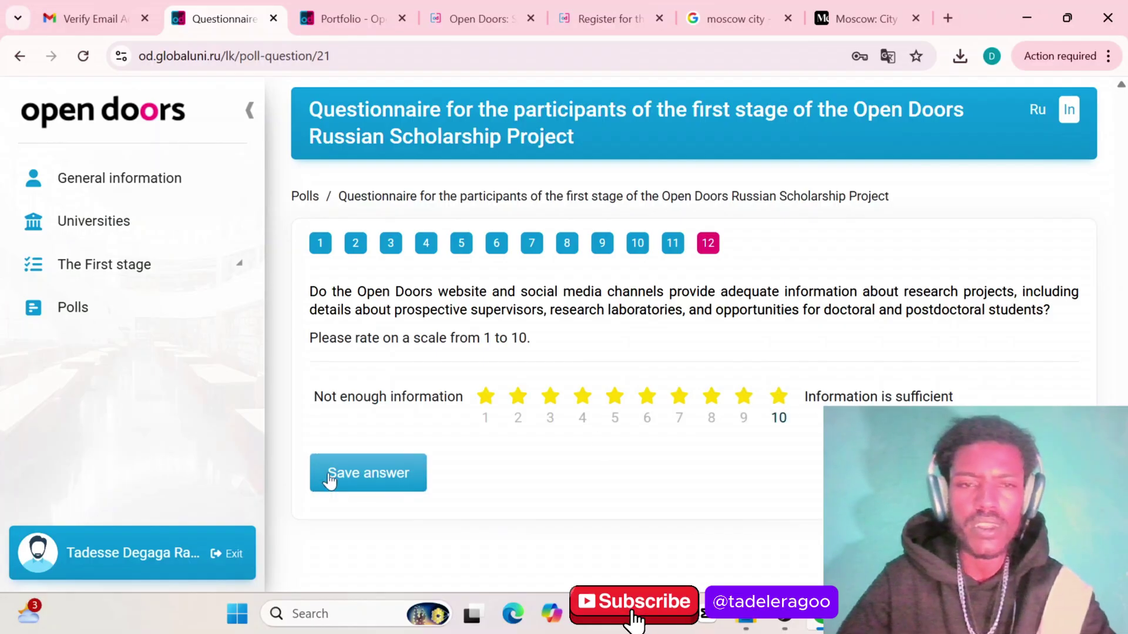
pyautogui.click(349, 477)
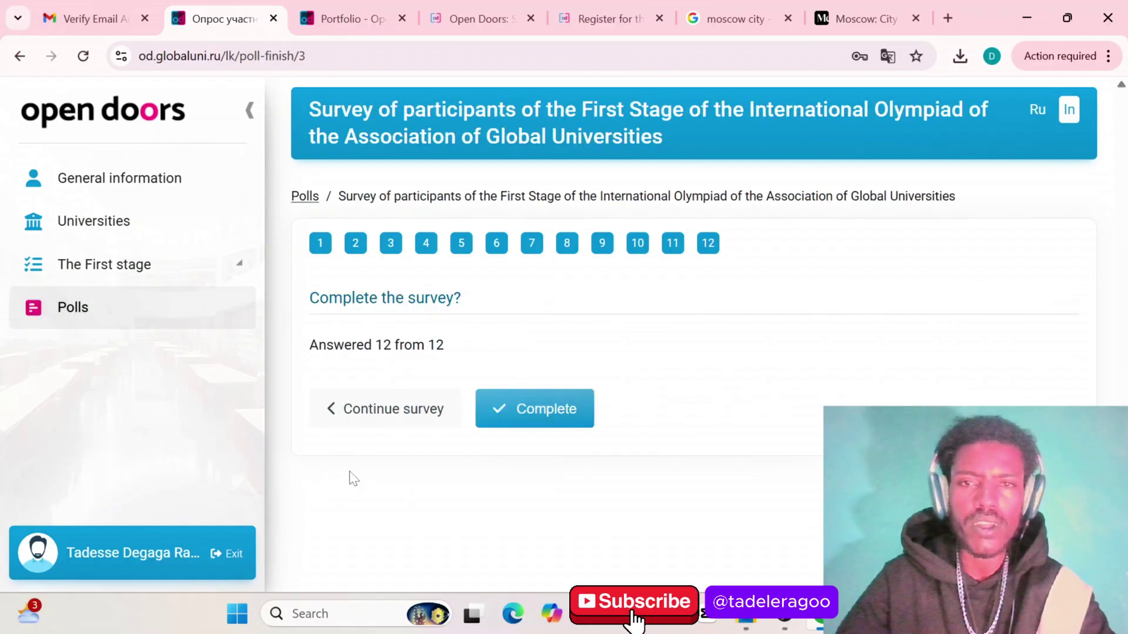
pyautogui.click(544, 419)
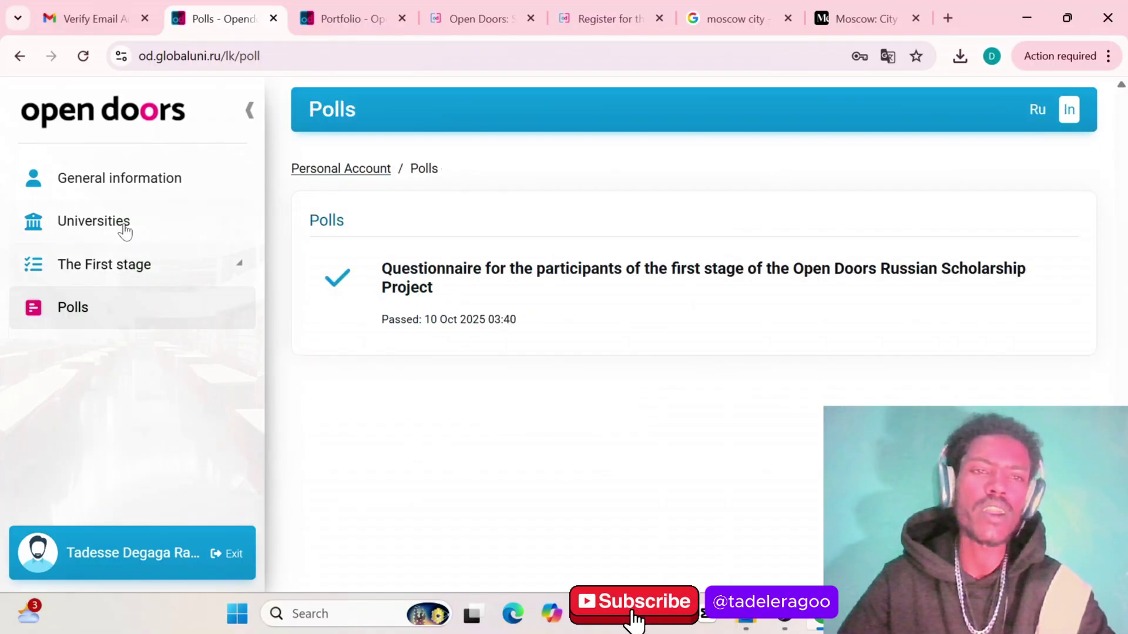
# Save the university priority list from the Universities page
pyautogui.click(99, 217)
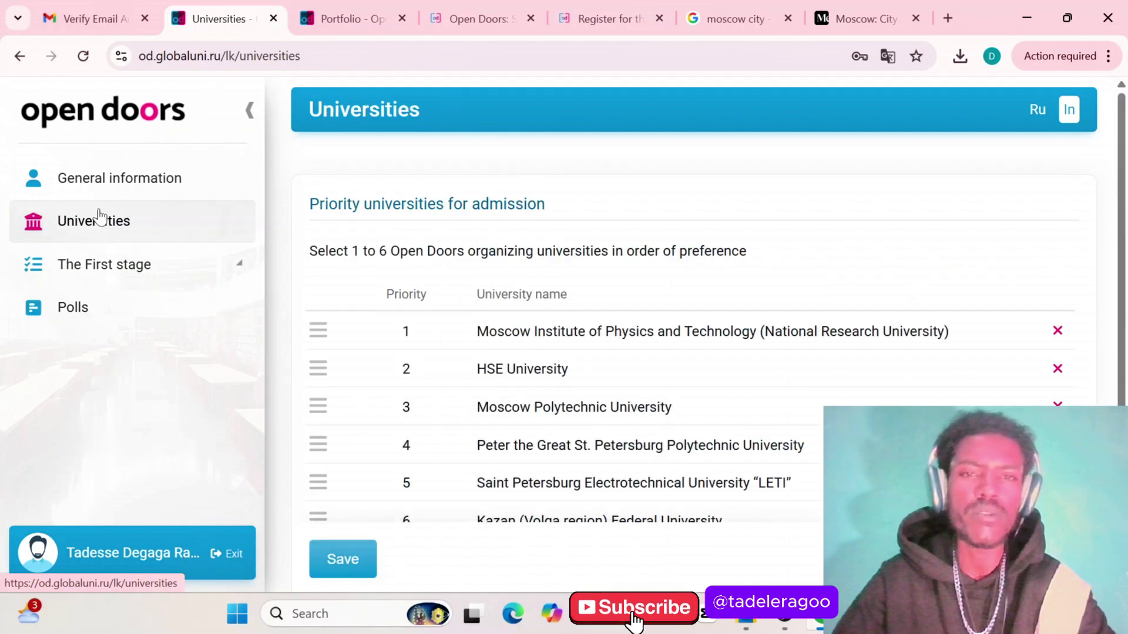
pyautogui.click(351, 565)
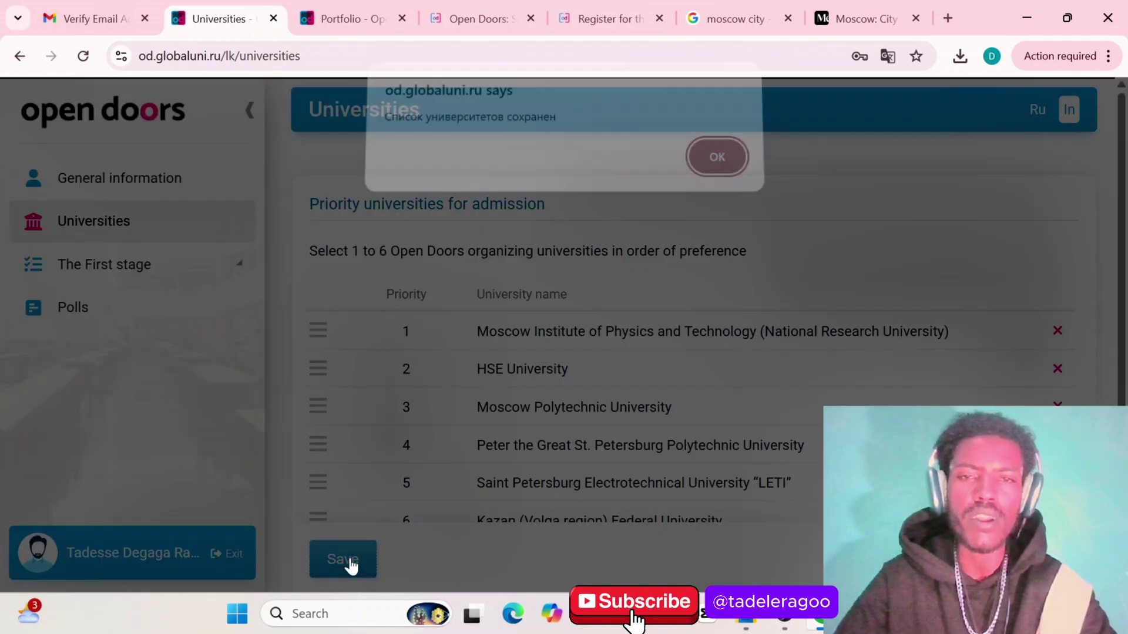
pyautogui.click(718, 167)
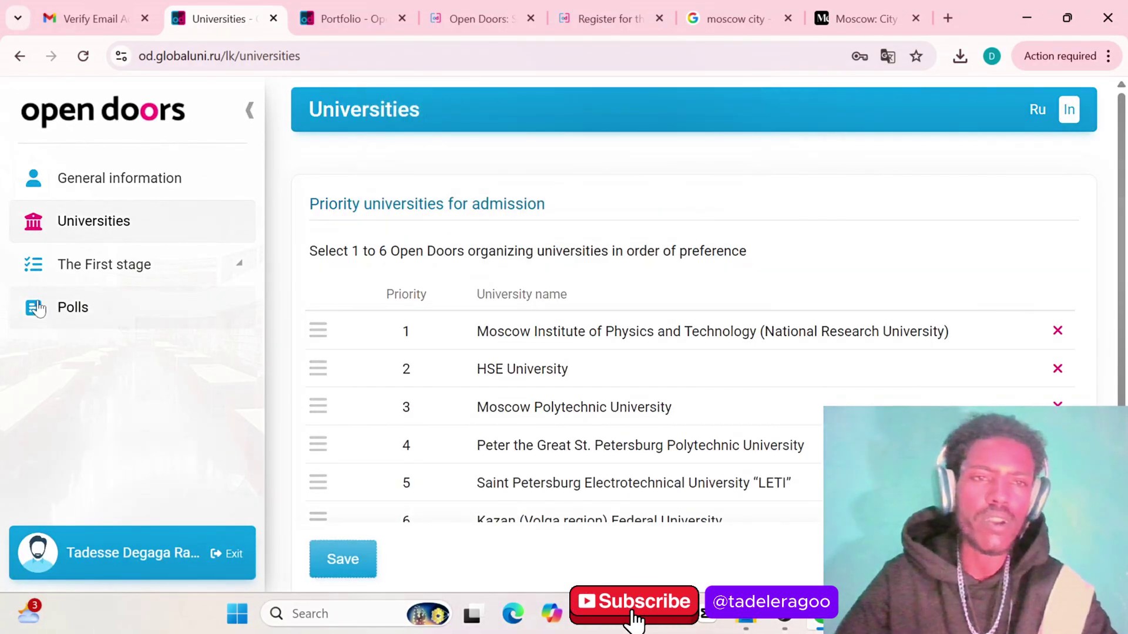
# Go through The First stage's Portfolio to the Education page
pyautogui.click(92, 261)
pyautogui.click(91, 292)
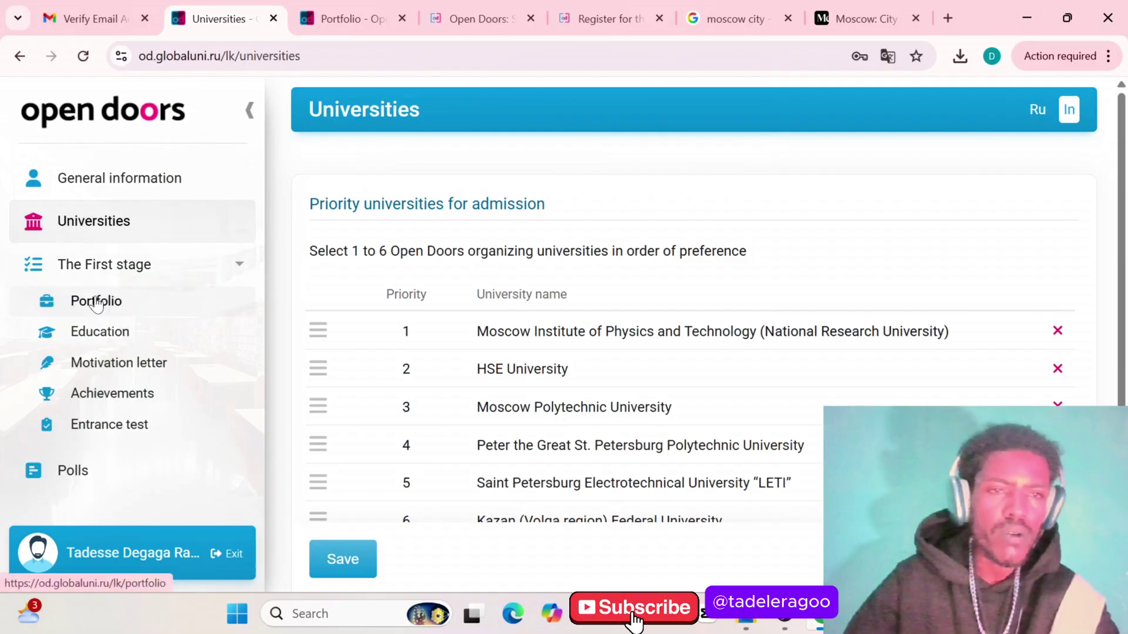
pyautogui.scroll(-2, 582, 362)
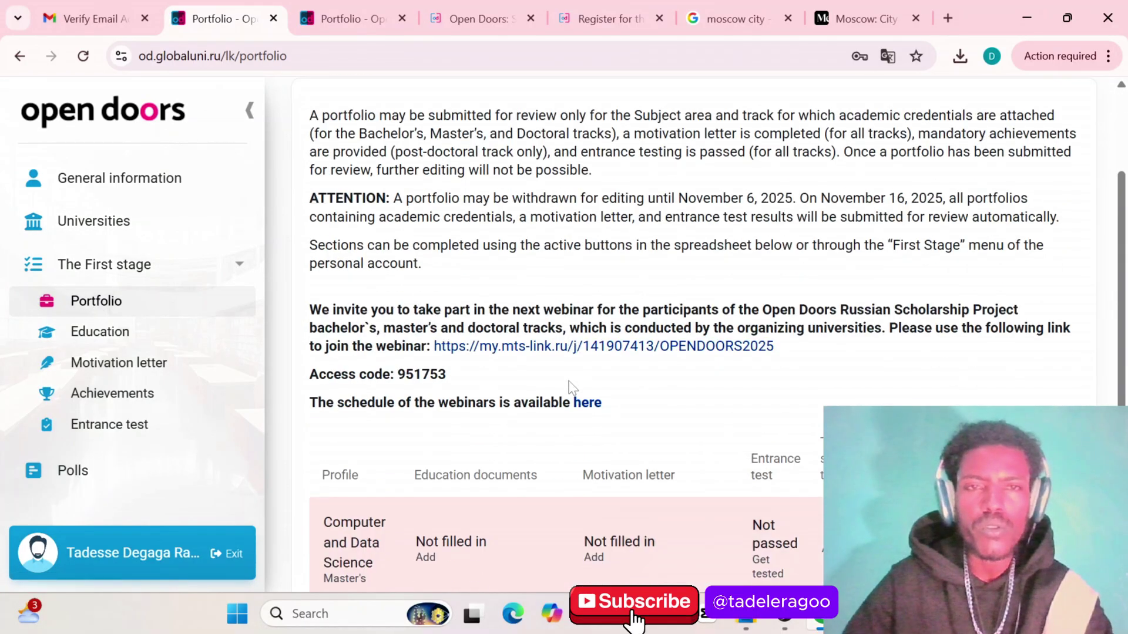
pyautogui.scroll(2, 570, 376)
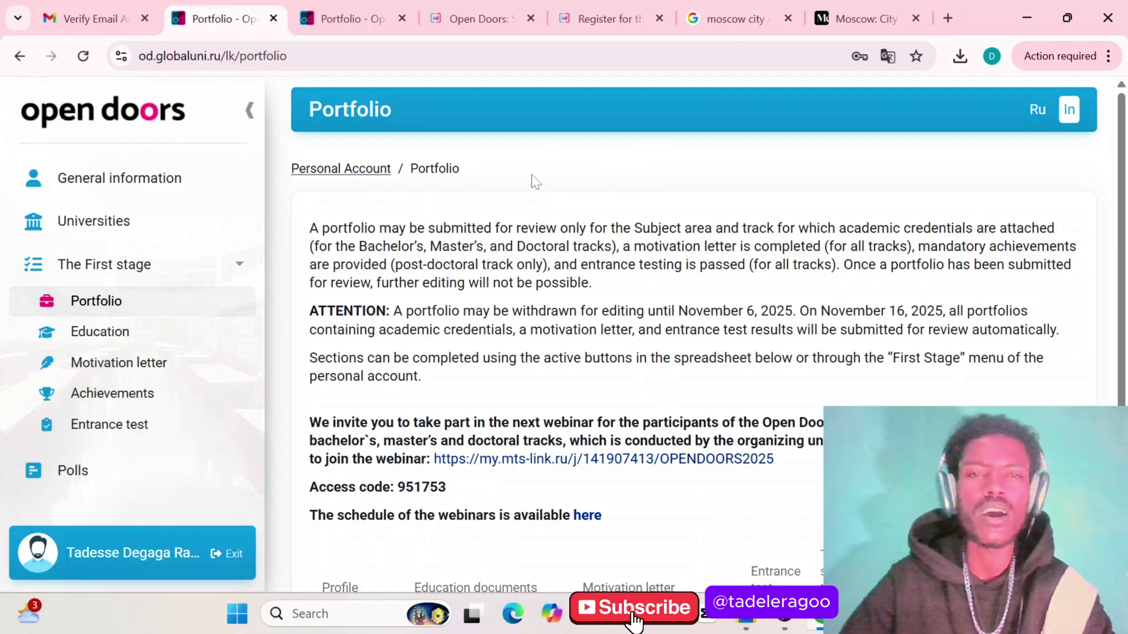
pyautogui.scroll(-3, 593, 197)
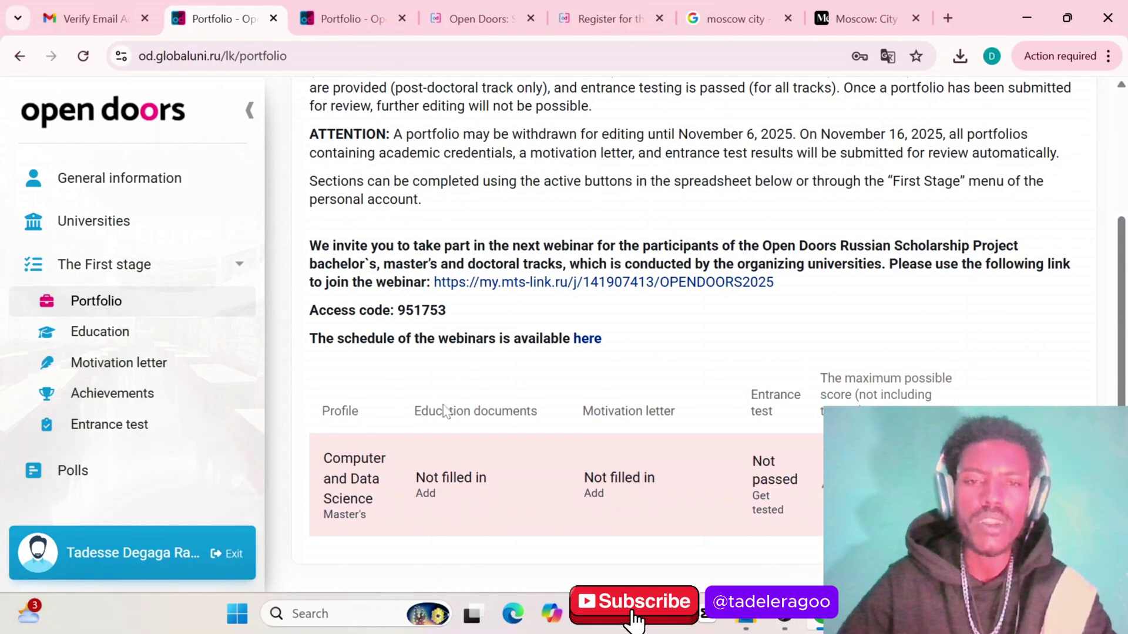
pyautogui.click(96, 333)
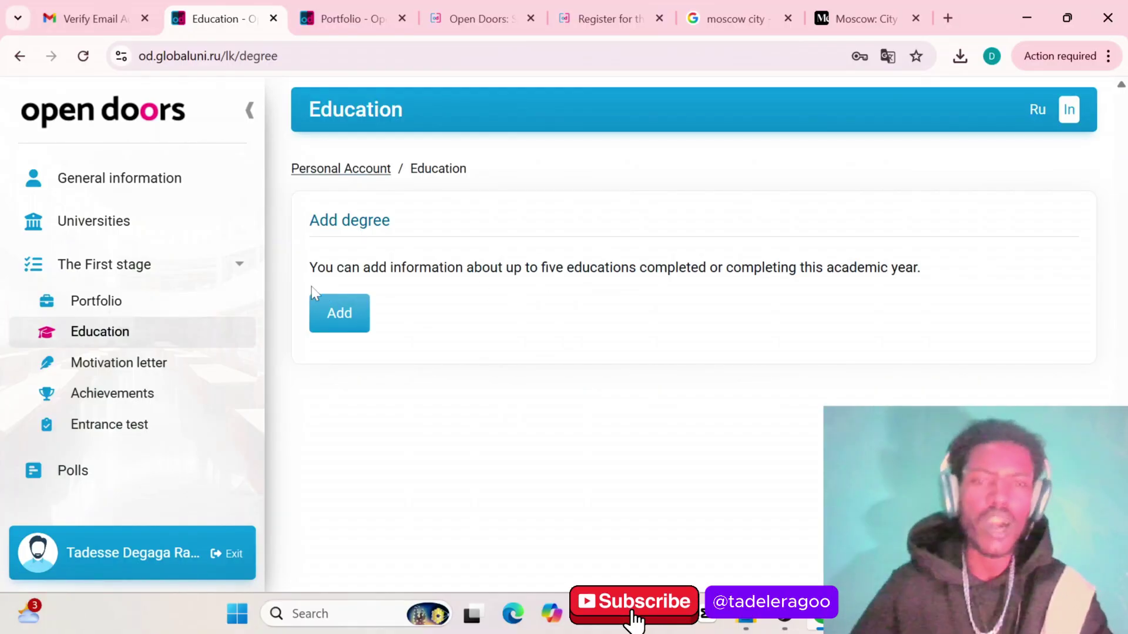
# Add a new education entry with level general secondary and country Ethiopia
pyautogui.click(346, 316)
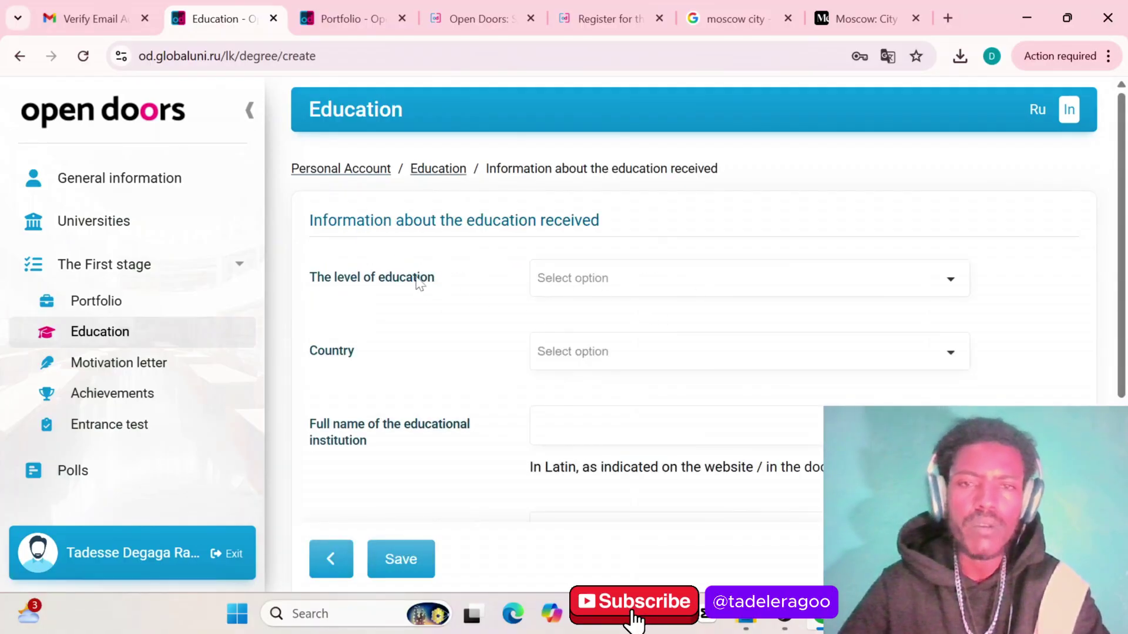
pyautogui.click(652, 289)
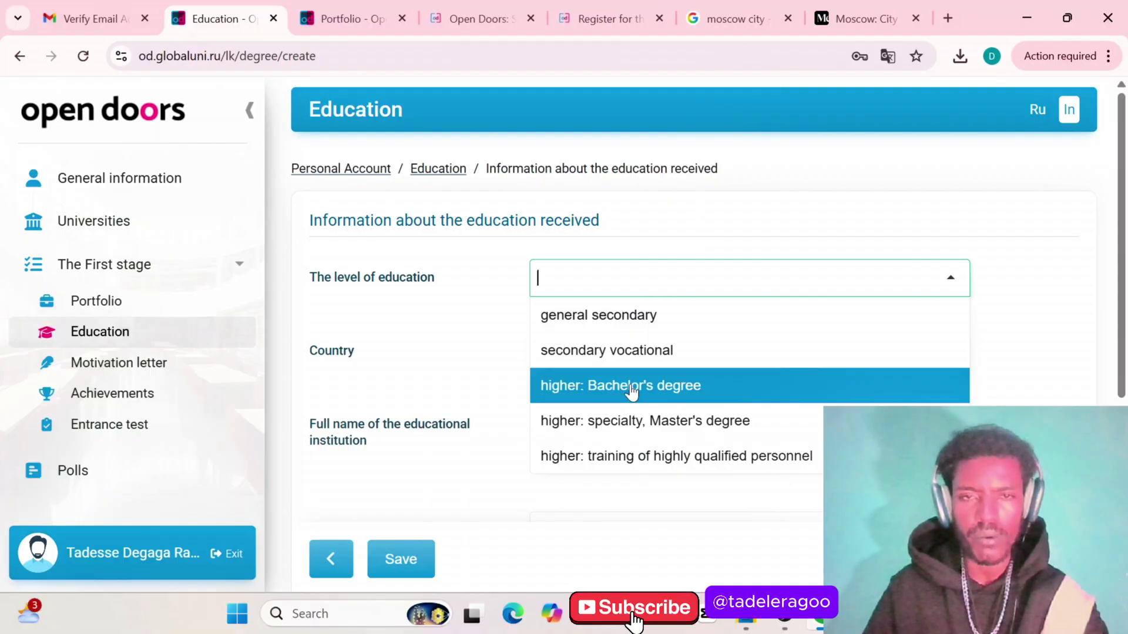
pyautogui.click(583, 330)
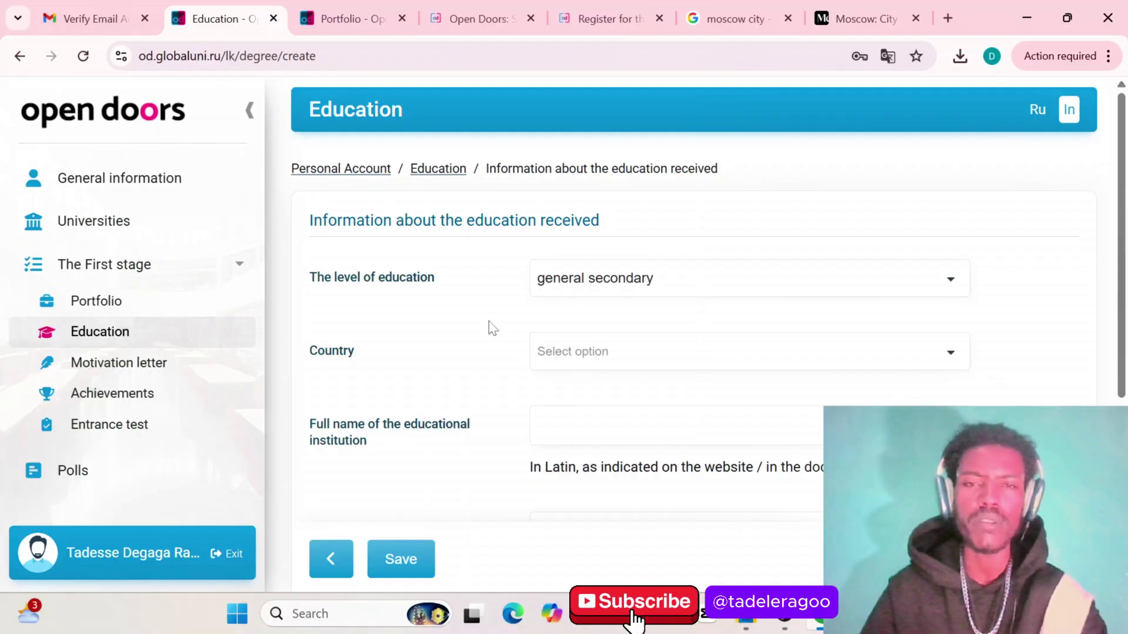
pyautogui.click(609, 359)
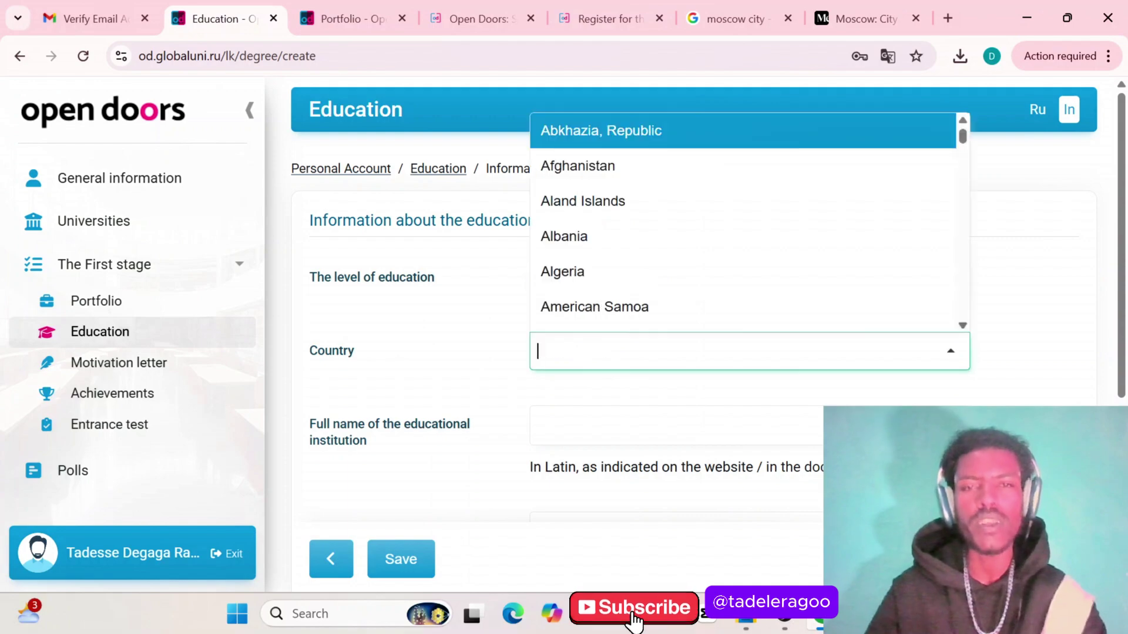
pyautogui.write('eth')
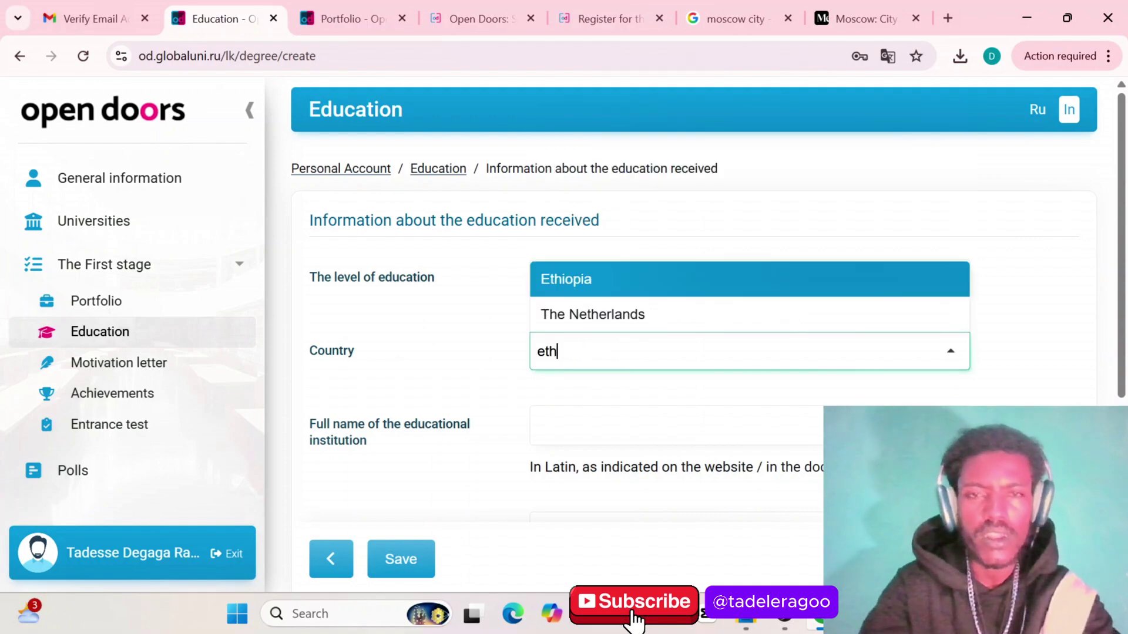
pyautogui.click(606, 289)
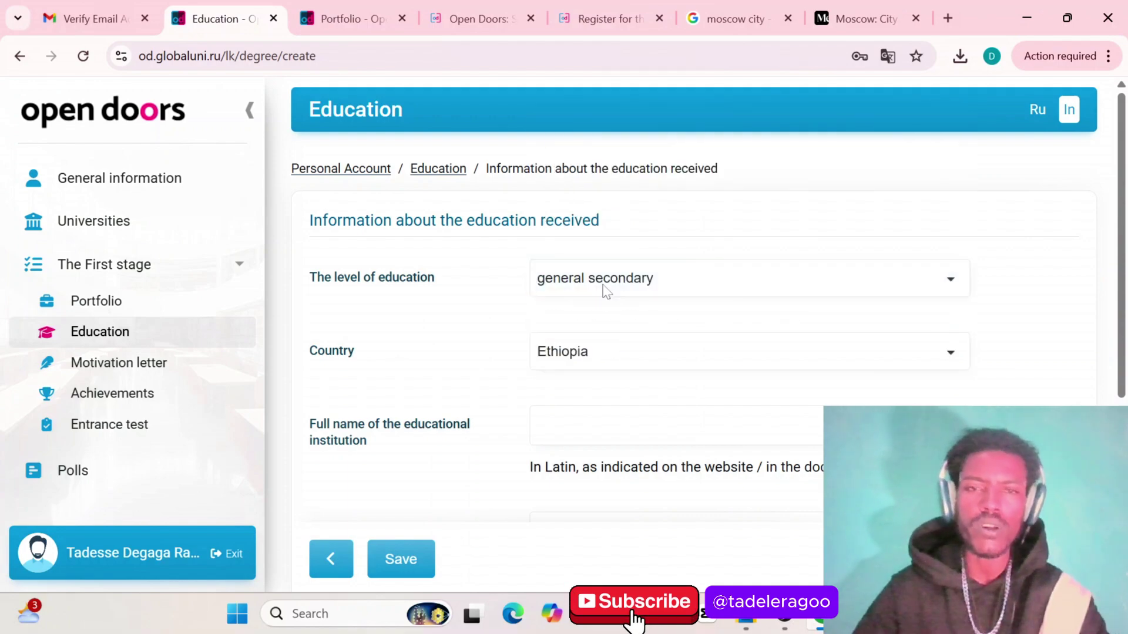
# Enter ODA SBS as the institution name and 2023 as graduation year
pyautogui.scroll(-1, 588, 387)
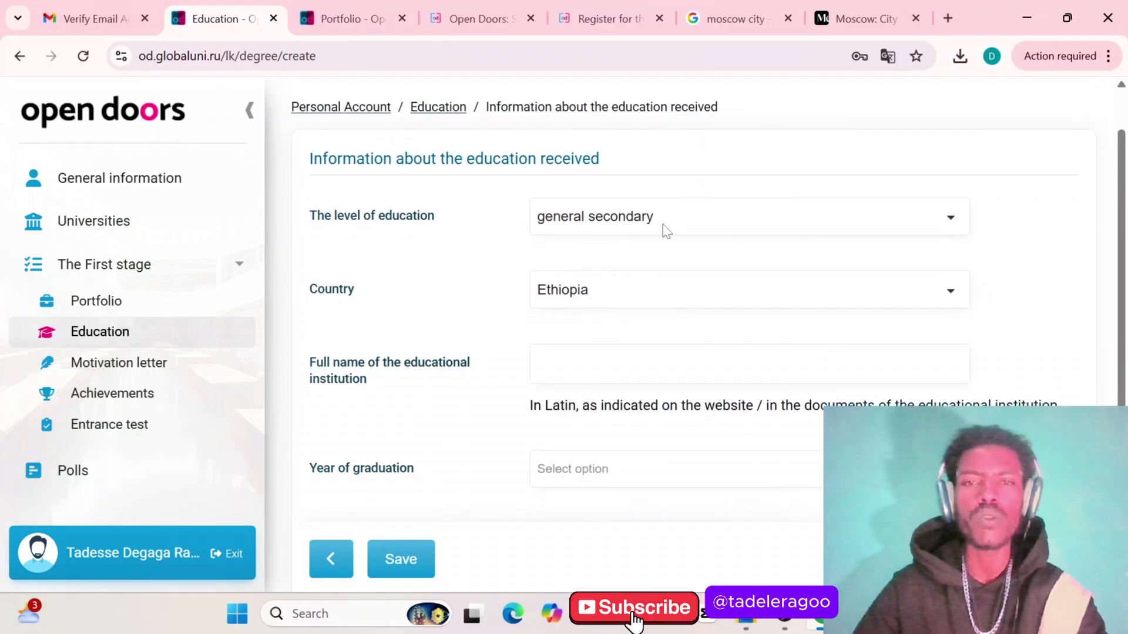
pyautogui.scroll(-2, 568, 294)
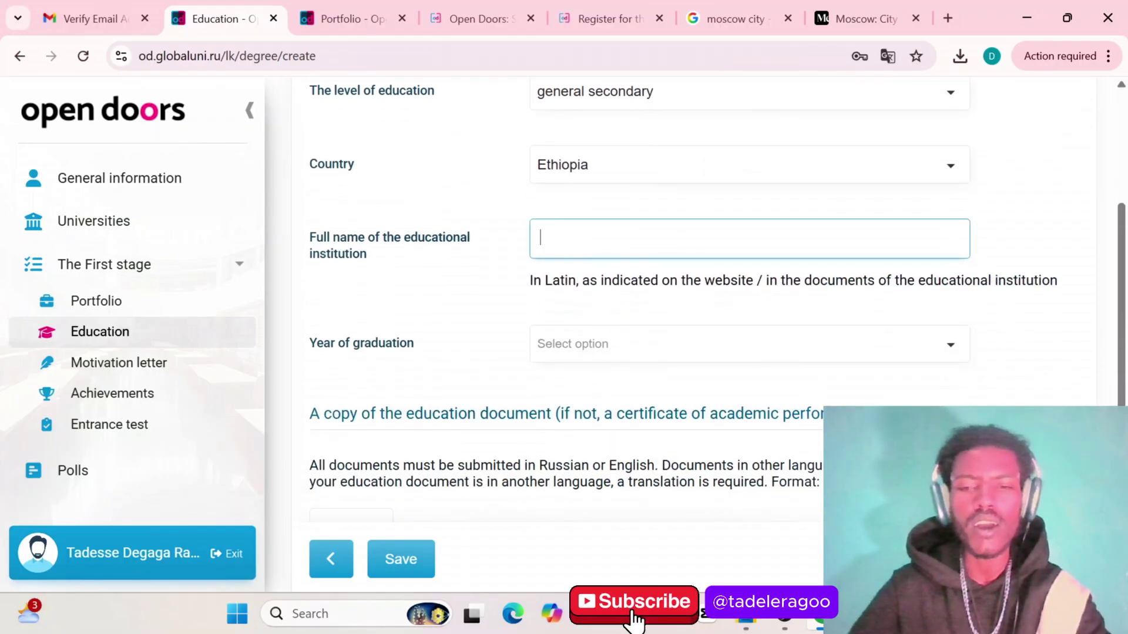
pyautogui.write('ODA ')
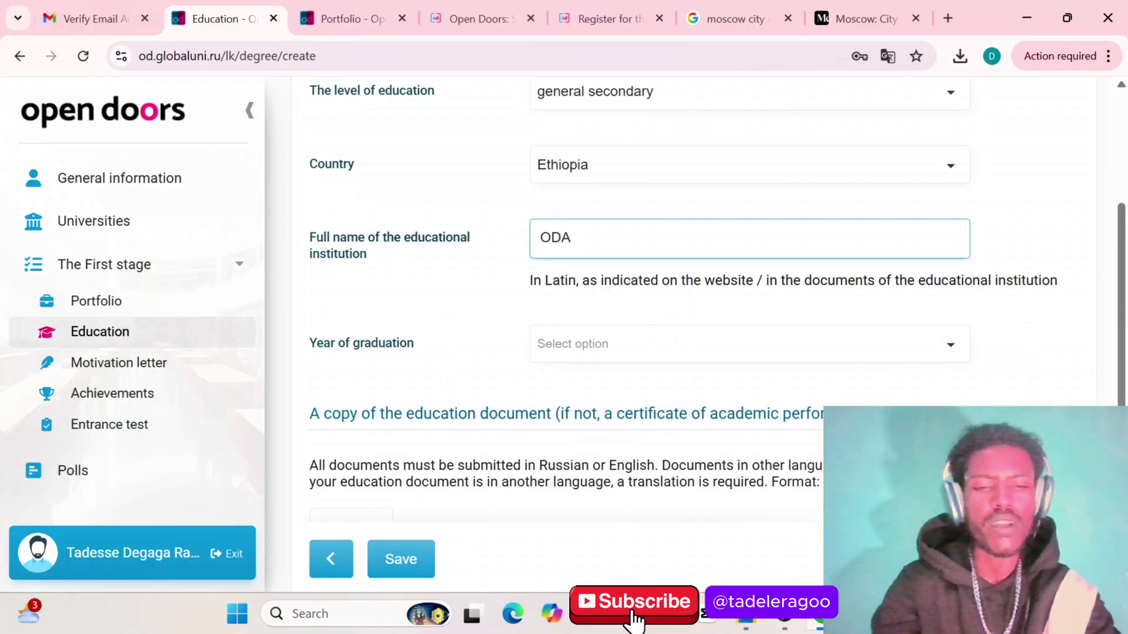
pyautogui.write('SBS')
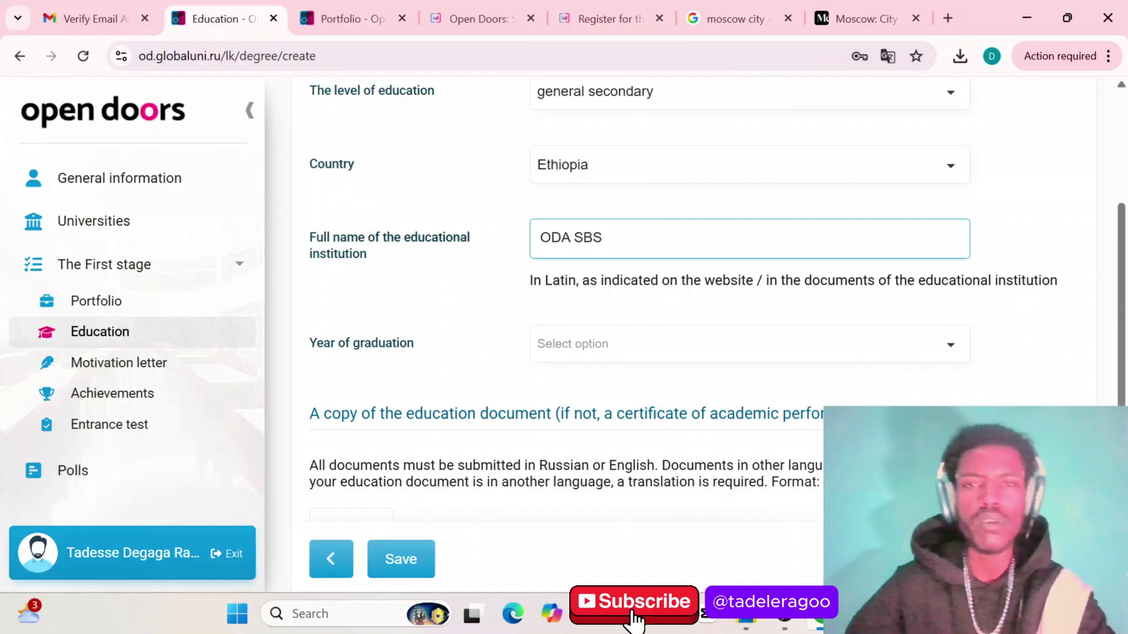
pyautogui.scroll(-2, 613, 282)
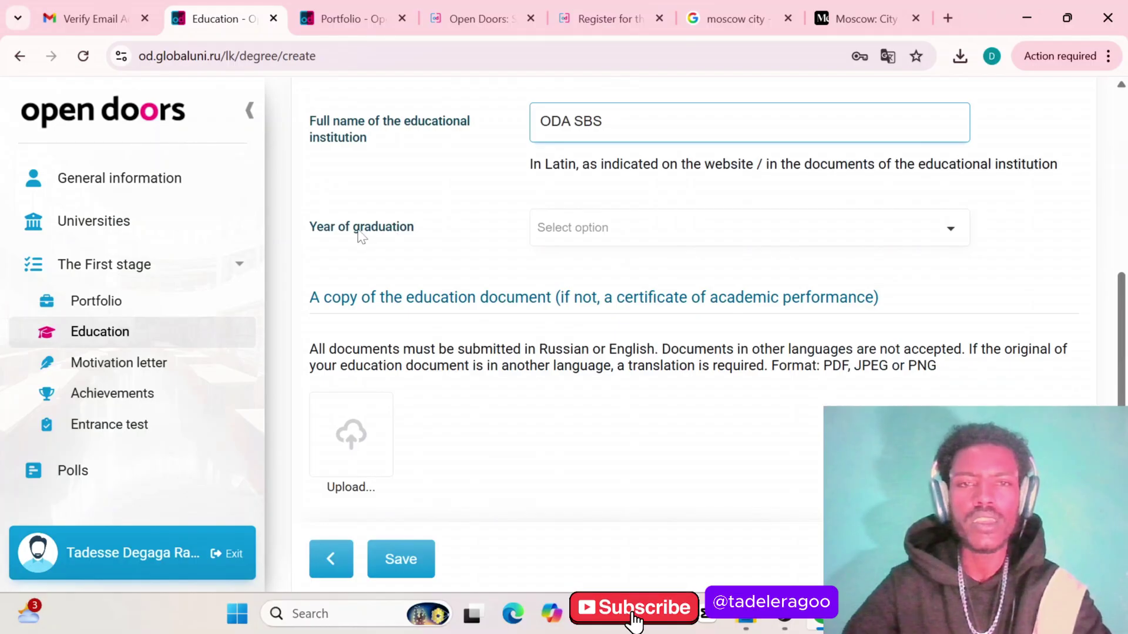
pyautogui.click(596, 229)
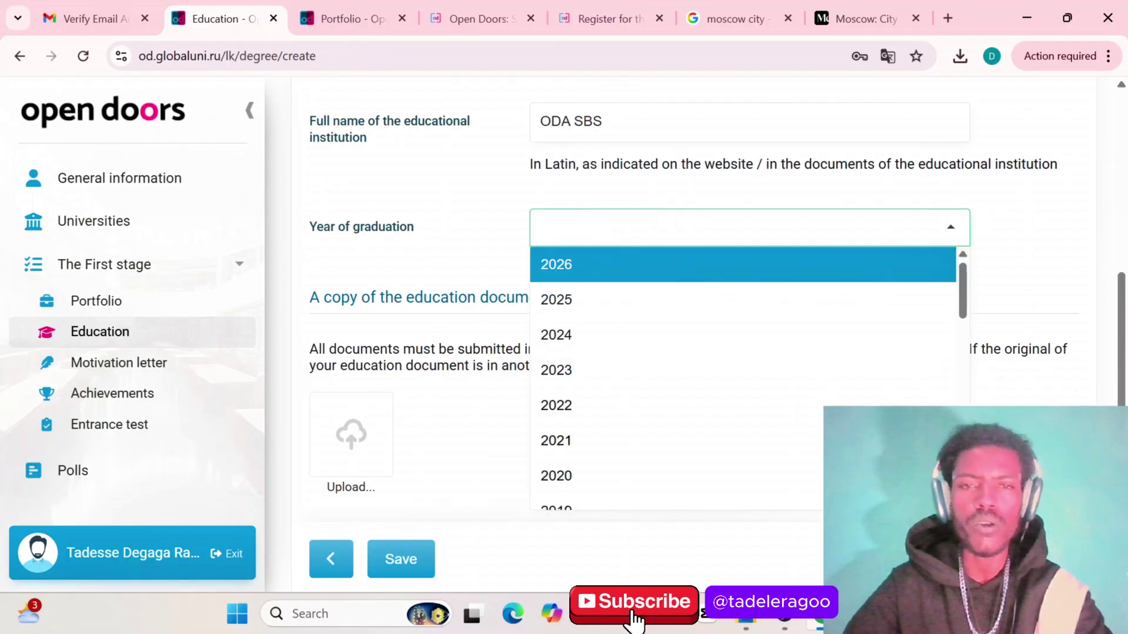
pyautogui.click(577, 376)
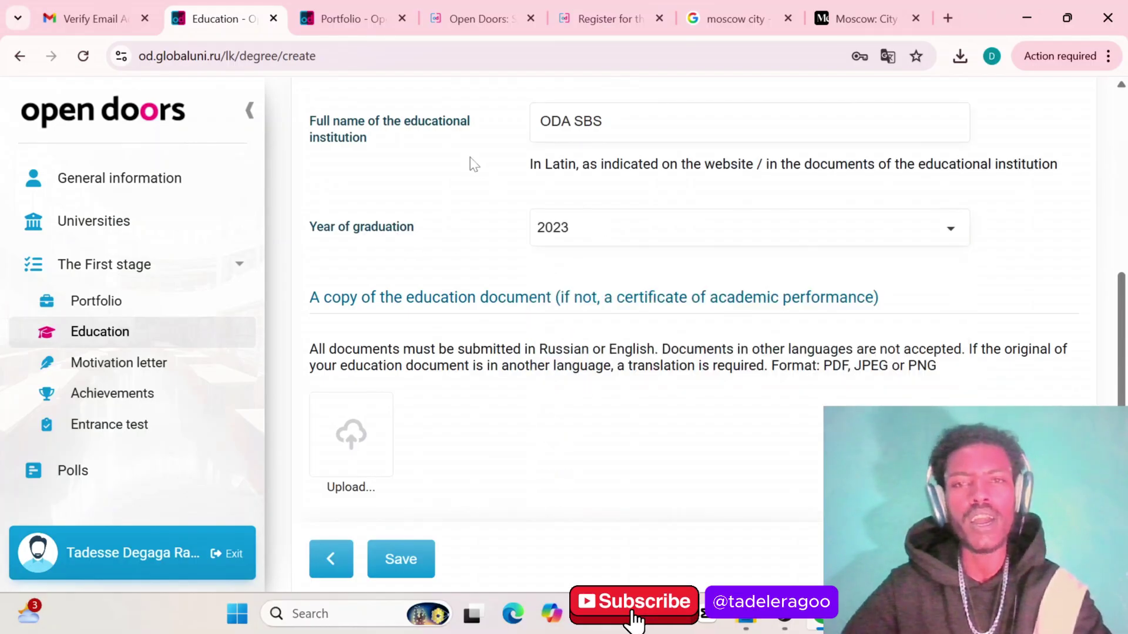
pyautogui.scroll(1, 662, 195)
# Try saving the education entry, hit the required document-copy error, and start the upload
pyautogui.scroll(-1, 664, 196)
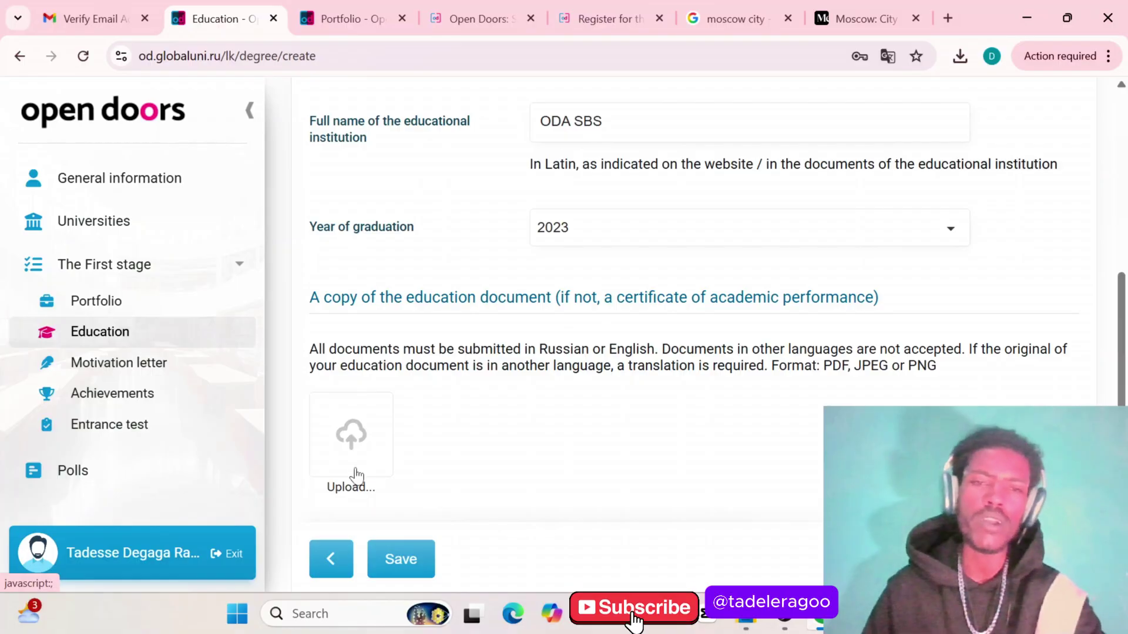
pyautogui.click(399, 564)
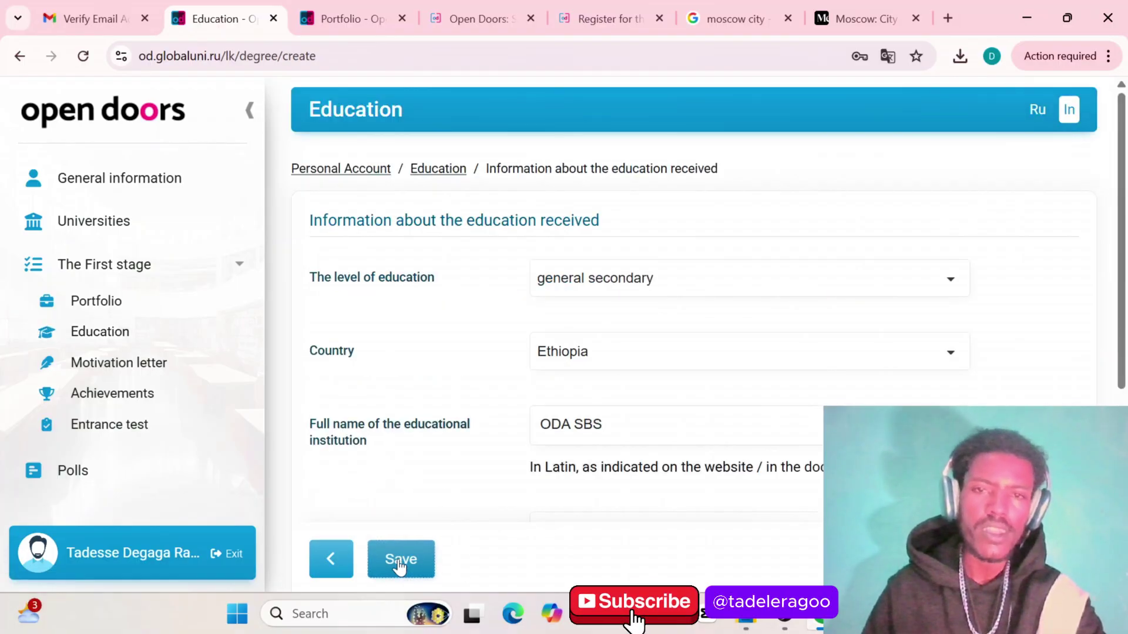
pyautogui.click(399, 564)
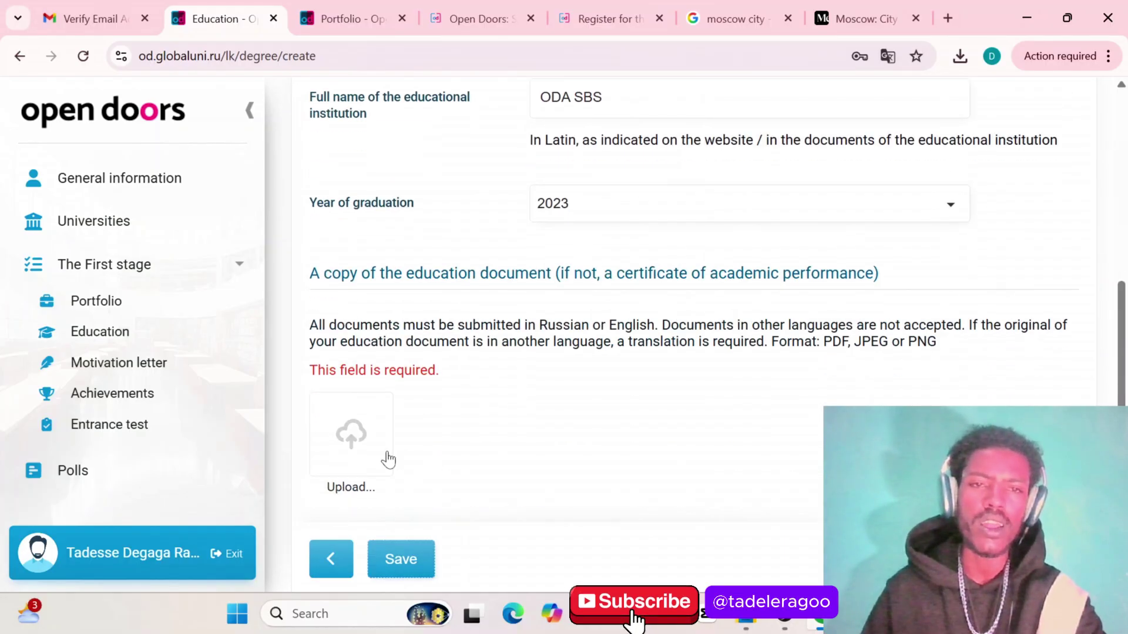
pyautogui.click(348, 455)
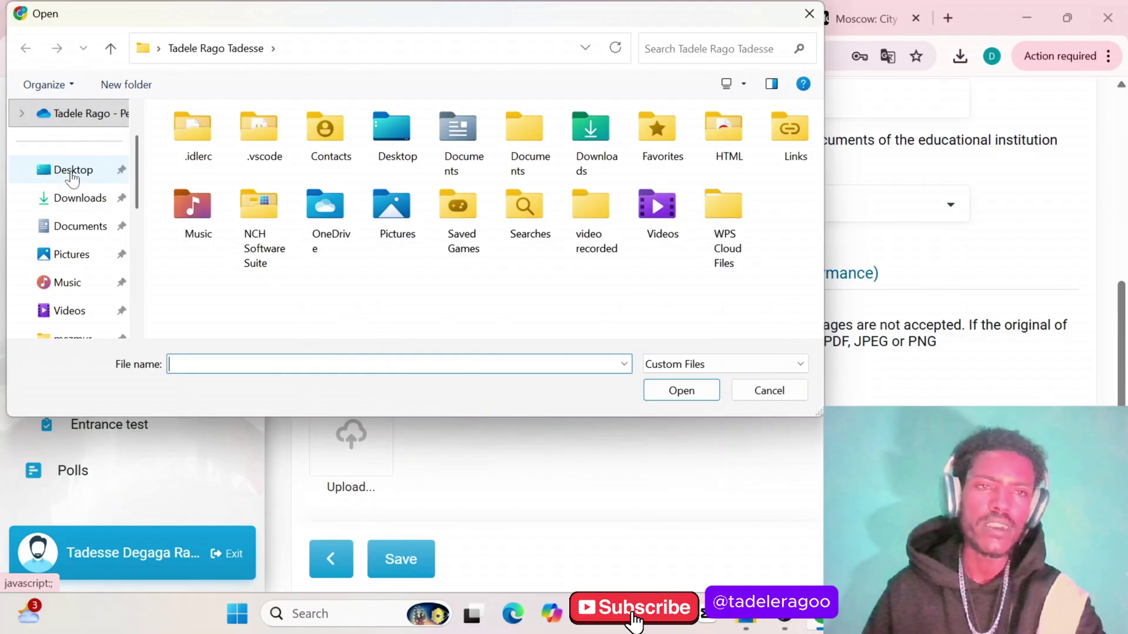
# Attach 'Malka8 front transcript(1)' from Desktop > grade8 as the education document copy
pyautogui.click(71, 172)
pyautogui.doubleClick(197, 172)
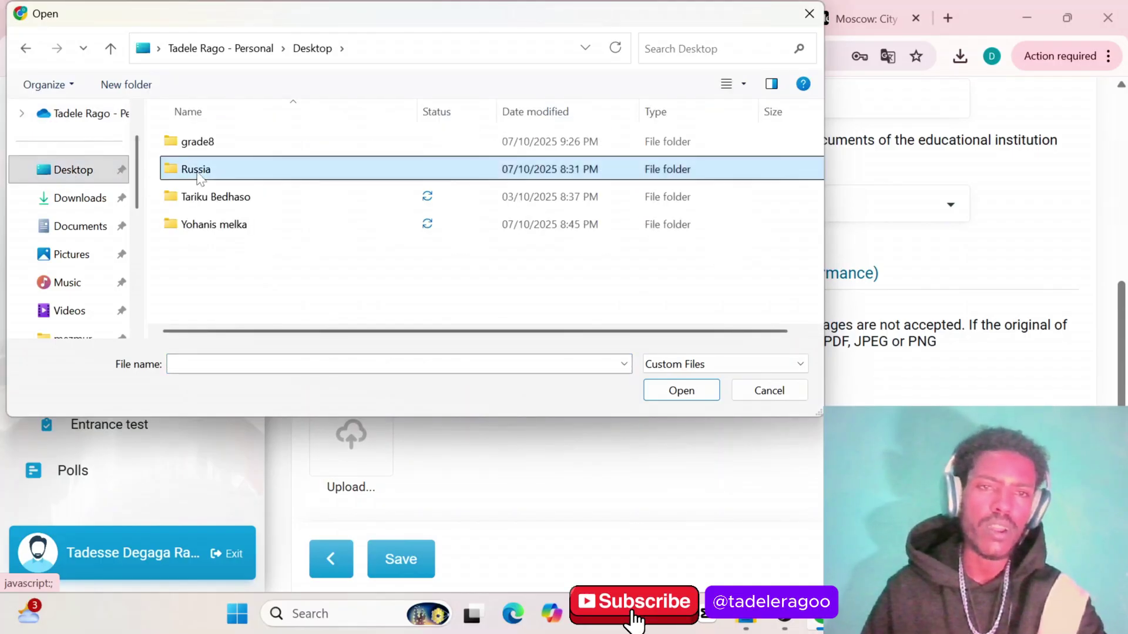
pyautogui.scroll(-2, 347, 197)
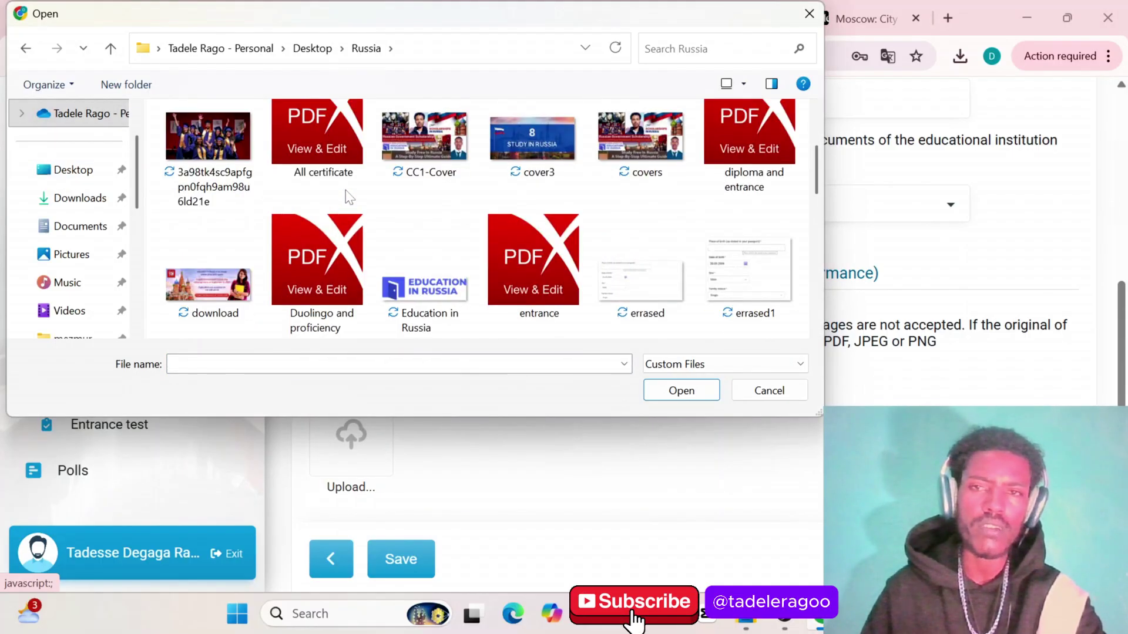
pyautogui.scroll(2, 348, 196)
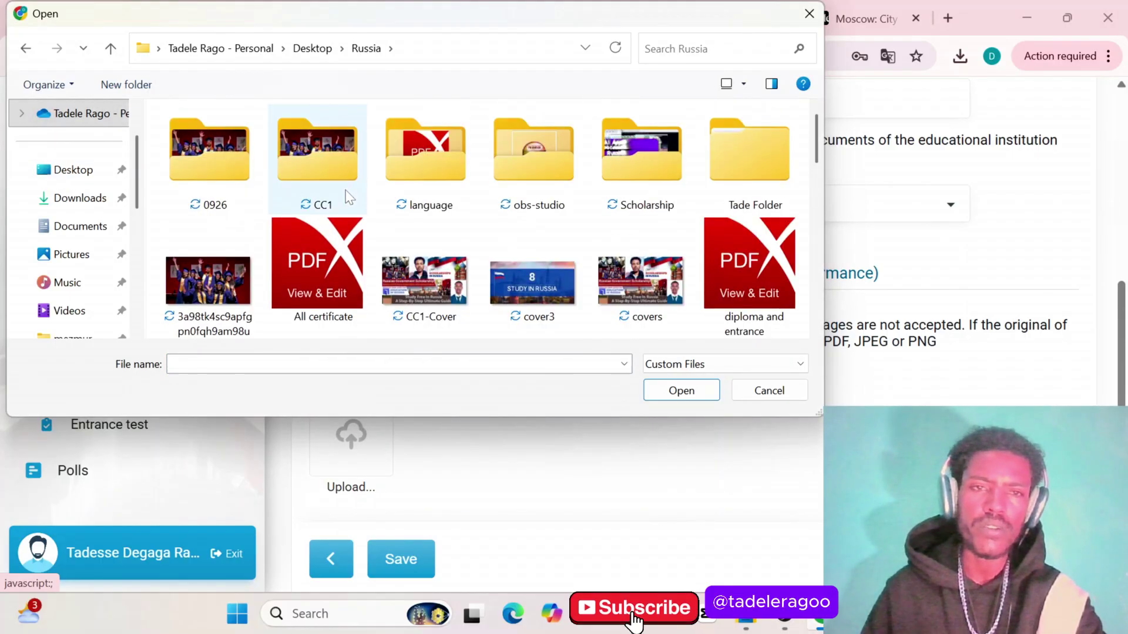
pyautogui.doubleClick(647, 172)
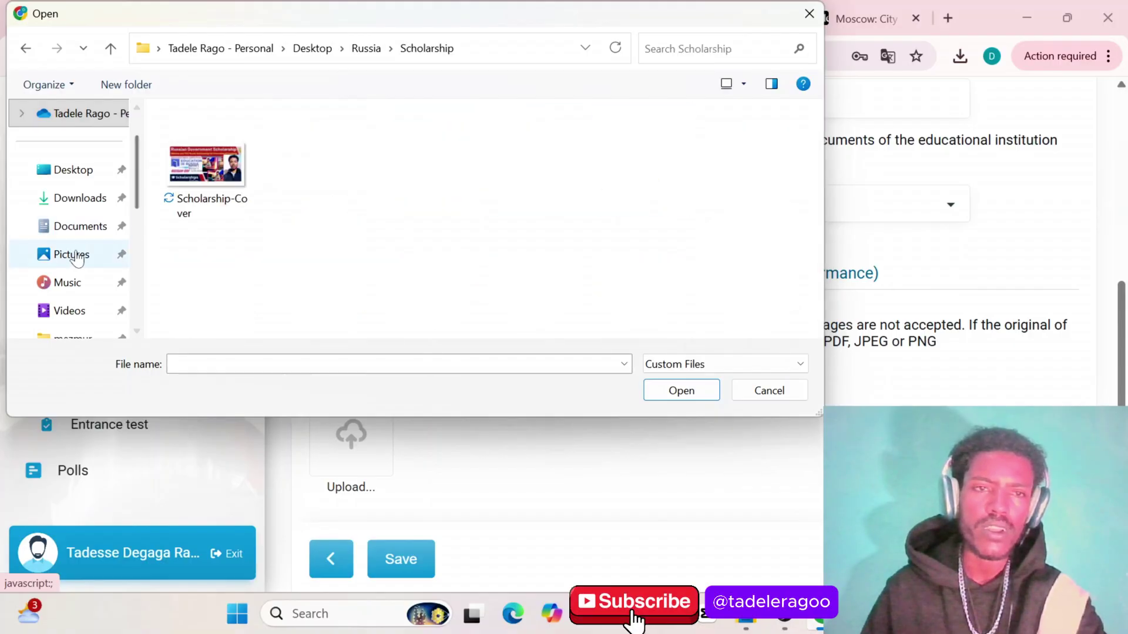
pyautogui.scroll(-3, 75, 255)
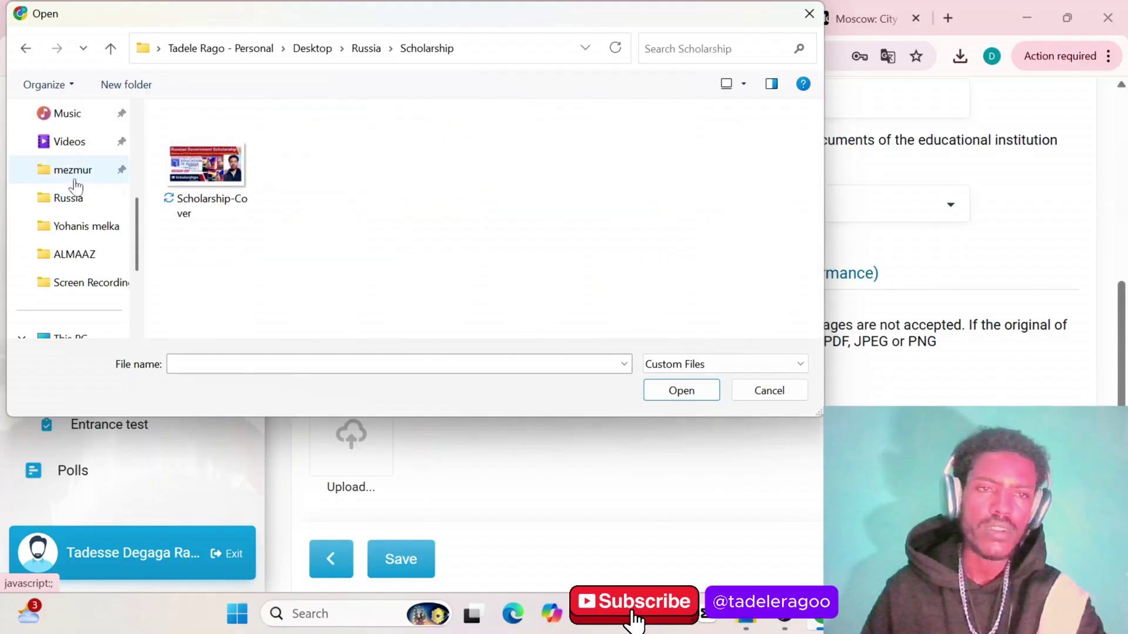
pyautogui.click(71, 202)
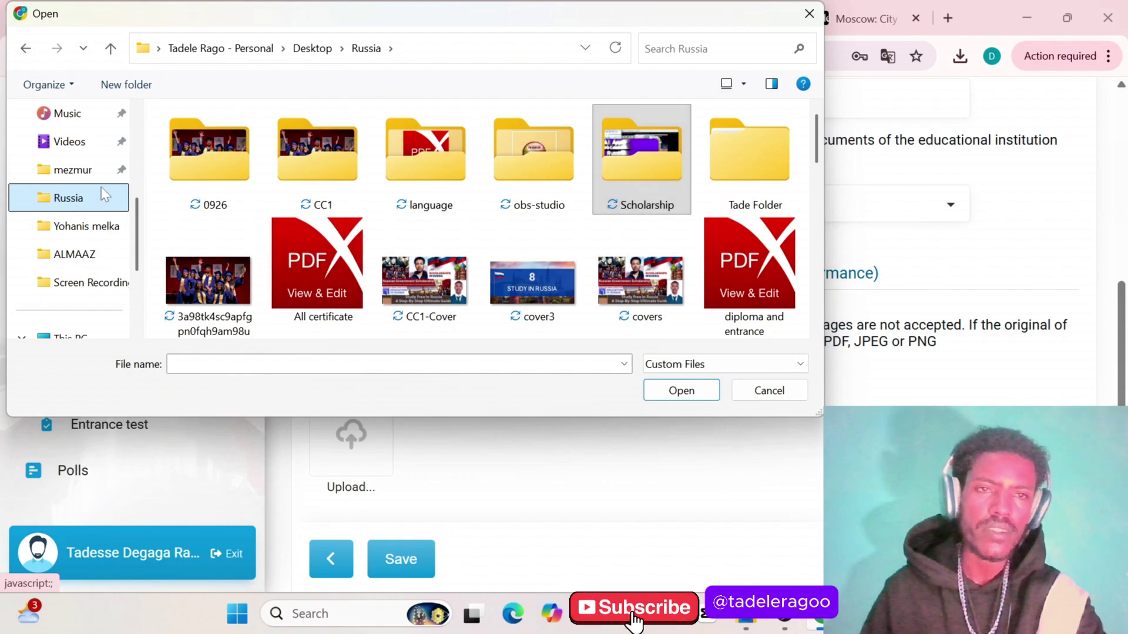
pyautogui.scroll(3, 65, 118)
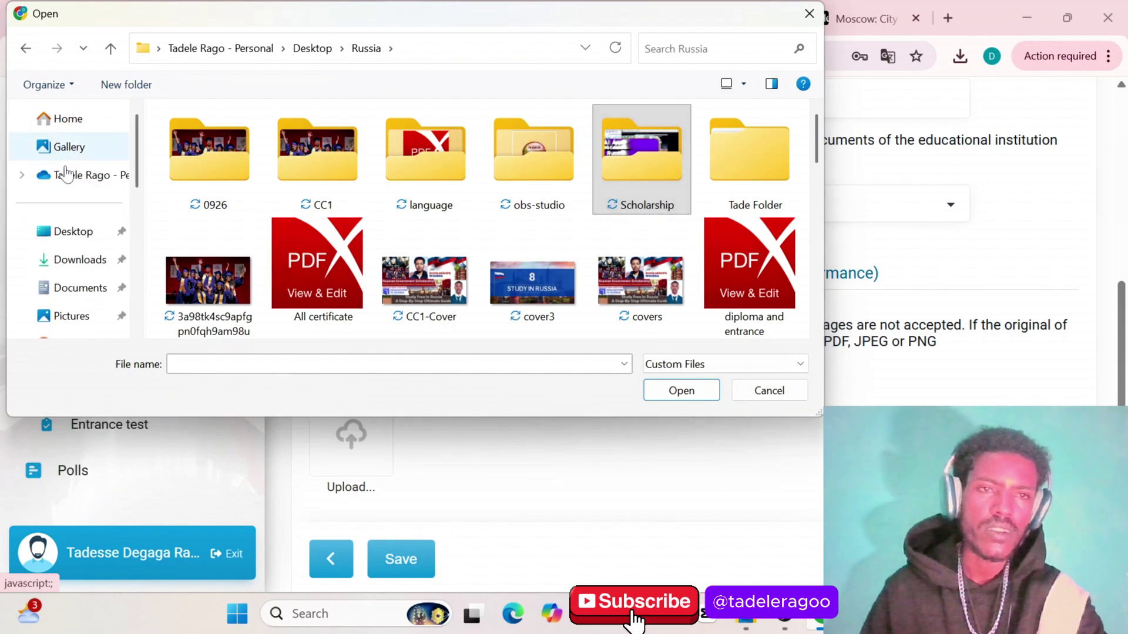
pyautogui.click(58, 238)
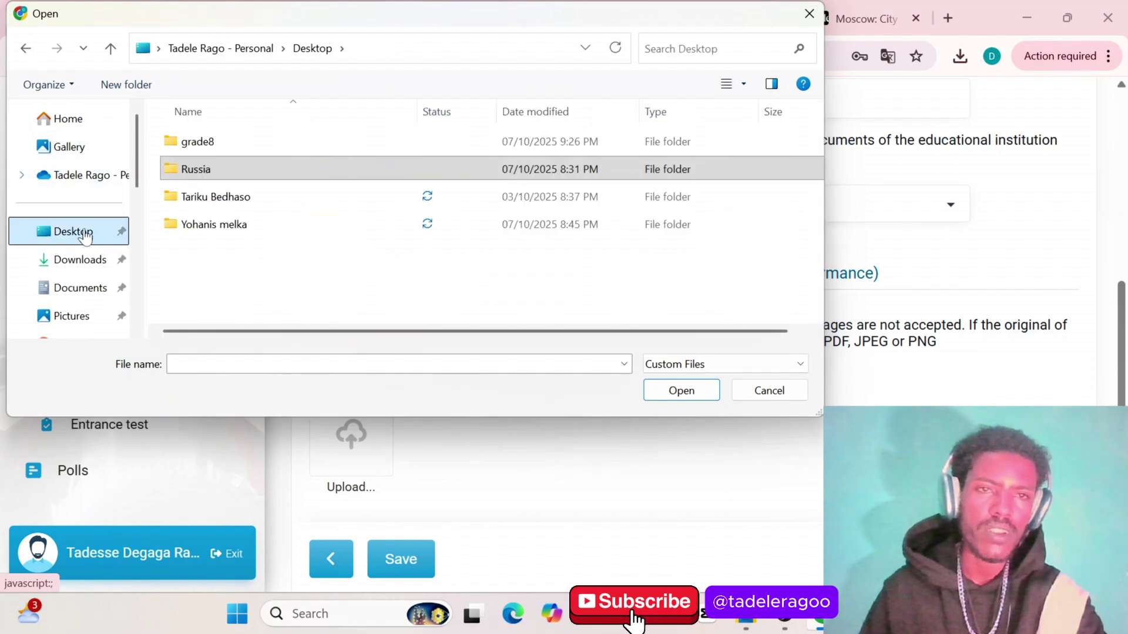
pyautogui.doubleClick(230, 144)
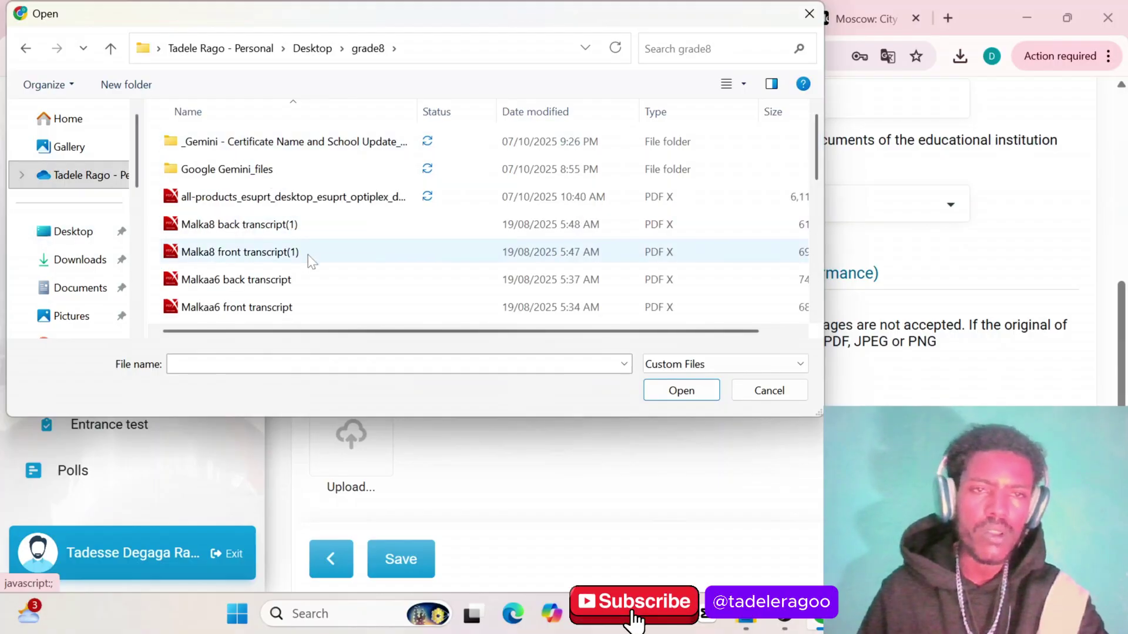
pyautogui.click(307, 255)
pyautogui.click(691, 391)
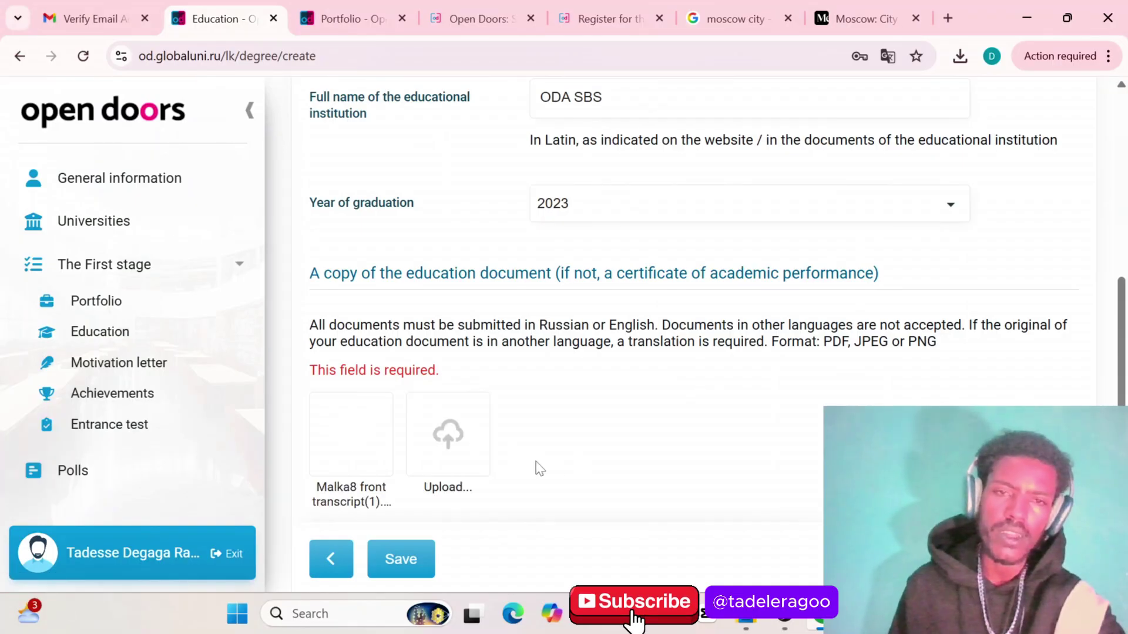
pyautogui.scroll(-1, 539, 468)
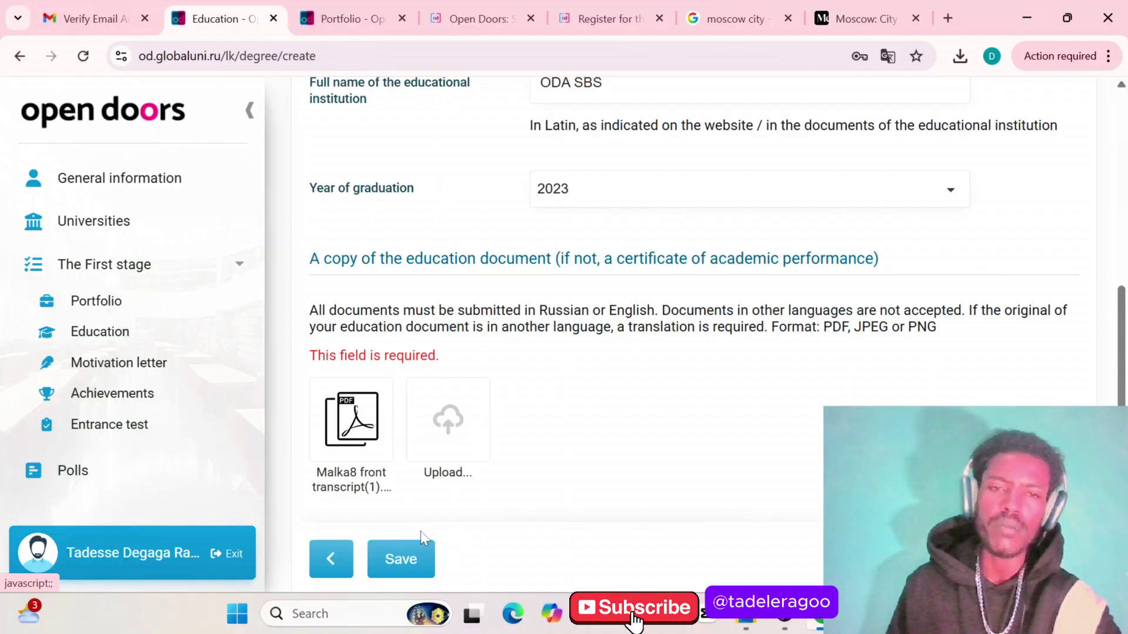
# Save the Ethiopia 2023 secondary education entry, then open the Motivation Letter page
pyautogui.click(400, 561)
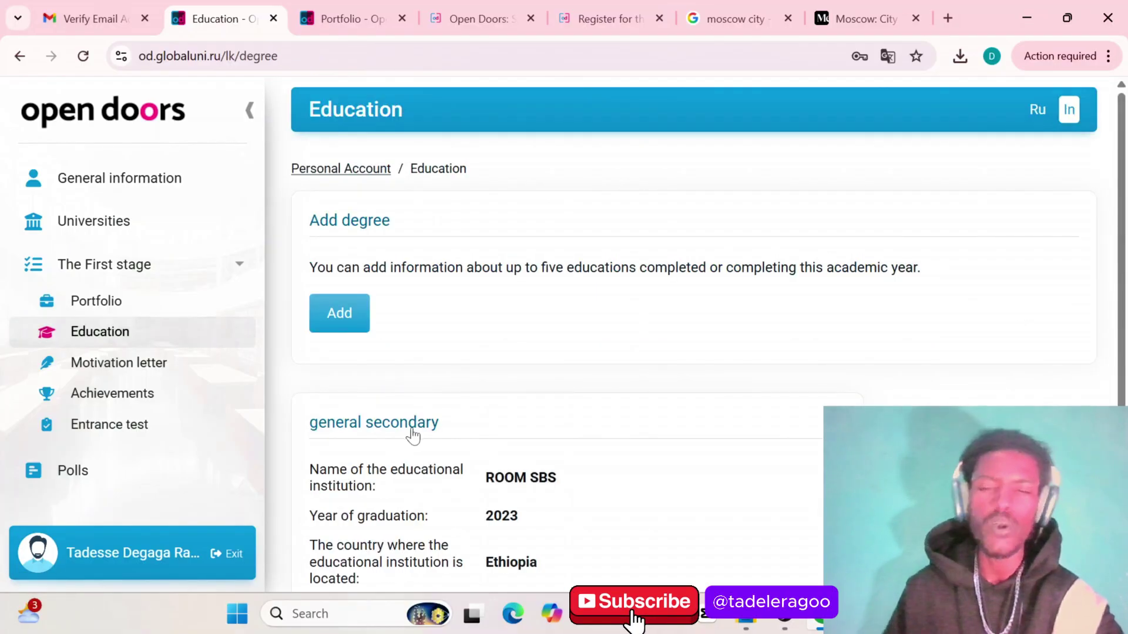
pyautogui.scroll(-1, 413, 436)
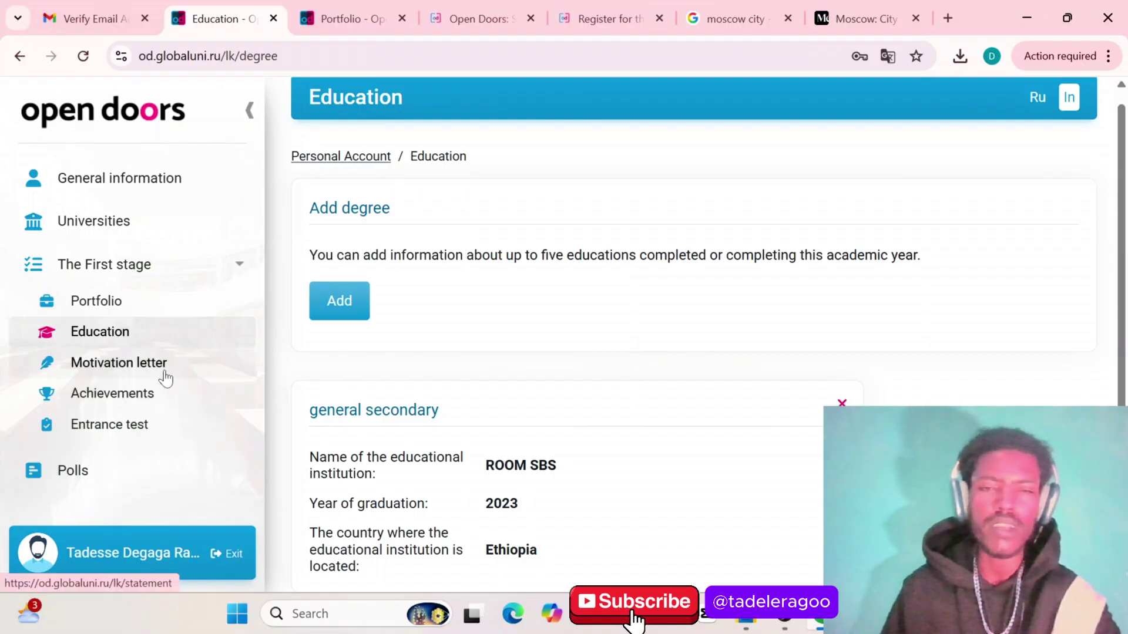
pyautogui.click(114, 370)
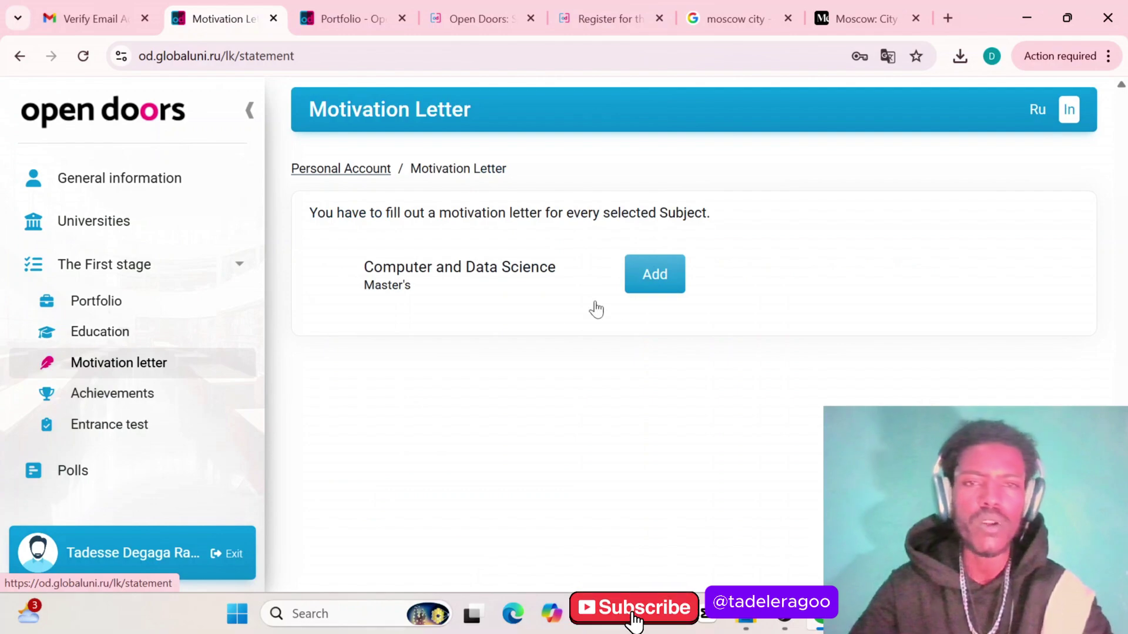
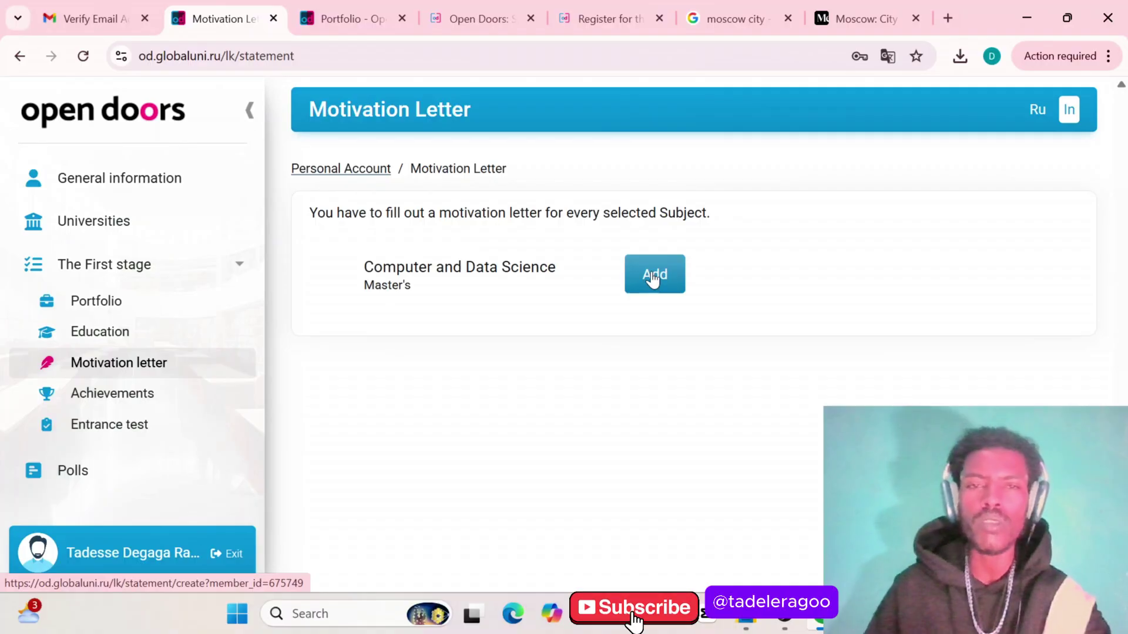
# Start a new motivation letter for Computer and Data Science (Master's) and look over its empty scientific interests fields
pyautogui.click(652, 281)
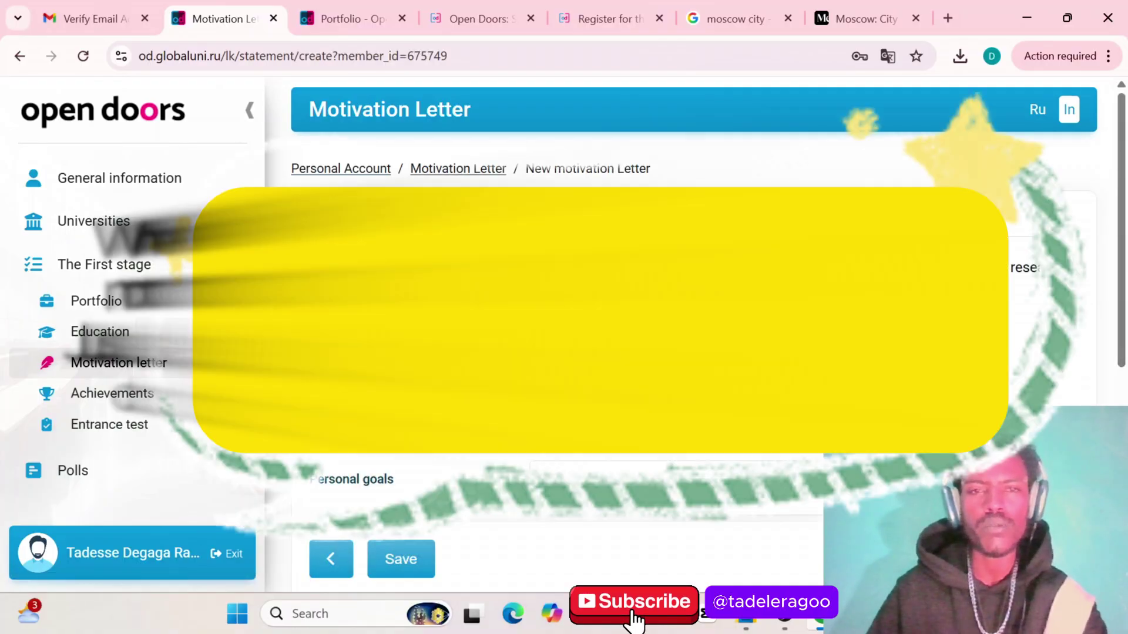
pyautogui.scroll(-4, 693, 329)
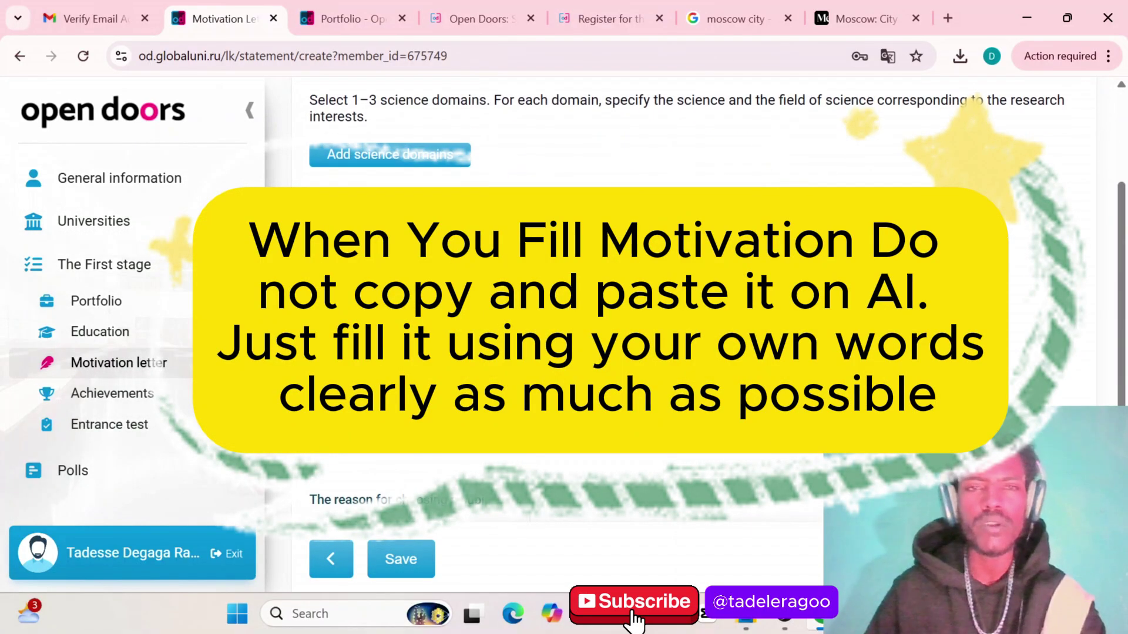
pyautogui.scroll(2, 429, 253)
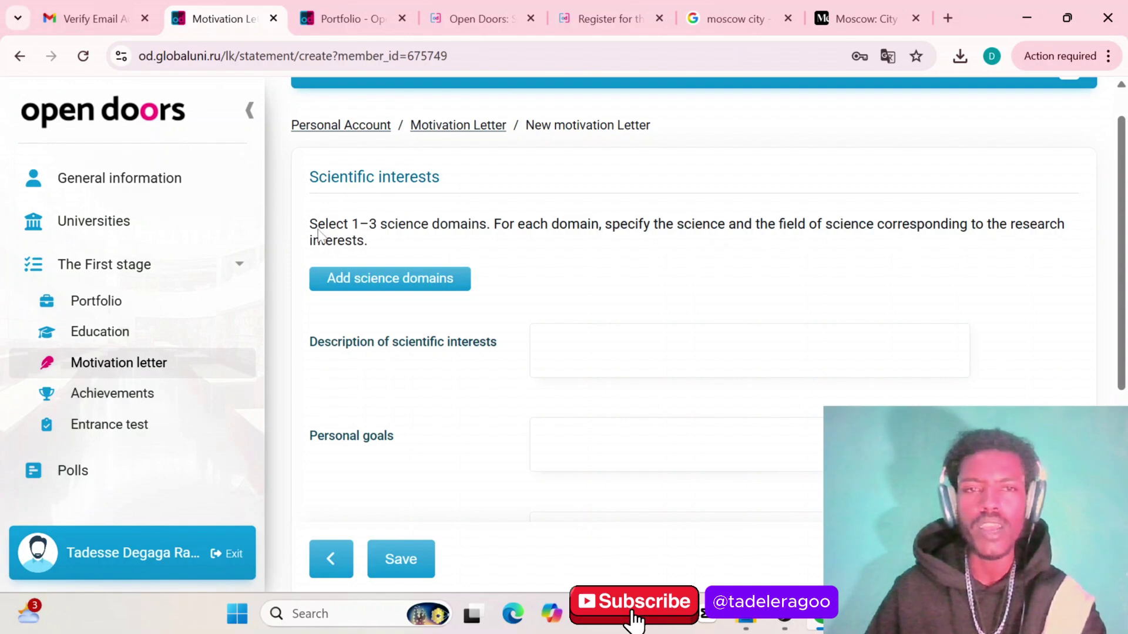
pyautogui.scroll(-2, 467, 250)
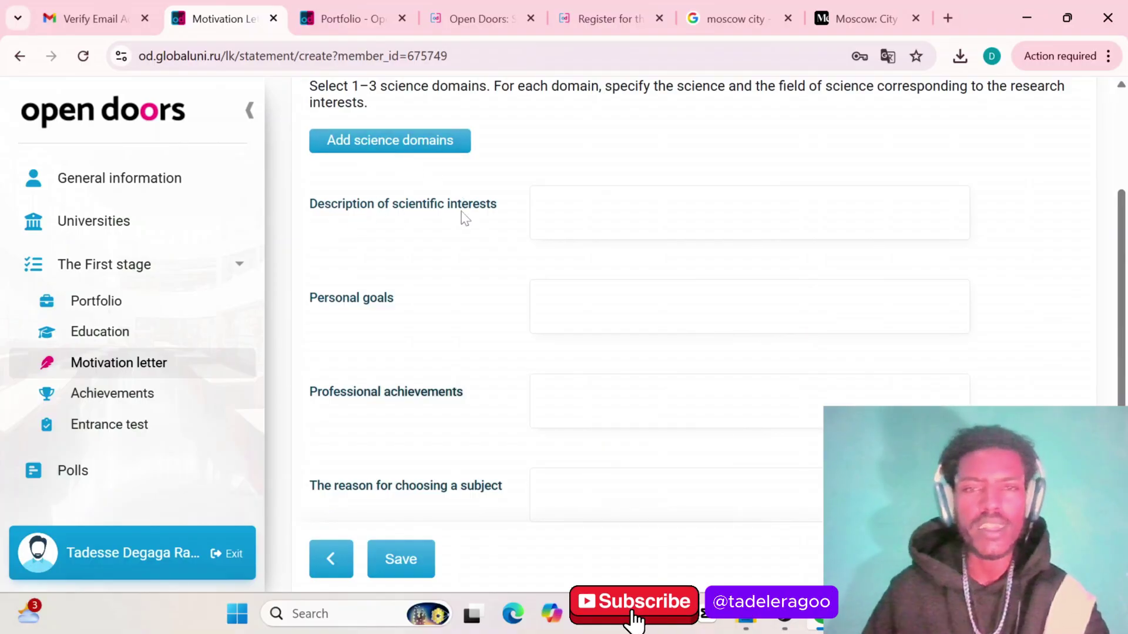
pyautogui.click(541, 206)
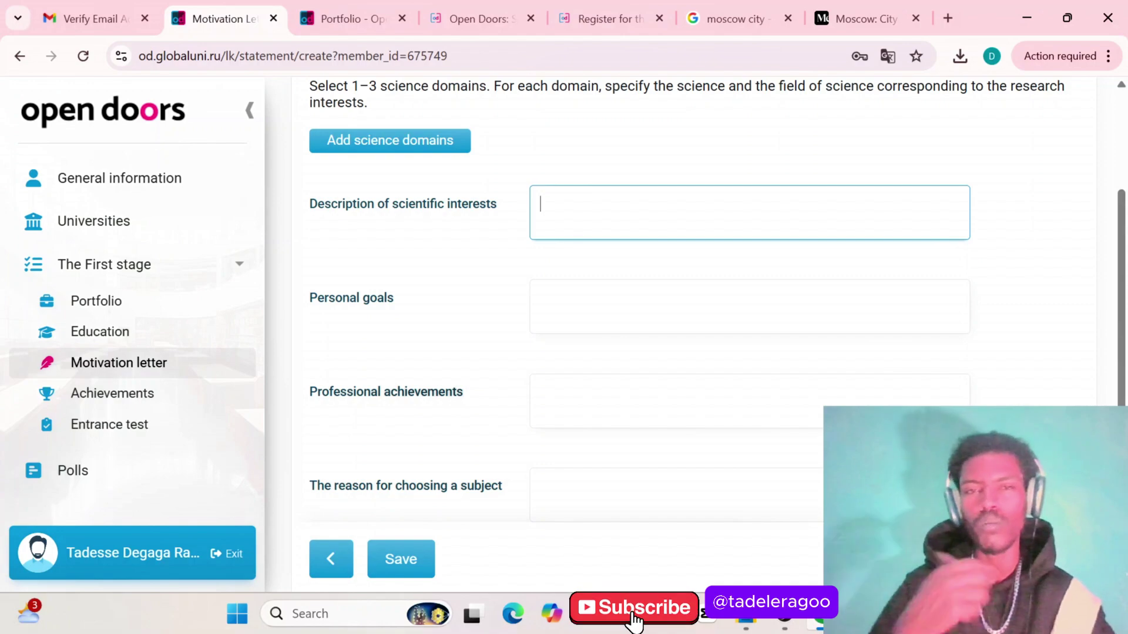
pyautogui.scroll(-1, 694, 329)
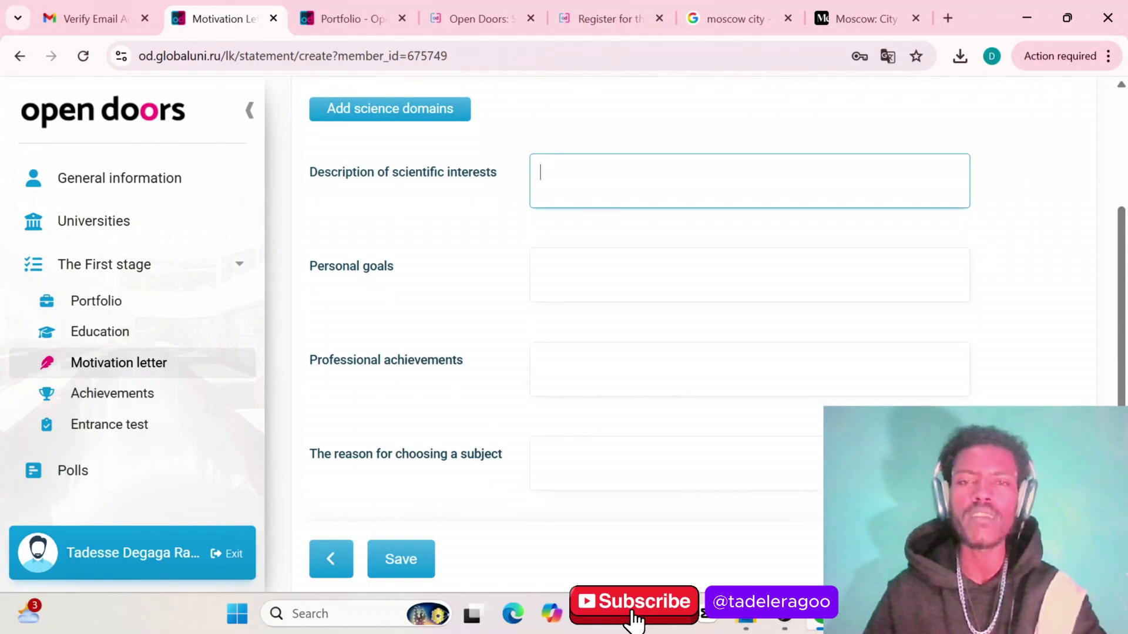
pyautogui.press('Tab')
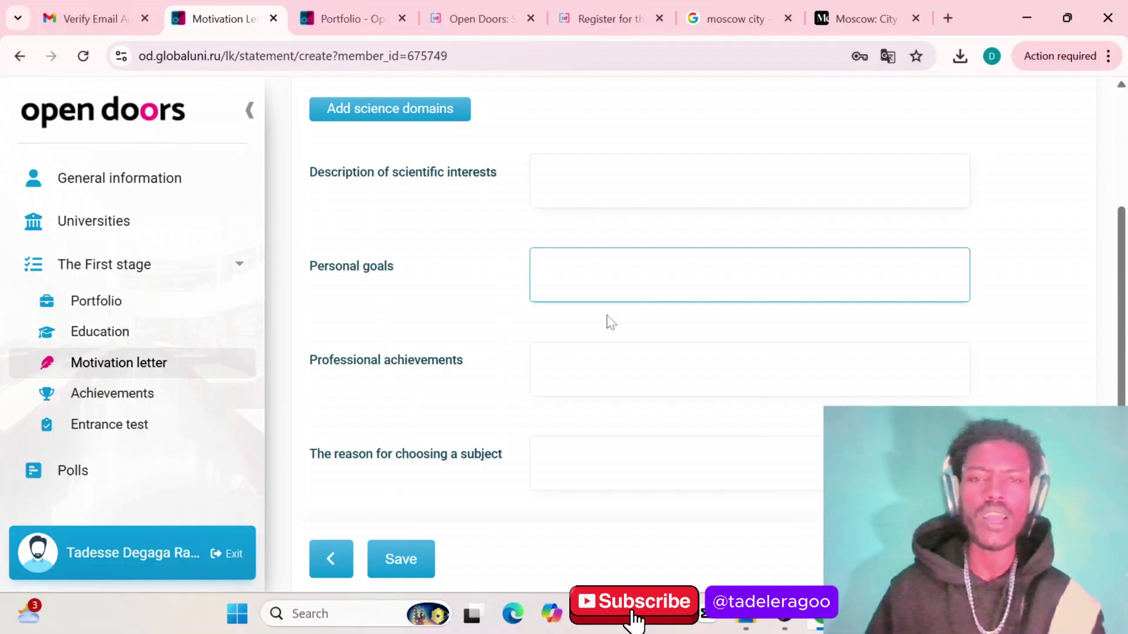
pyautogui.scroll(-1, 611, 335)
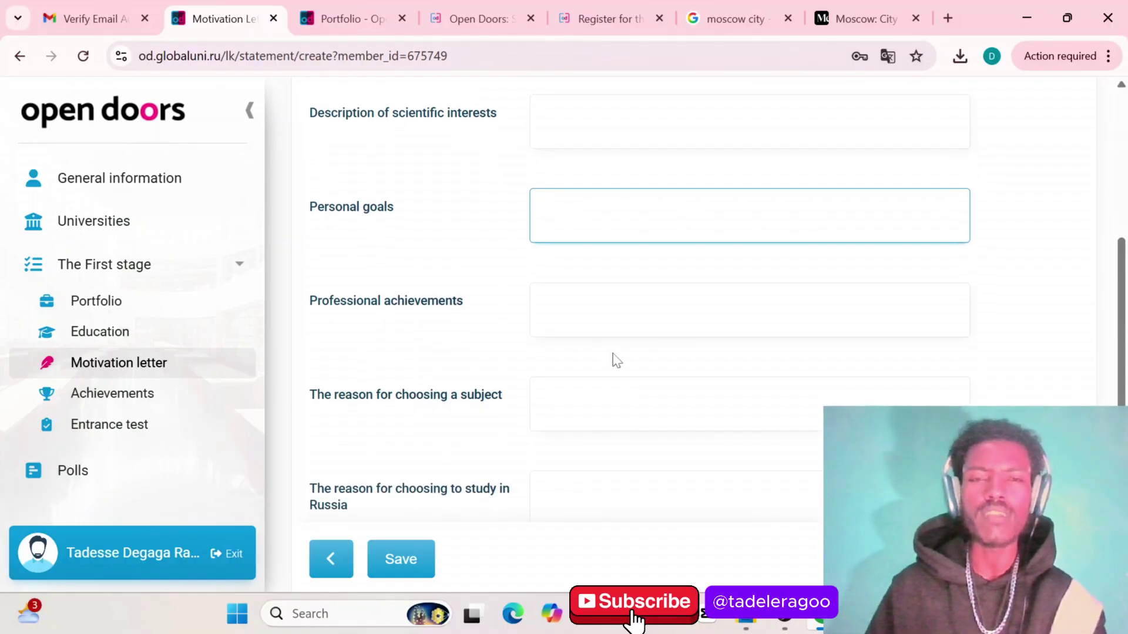
pyautogui.press('Tab')
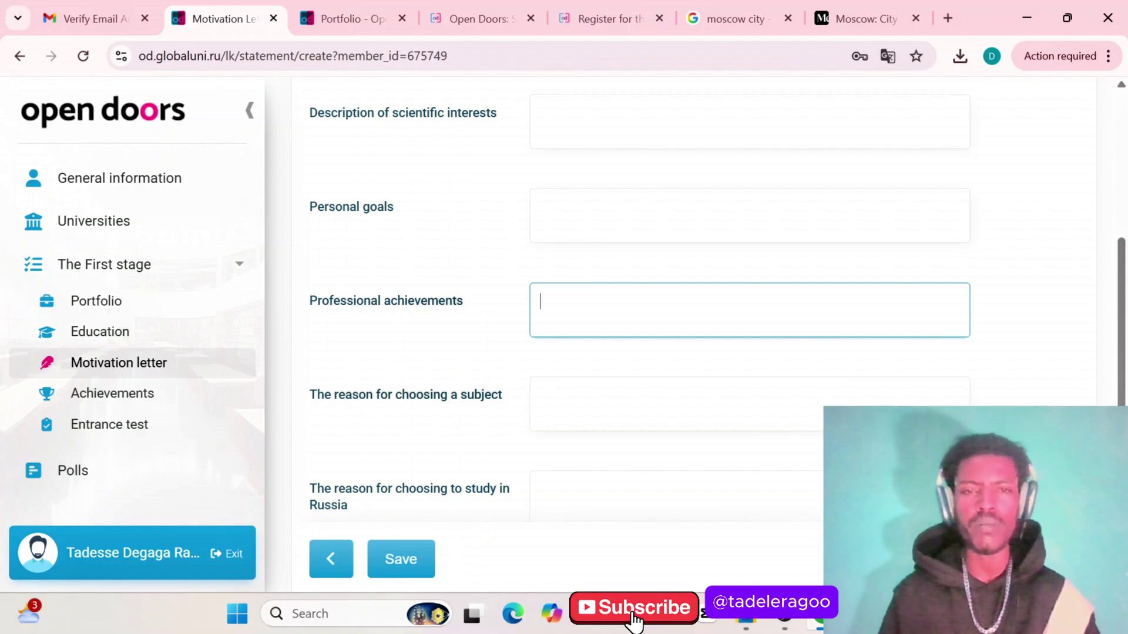
pyautogui.scroll(-2, 586, 335)
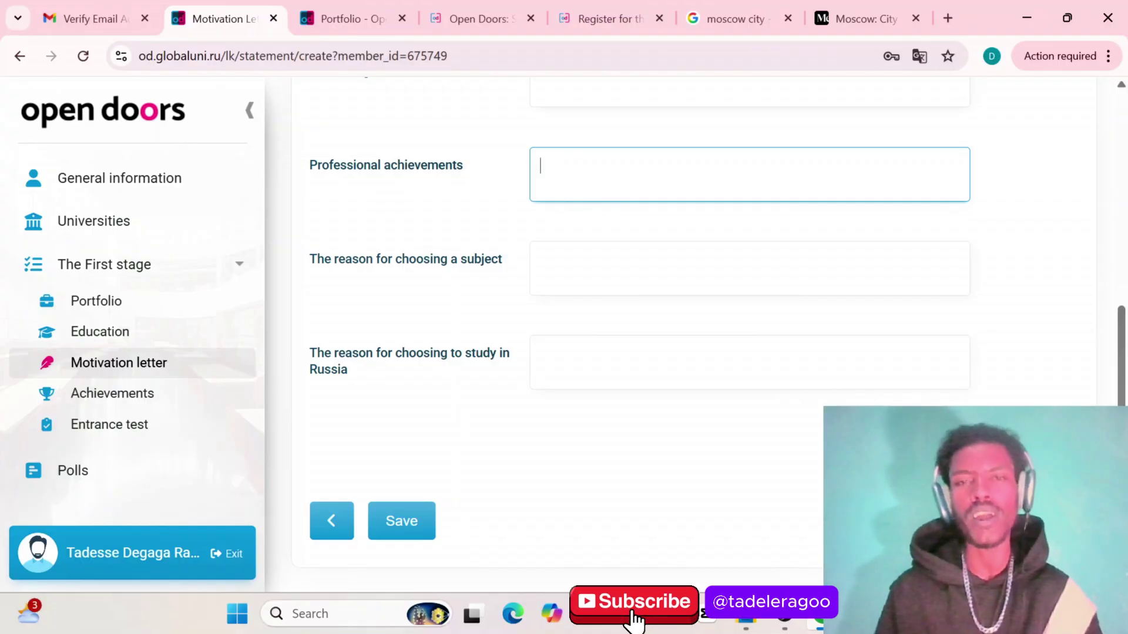
pyautogui.press('Tab')
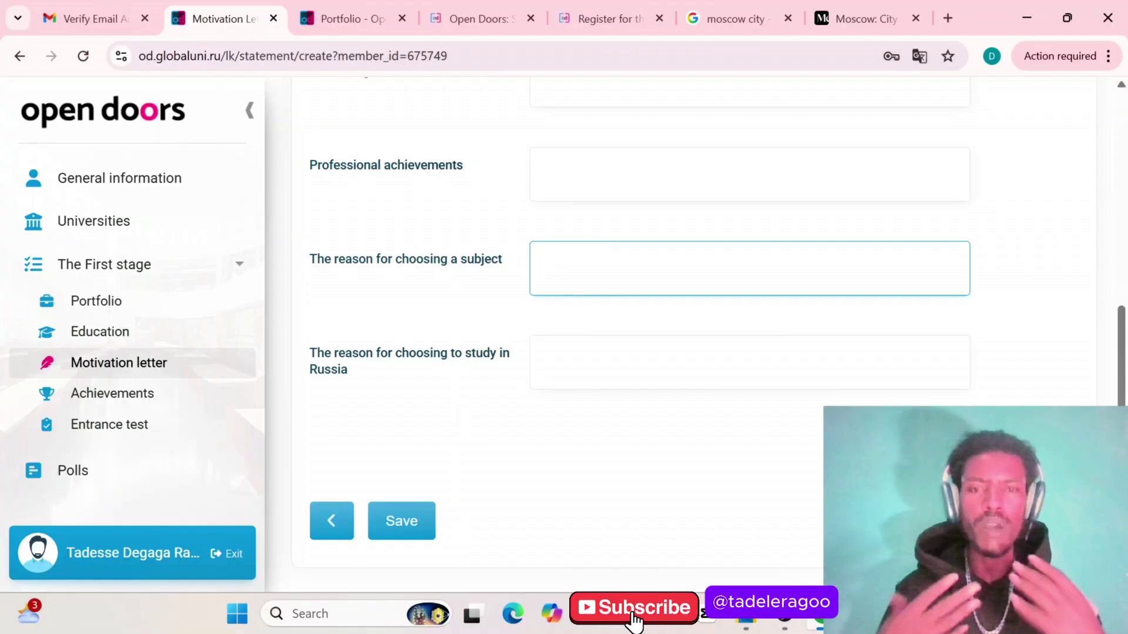
pyautogui.rightClick(591, 280)
pyautogui.click(551, 282)
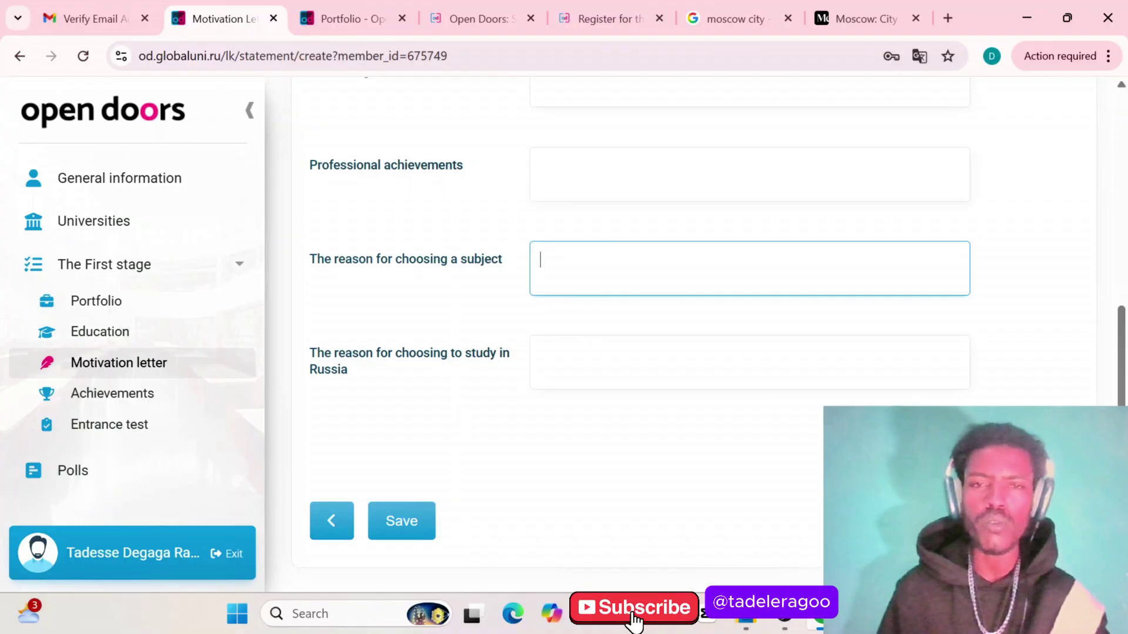
pyautogui.scroll(-1, 468, 342)
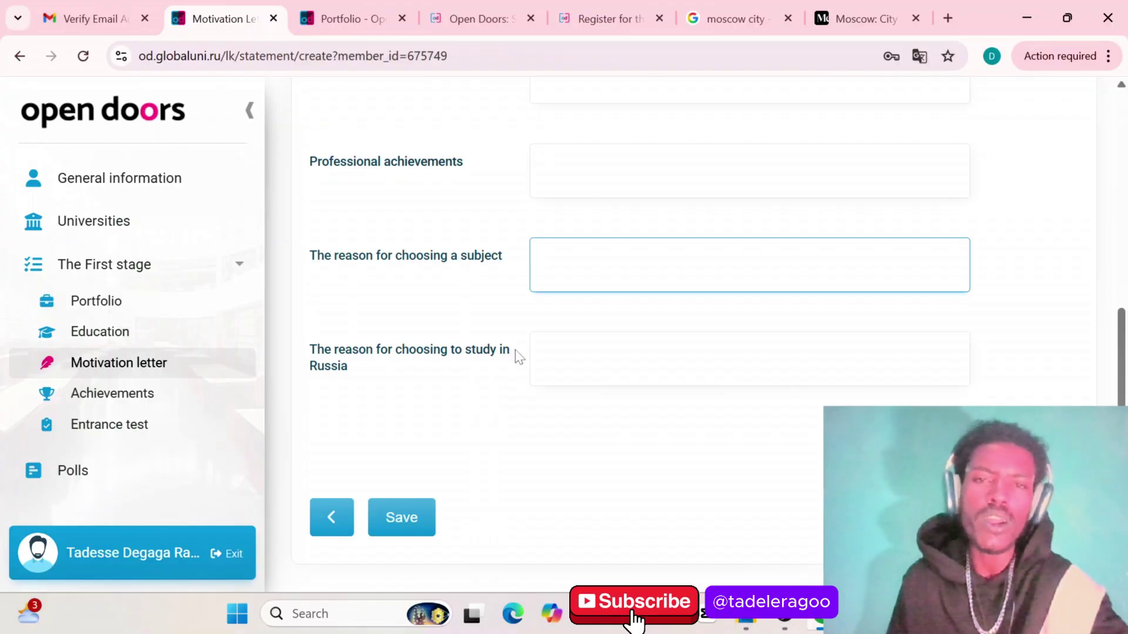
pyautogui.scroll(3, 517, 355)
pyautogui.scroll(2, 517, 355)
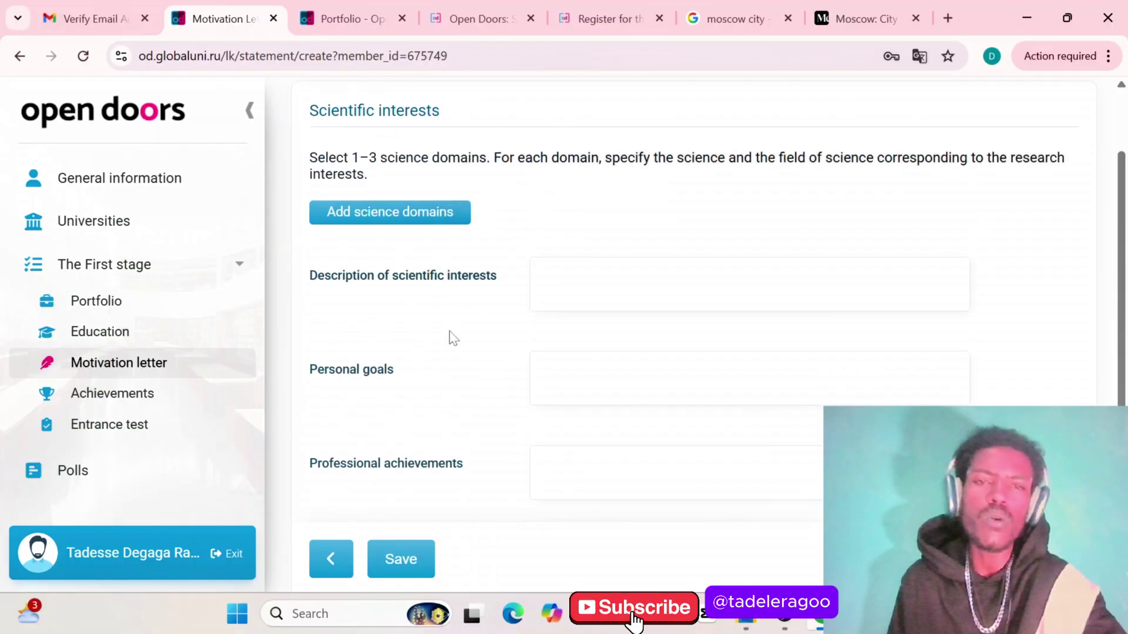
pyautogui.scroll(-3, 563, 346)
pyautogui.scroll(-2, 694, 329)
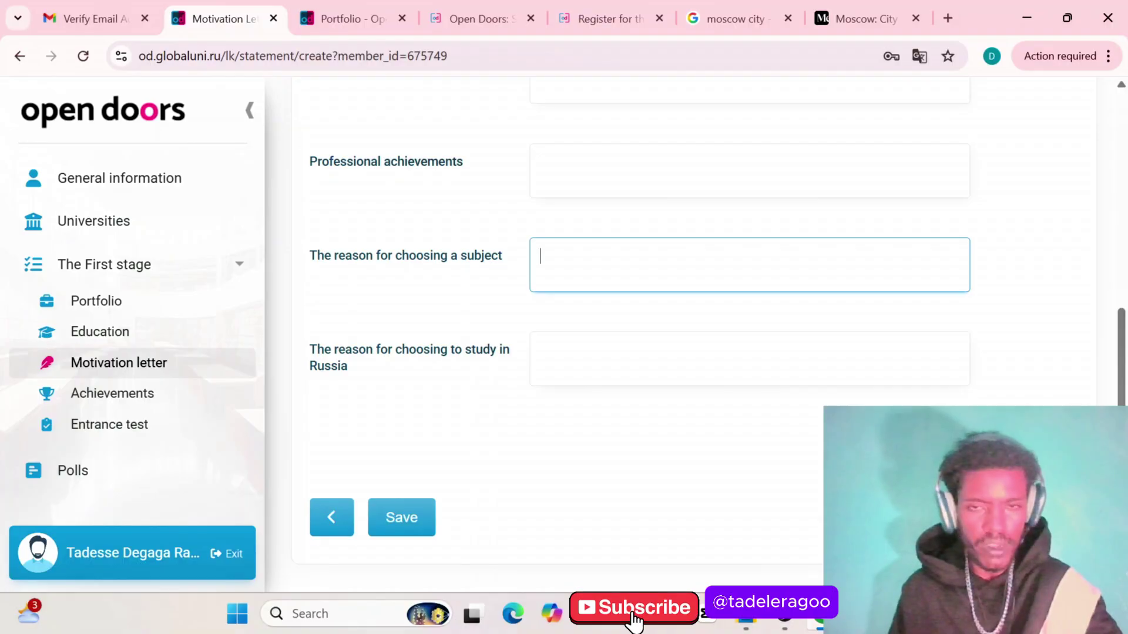
pyautogui.scroll(1, 576, 382)
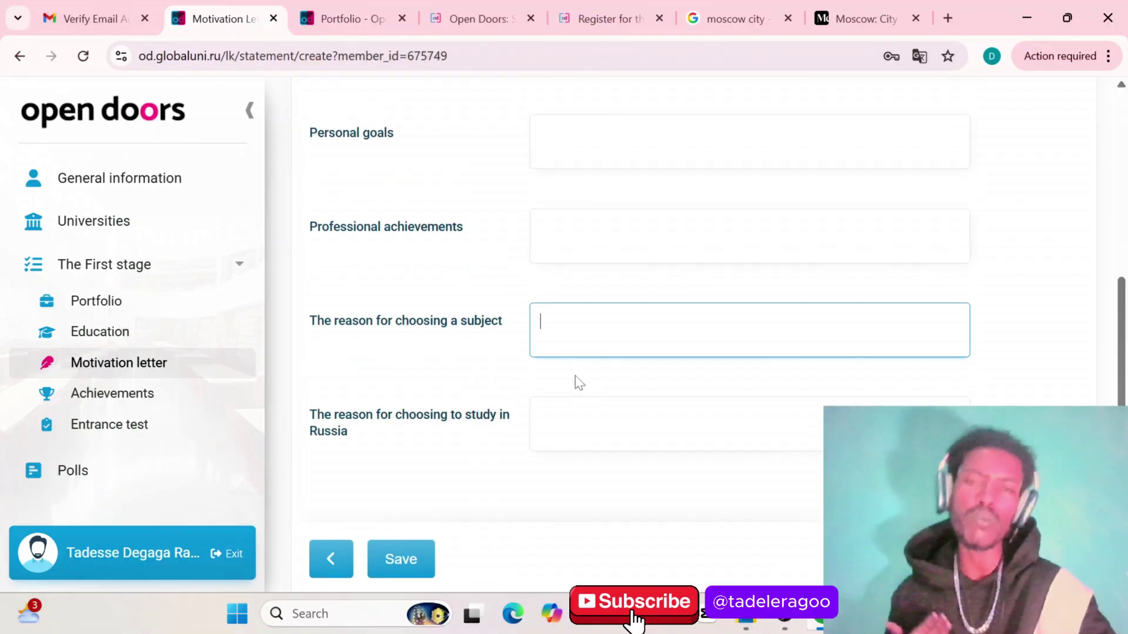
pyautogui.scroll(1, 576, 382)
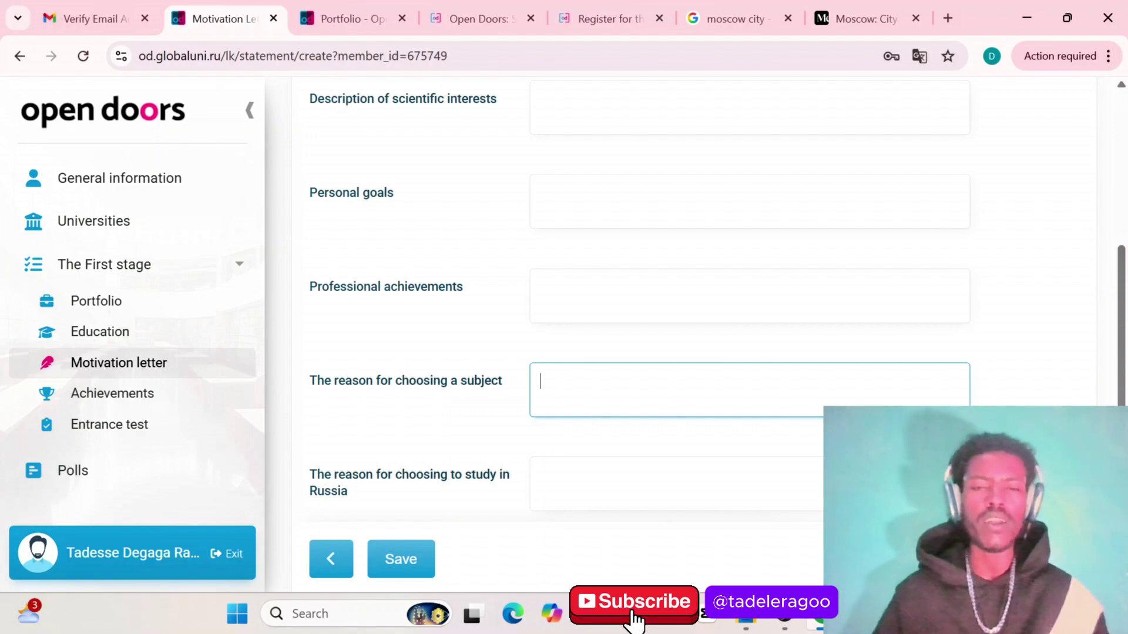
pyautogui.scroll(-2, 435, 474)
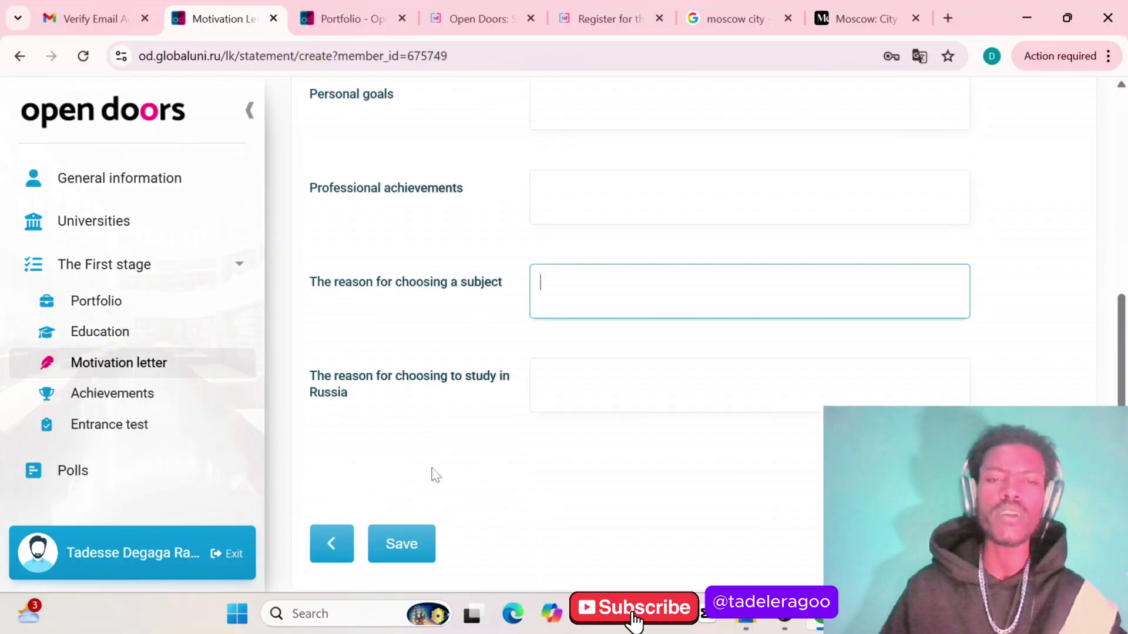
# Try saving the motivation letter, which fails on required-field errors, then go to the Achievements page
pyautogui.click(381, 542)
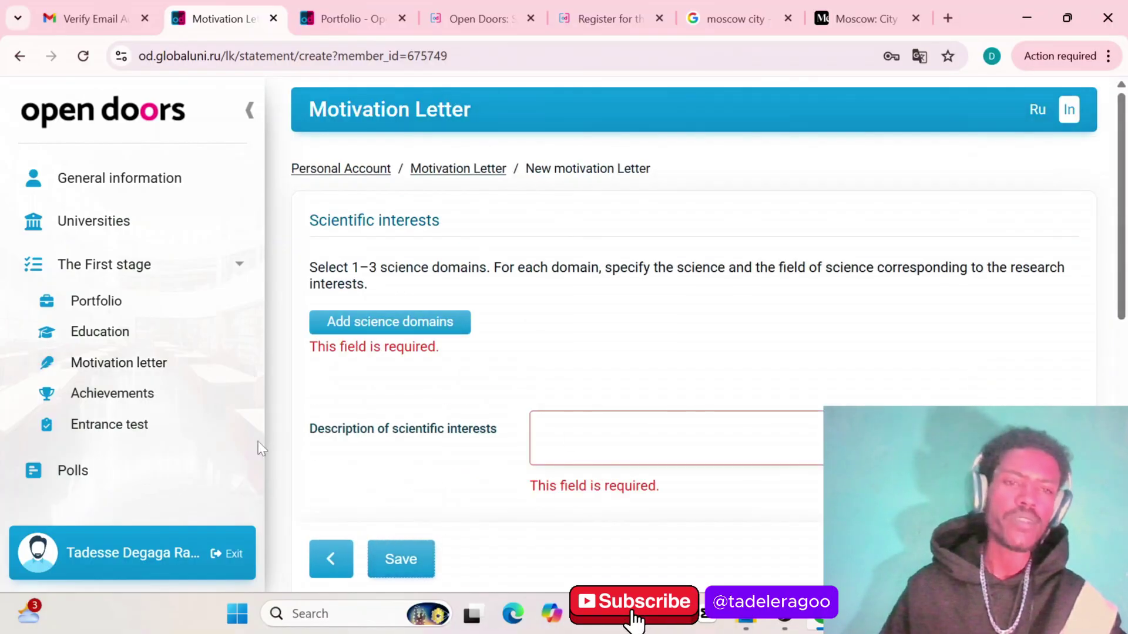
pyautogui.click(122, 403)
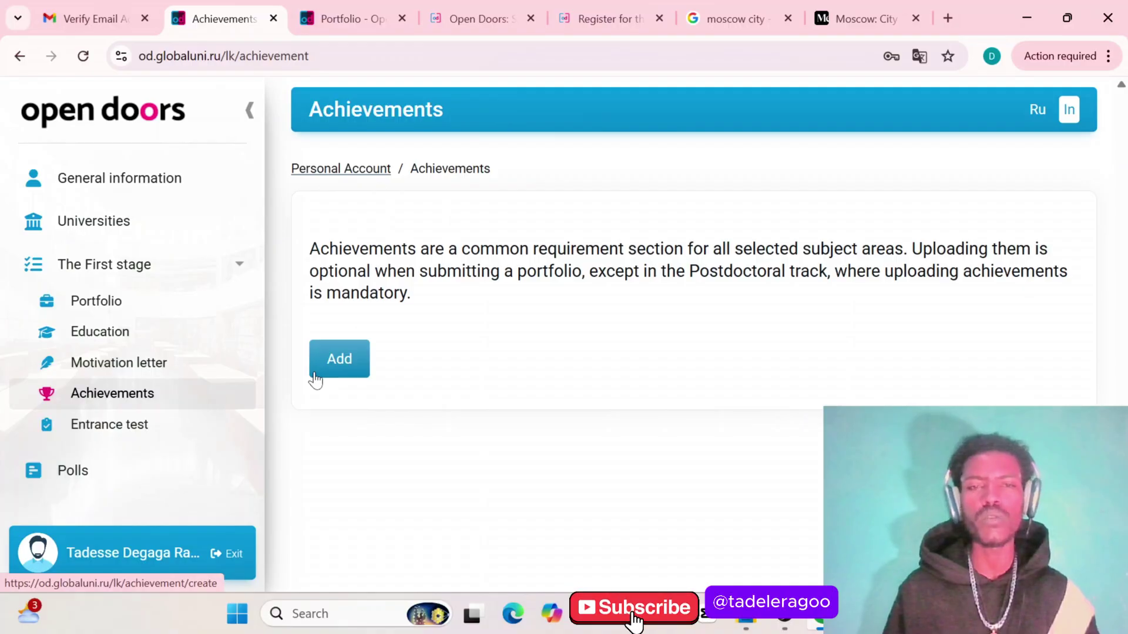
# Add an achievement typed 'Other awards and certificates, including foreign language certificates'
pyautogui.click(329, 363)
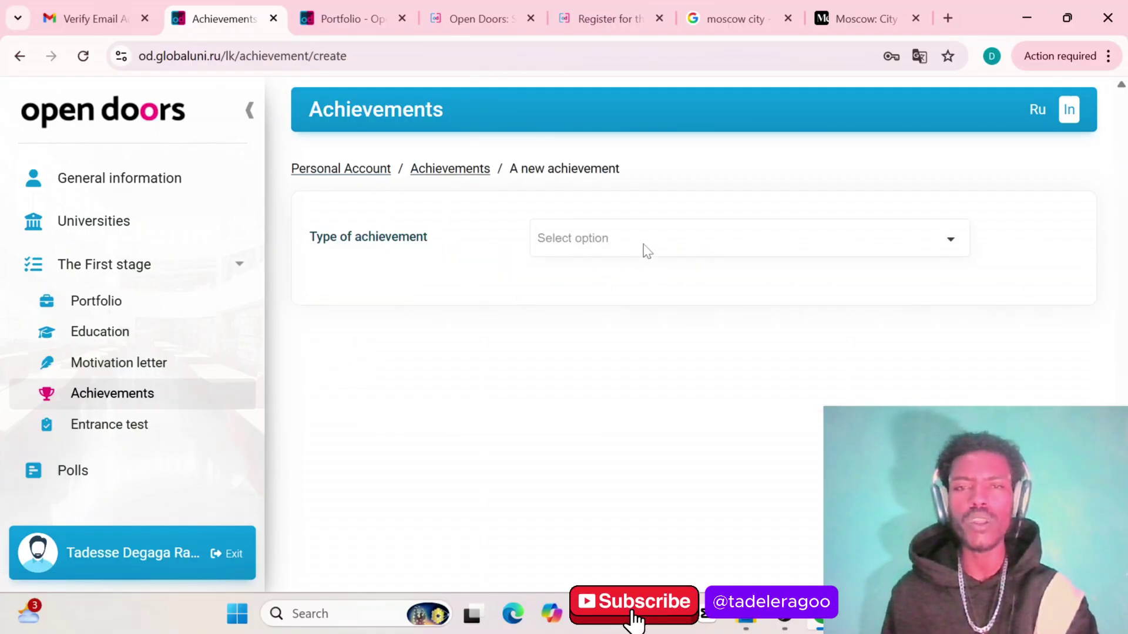
pyautogui.click(647, 245)
pyautogui.scroll(-1, 733, 374)
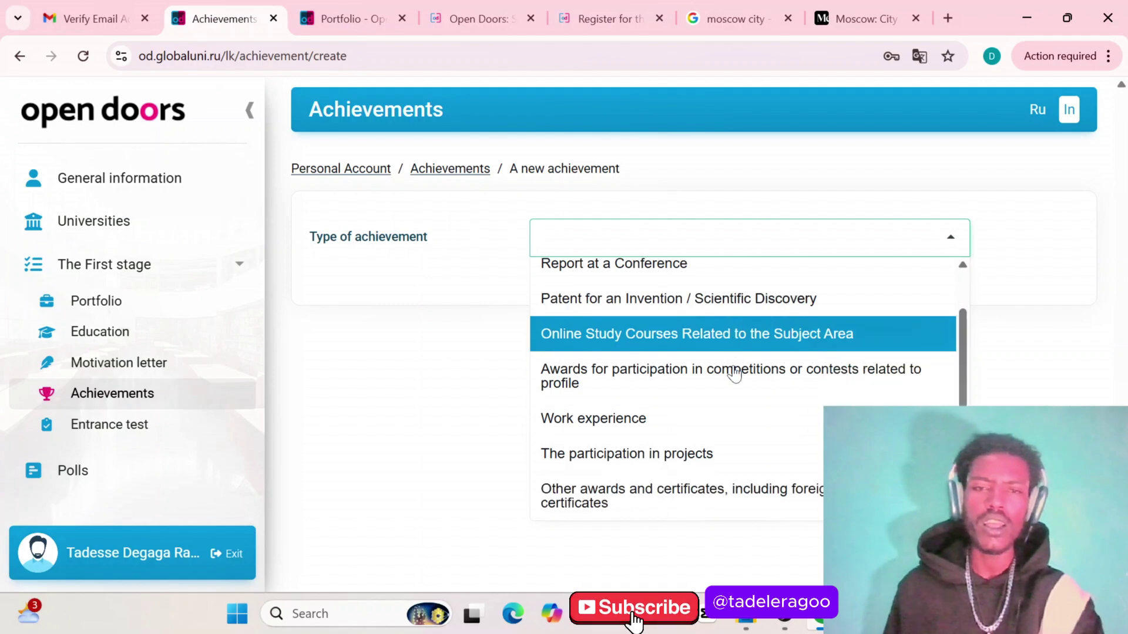
pyautogui.click(673, 497)
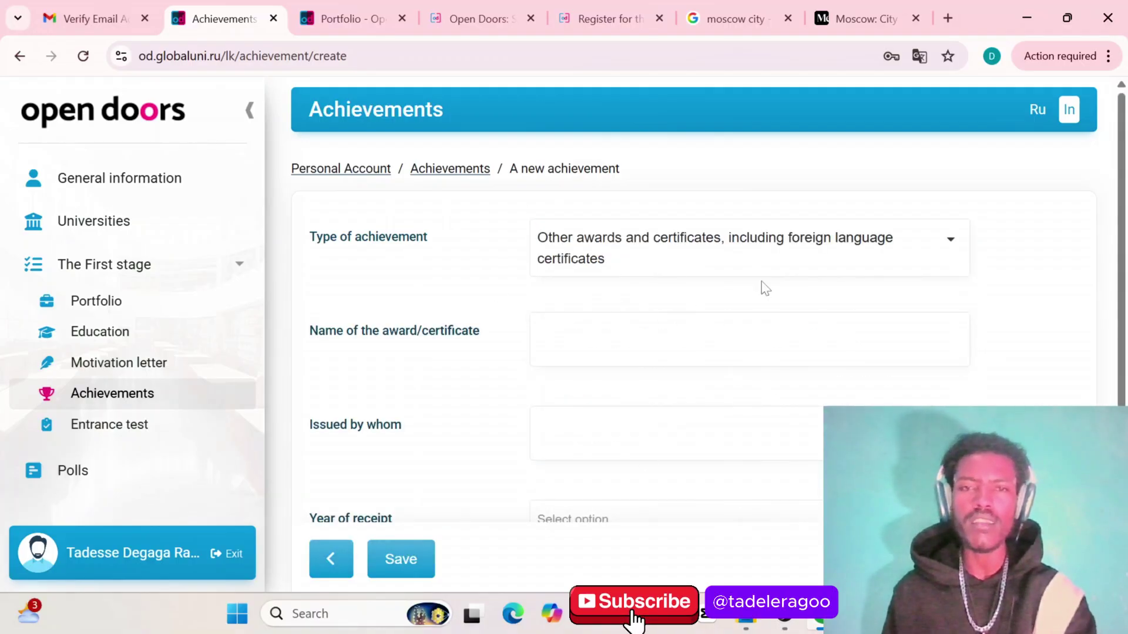
pyautogui.scroll(-3, 728, 497)
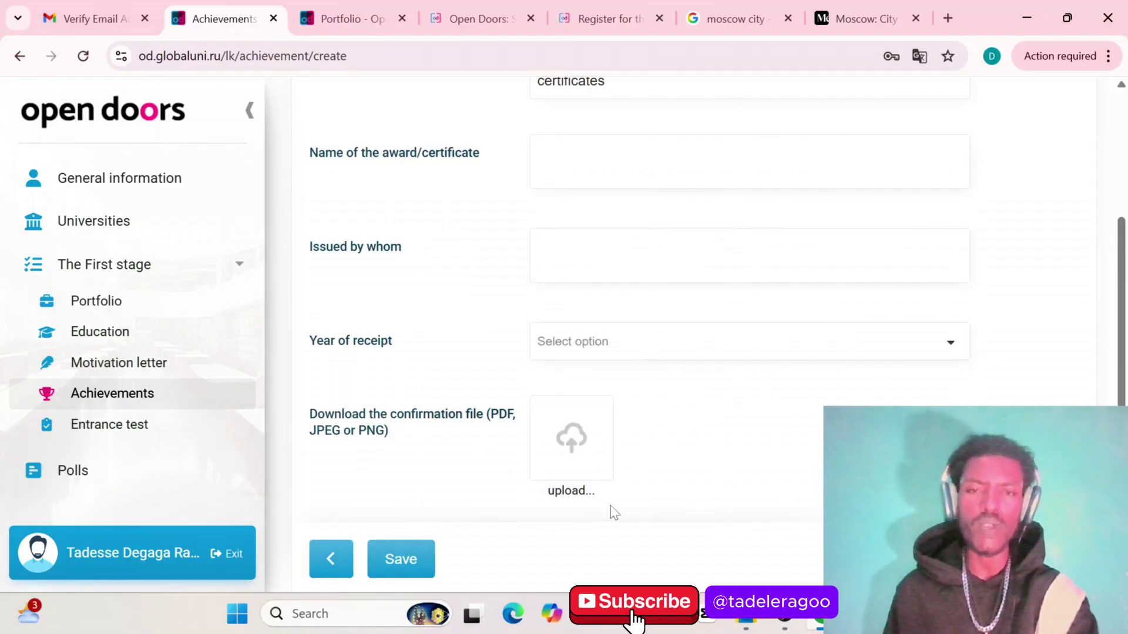
pyautogui.scroll(3, 616, 297)
pyautogui.scroll(-3, 617, 298)
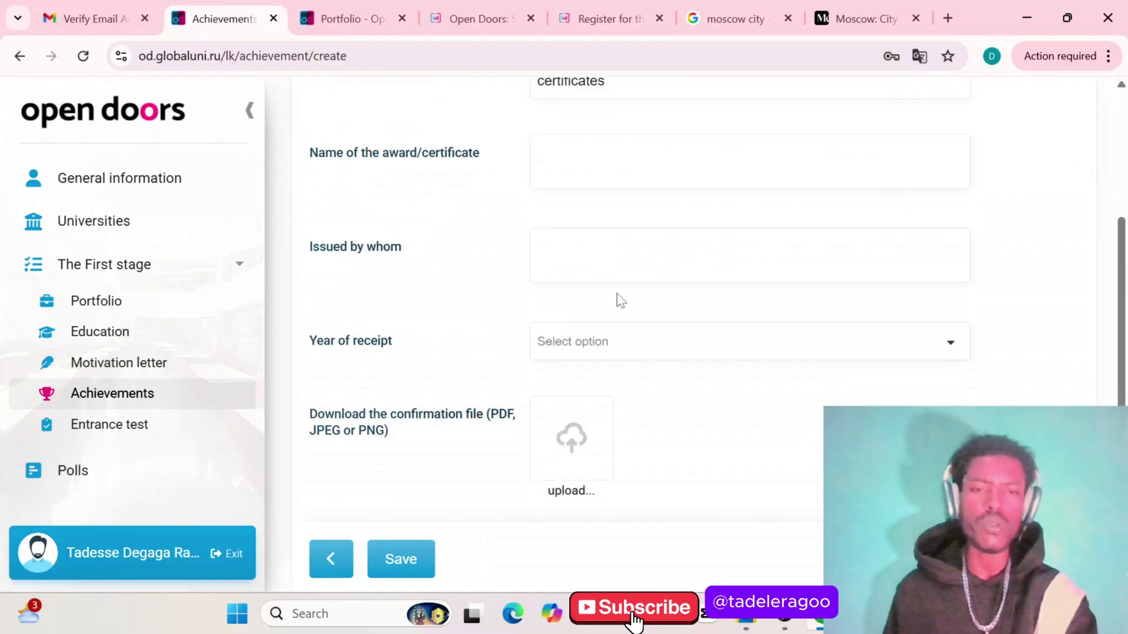
pyautogui.scroll(3, 607, 294)
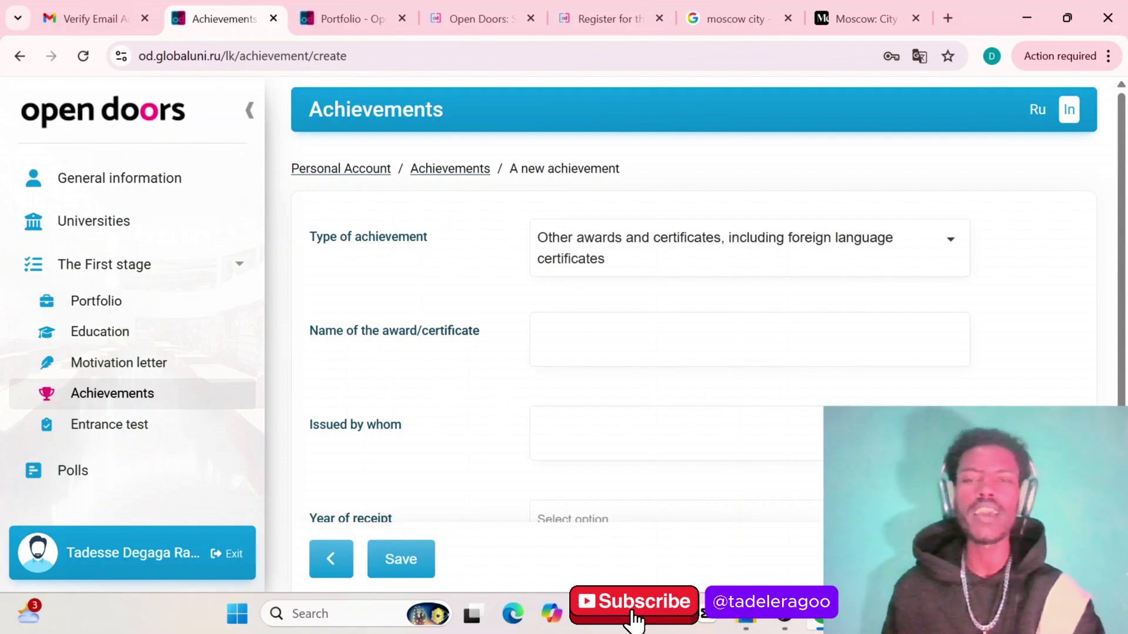
pyautogui.scroll(-3, 693, 329)
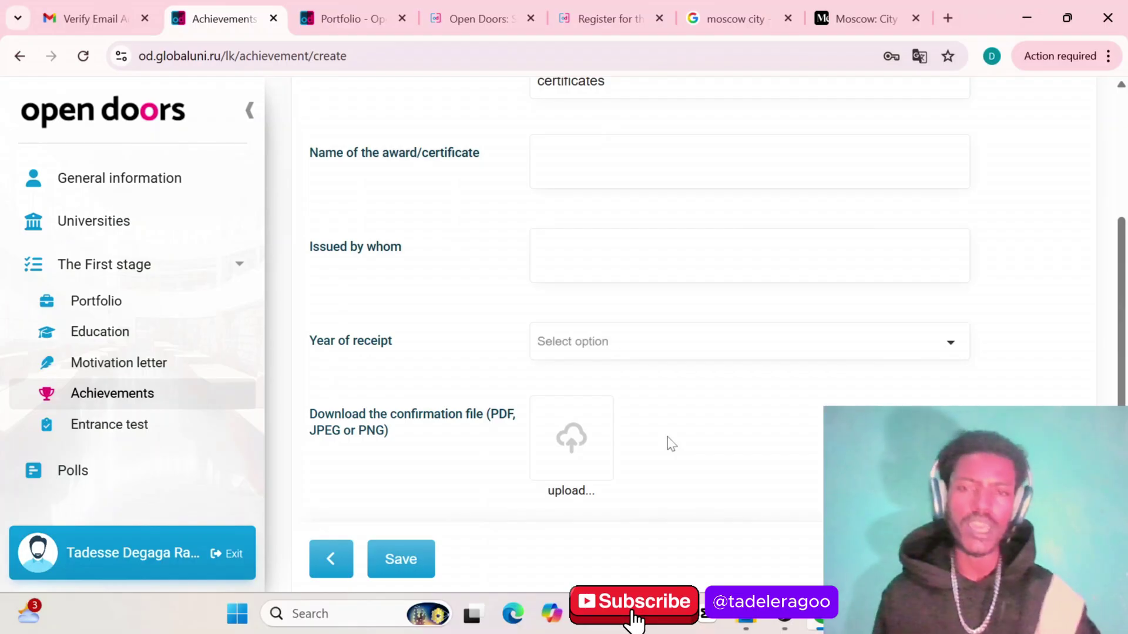
pyautogui.scroll(1, 538, 372)
pyautogui.scroll(-1, 538, 376)
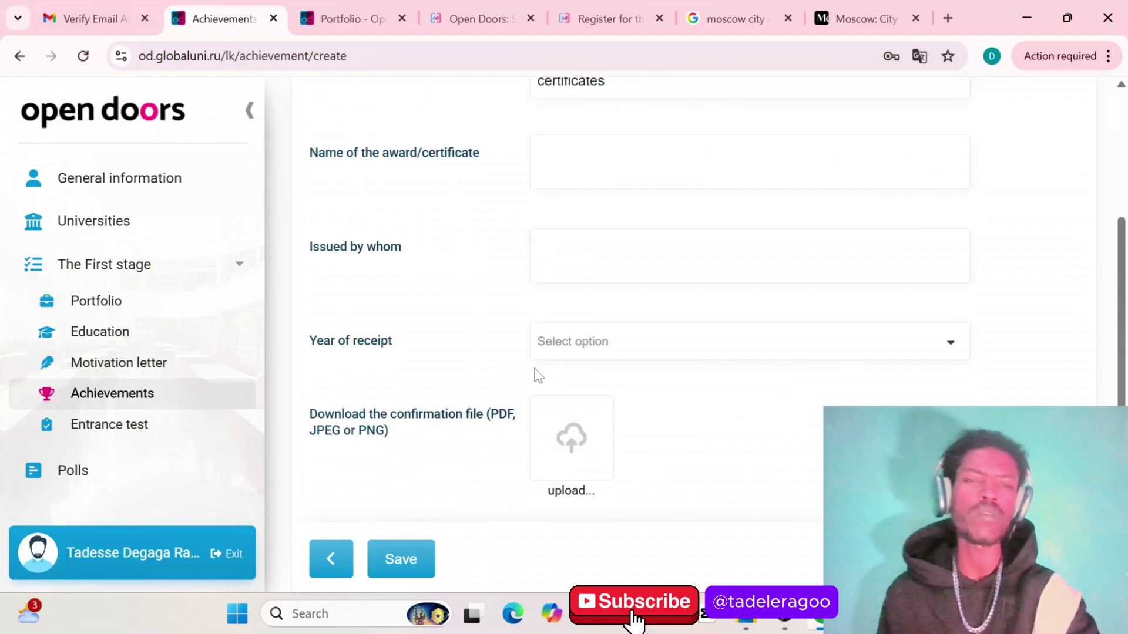
# Open the Entrance test section to view the 45-task, 60-minute Computer and Data Science test
pyautogui.click(127, 434)
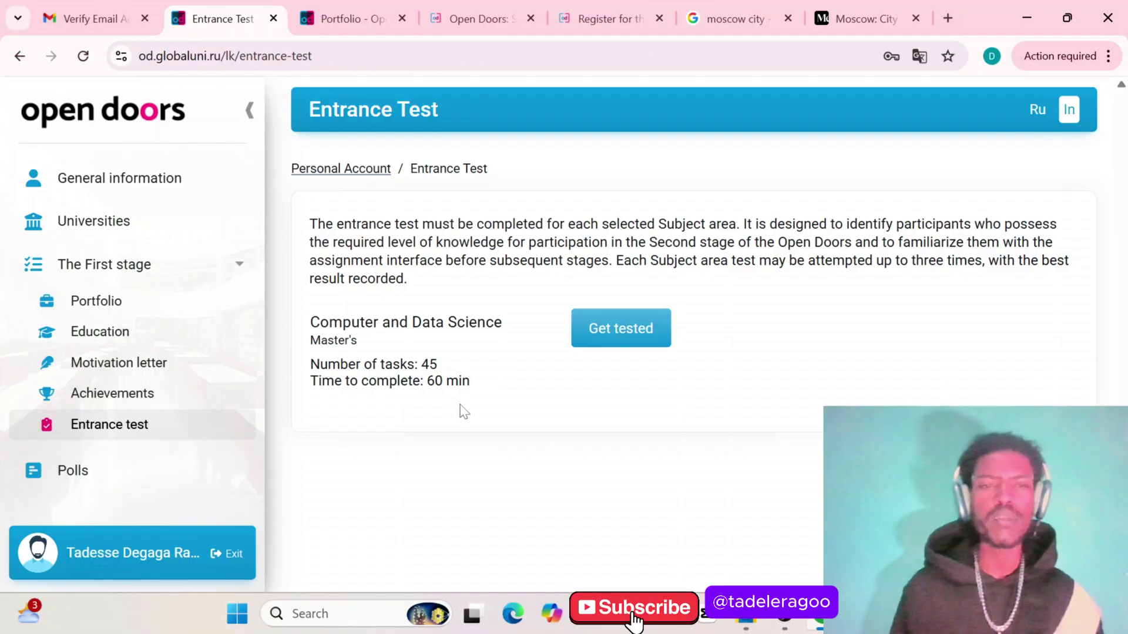
pyautogui.click(116, 302)
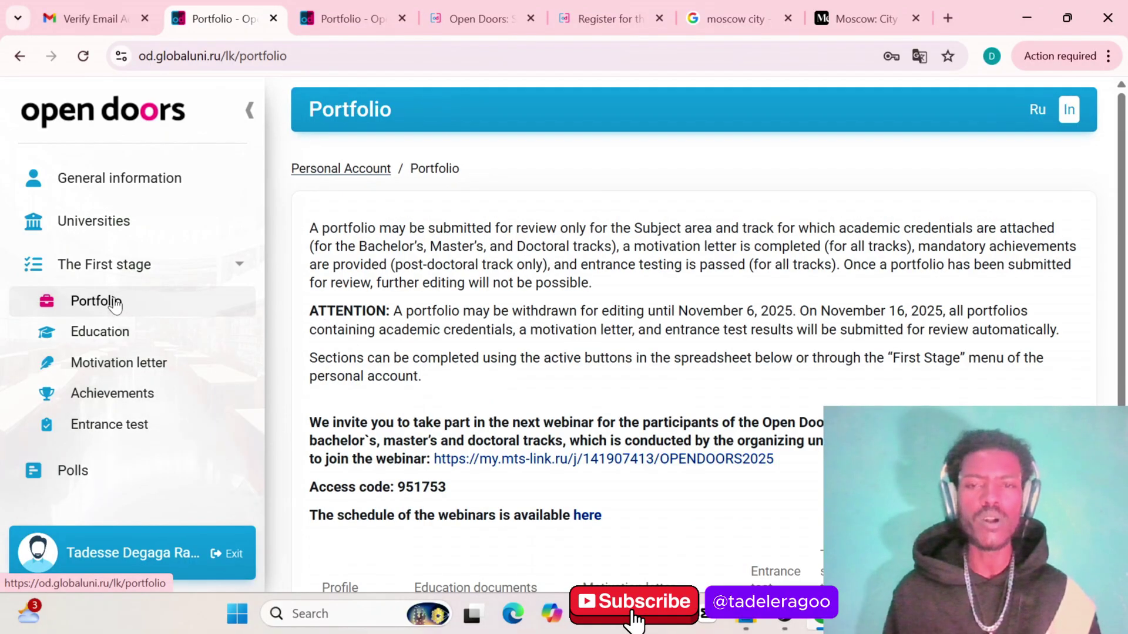
pyautogui.scroll(-3, 647, 362)
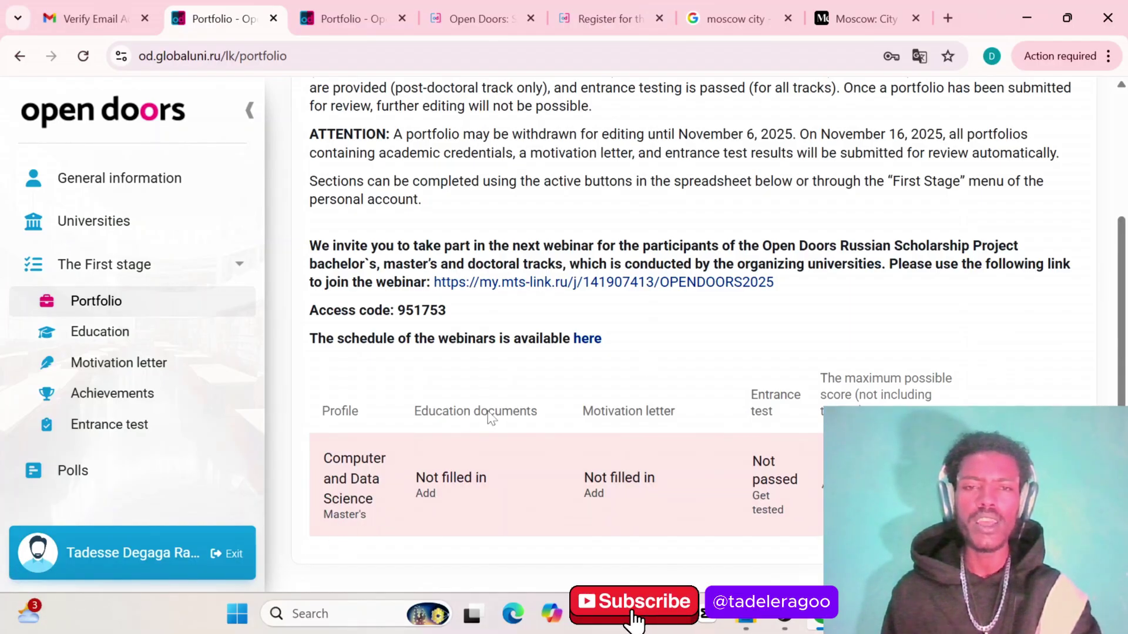
# Open a blank education form from the Computer and Data Science row's Education documents
pyautogui.click(427, 494)
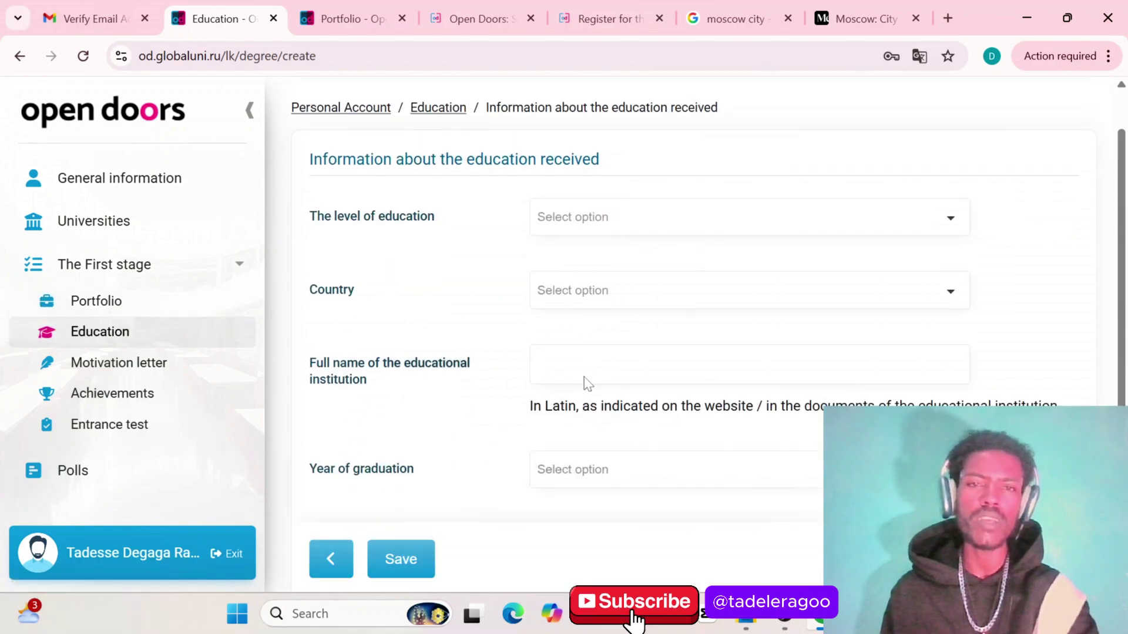
pyautogui.scroll(1, 588, 383)
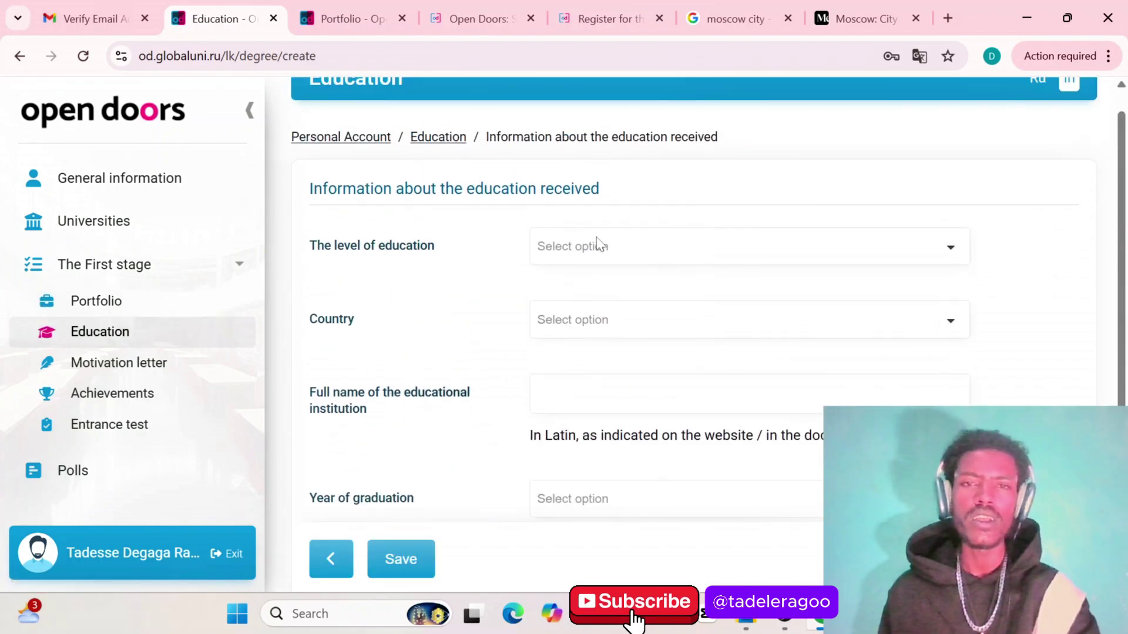
pyautogui.scroll(-4, 598, 244)
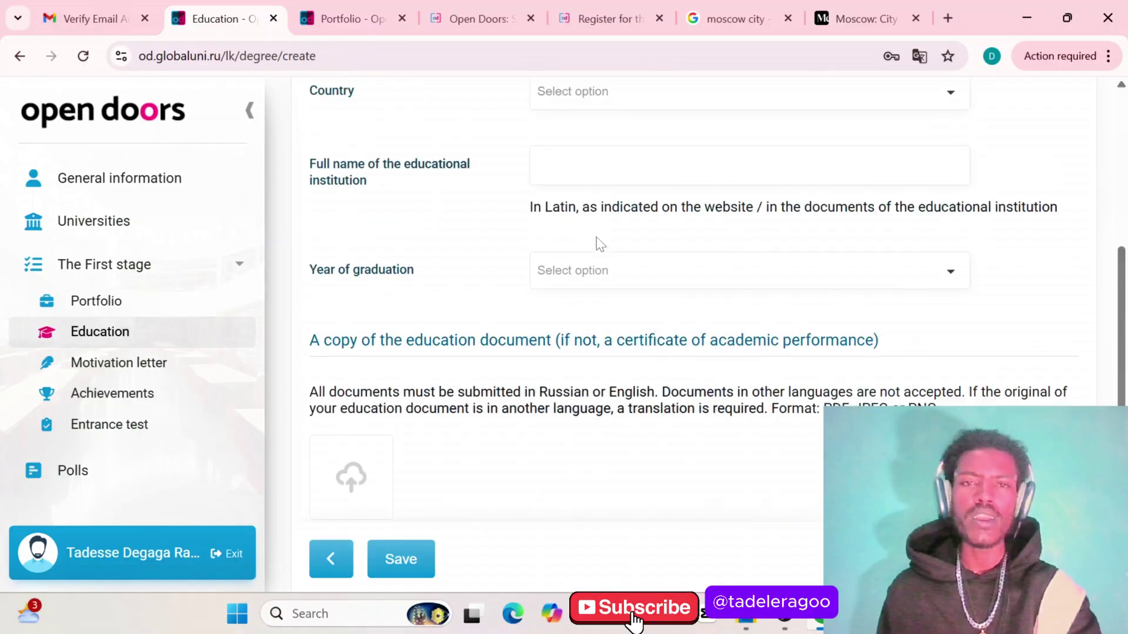
pyautogui.scroll(4, 598, 244)
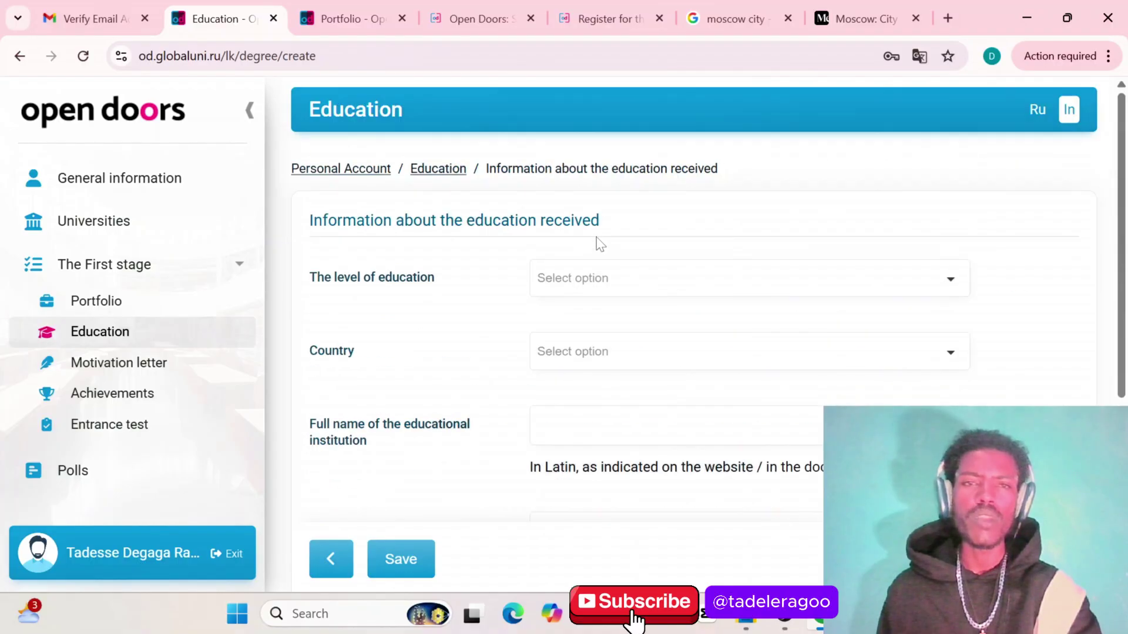
pyautogui.click(114, 267)
pyautogui.click(114, 268)
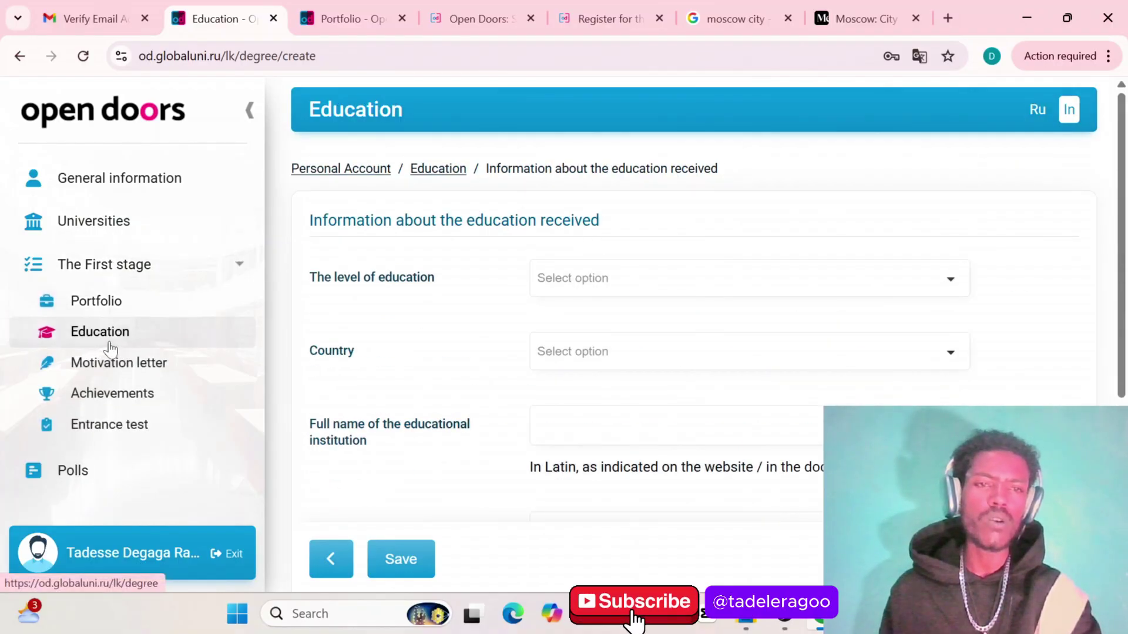
# Return to the Portfolio and check the Computer and Data Science Master's row's unfilled items
pyautogui.click(94, 302)
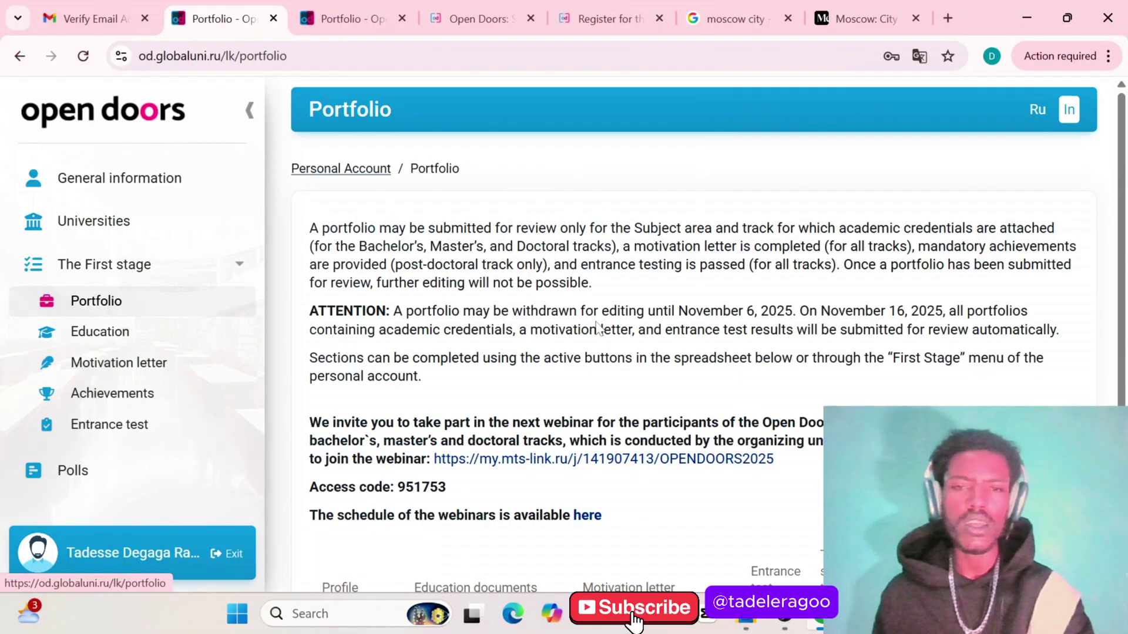
pyautogui.scroll(-3, 611, 364)
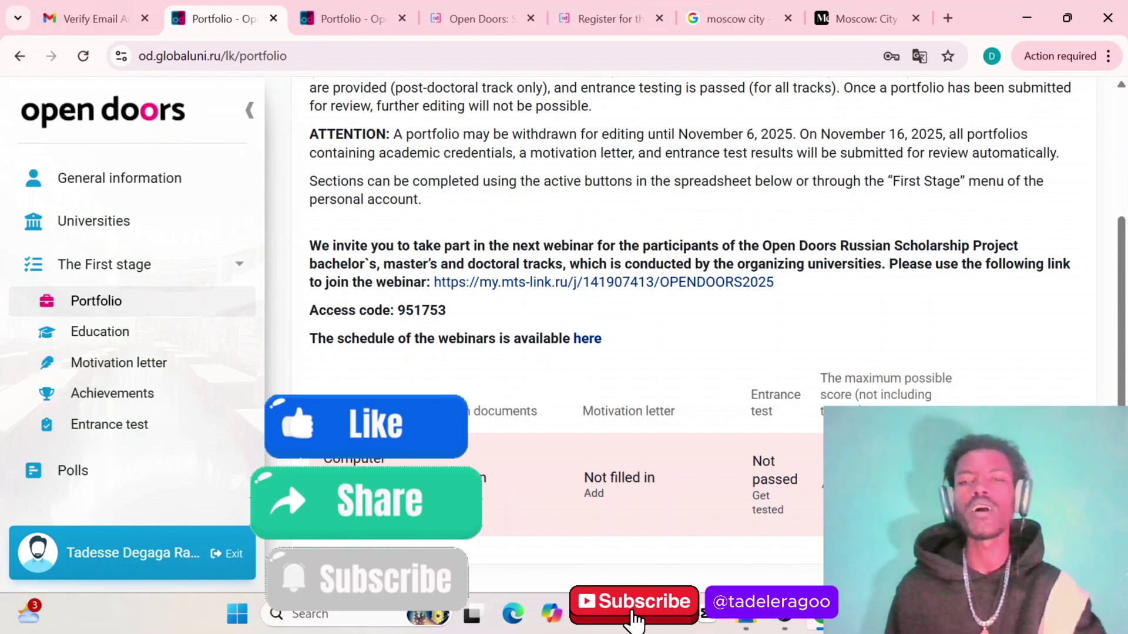
# Switch to the Medium 'Moscow: City' article in the browser
pyautogui.scroll(3, 699, 373)
pyautogui.scroll(-3, 699, 372)
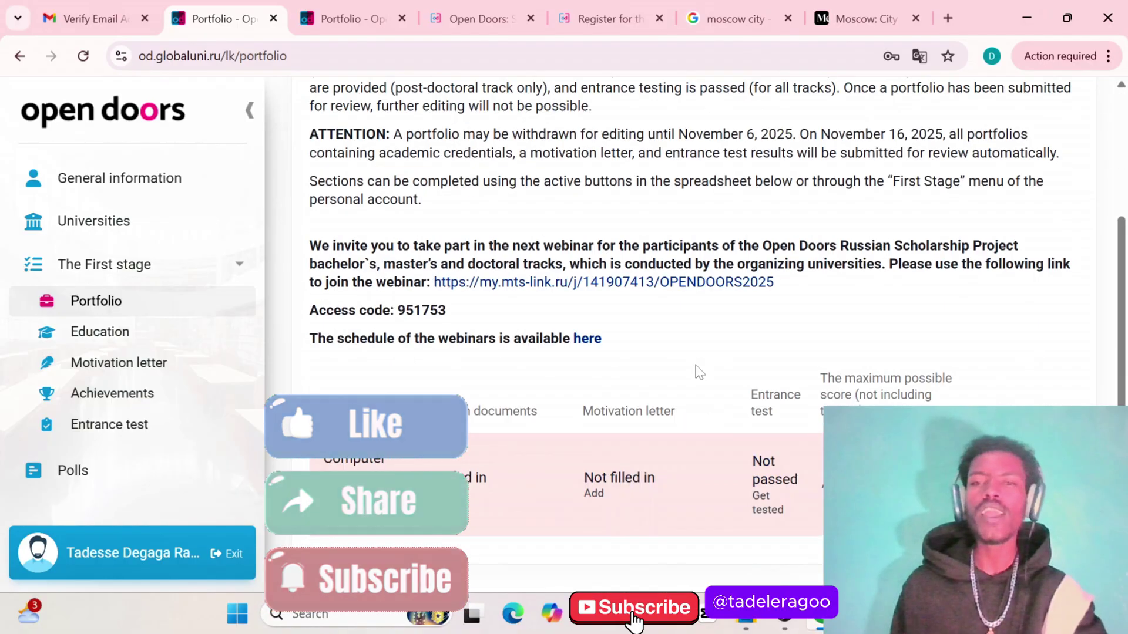
pyautogui.scroll(3, 699, 373)
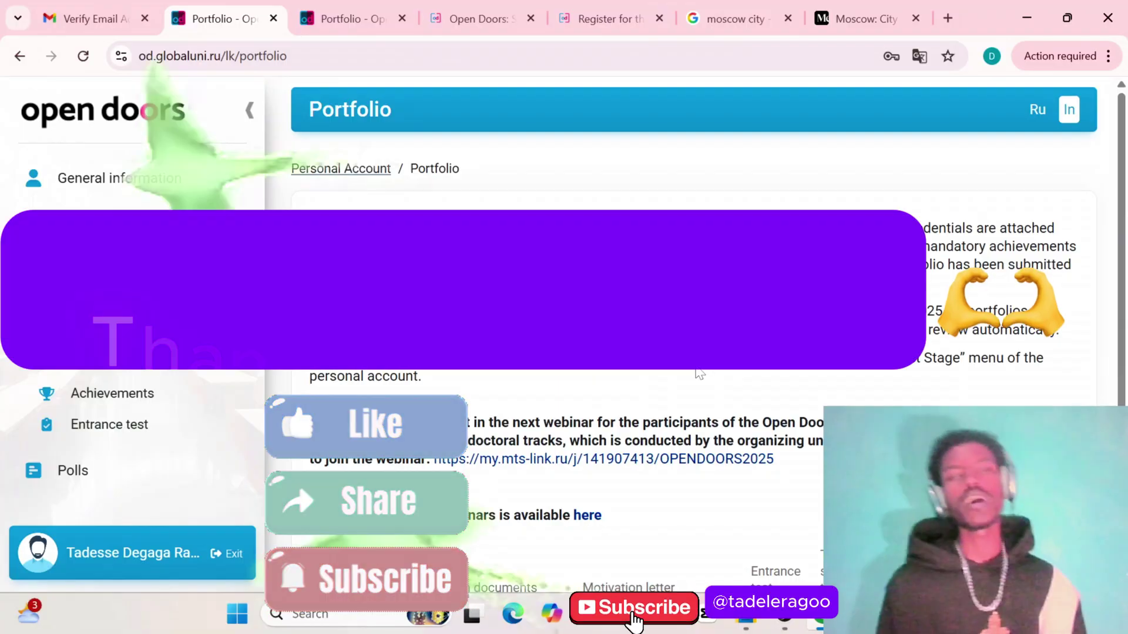
pyautogui.scroll(-3, 699, 374)
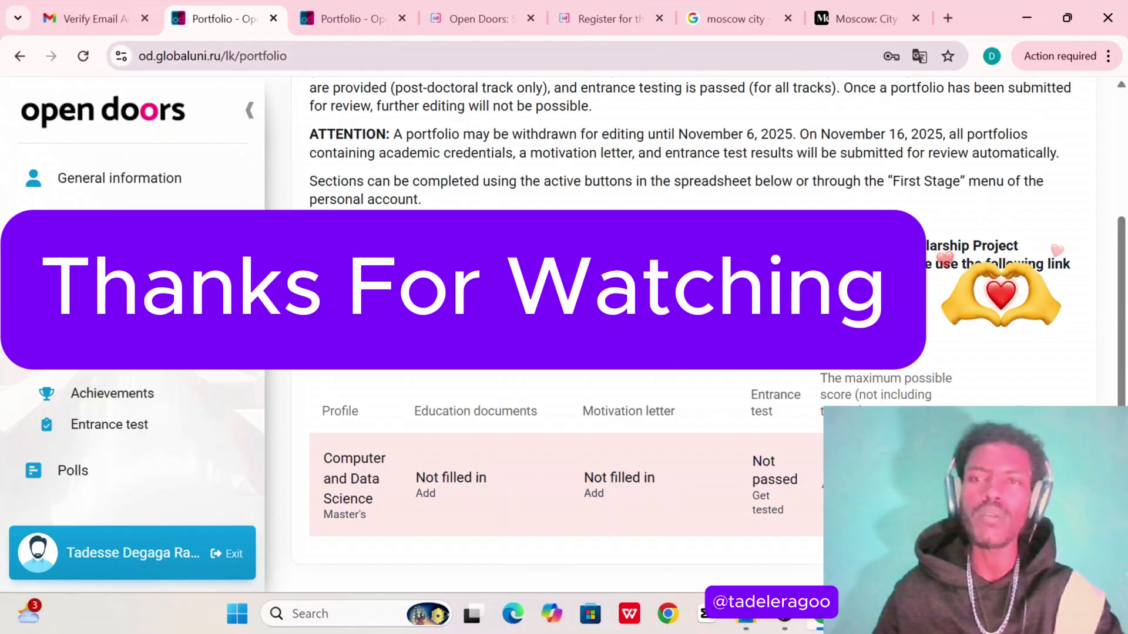
pyautogui.click(844, 32)
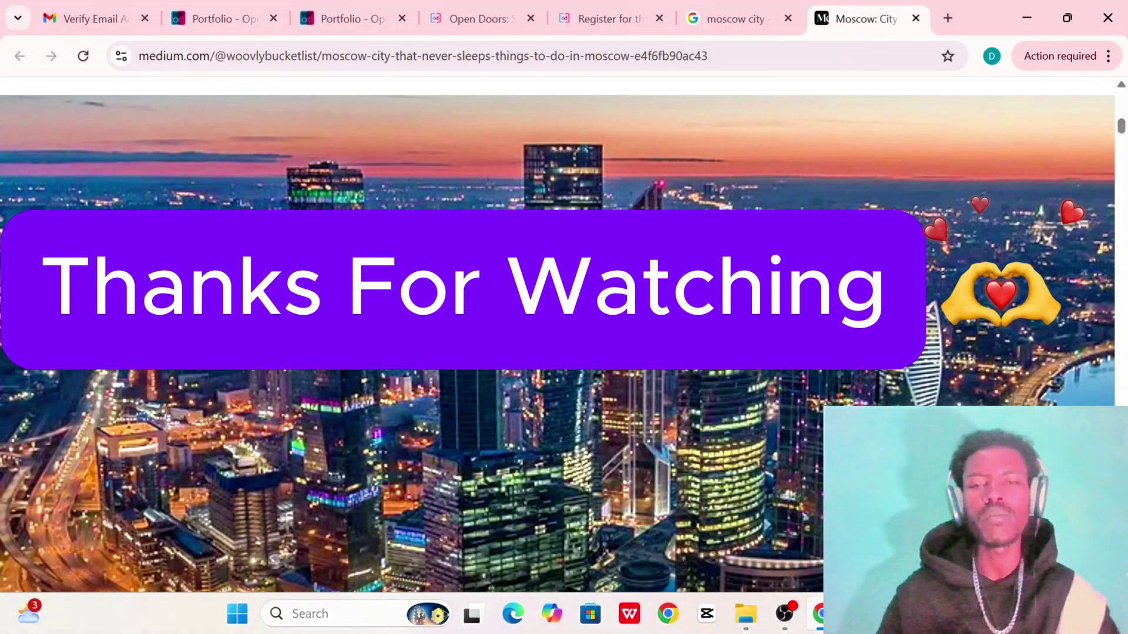